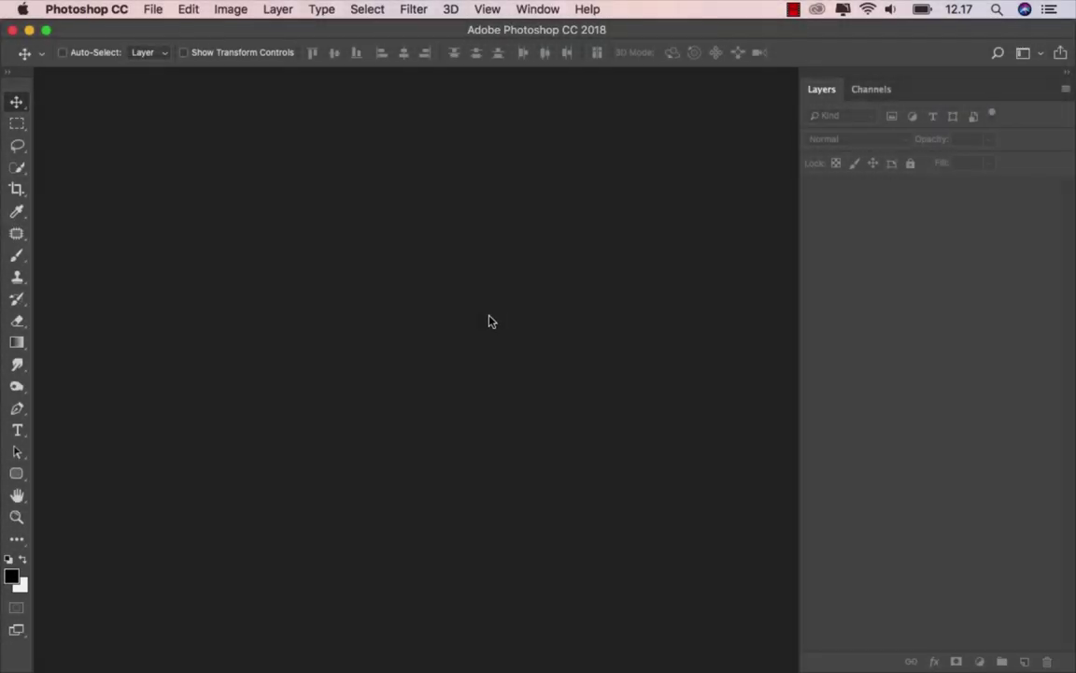
- Create a 2700 × 3000 px, 200 ppi portrait document and drag the smoke bomb photo onto it
key("super+n")
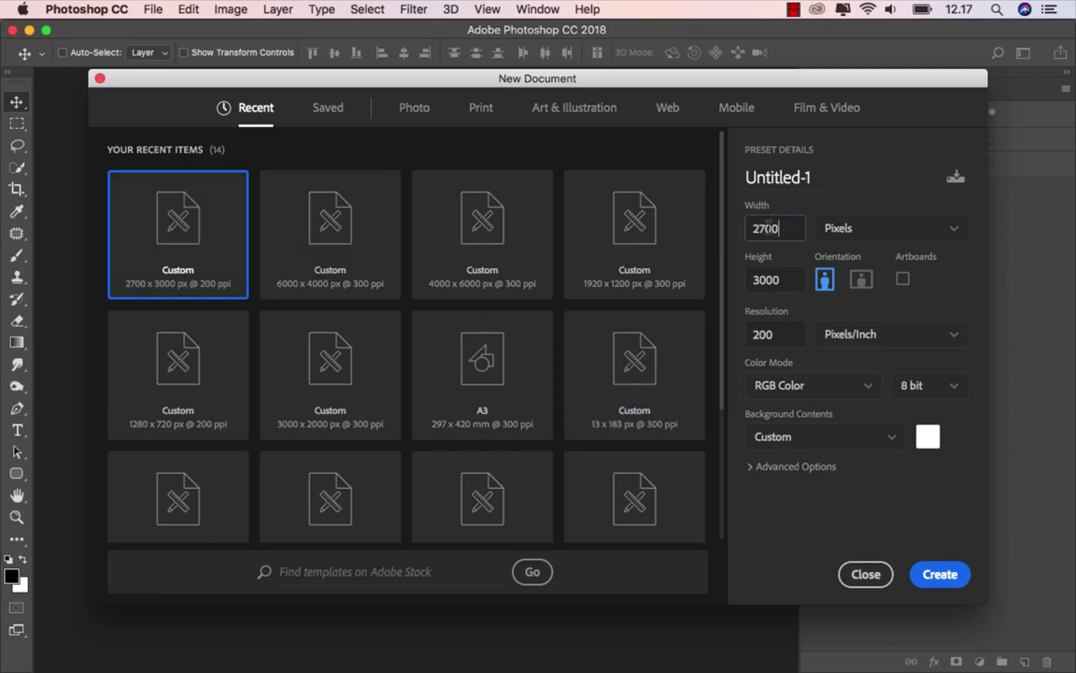
left_click_drag(794, 228, 753, 244)
left_click_drag(802, 280, 743, 280)
left_click(826, 283)
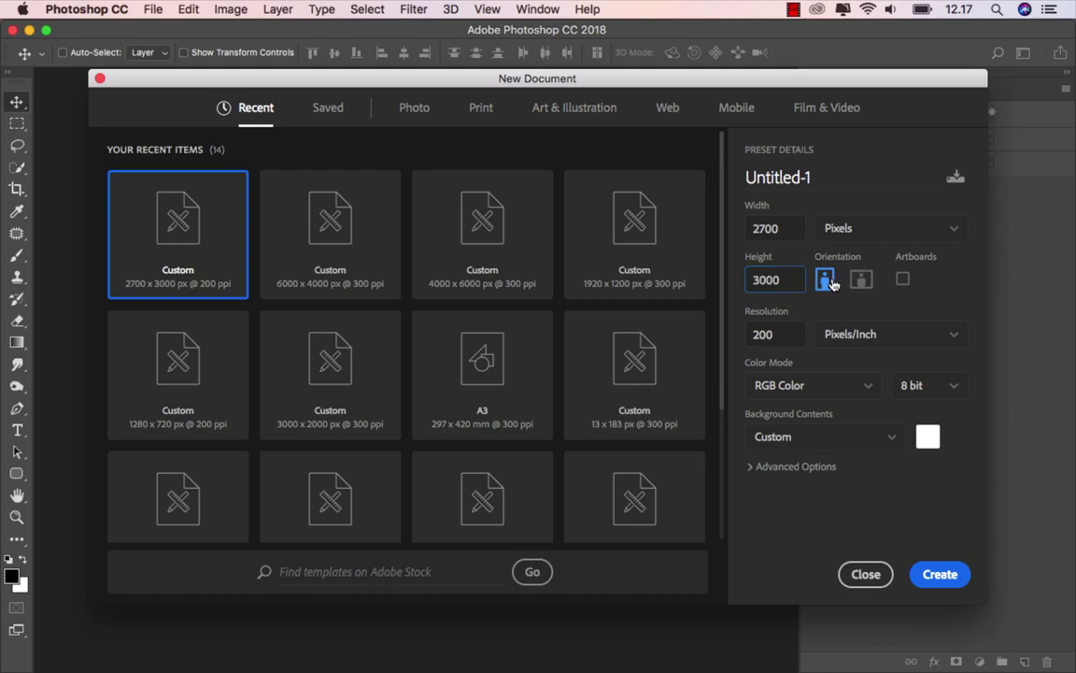
left_click(928, 575)
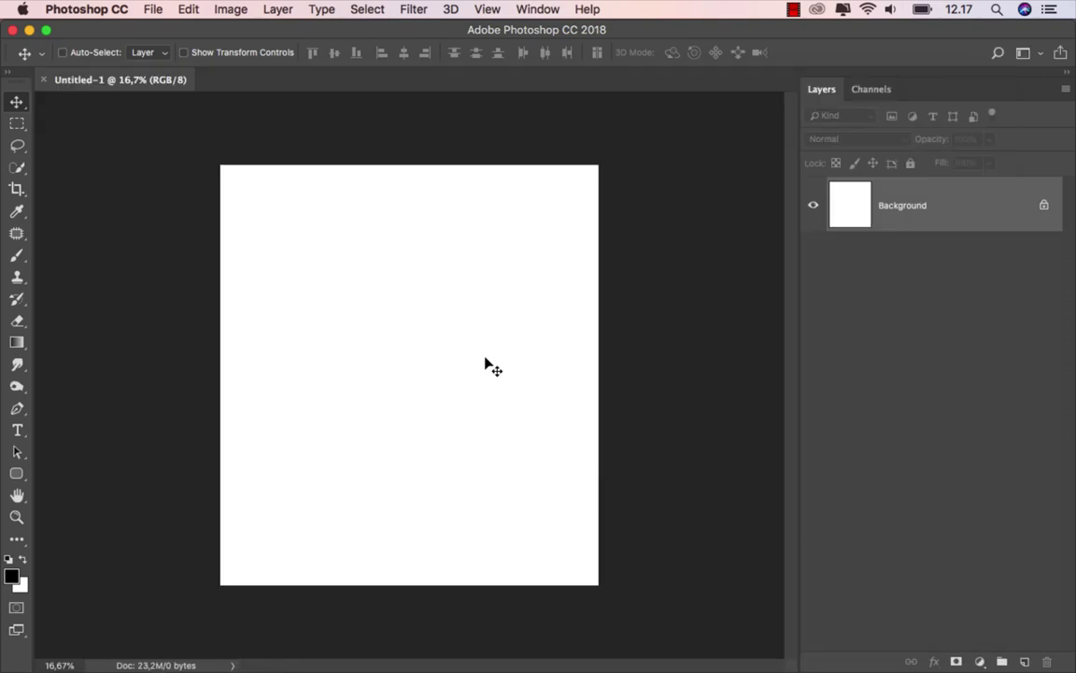
mouse_move(479, 670)
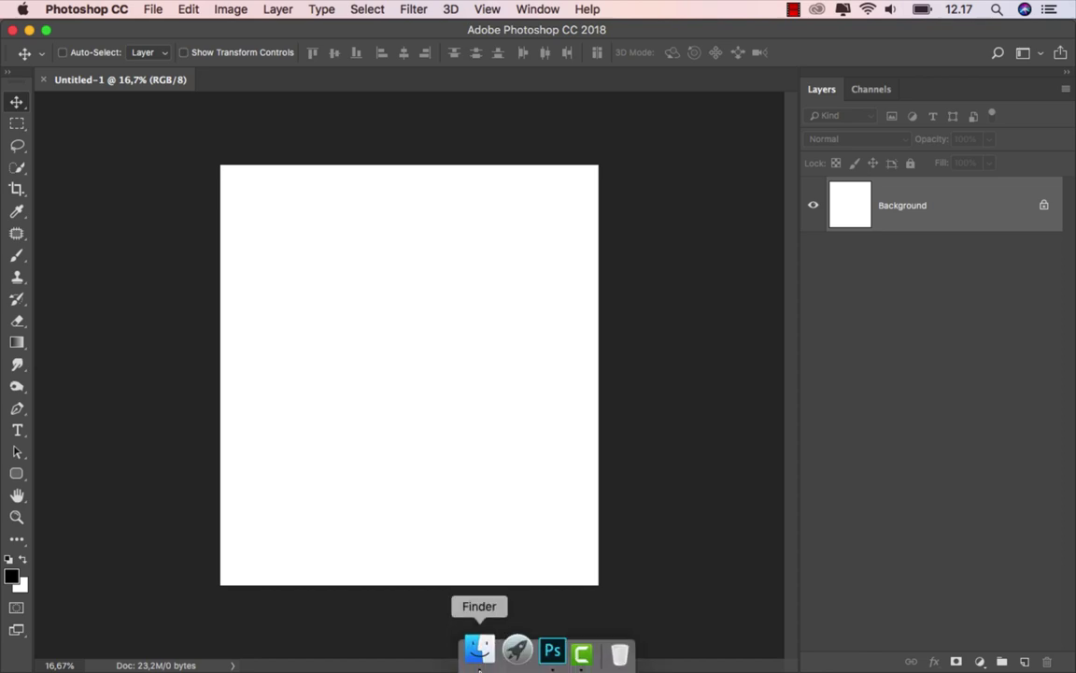
left_click(480, 652)
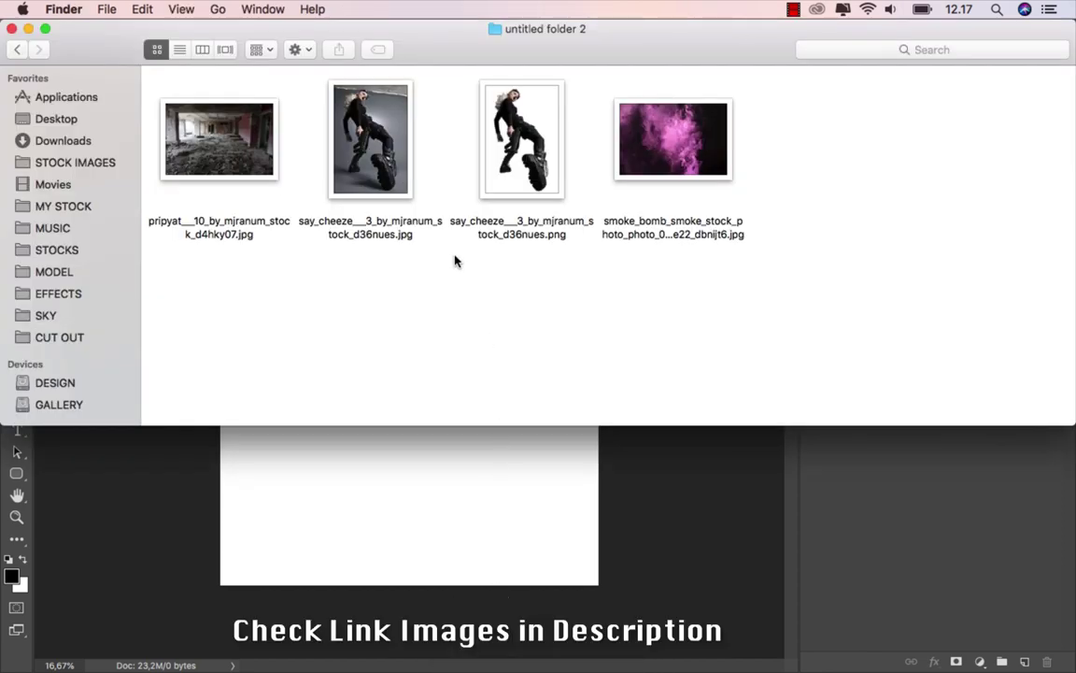
left_click_drag(680, 150, 437, 477)
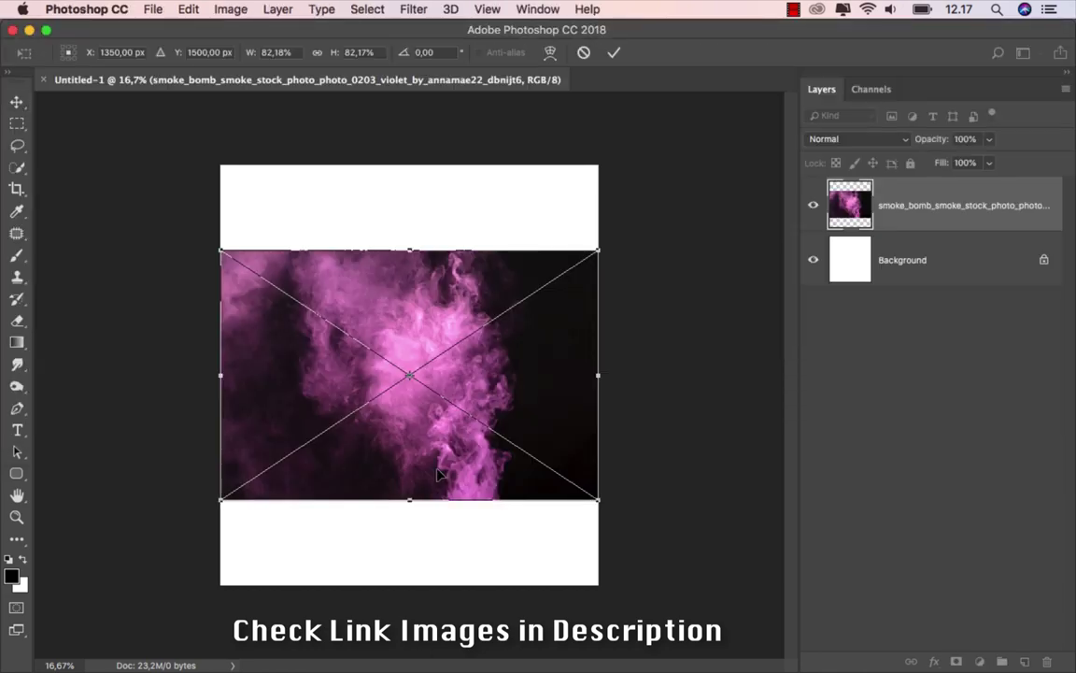
- Scale the smoke photo up from its corners until it fills the whole canvas, then commit
left_click_drag(598, 251, 709, 144)
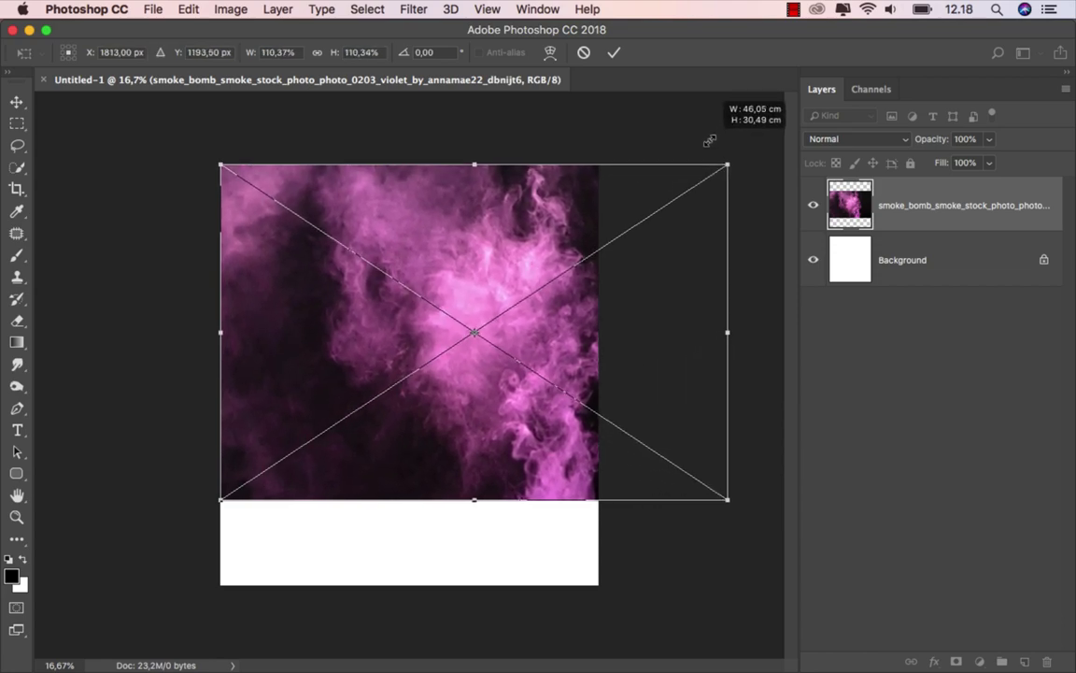
left_click_drag(730, 502, 844, 607)
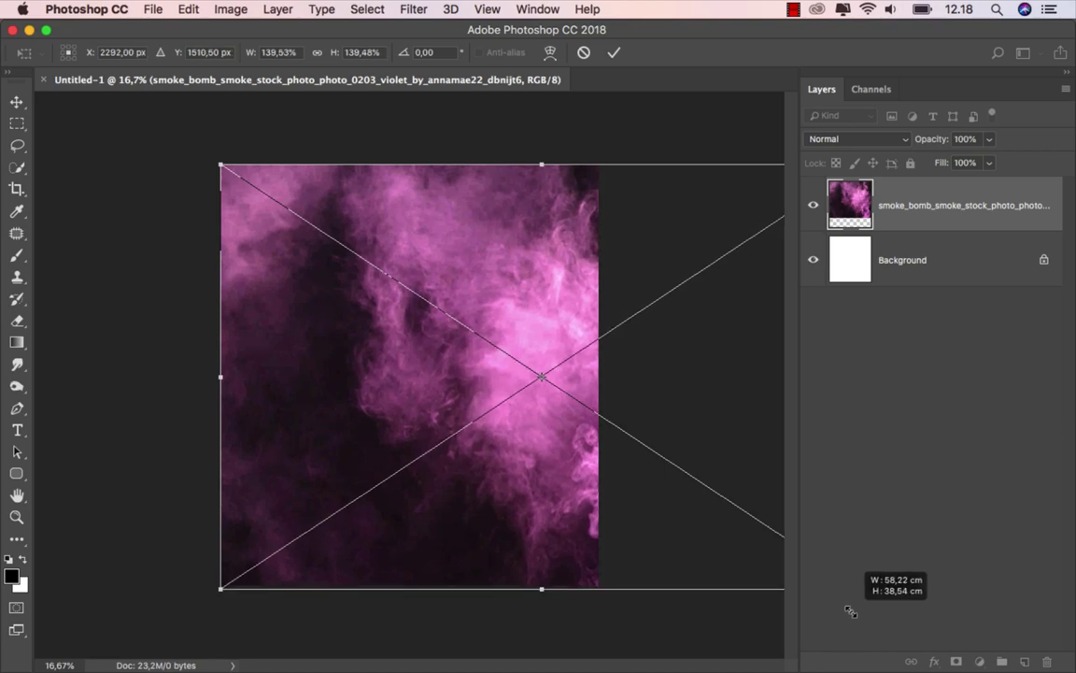
left_click_drag(844, 607, 847, 612)
scroll(320, 407, "down", 2)
scroll(280, 384, "down", 2)
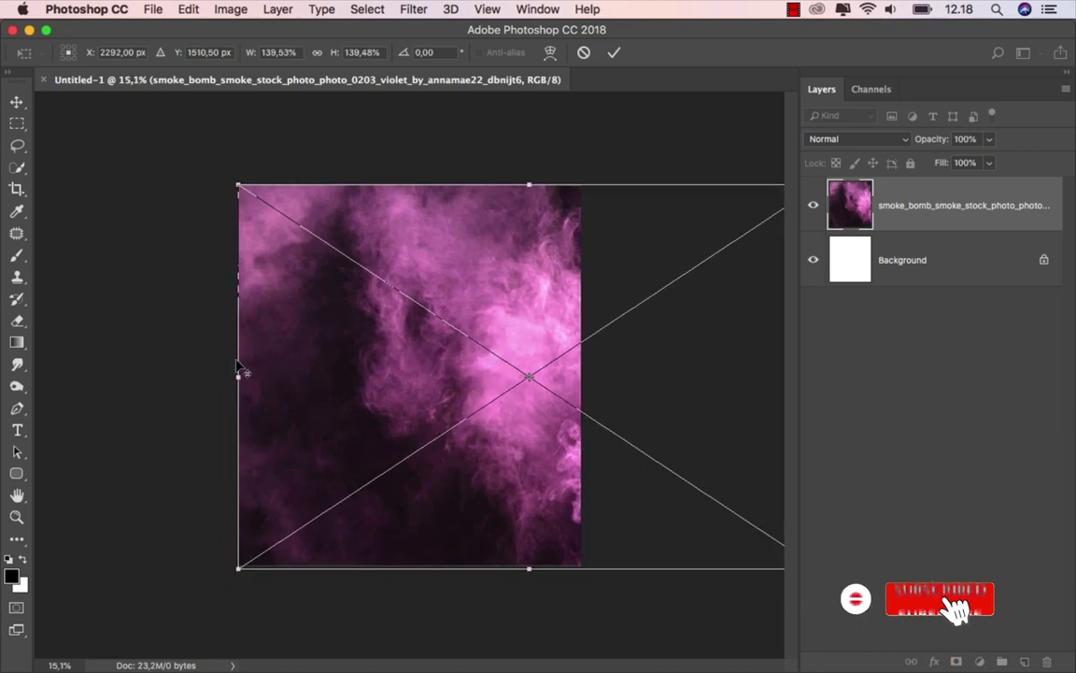
scroll(280, 379, "down", 2)
scroll(294, 371, "down", 1)
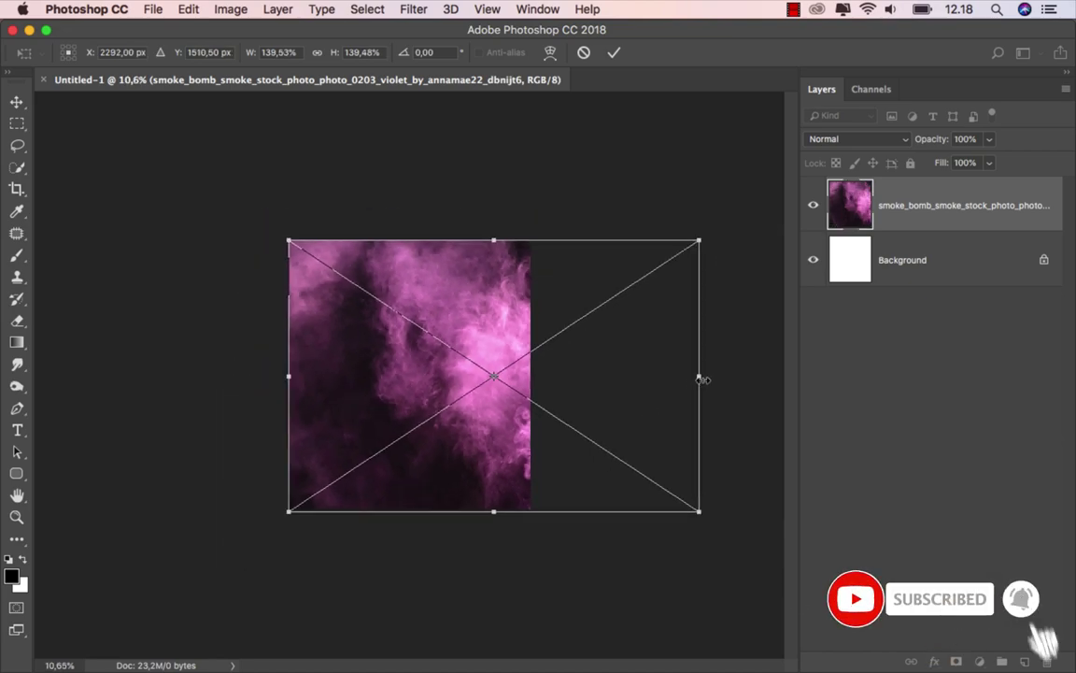
left_click_drag(699, 376, 736, 381)
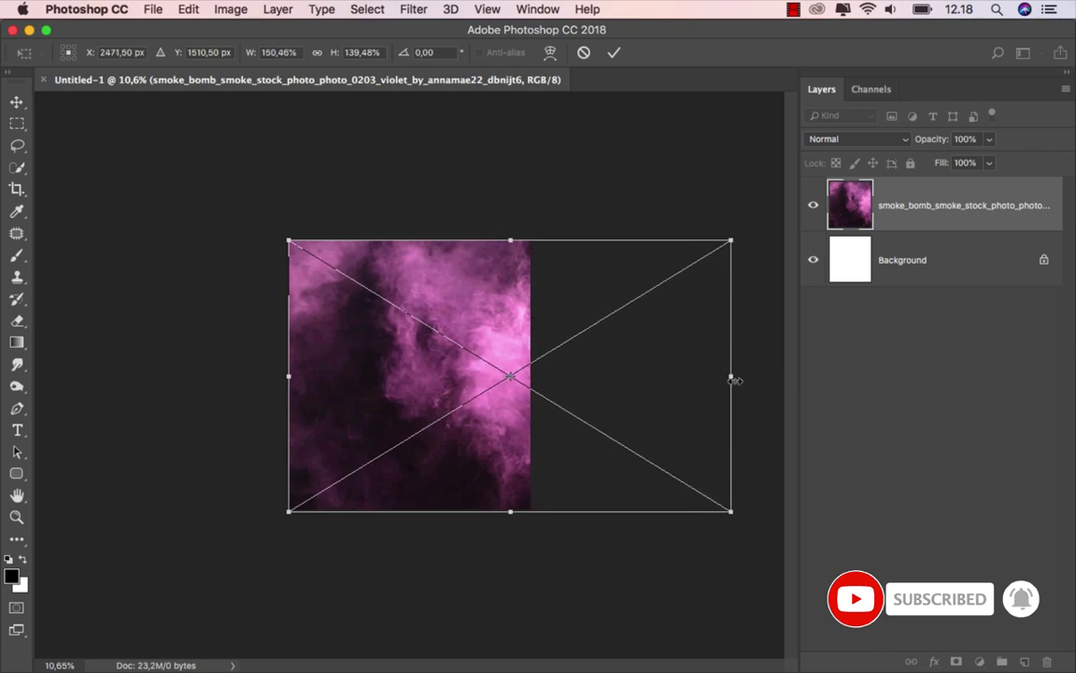
left_click(614, 53)
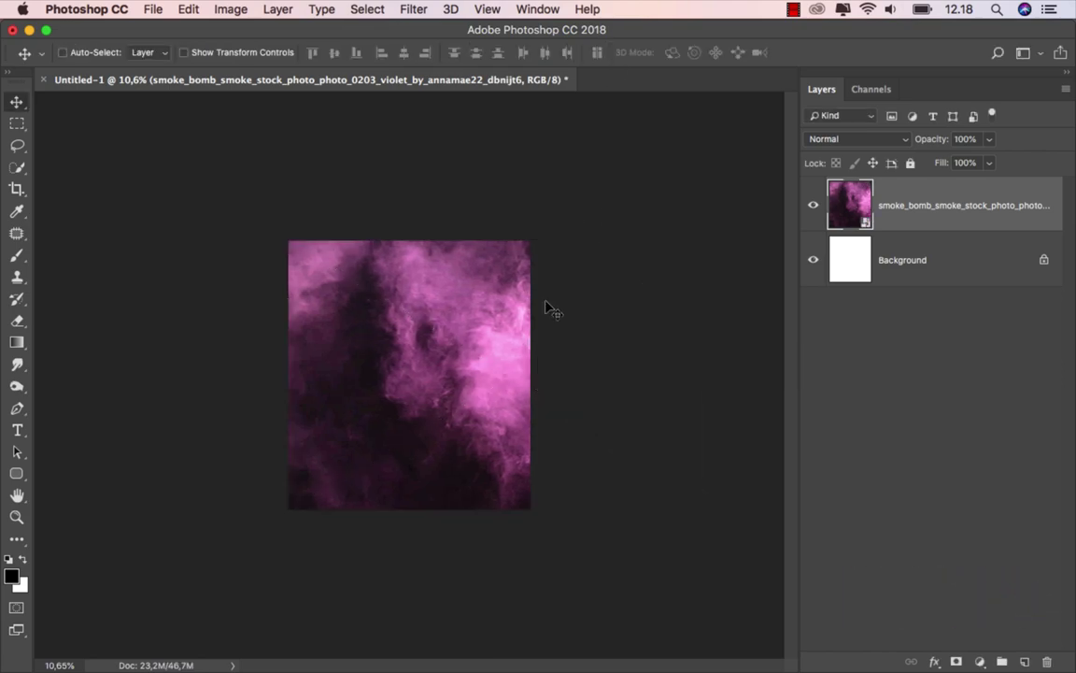
scroll(436, 371, "up", 3)
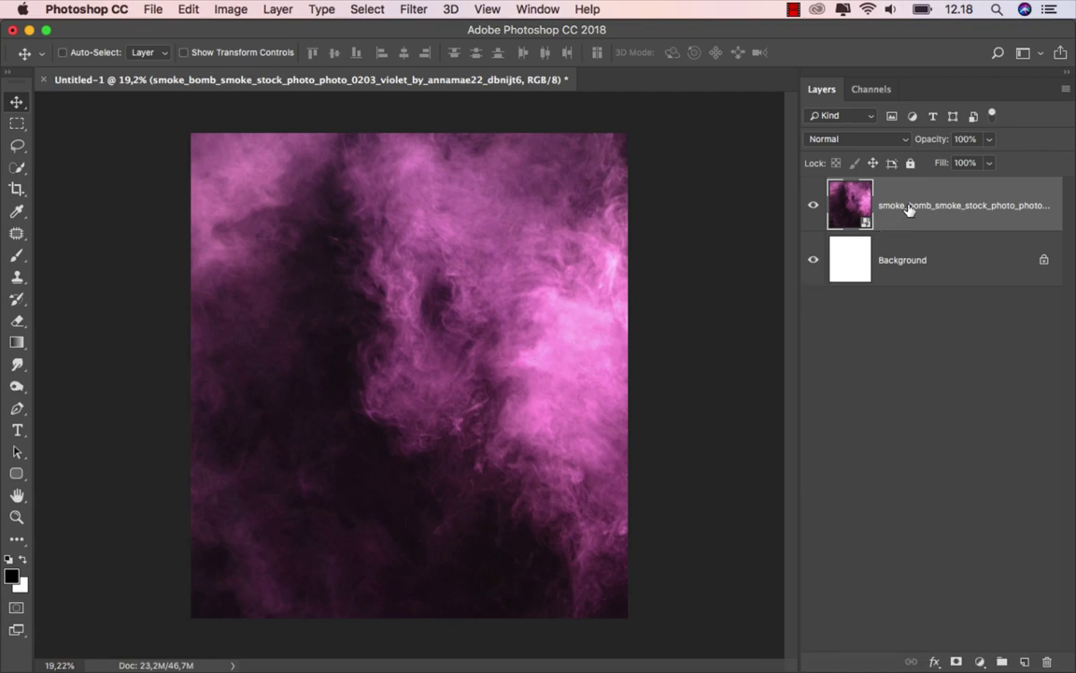
- Duplicate the smoke layer, rename the lower copy 'hard color', and select the top copy
mouse_move(908, 209)
left_mouse_down()
mouse_move(1031, 635)
mouse_move(1025, 661)
left_mouse_up()
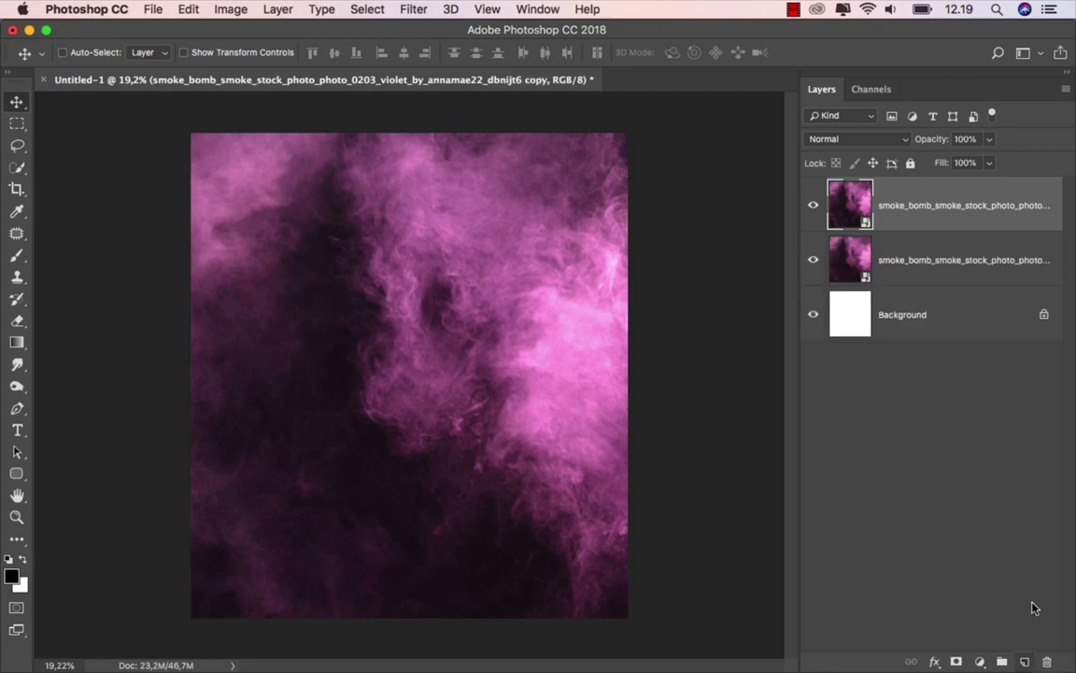
double_click(925, 260)
type("na")
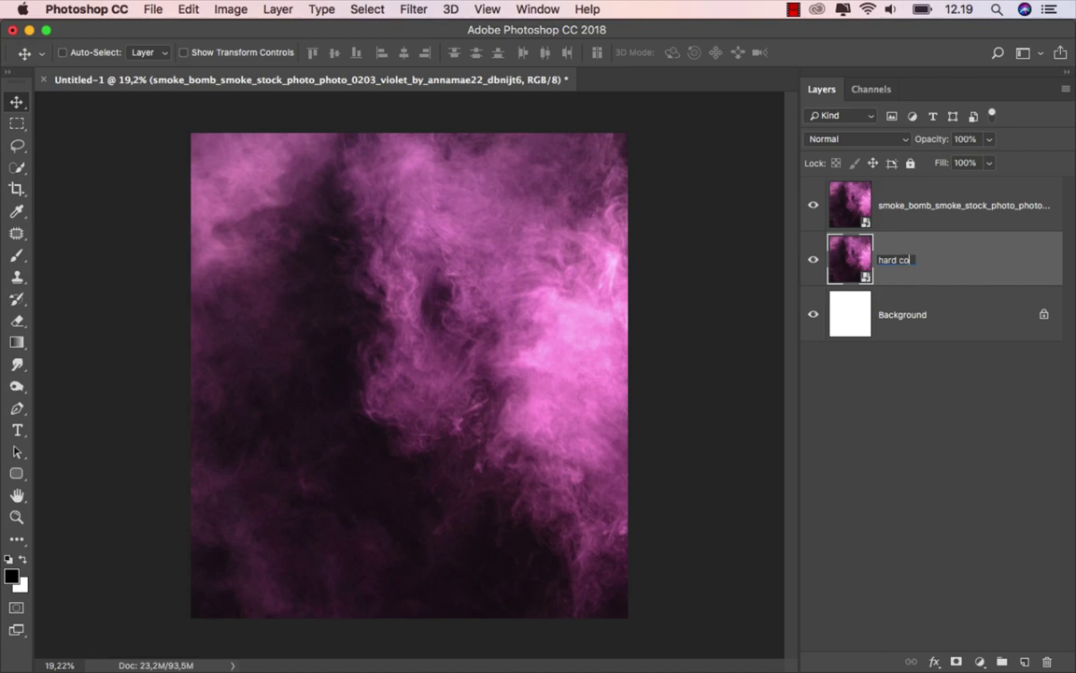
key("Return")
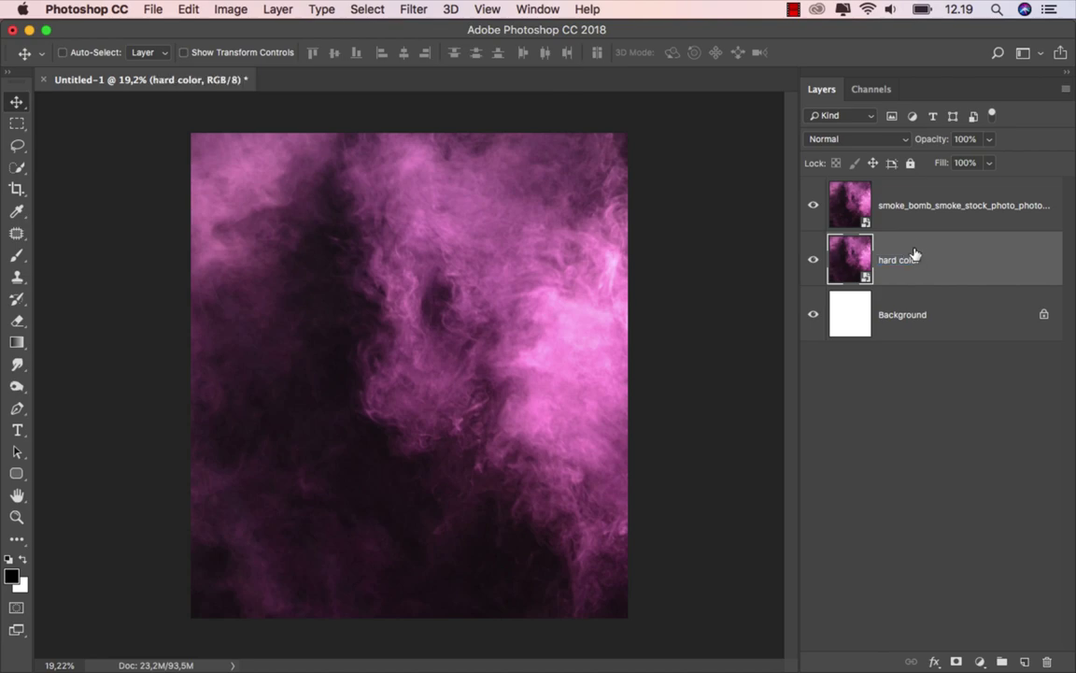
left_click(912, 209)
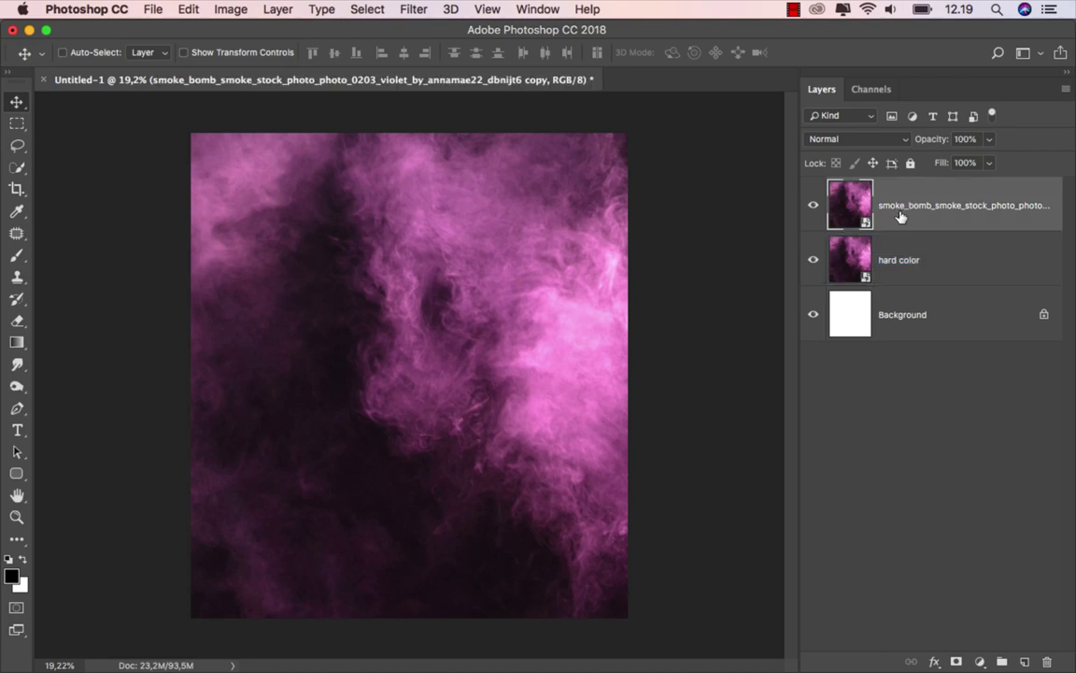
- Add a Hue/Saturation layer clipped to the smoke with Hue −20 and Saturation +20
left_click(981, 661)
left_click(1005, 477)
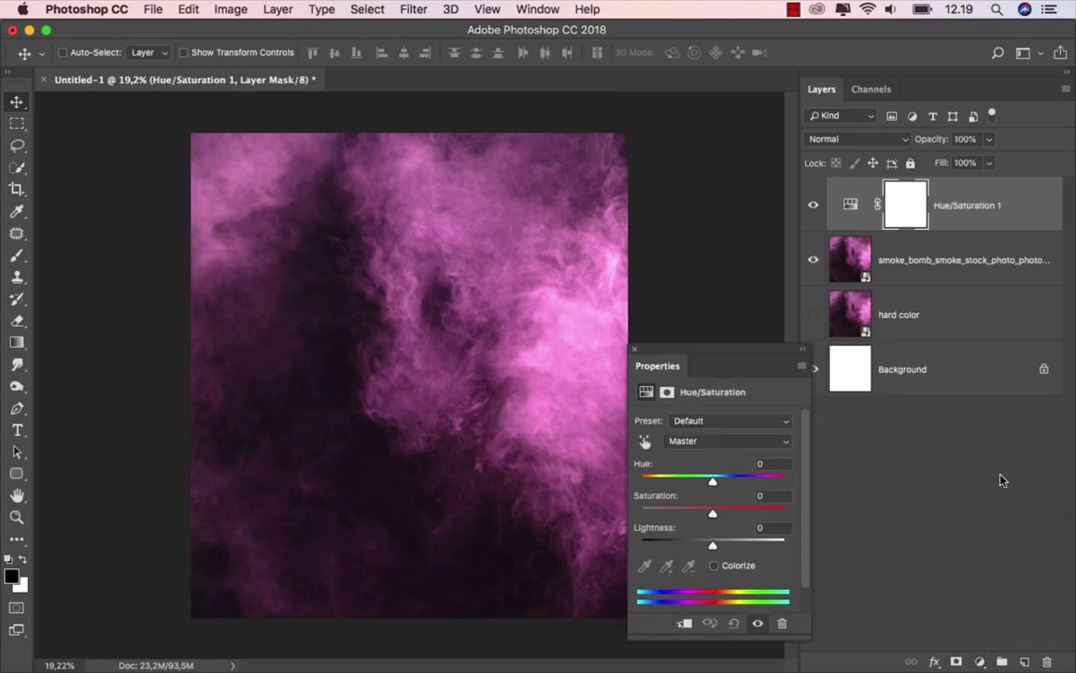
left_click(683, 624)
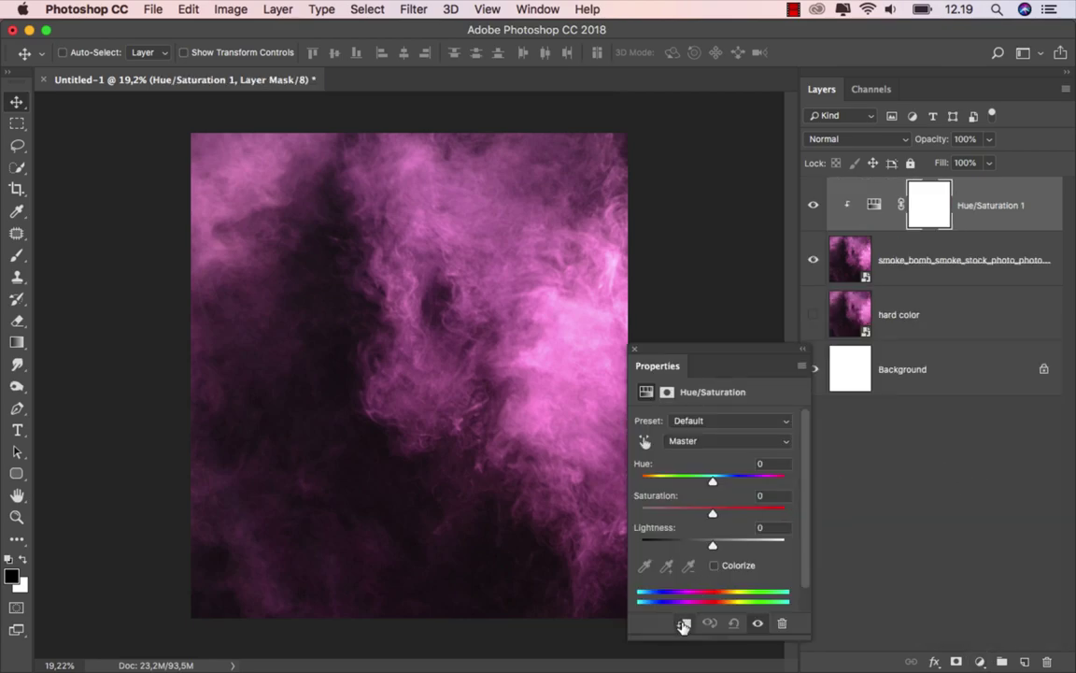
left_click_drag(713, 481, 699, 482)
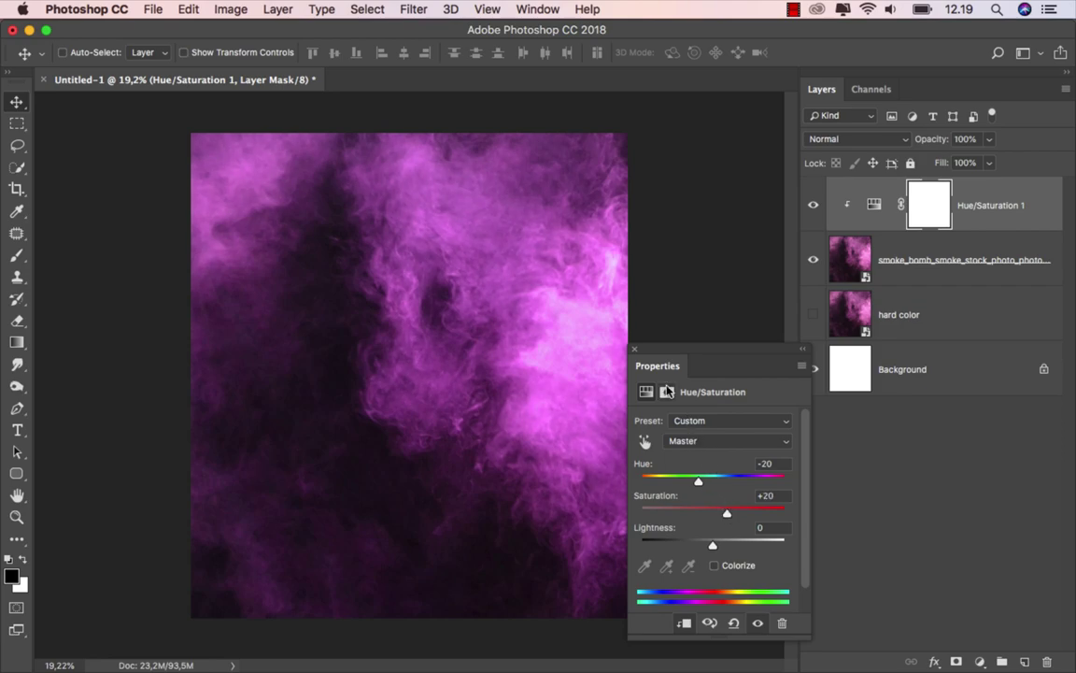
left_click(634, 352)
left_click(813, 204)
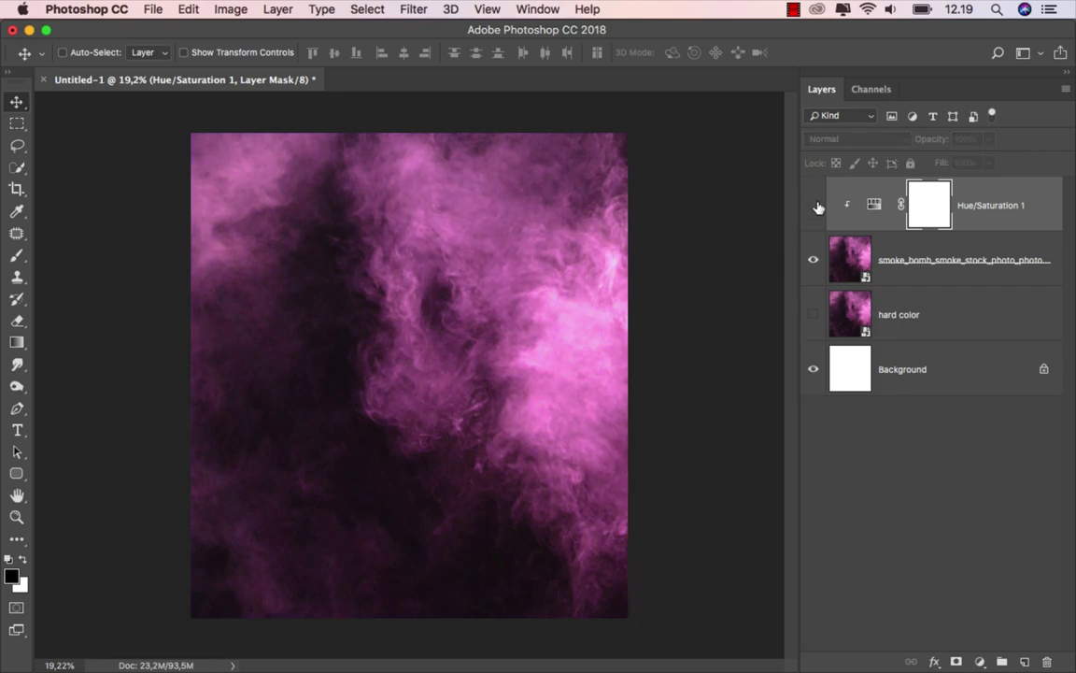
left_click(813, 205)
- Place the cut-out model image from the stock folder into the document
key("super+2")
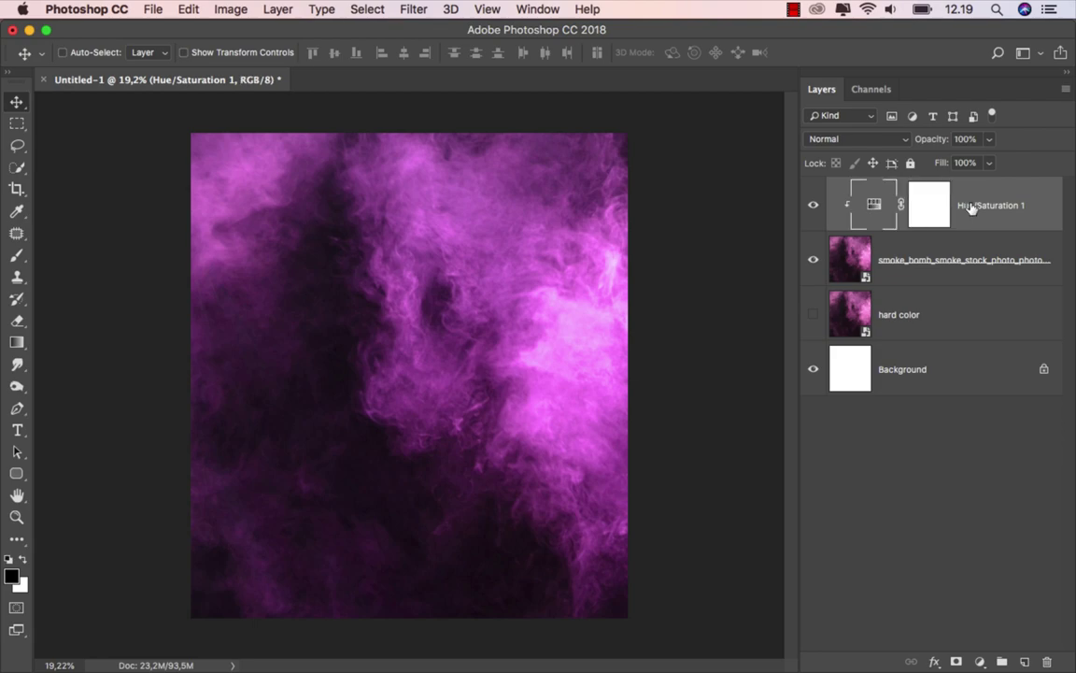
mouse_move(509, 669)
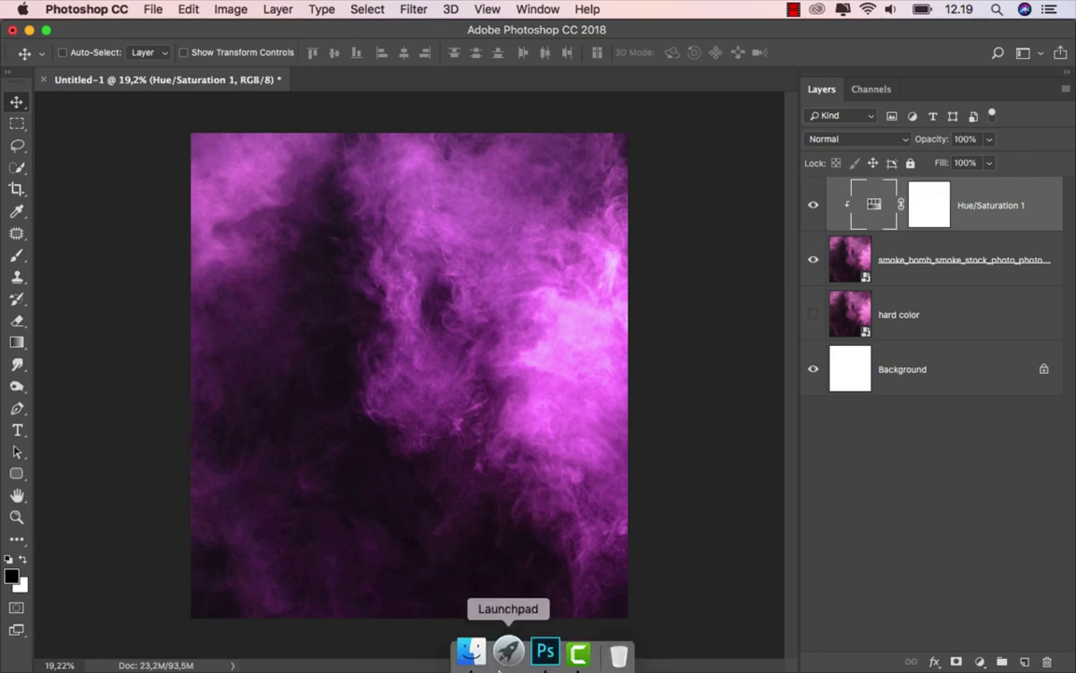
left_click(481, 654)
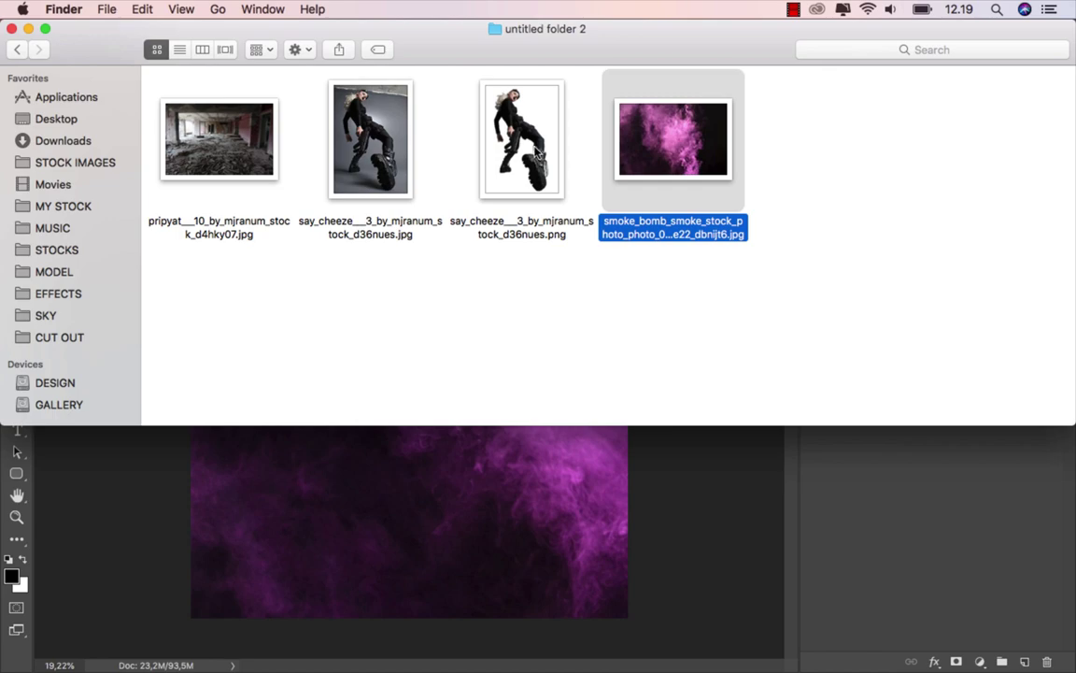
mouse_move(484, 138)
left_mouse_down()
mouse_move(477, 404)
mouse_move(422, 431)
left_mouse_up()
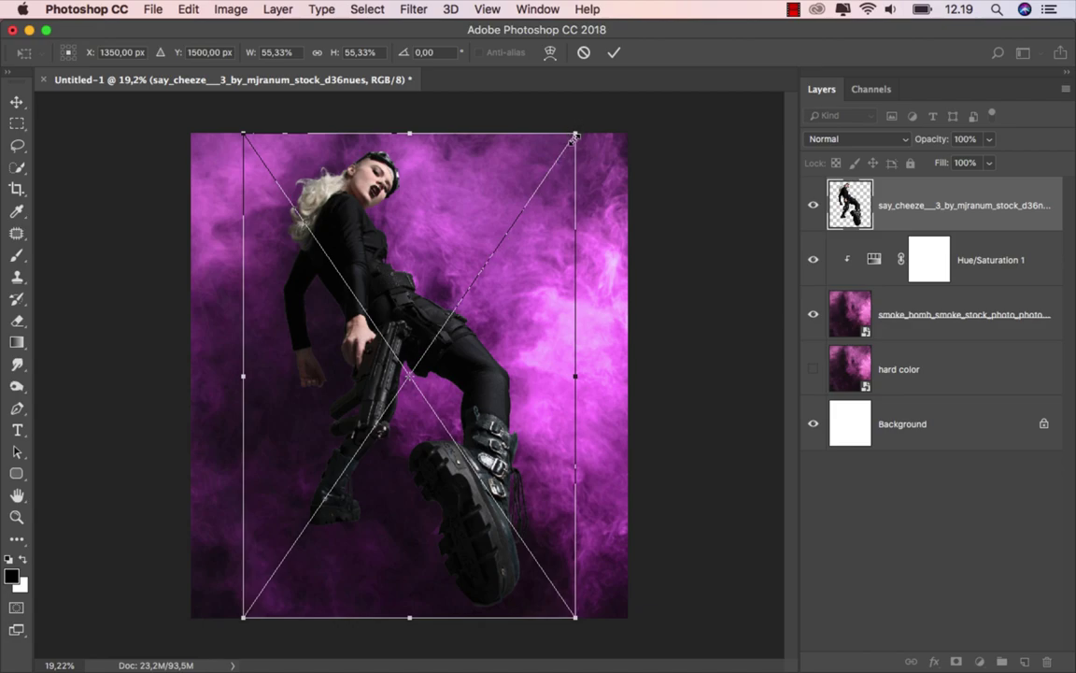
- Scale the model cutout to about 42%, nudge it just left of centre, and commit
mouse_move(575, 137)
left_mouse_down()
mouse_move(537, 241)
mouse_move(551, 237)
left_mouse_up()
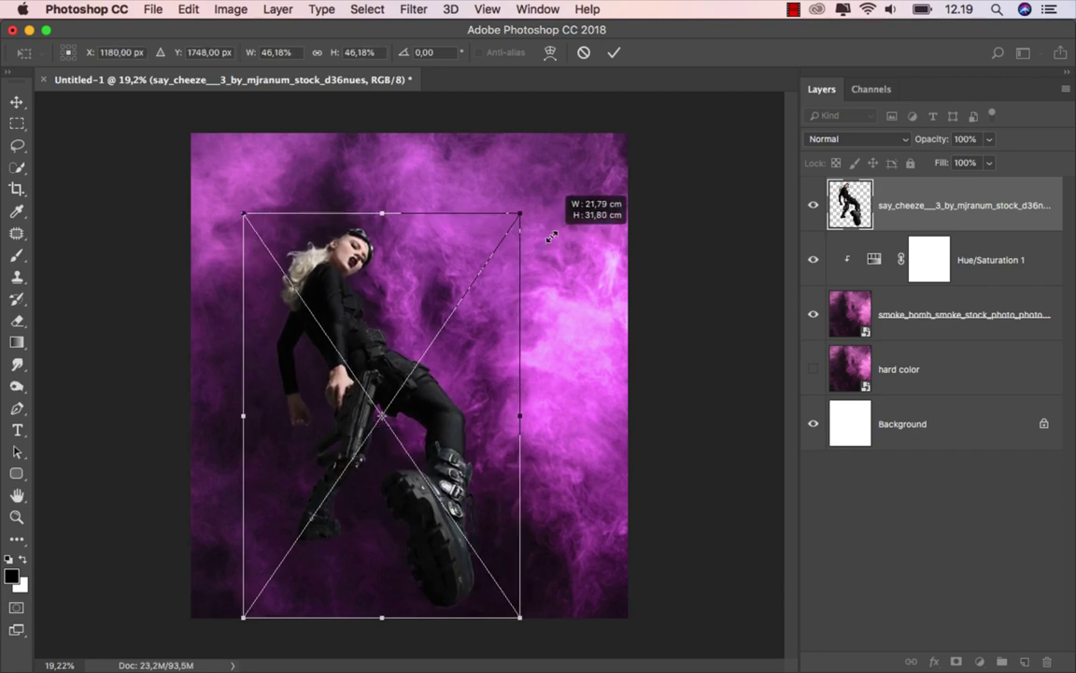
left_click_drag(552, 237, 548, 246)
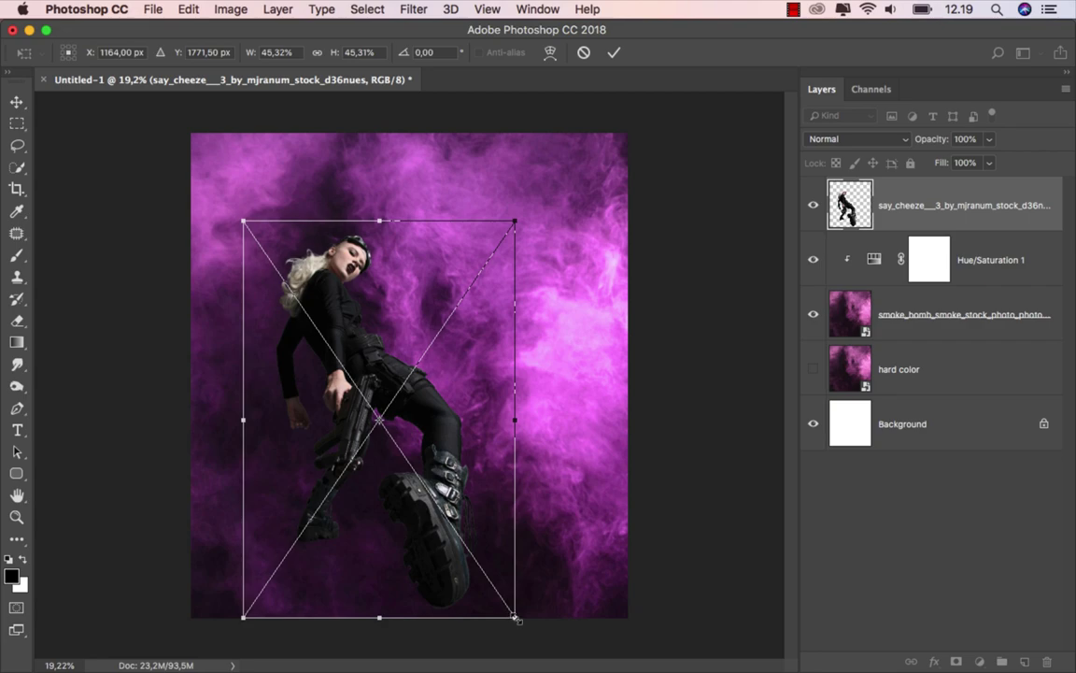
left_click_drag(516, 618, 508, 609)
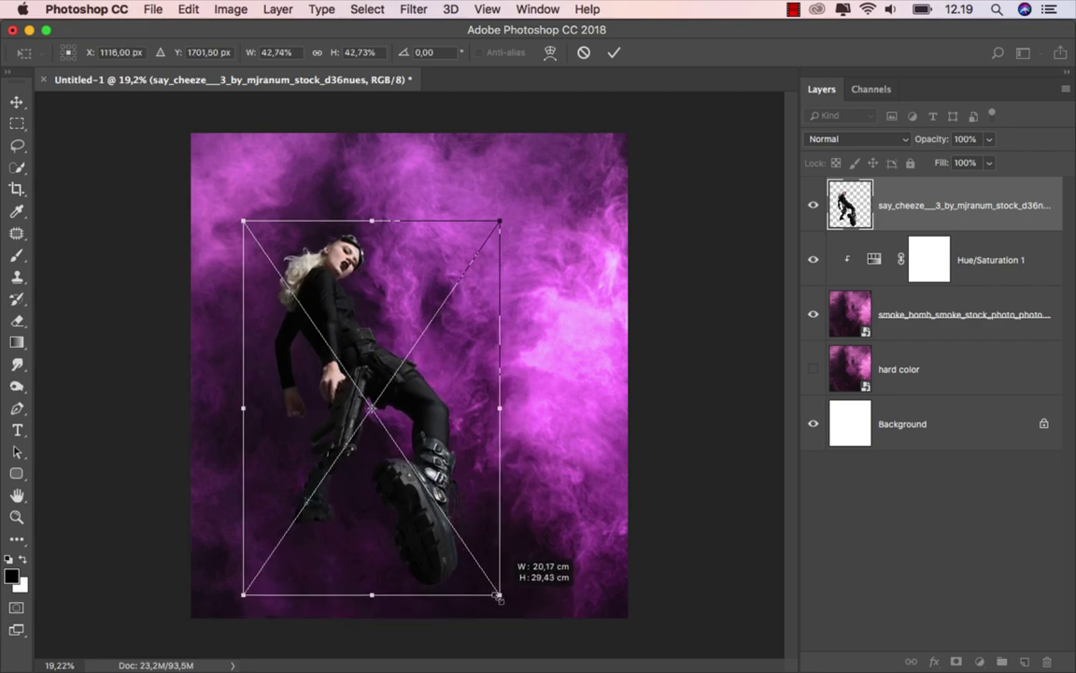
left_click_drag(508, 608, 497, 591)
left_click_drag(382, 385, 421, 378)
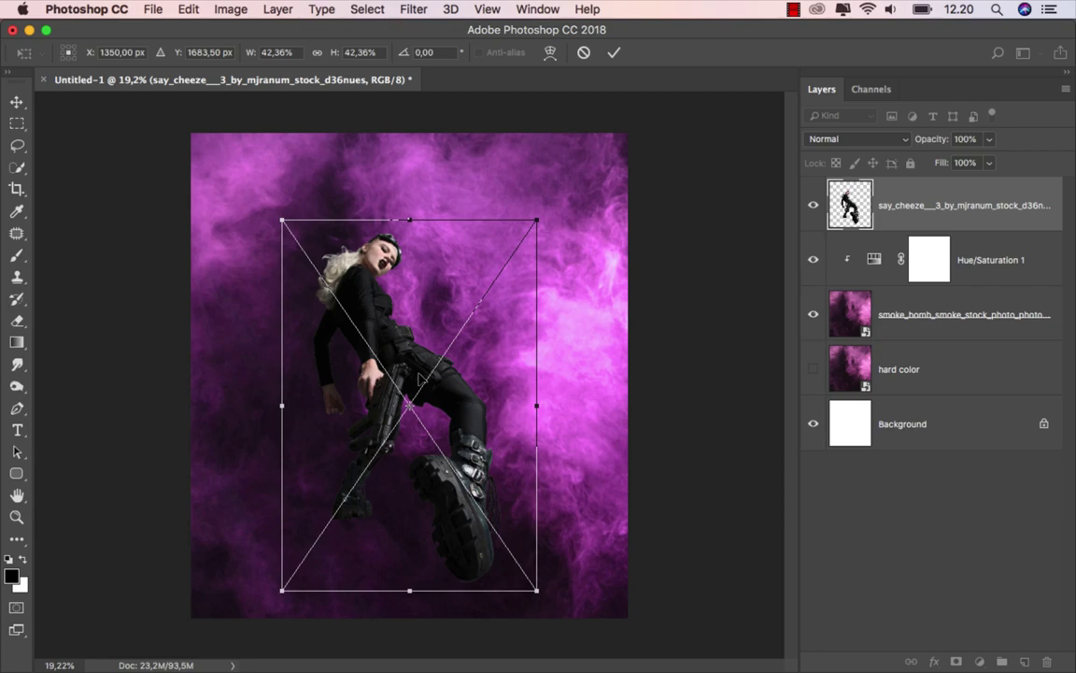
key("Right")
key("Right")
key("Right")
key("Right")
key("Right")
key("Right")
key("Left")
key("Left")
key("Left")
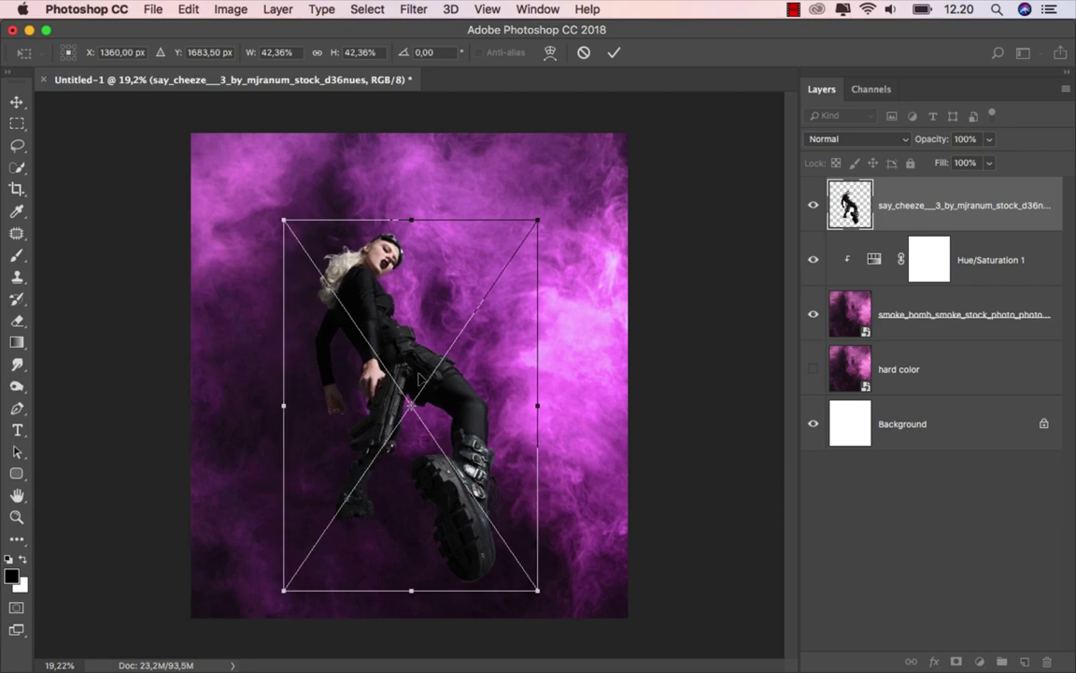
key("Left")
key("Left")
key("Left")
key("Left")
key("Left")
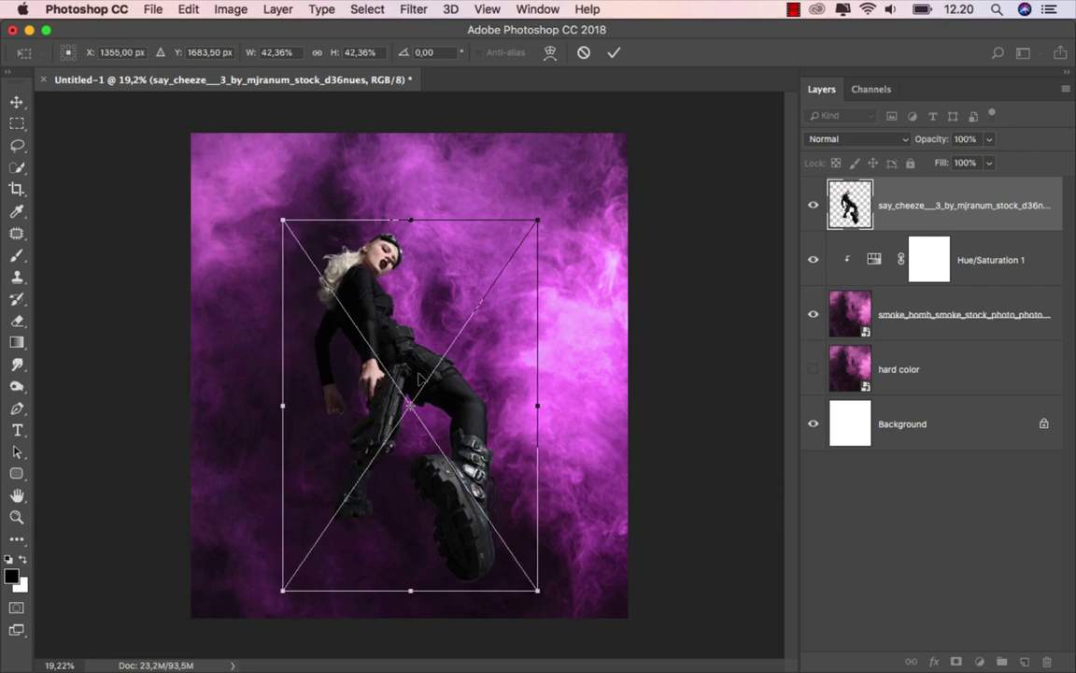
left_click(614, 53)
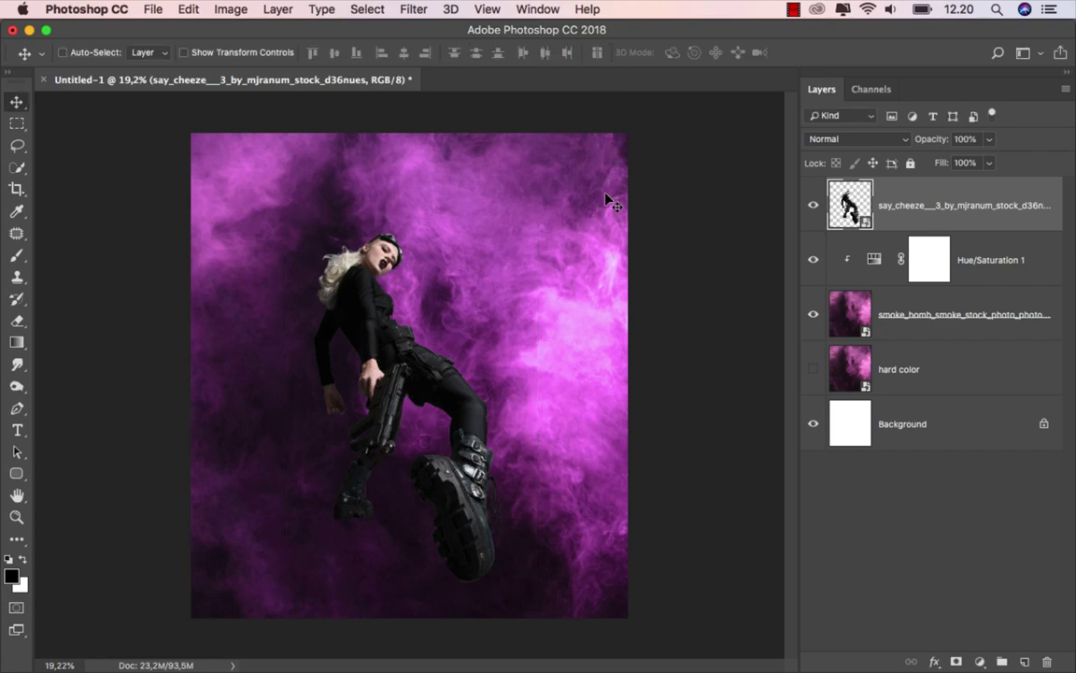
scroll(474, 376, "up", 1)
scroll(474, 376, "up", 1)
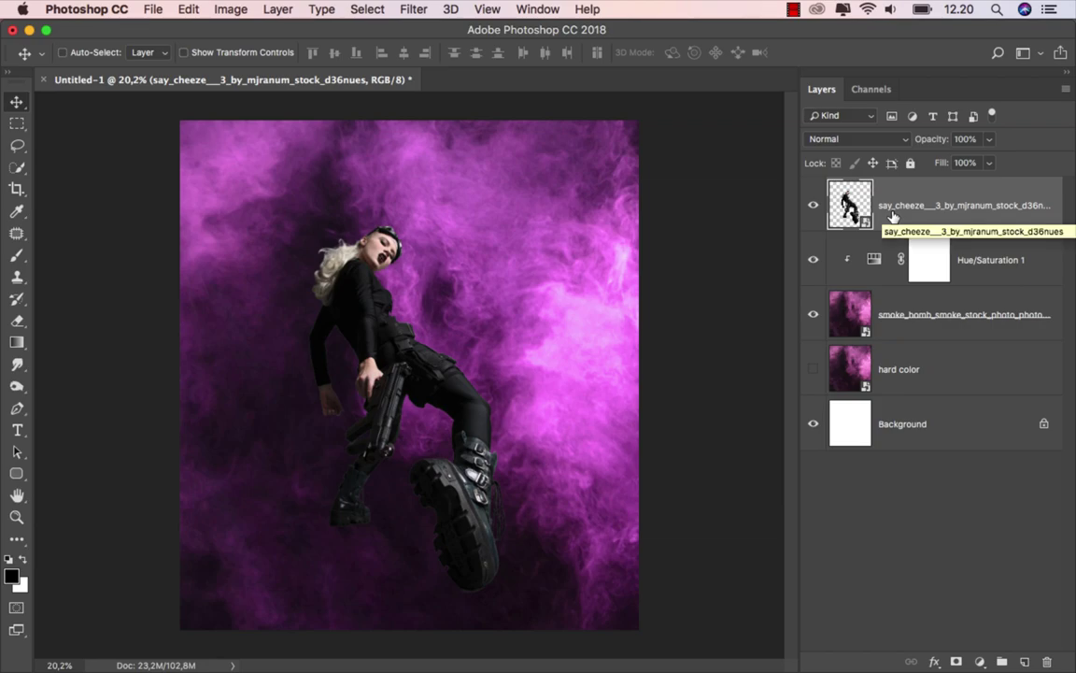
mouse_move(455, 670)
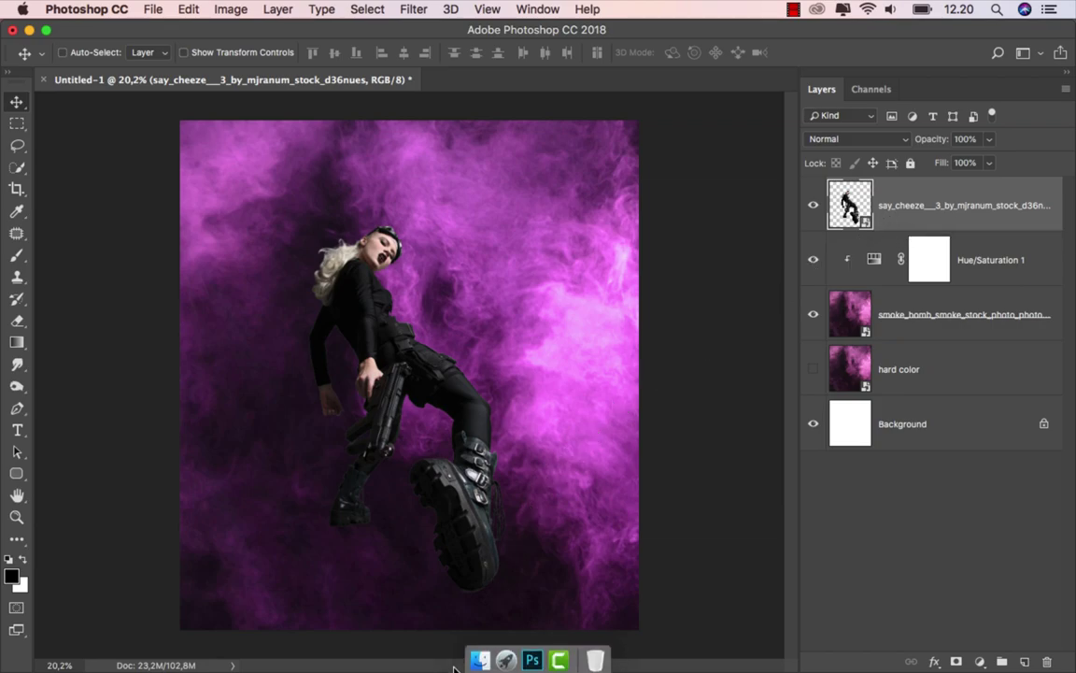
- Place the pripyat ruined-room photo, move it lower, and put its layer below the model
left_click(479, 651)
left_click_drag(239, 159, 411, 402)
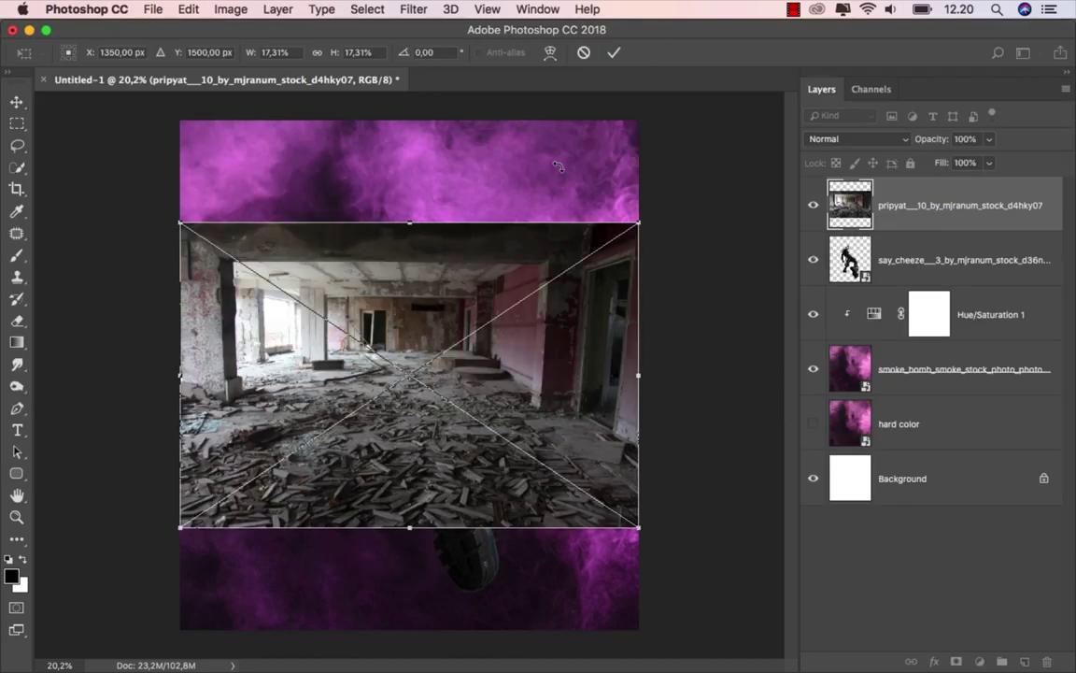
left_click(613, 52)
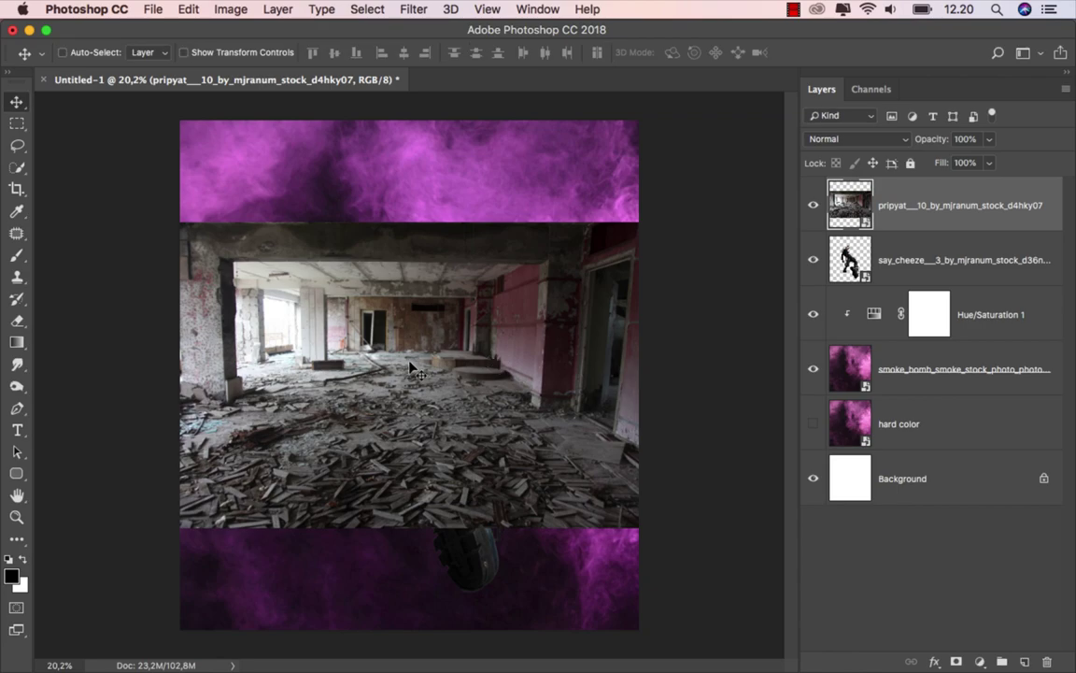
left_click_drag(407, 373, 410, 475)
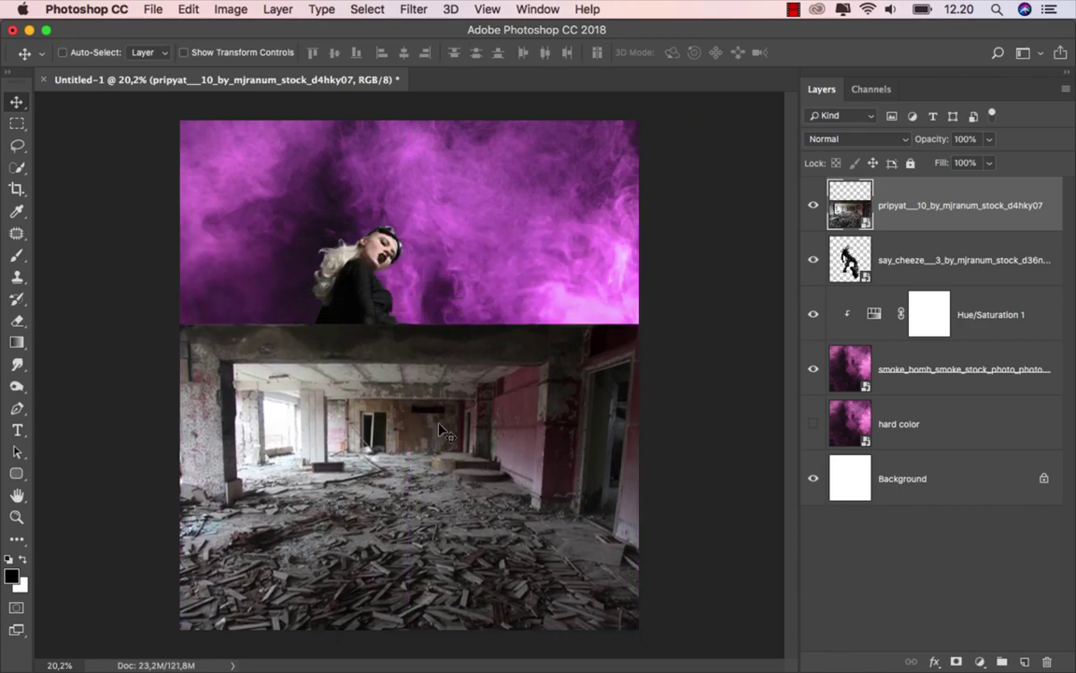
left_click_drag(897, 205, 938, 280)
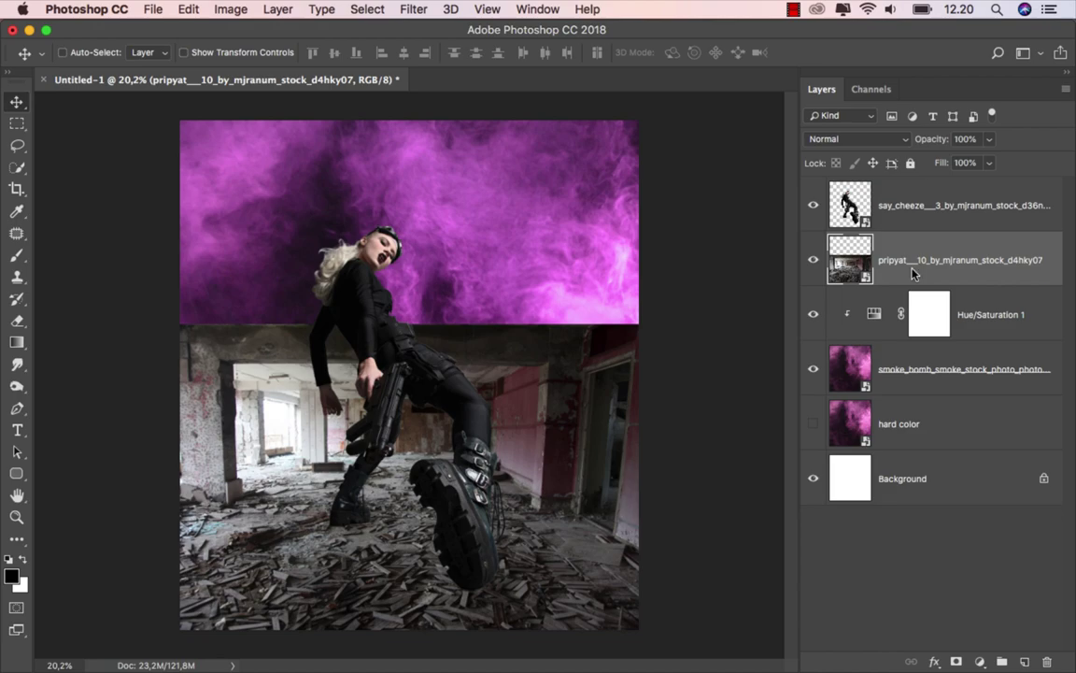
- Rasterize the room layer, add a layer mask, and set up a 700 px brush at 100% opacity
right_click(913, 272)
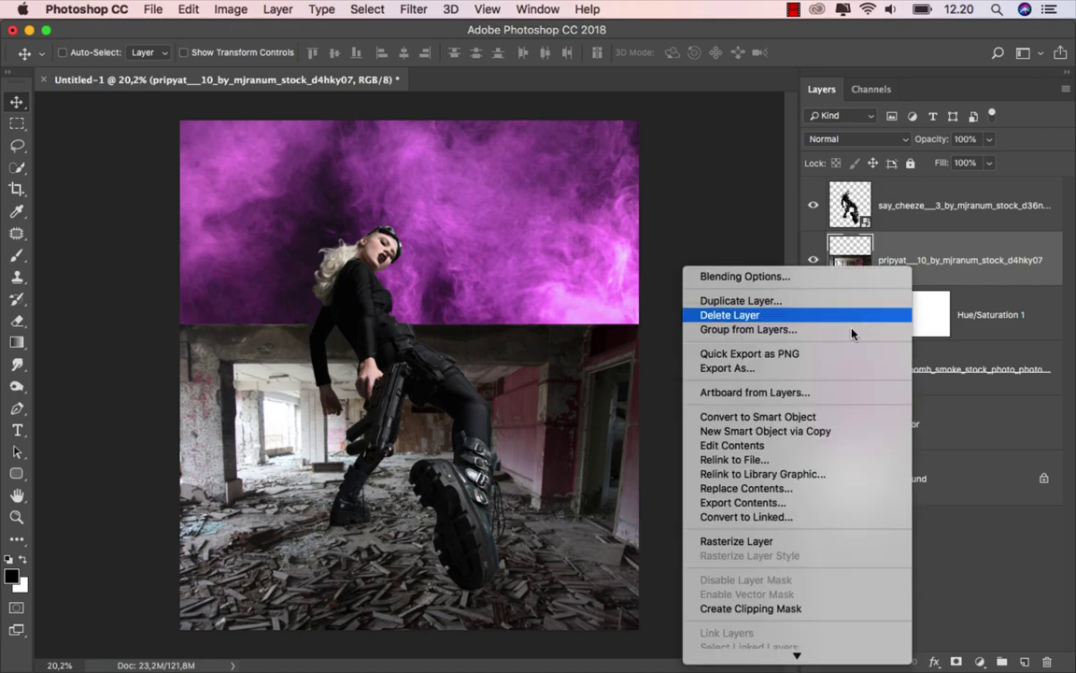
left_click(769, 541)
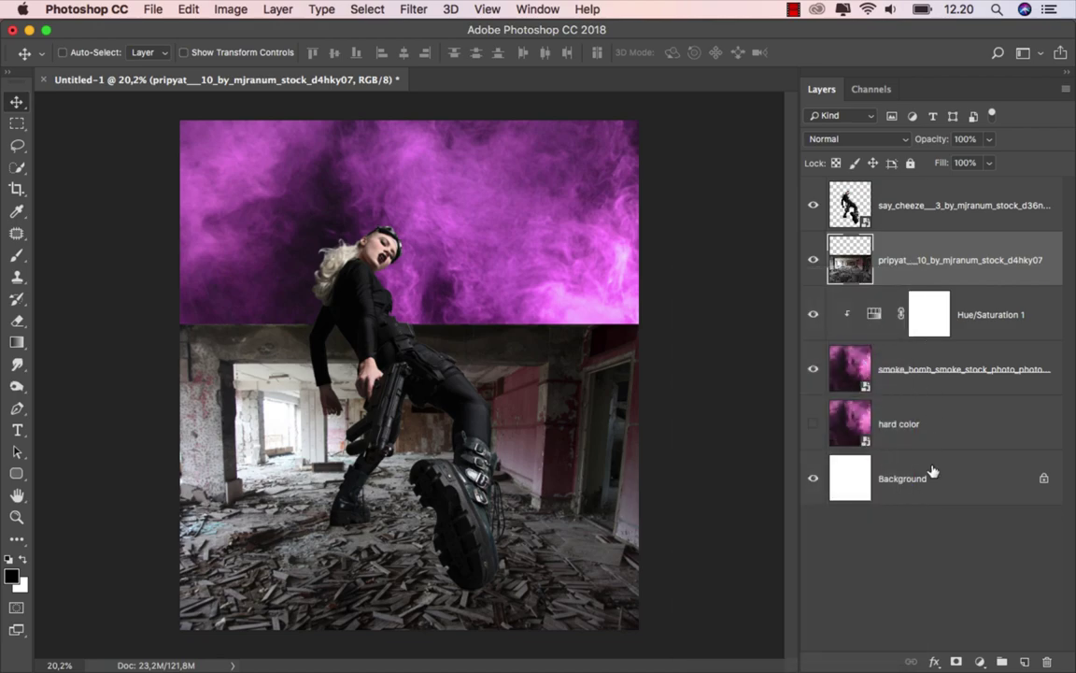
left_click(957, 662)
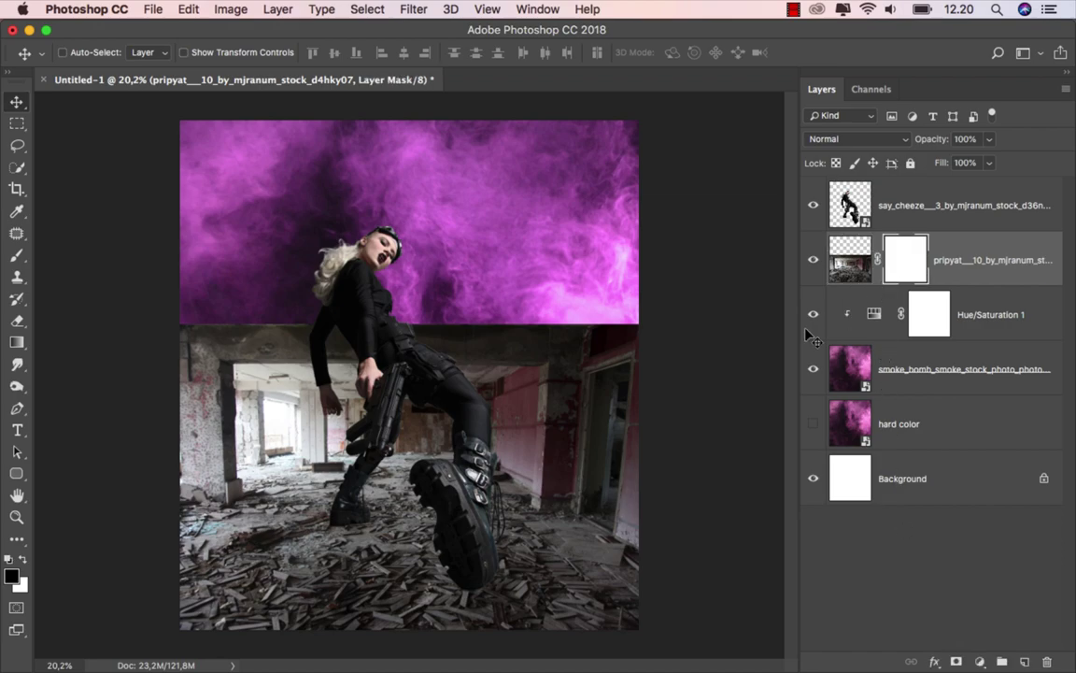
left_click(17, 255)
left_click(56, 239)
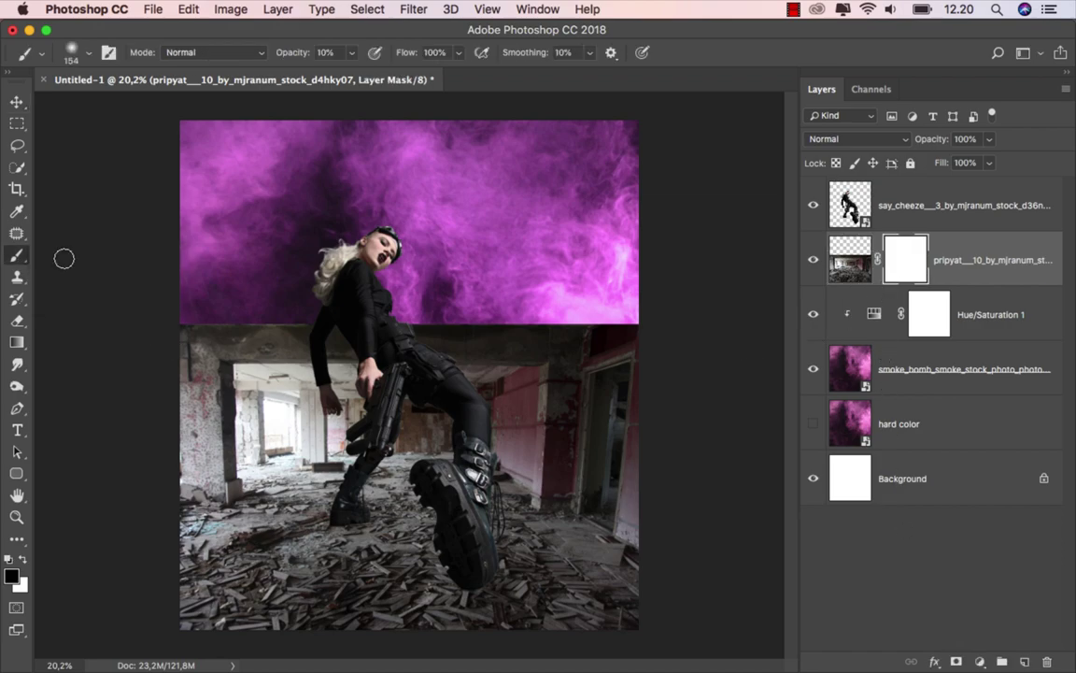
left_click(72, 52)
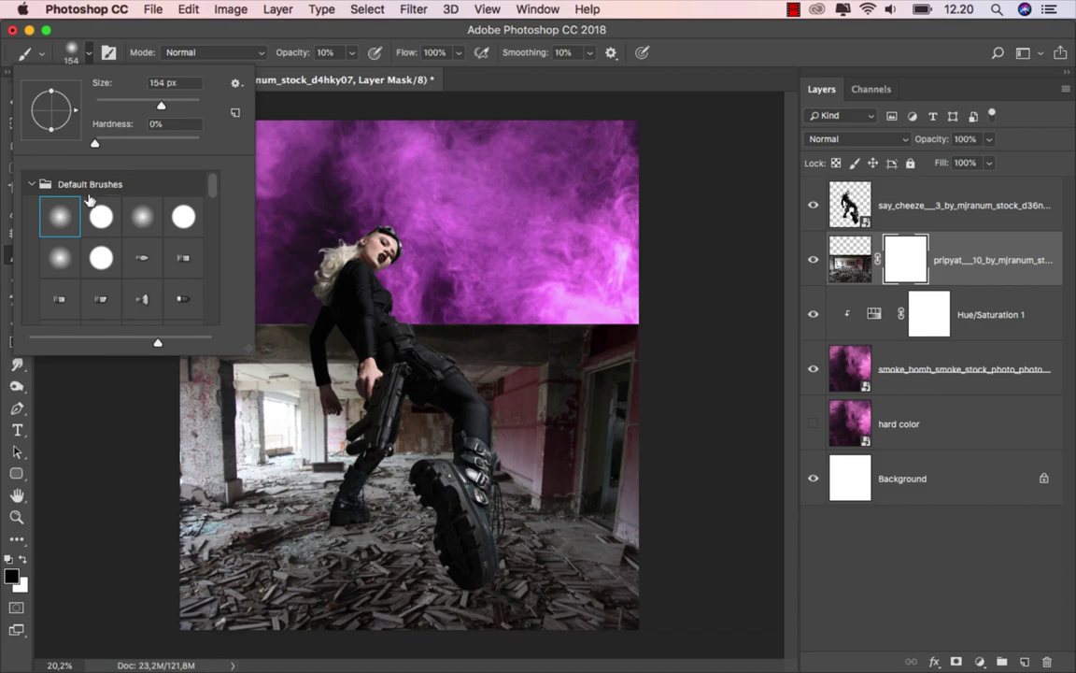
left_click(309, 40)
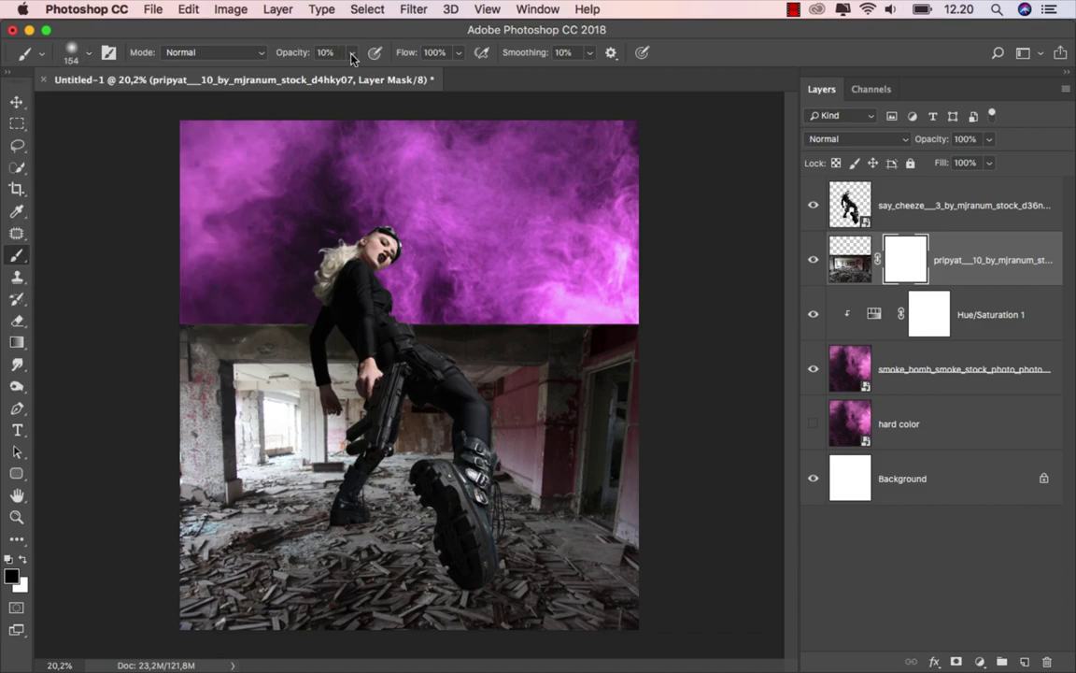
left_click_drag(352, 58, 400, 73)
key("bracketright")
key("bracketright")
key("bracketright")
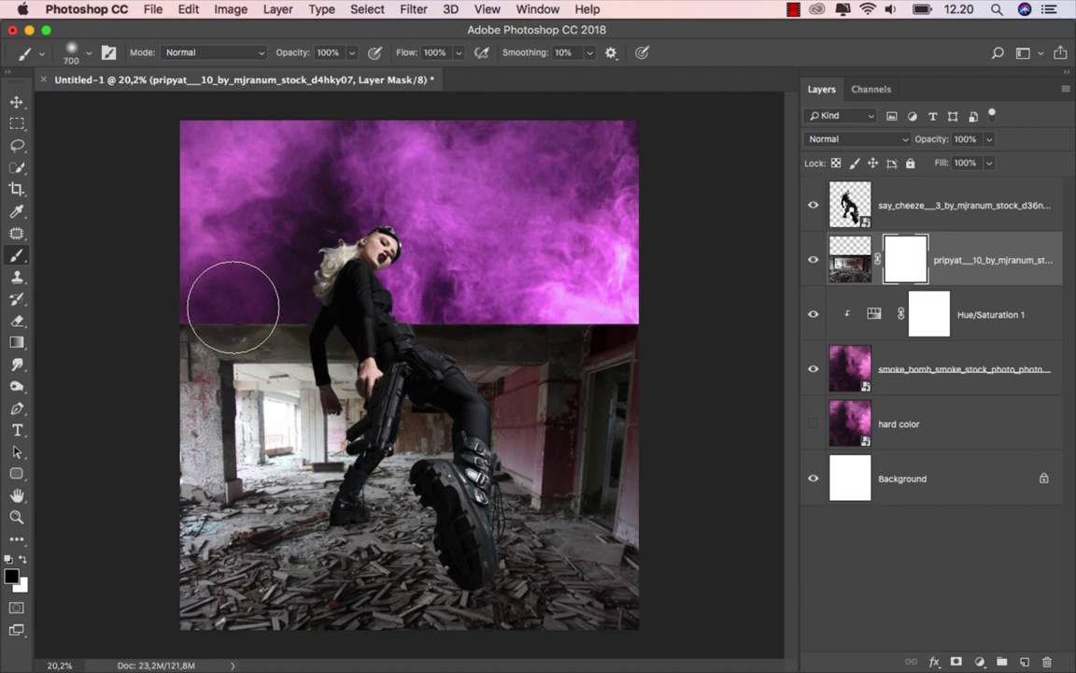
- Paint black on the mask to hide the room's upper walls, revealing the smoke
left_click(183, 314)
left_click_drag(183, 314, 445, 312)
key("bracketright")
key("bracketright")
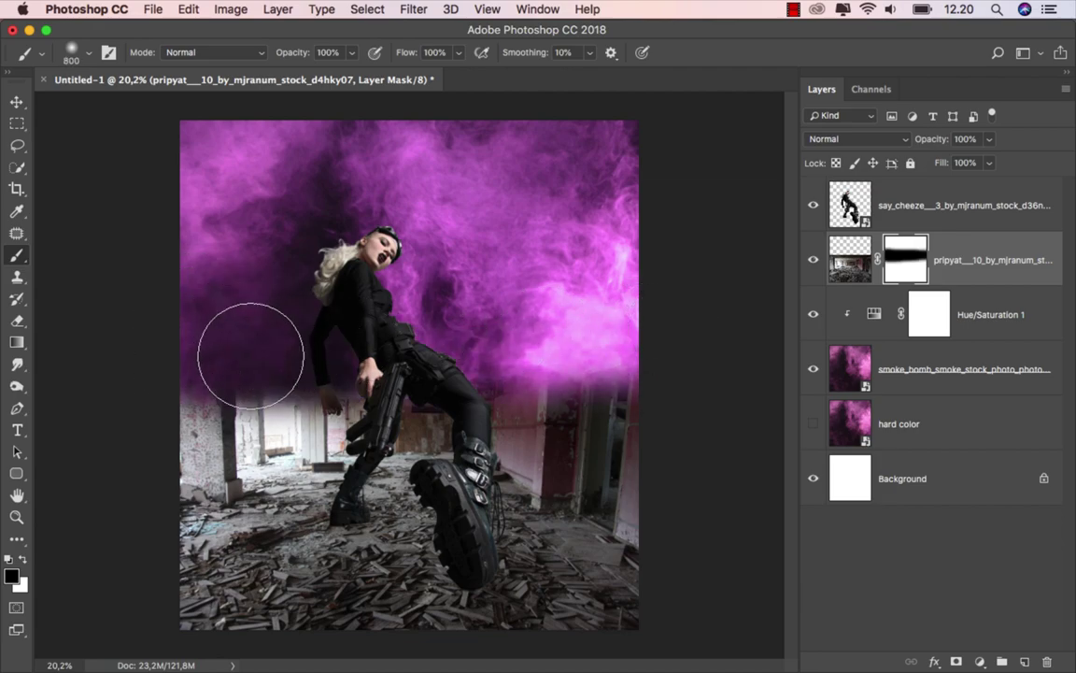
mouse_move(205, 336)
left_mouse_down()
mouse_move(613, 349)
mouse_move(271, 353)
mouse_move(202, 389)
mouse_move(315, 356)
mouse_move(523, 360)
mouse_move(648, 457)
mouse_move(539, 409)
mouse_move(228, 396)
mouse_move(216, 372)
mouse_move(355, 145)
left_mouse_up()
left_click(351, 53)
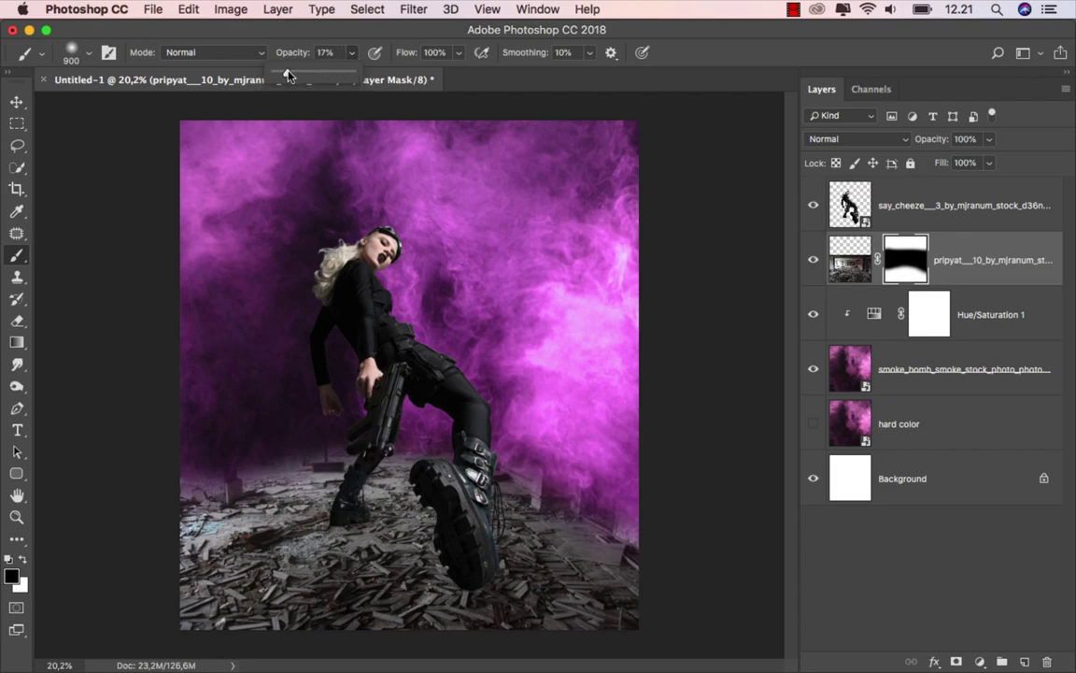
key("bracketleft")
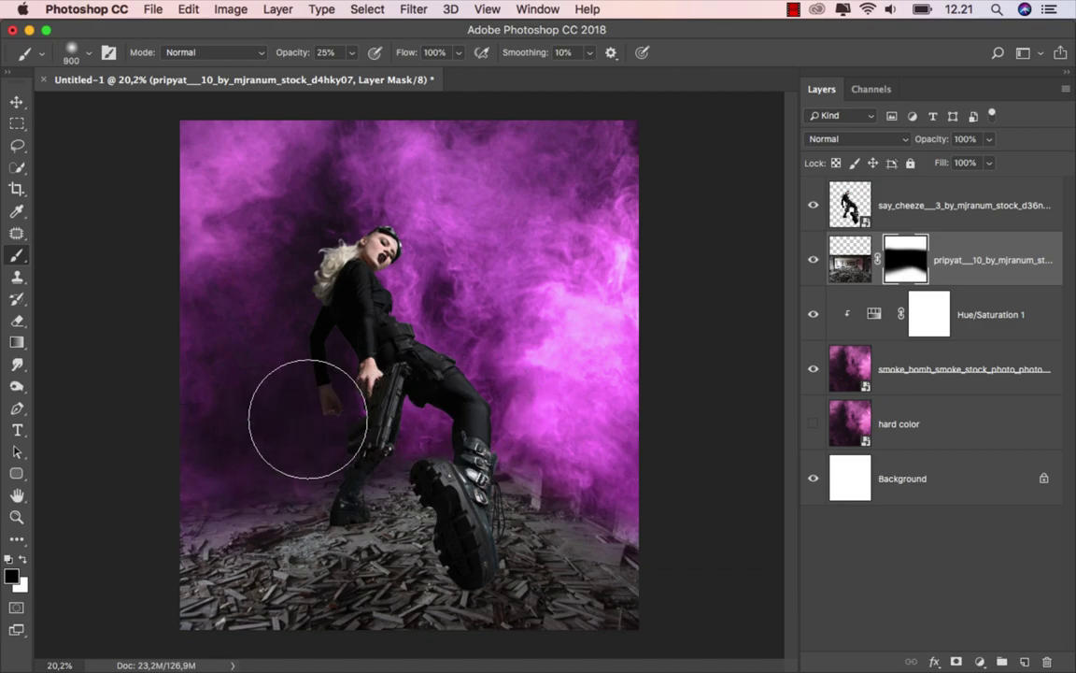
- Blend the wall beside the boot, between the legs, and near the shoulder into smoke
mouse_move(437, 434)
left_mouse_down()
mouse_move(644, 514)
mouse_move(680, 548)
mouse_move(653, 550)
mouse_move(576, 487)
left_mouse_up()
key("bracketright")
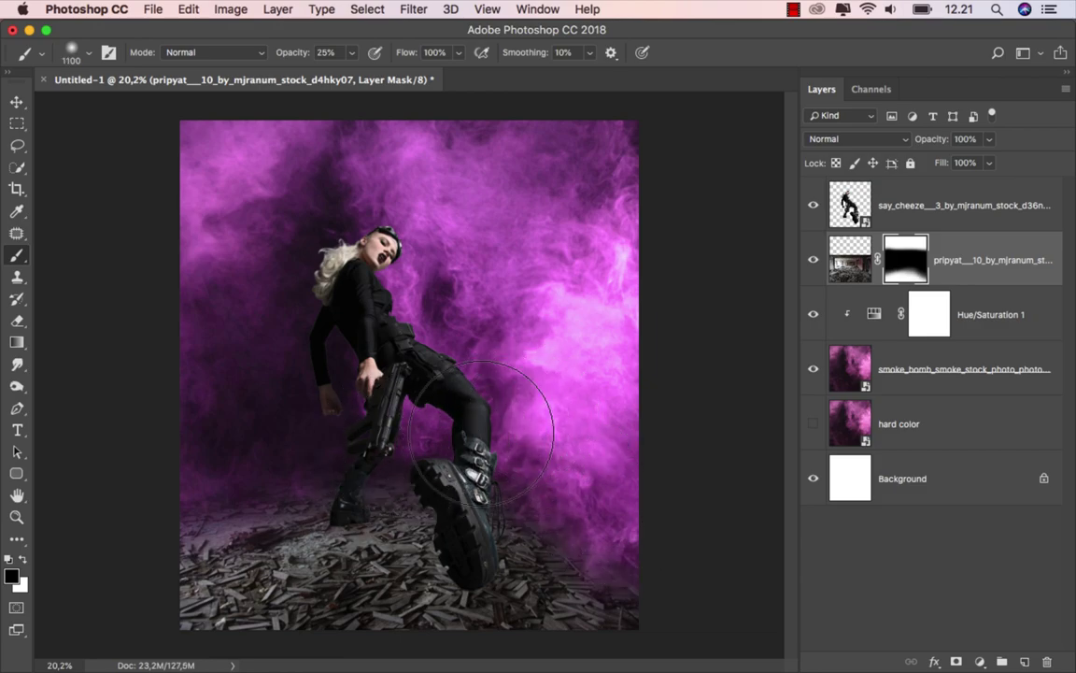
key("bracketright")
left_click_drag(349, 421, 264, 456)
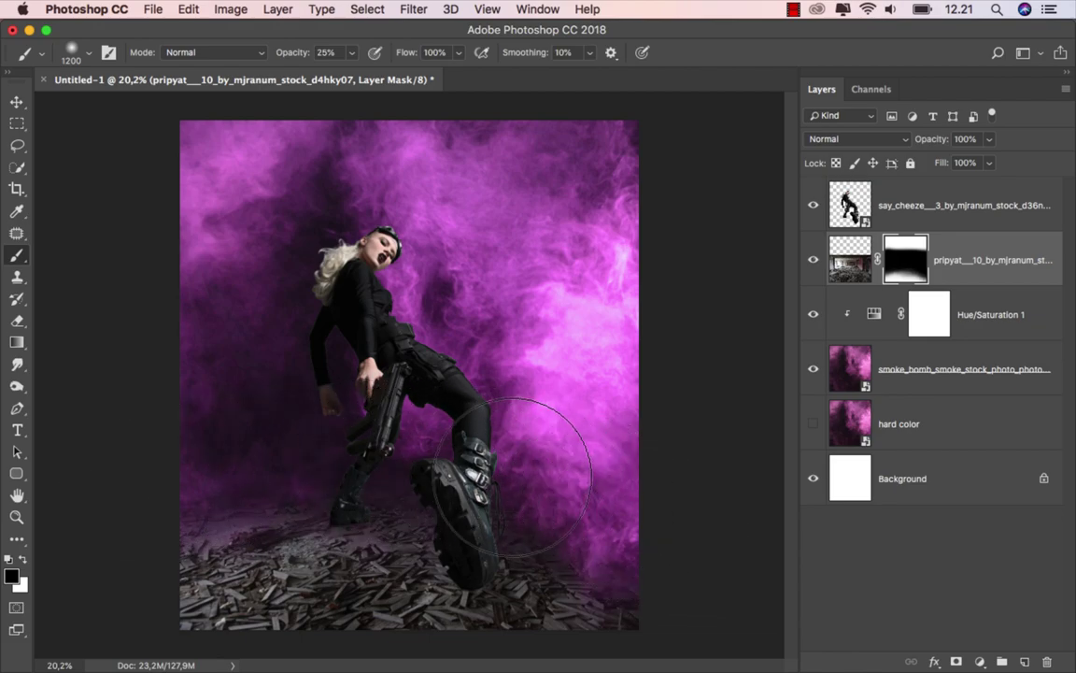
left_click_drag(240, 264, 283, 294)
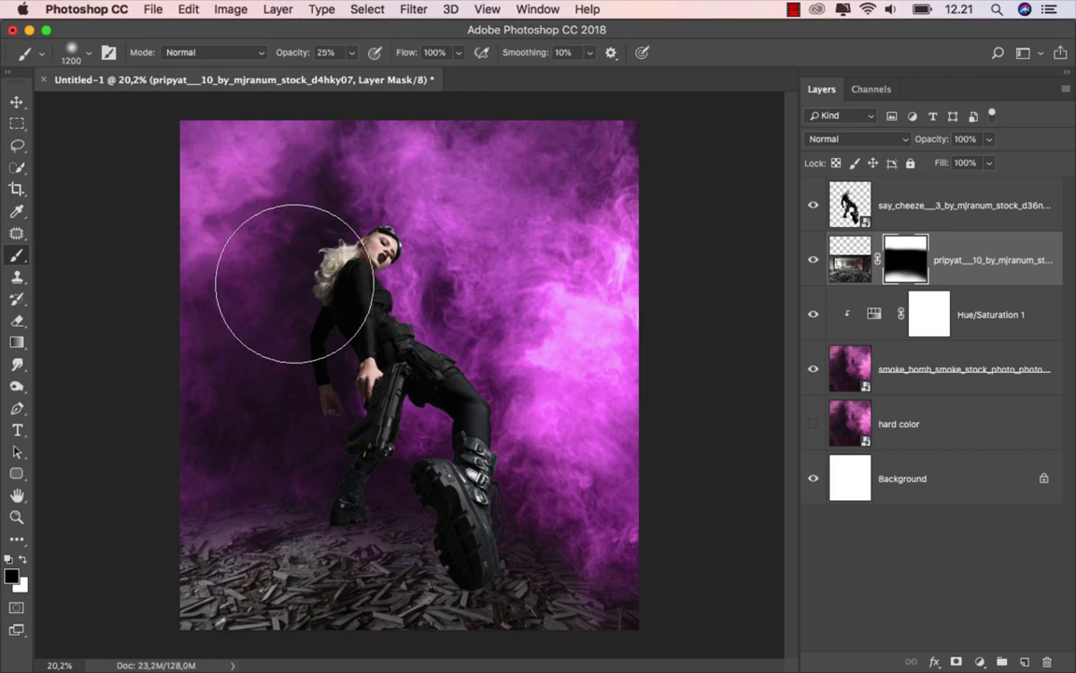
left_click(17, 101)
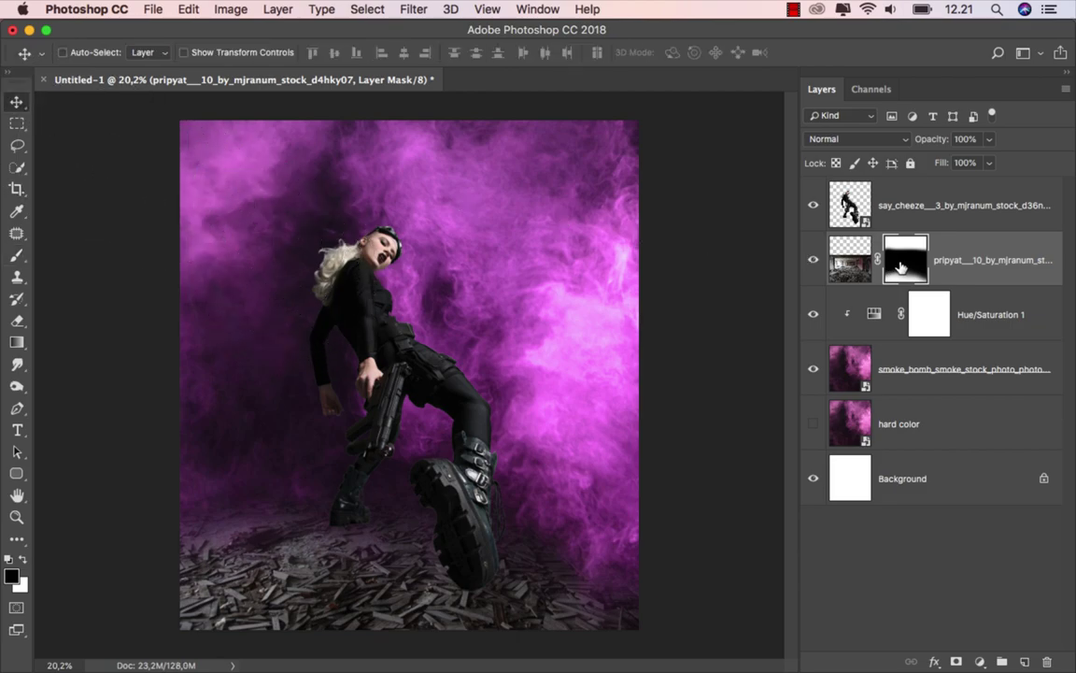
- Apply the layer mask permanently to the room layer
left_click(813, 263)
right_click(903, 270)
left_click(888, 305)
- Warp the rubble floor, pulling its lower-right corner outward, and commit
key("super+t")
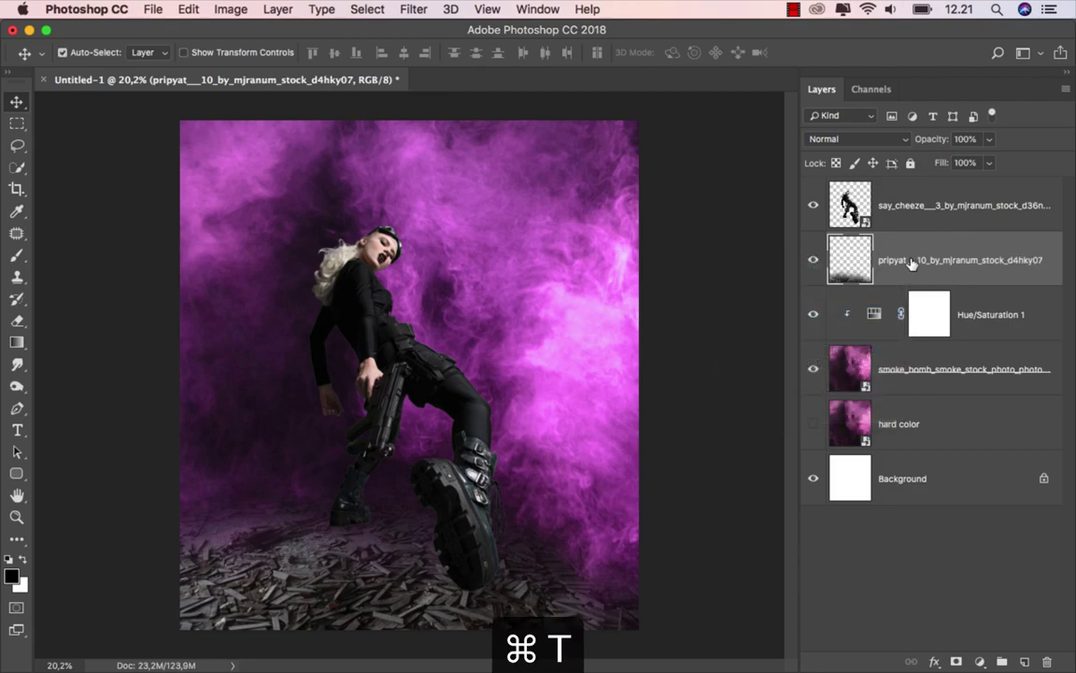
right_click(479, 453)
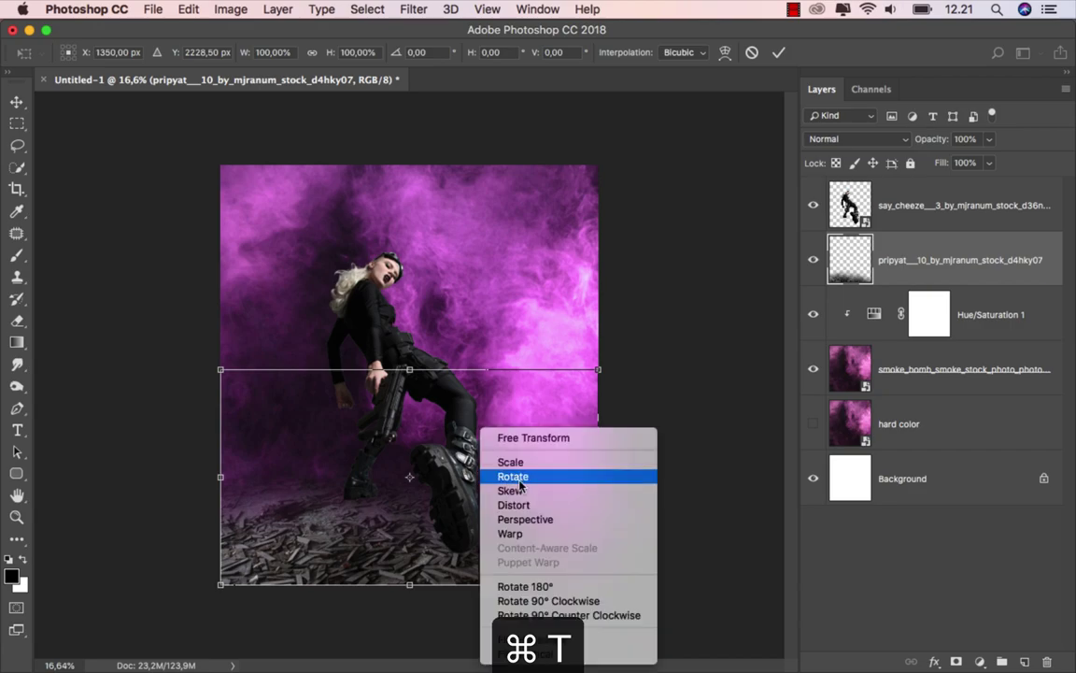
left_click(550, 531)
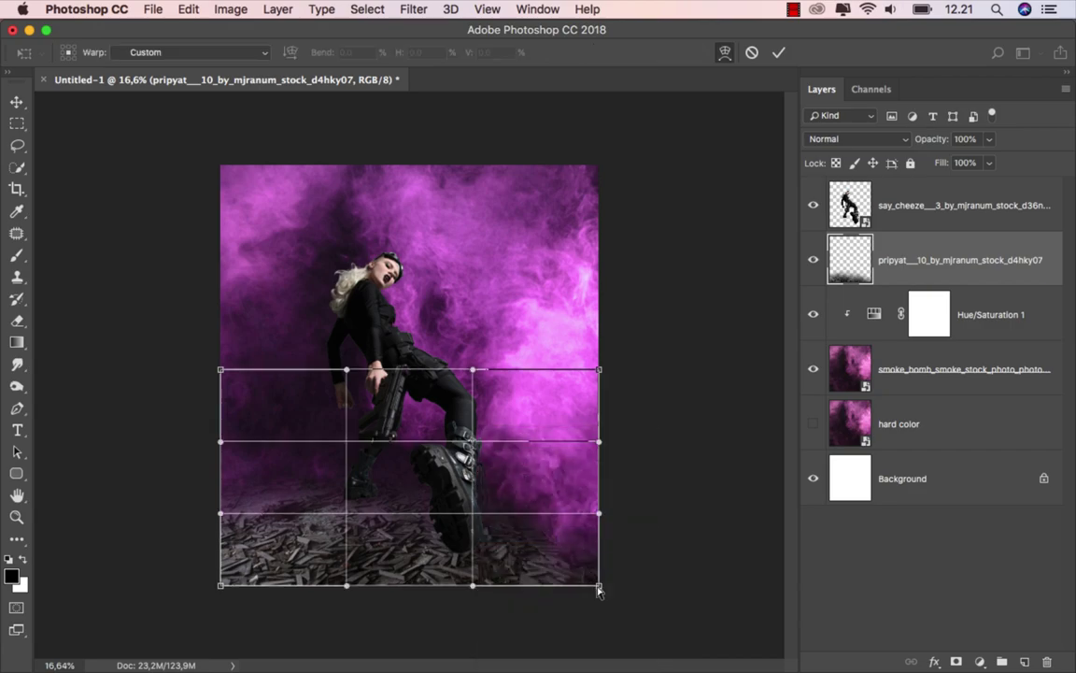
left_click_drag(605, 594, 696, 656)
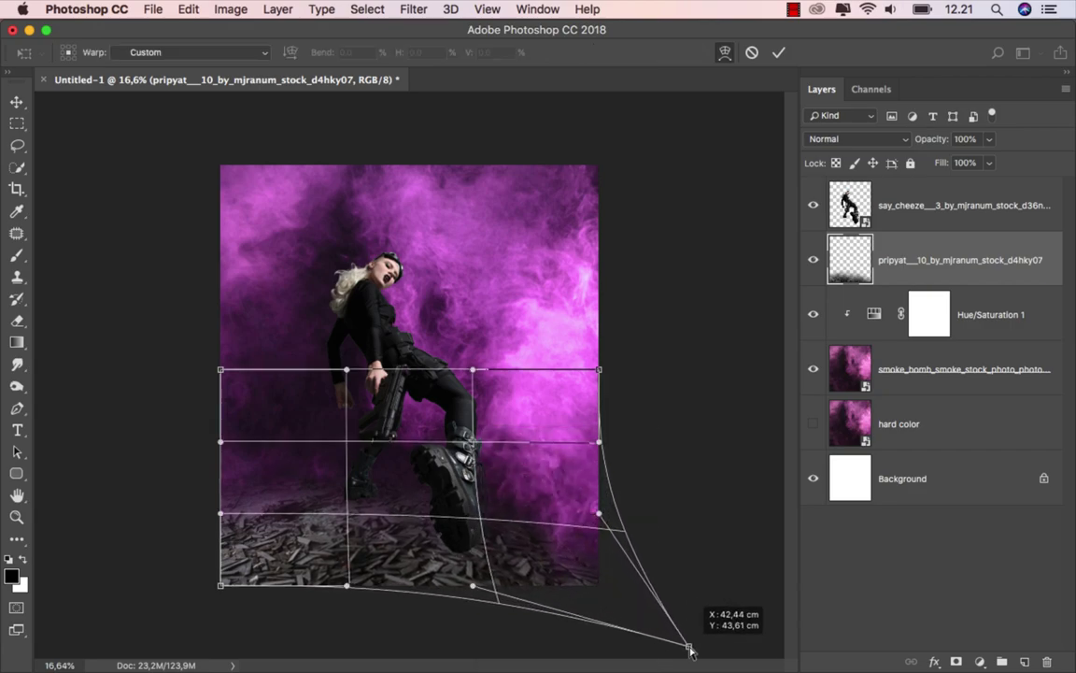
left_click_drag(696, 656, 700, 657)
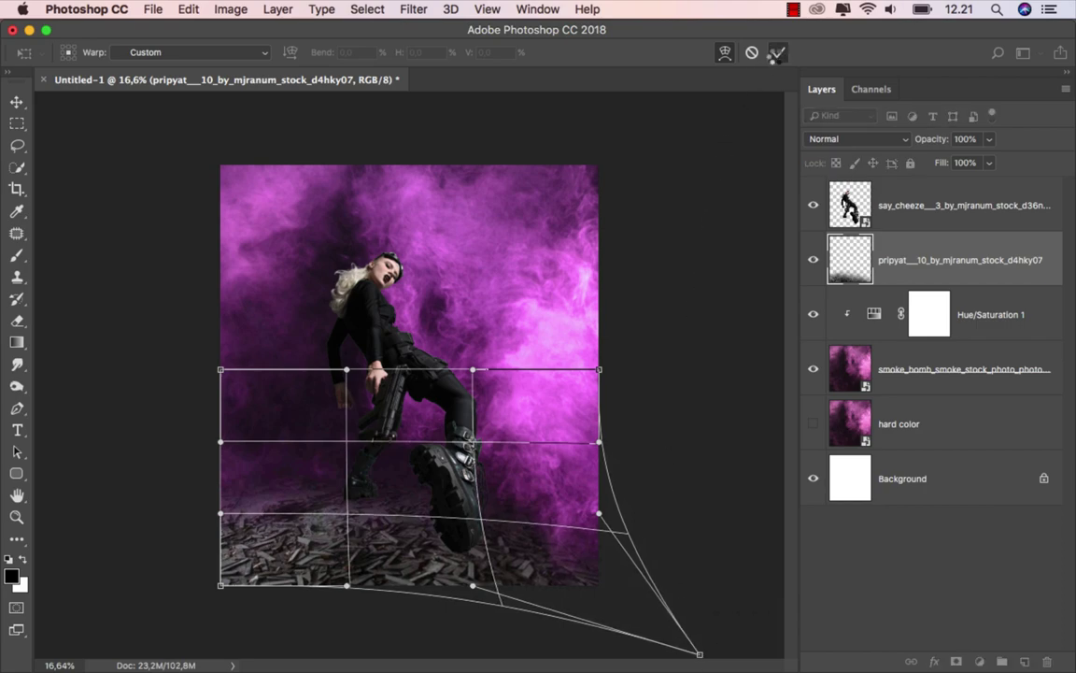
left_click(776, 53)
scroll(421, 428, "up", 3)
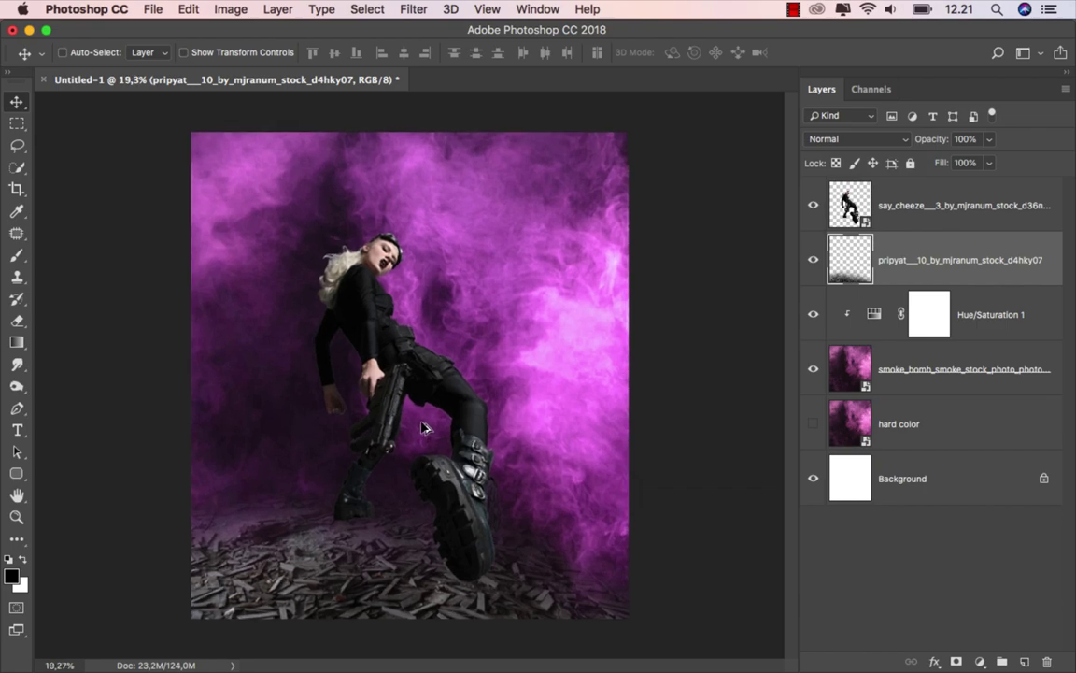
scroll(421, 428, "up", 1)
scroll(422, 428, "up", 1)
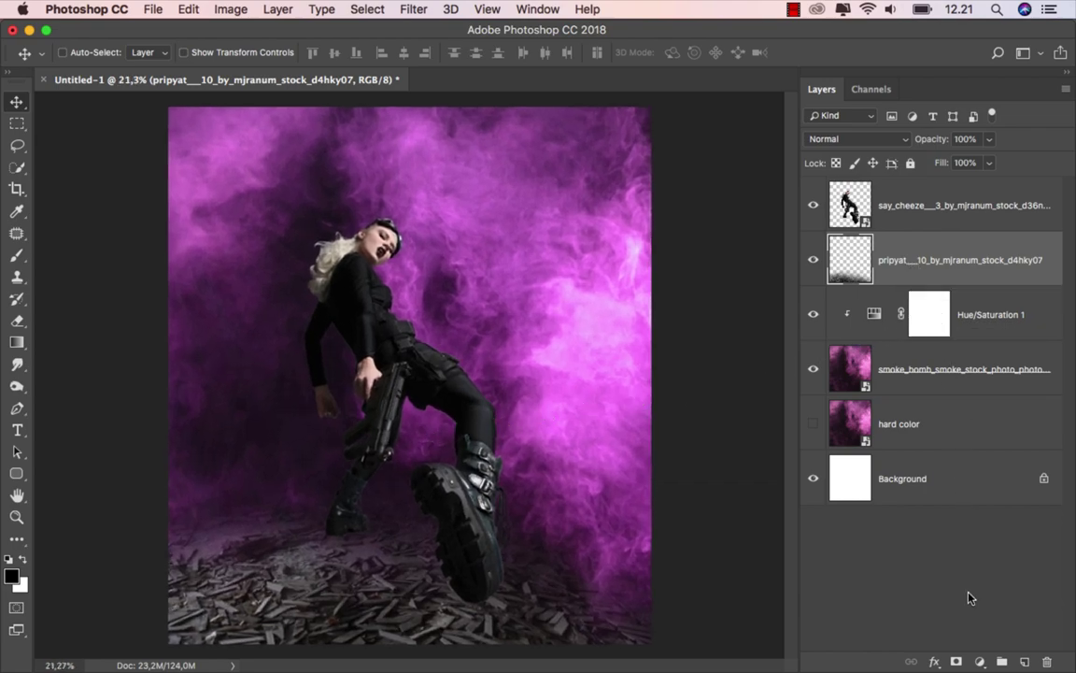
- Add a Brightness/Contrast layer clipped to the room layer with Brightness −80
left_click(979, 660)
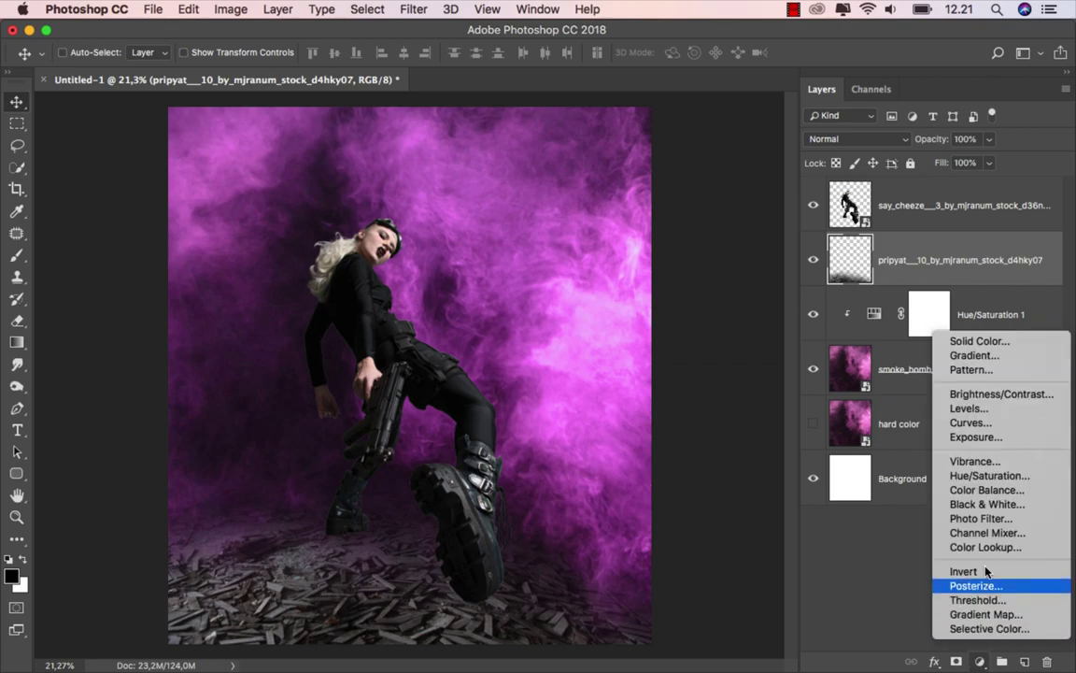
left_click(991, 394)
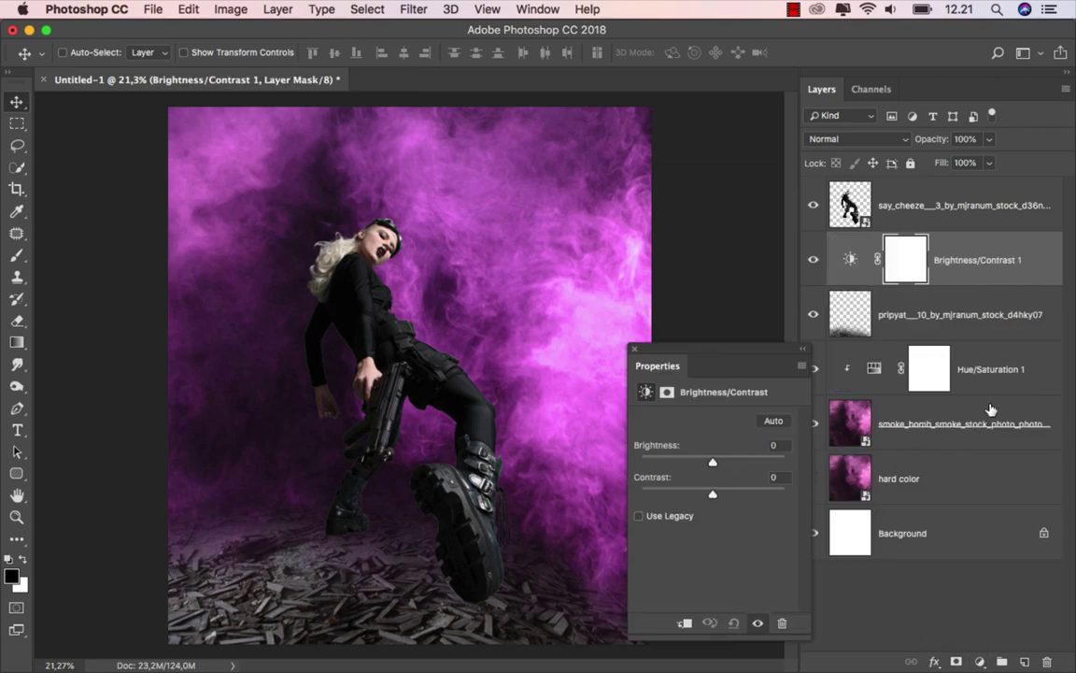
left_click(684, 622)
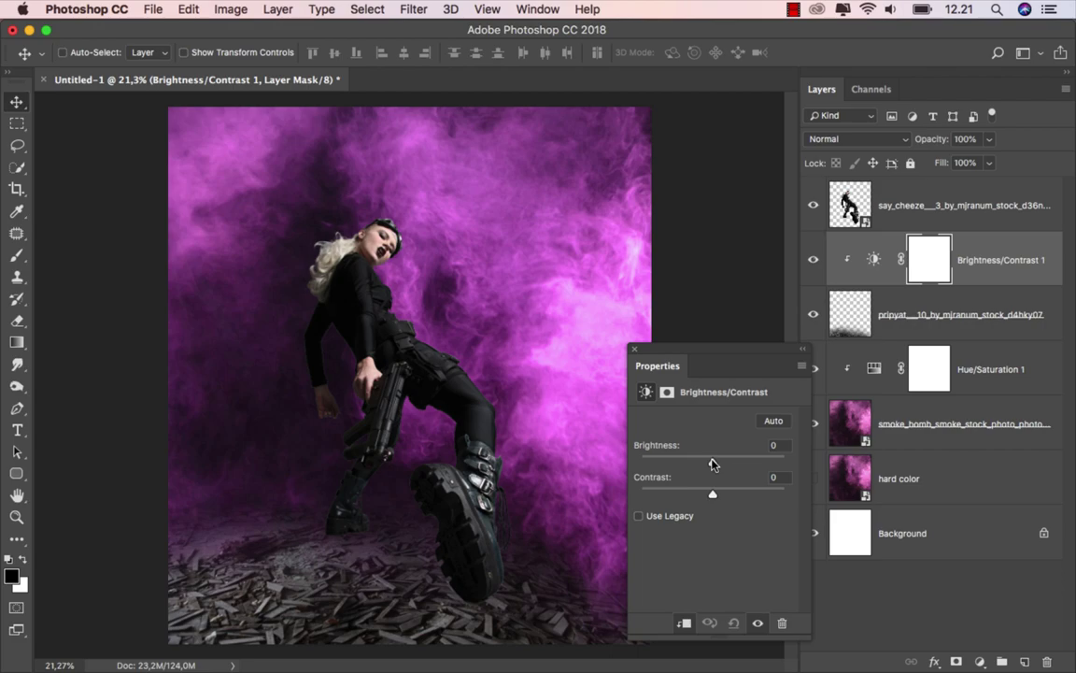
left_click_drag(712, 464, 682, 466)
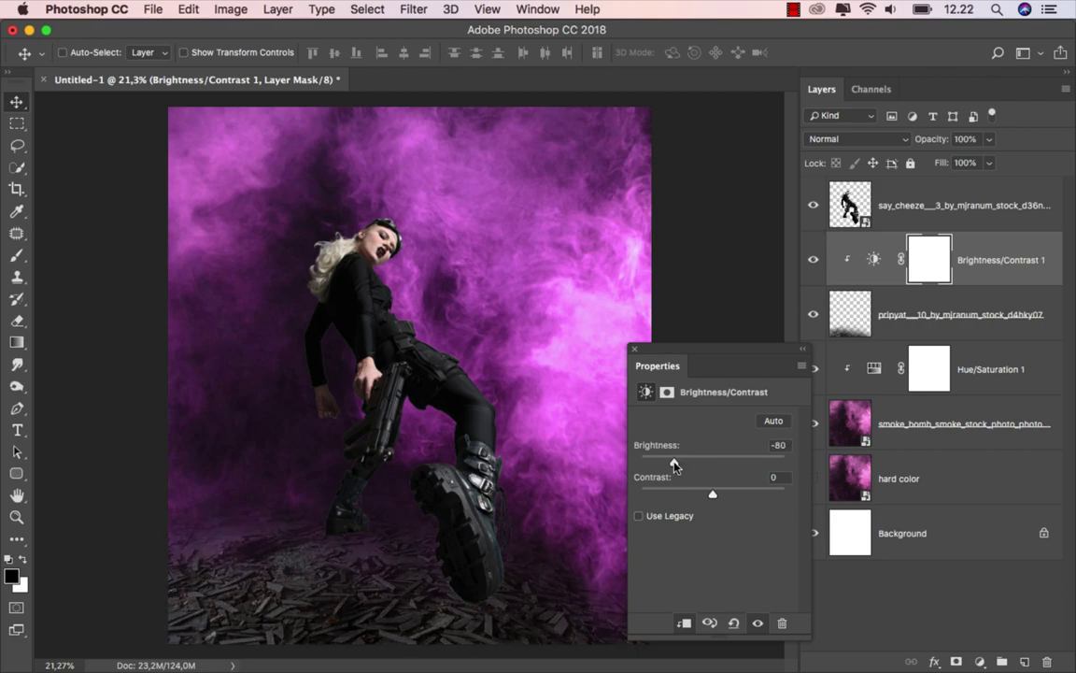
left_click(636, 351)
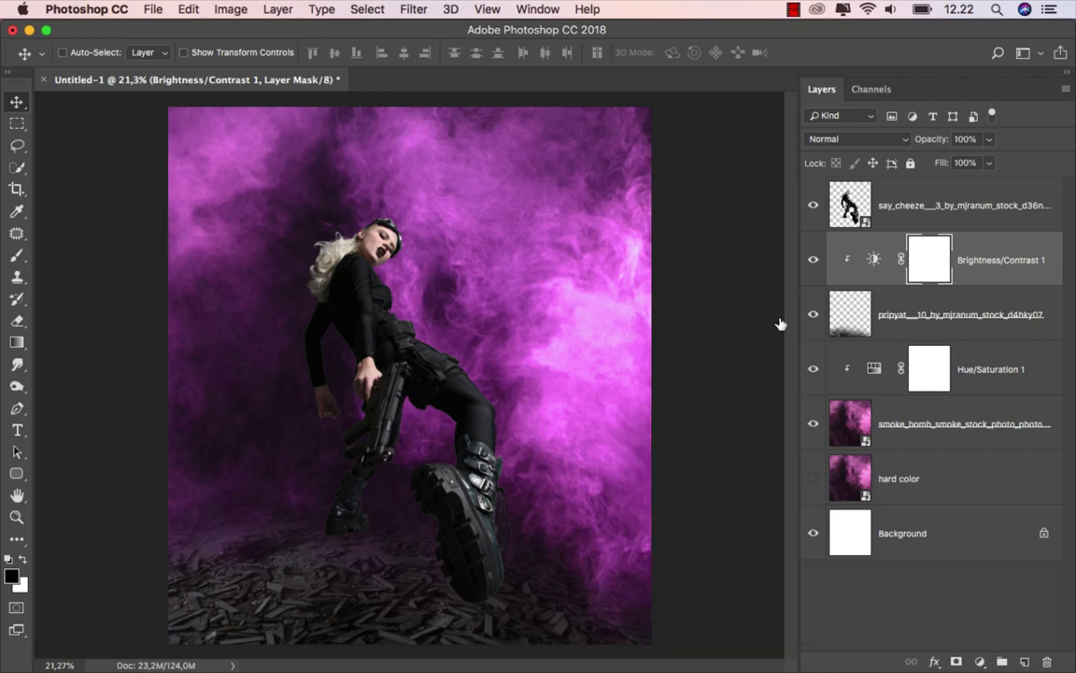
left_click(814, 259)
left_click(812, 259)
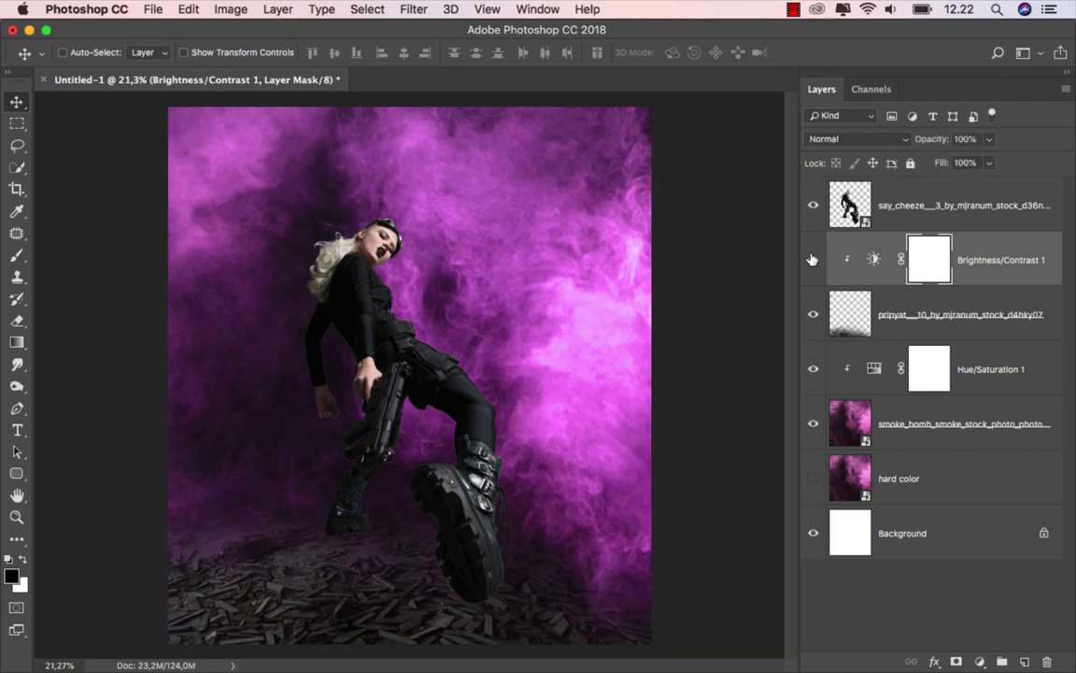
left_click(962, 263)
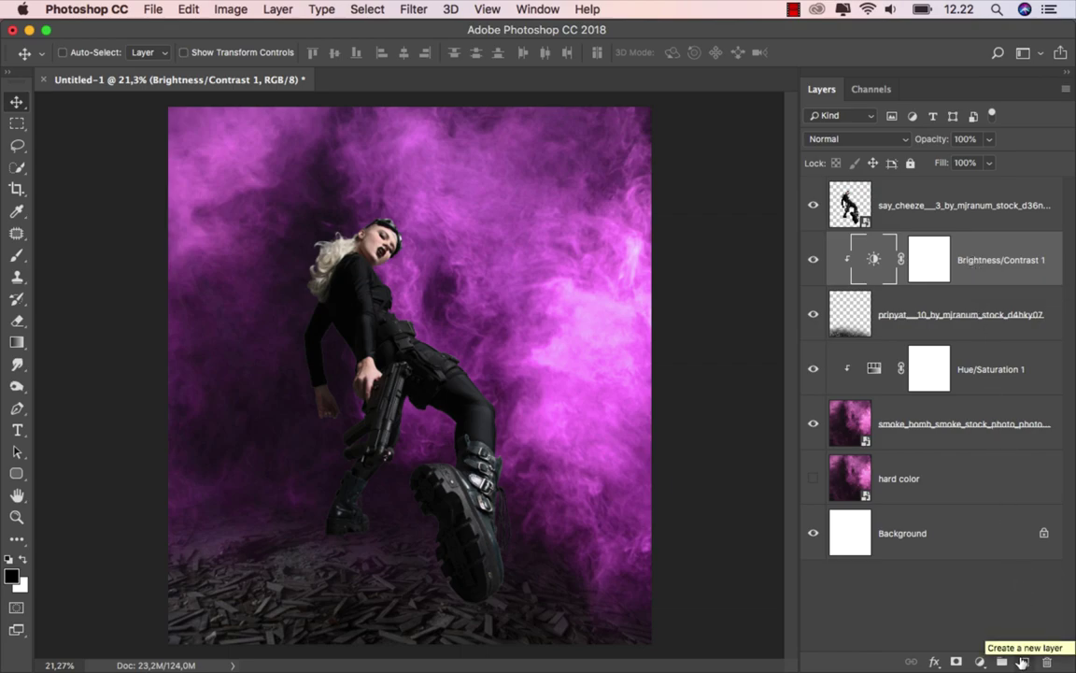
- Add a new layer clipped to the layers below and name it 'color'
left_click(1023, 661)
right_click(917, 268)
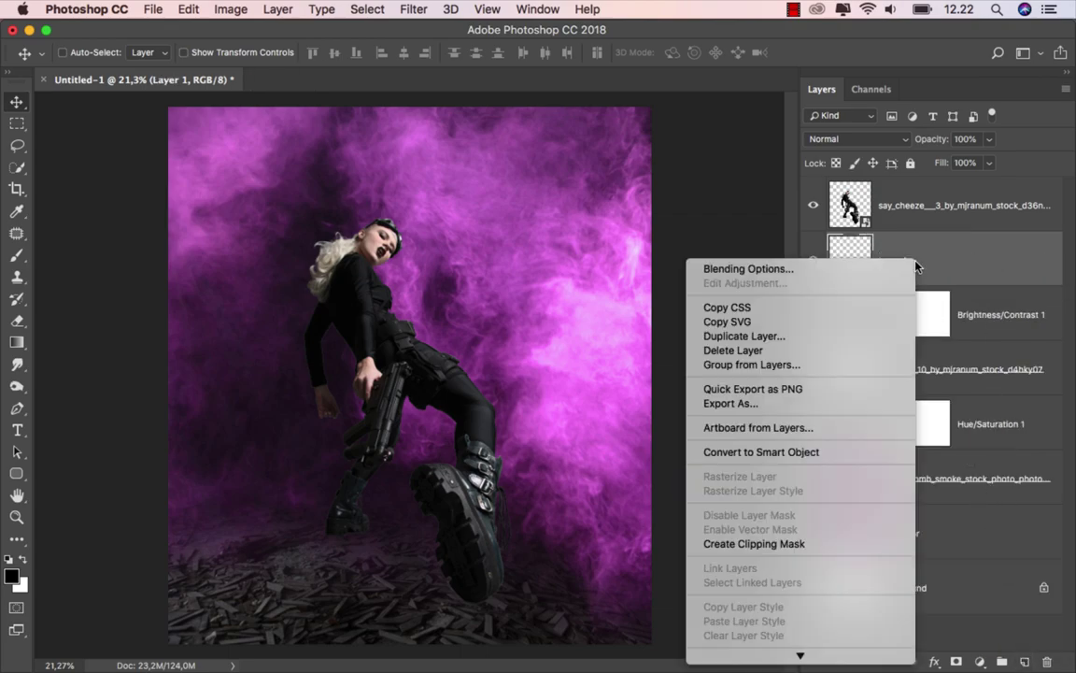
left_click(790, 534)
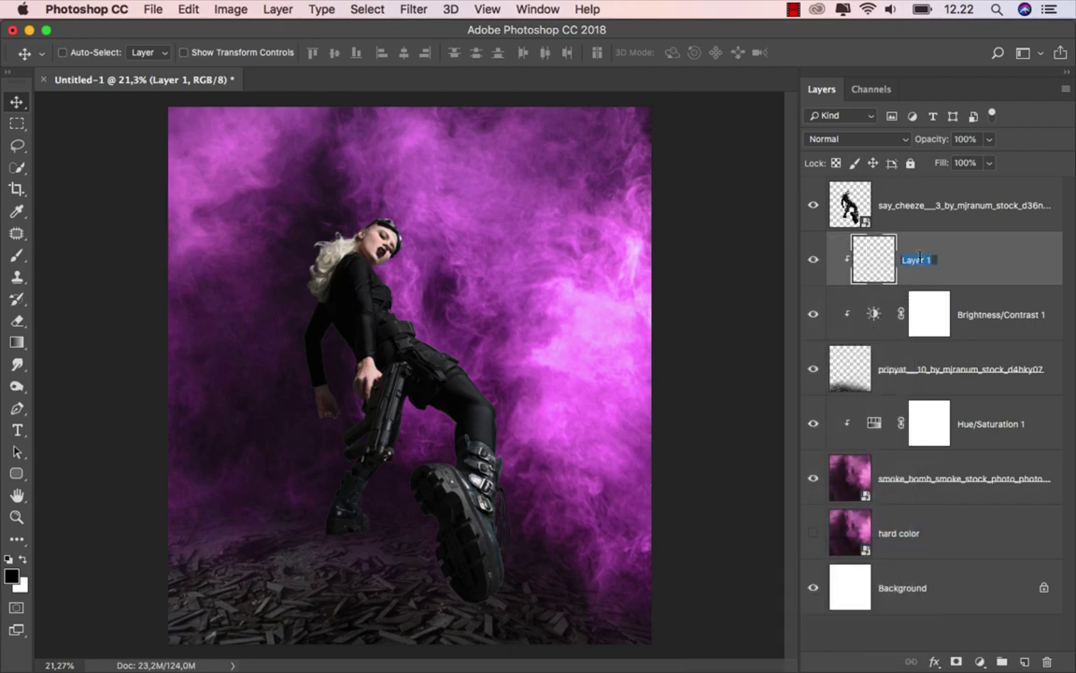
type("color")
key("Return")
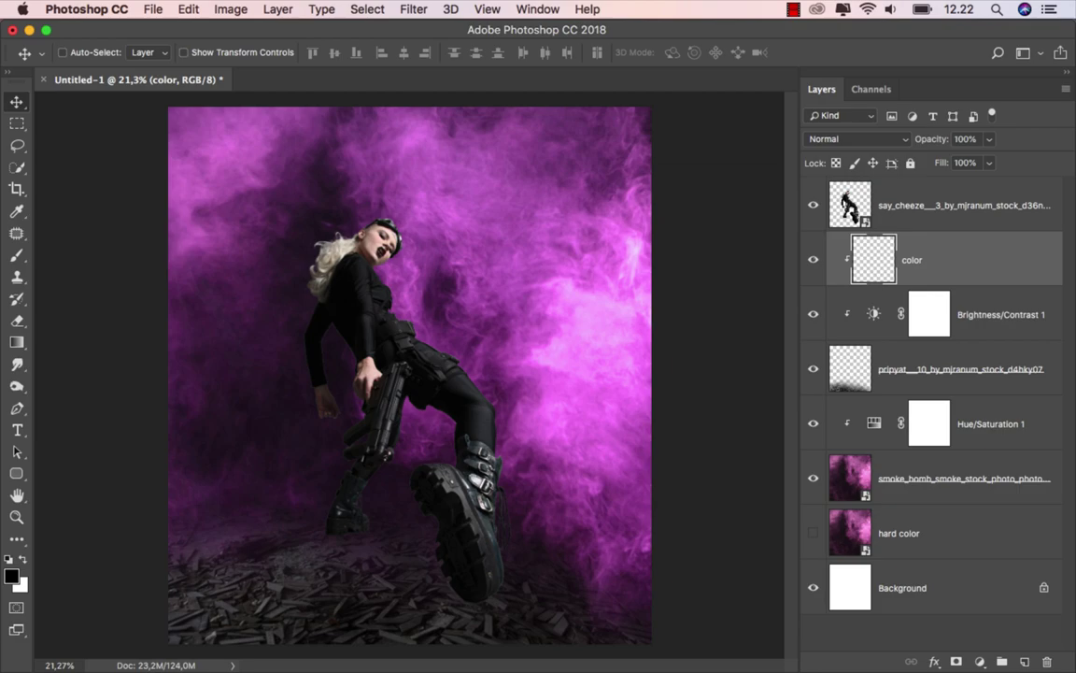
- Pick a bright pink from the smoke, set the layer to Overlay, and paint the floor
left_click(17, 256)
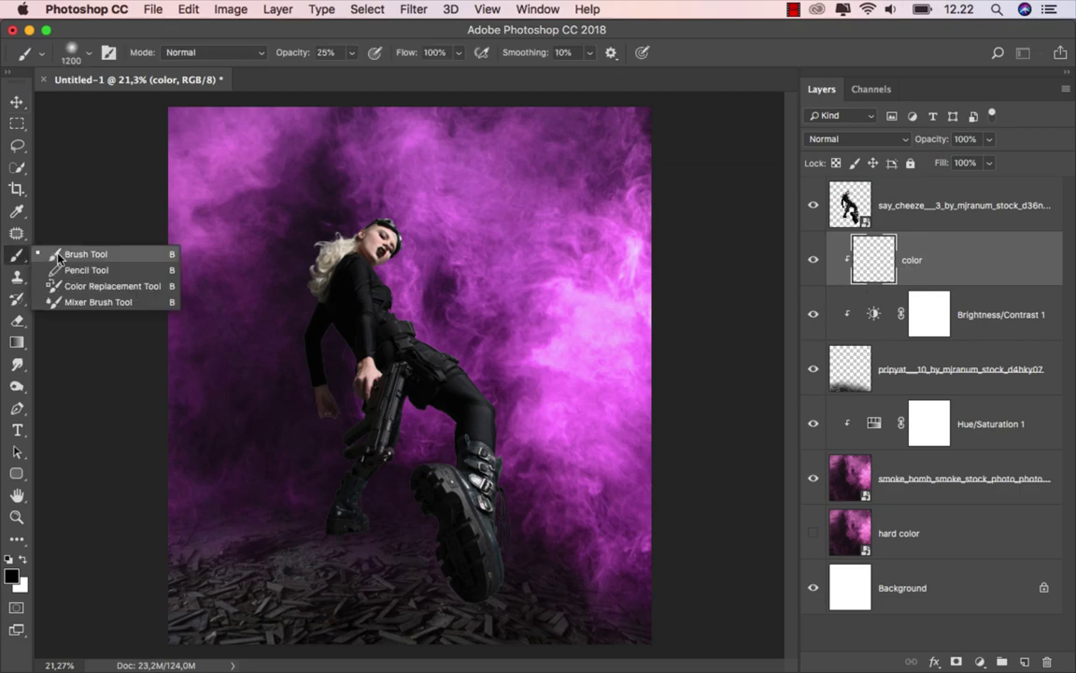
left_click(15, 577)
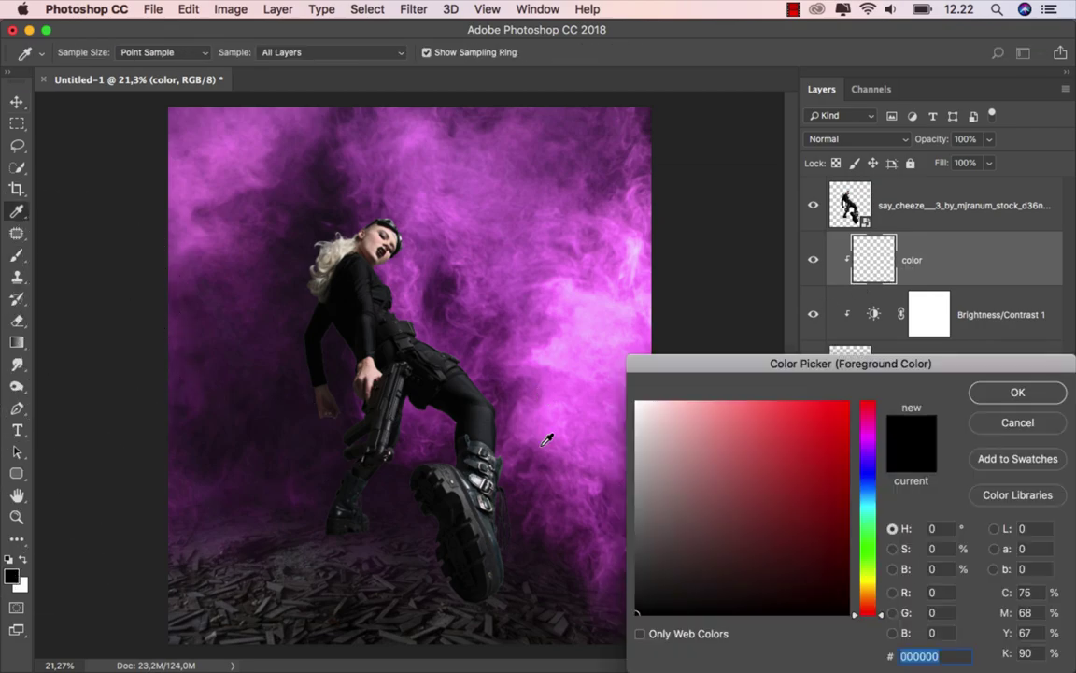
left_click(601, 434)
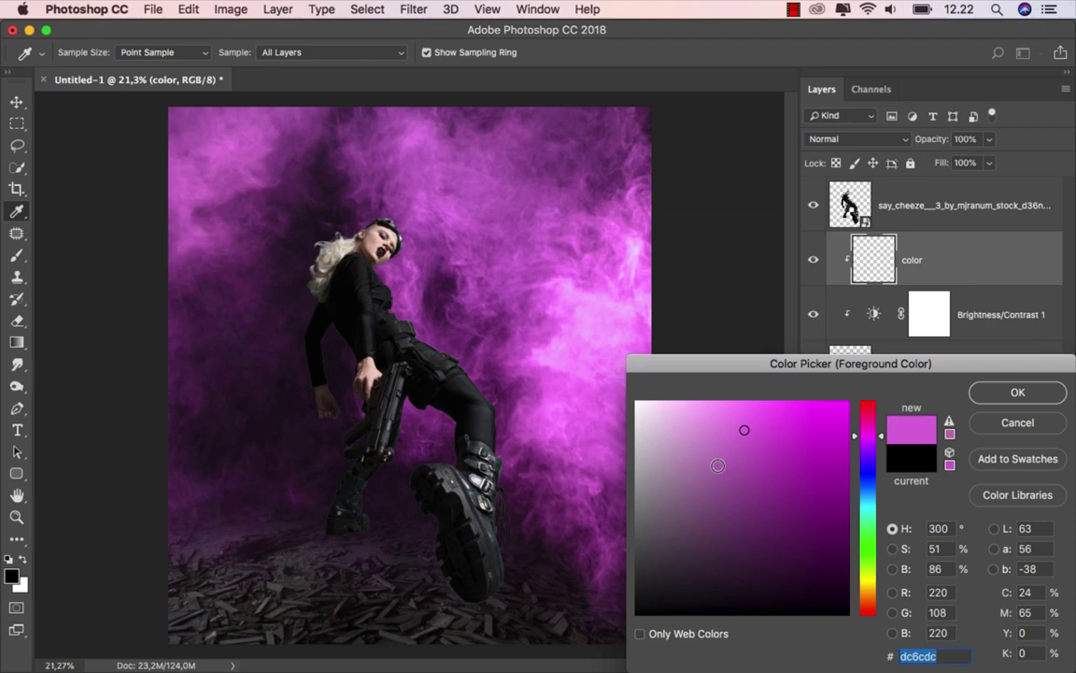
left_click_drag(745, 428, 744, 413)
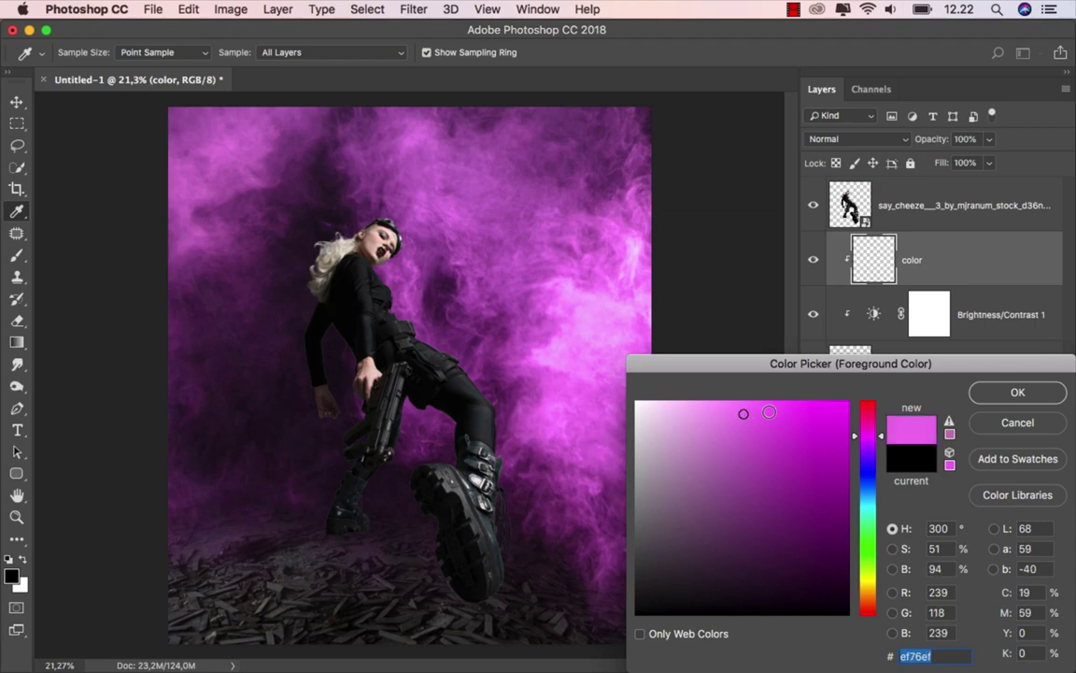
left_click(992, 399)
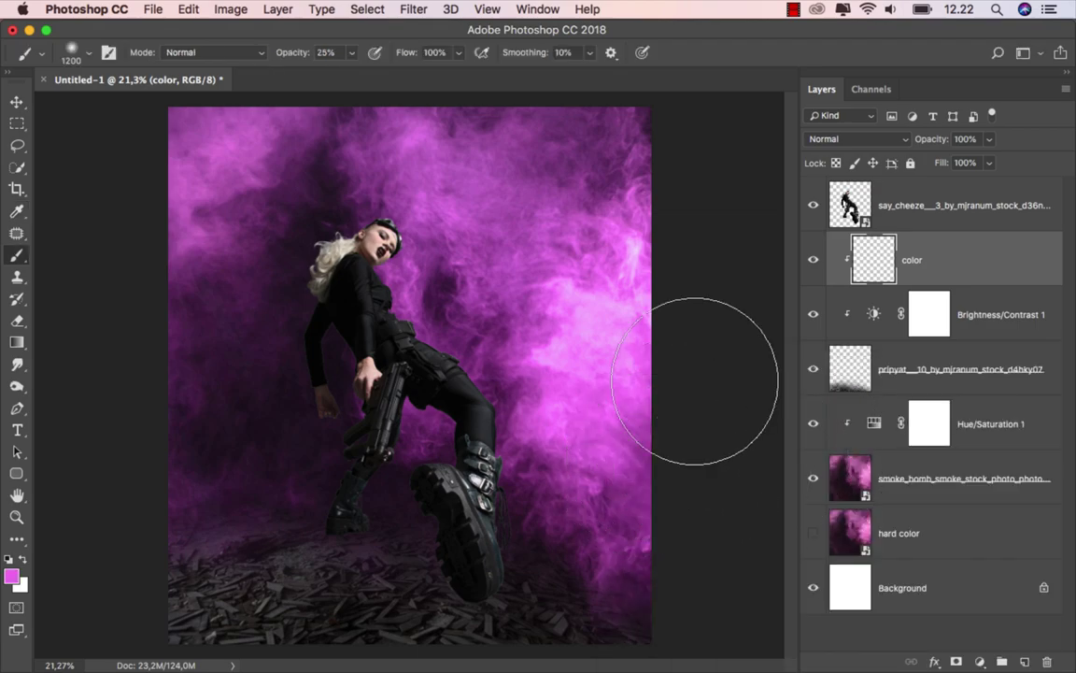
left_click(850, 139)
left_click(874, 319)
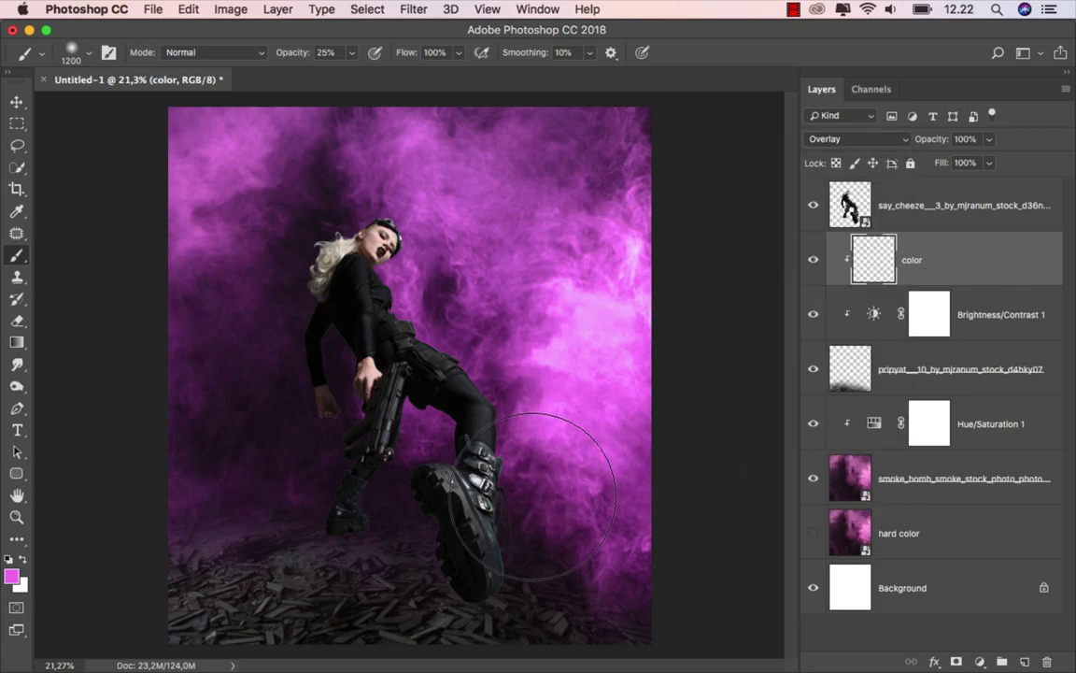
mouse_move(551, 392)
left_mouse_down()
mouse_move(554, 571)
mouse_move(600, 576)
mouse_move(324, 534)
mouse_move(294, 480)
mouse_move(252, 457)
mouse_move(212, 476)
mouse_move(396, 492)
mouse_move(456, 540)
mouse_move(461, 562)
mouse_move(532, 560)
mouse_move(617, 598)
mouse_move(604, 561)
mouse_move(456, 529)
mouse_move(384, 481)
mouse_move(348, 564)
mouse_move(234, 592)
mouse_move(457, 500)
mouse_move(564, 337)
mouse_move(468, 396)
mouse_move(484, 510)
left_mouse_up()
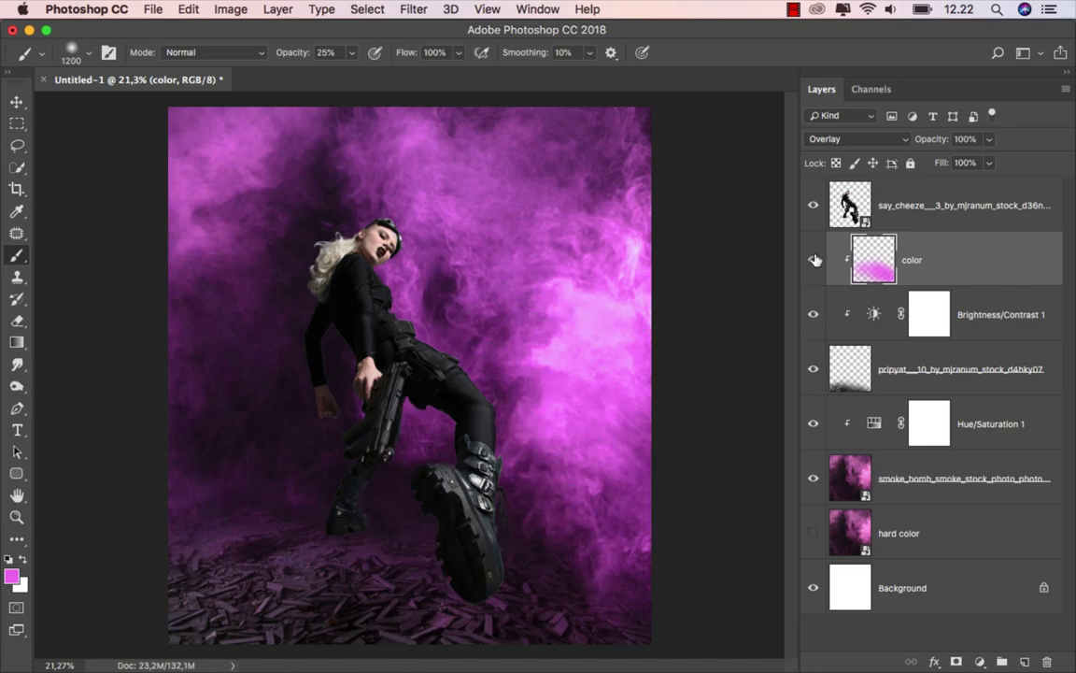
- Duplicate the color layer and set the copy's opacity to about 41%
left_click_drag(935, 259, 1024, 661)
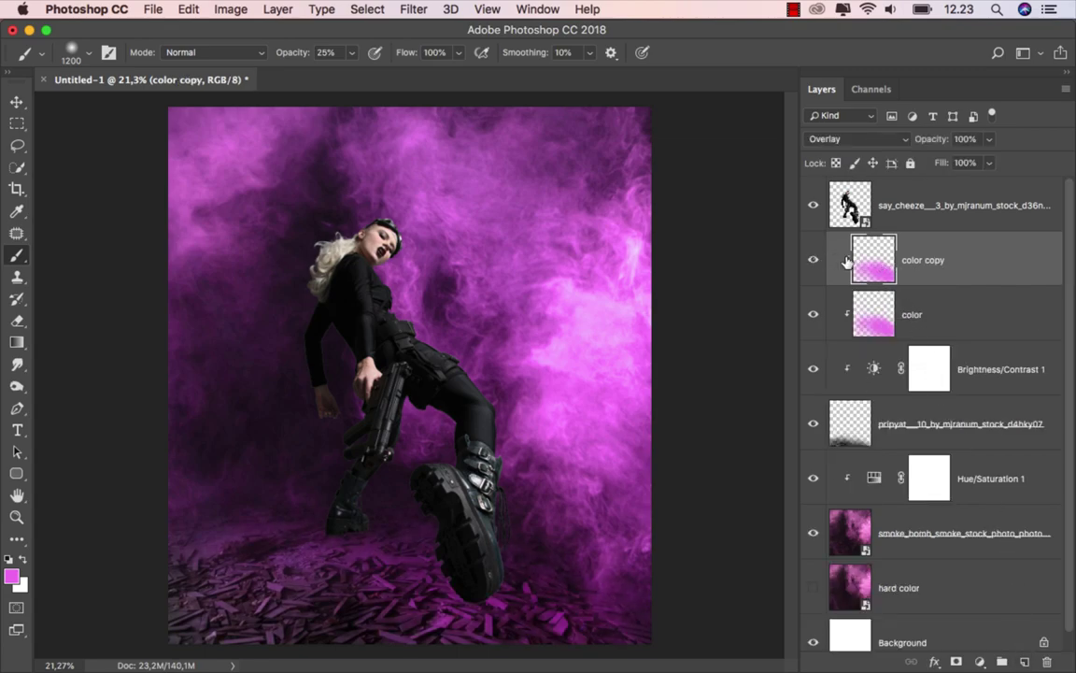
left_click(989, 139)
left_click_drag(992, 161, 941, 165)
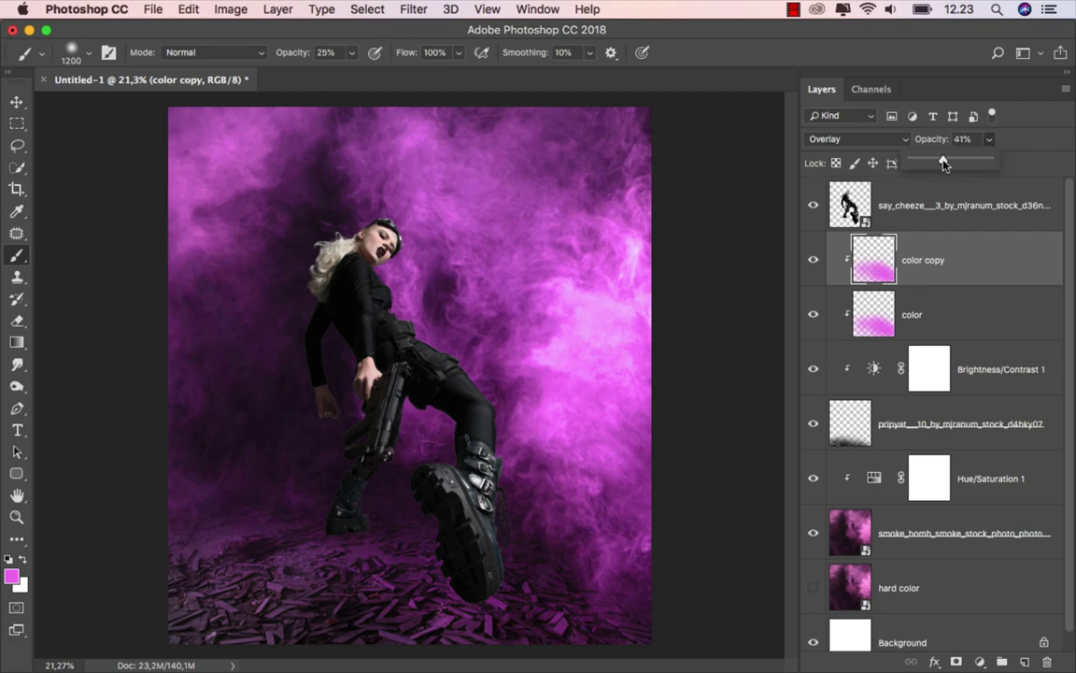
left_click(937, 268)
- Add a Hue/Saturation adjustment above the woman's layer with Saturation at -30
left_click(18, 103)
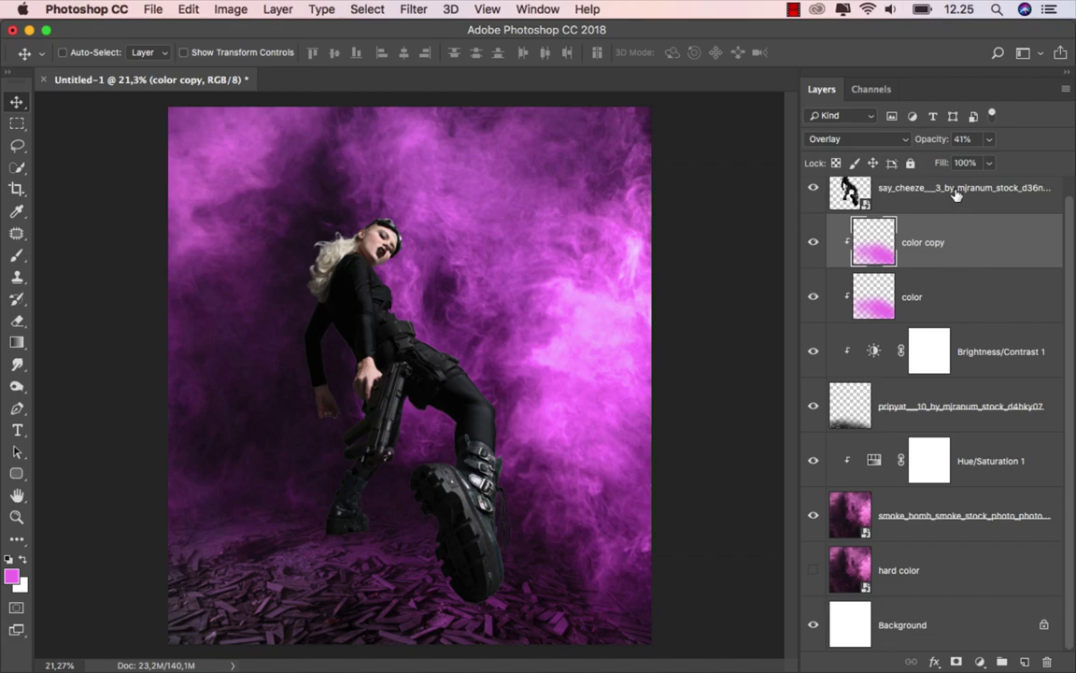
left_click(957, 191)
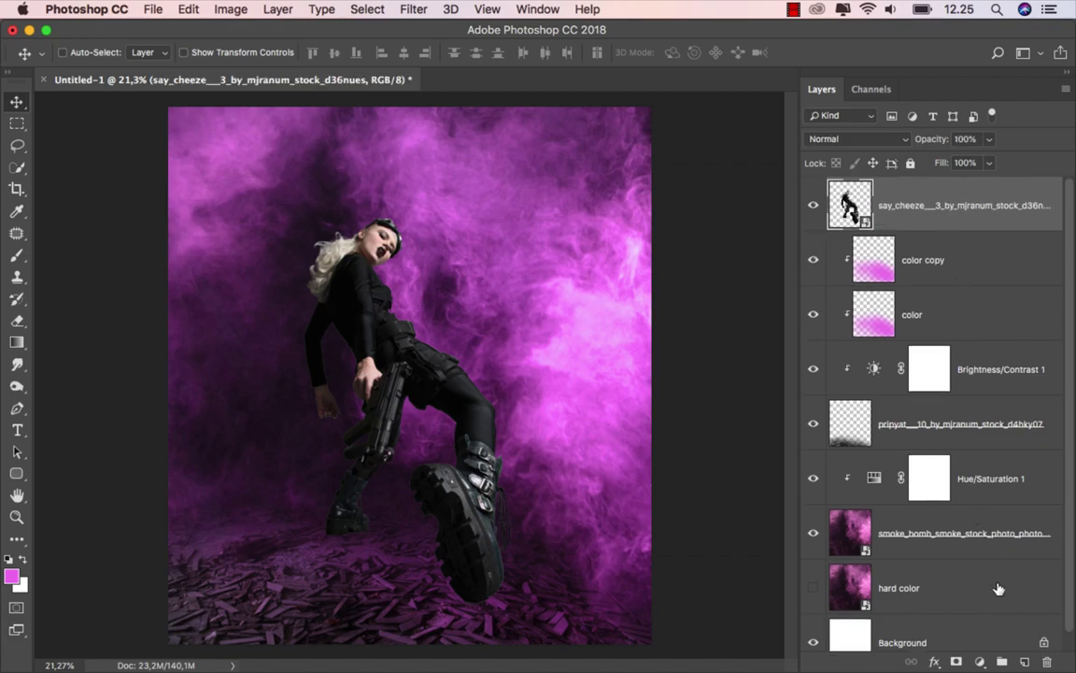
left_click(981, 660)
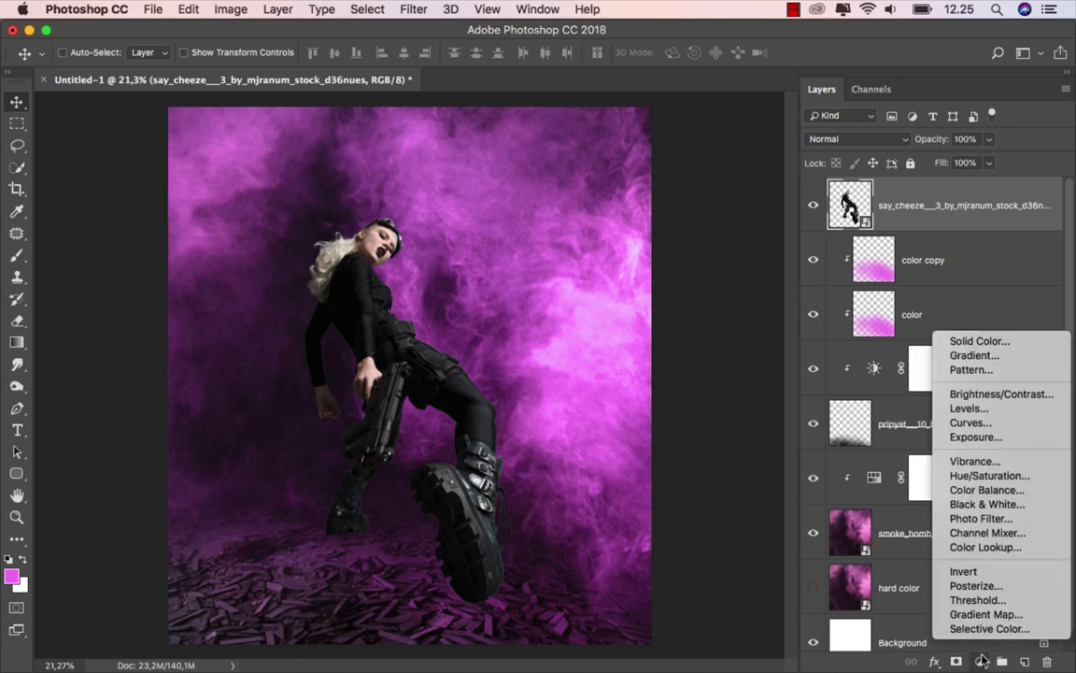
left_click(1008, 476)
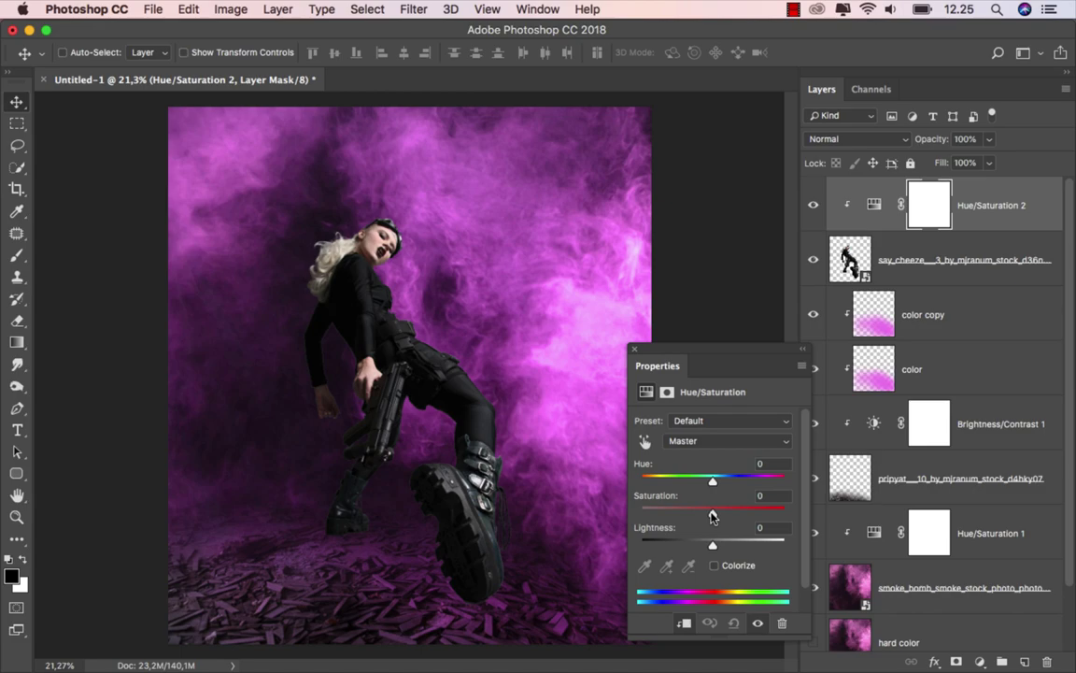
left_click_drag(712, 517, 698, 516)
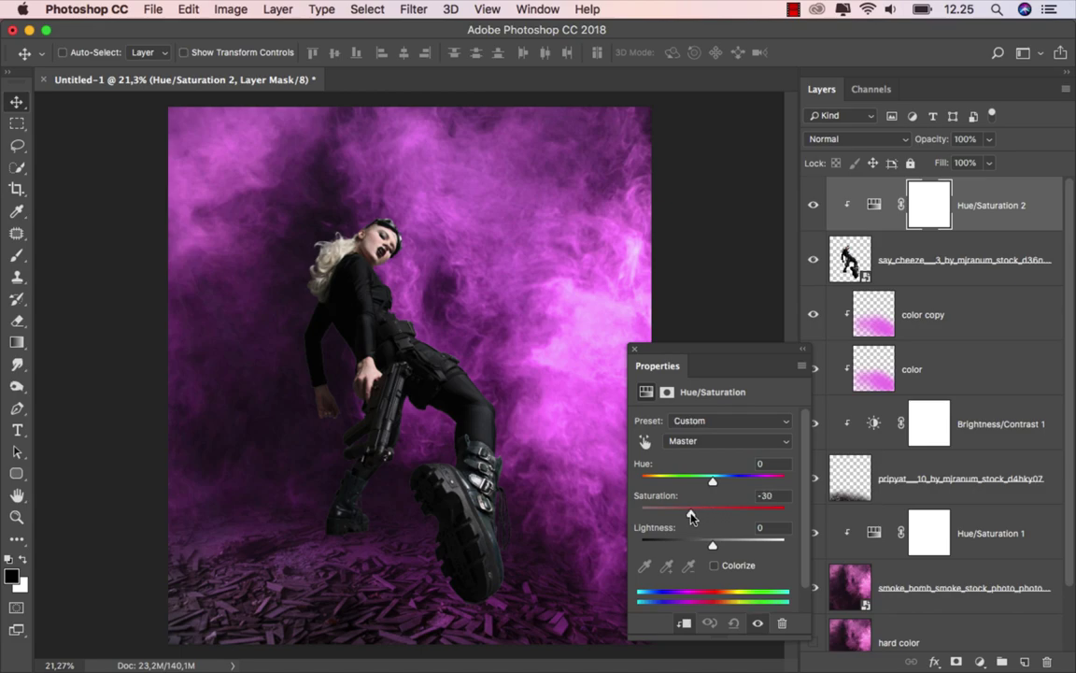
left_click(633, 351)
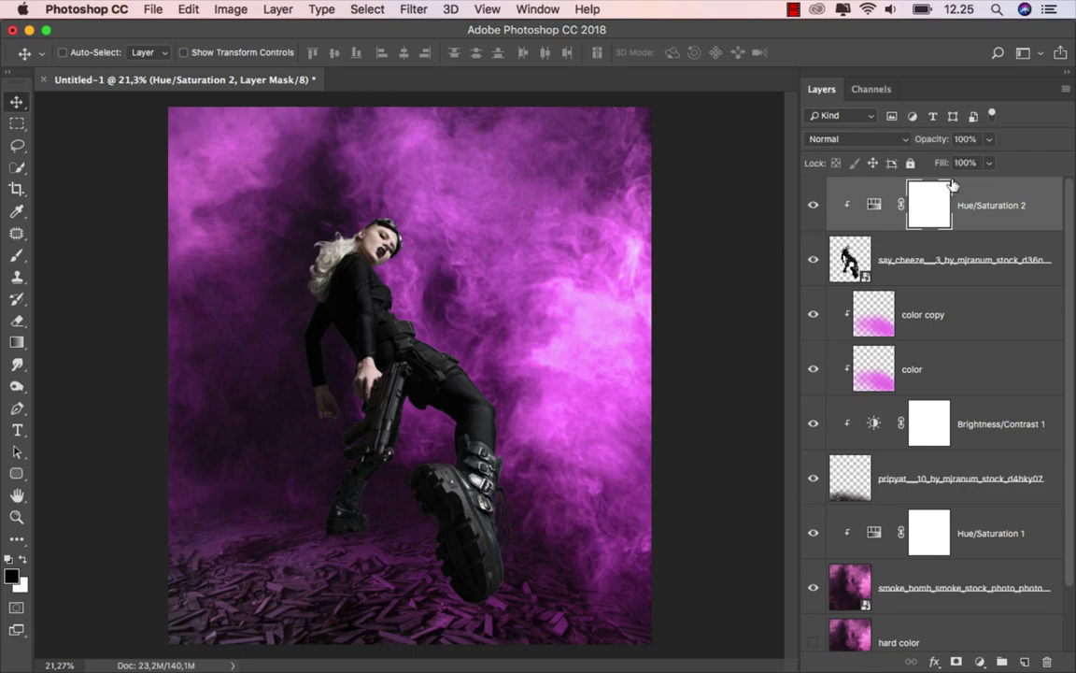
left_click(998, 206)
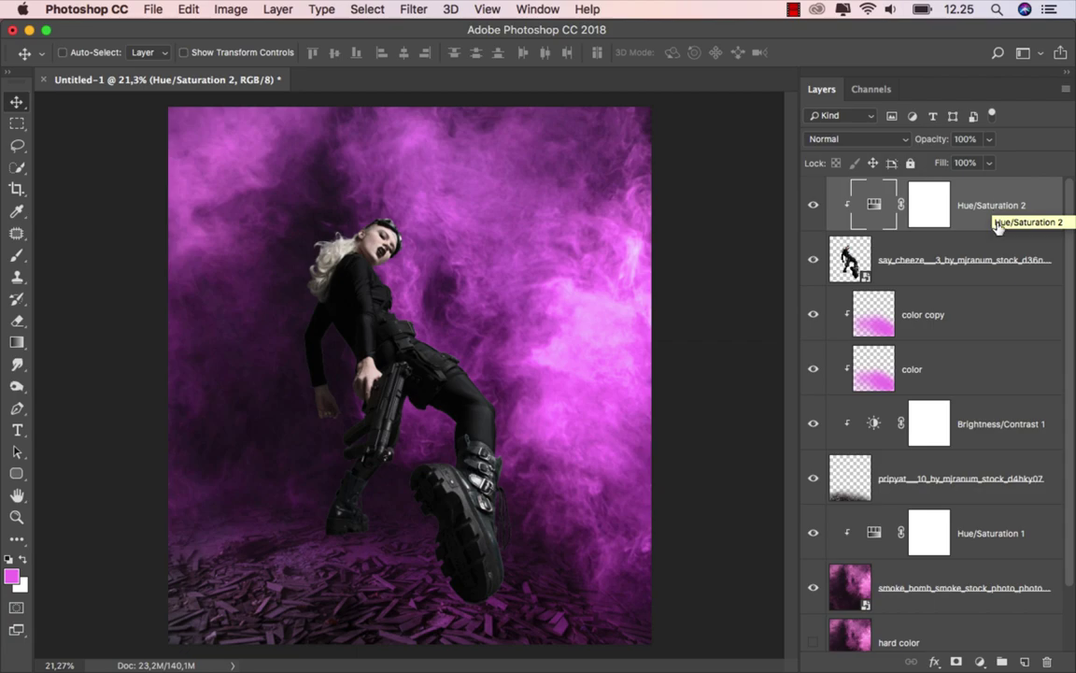
- Create a new layer named 'color', clipped to the layer below, in Soft Light mode
key("super+alt+shift+n")
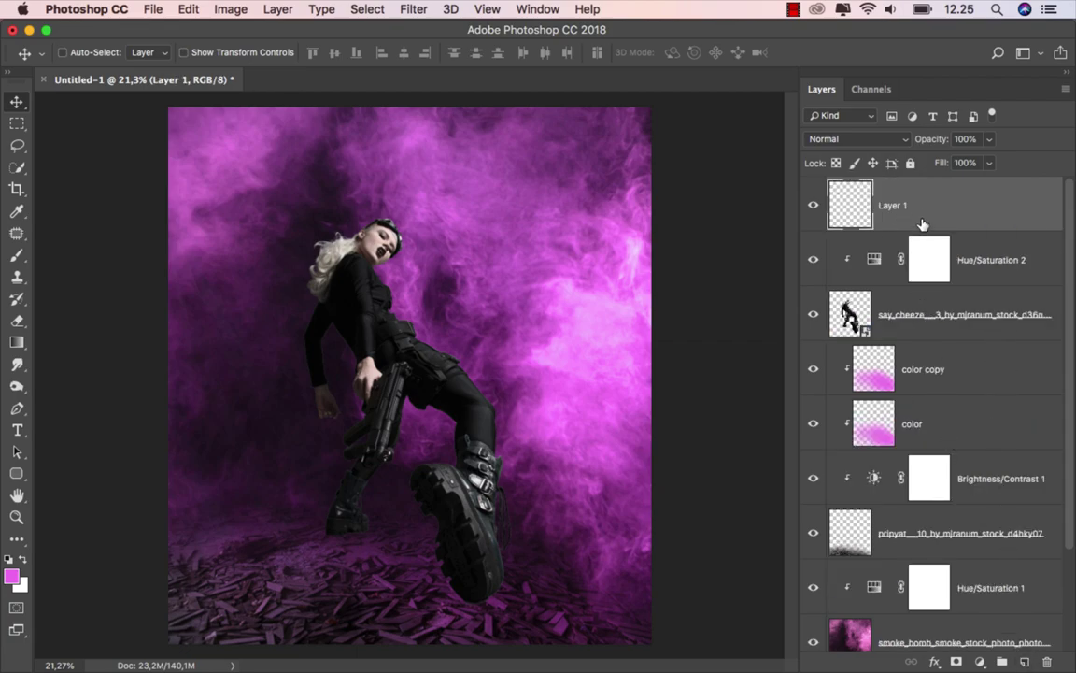
right_click(921, 206)
left_click(797, 490)
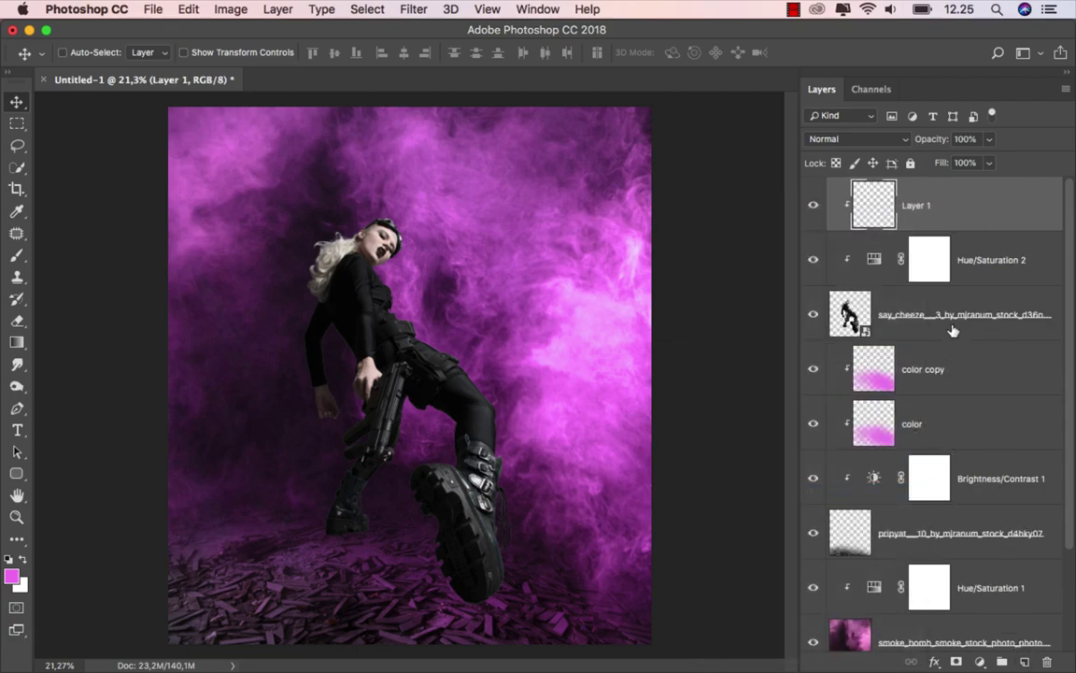
double_click(917, 205)
type("color")
key("Return")
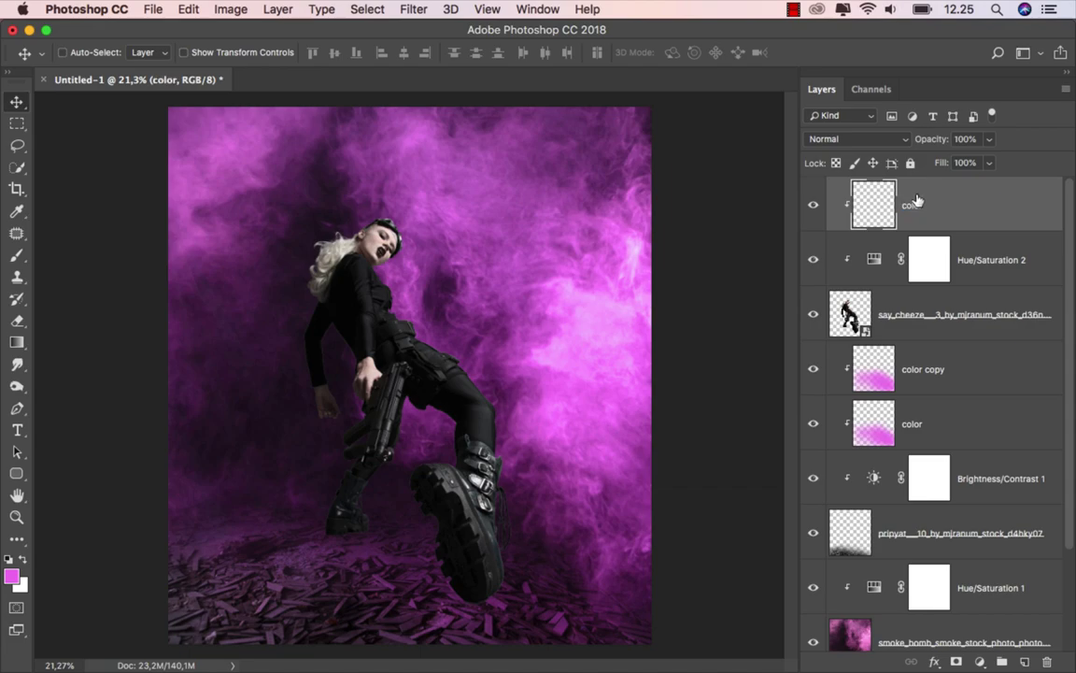
left_click(857, 138)
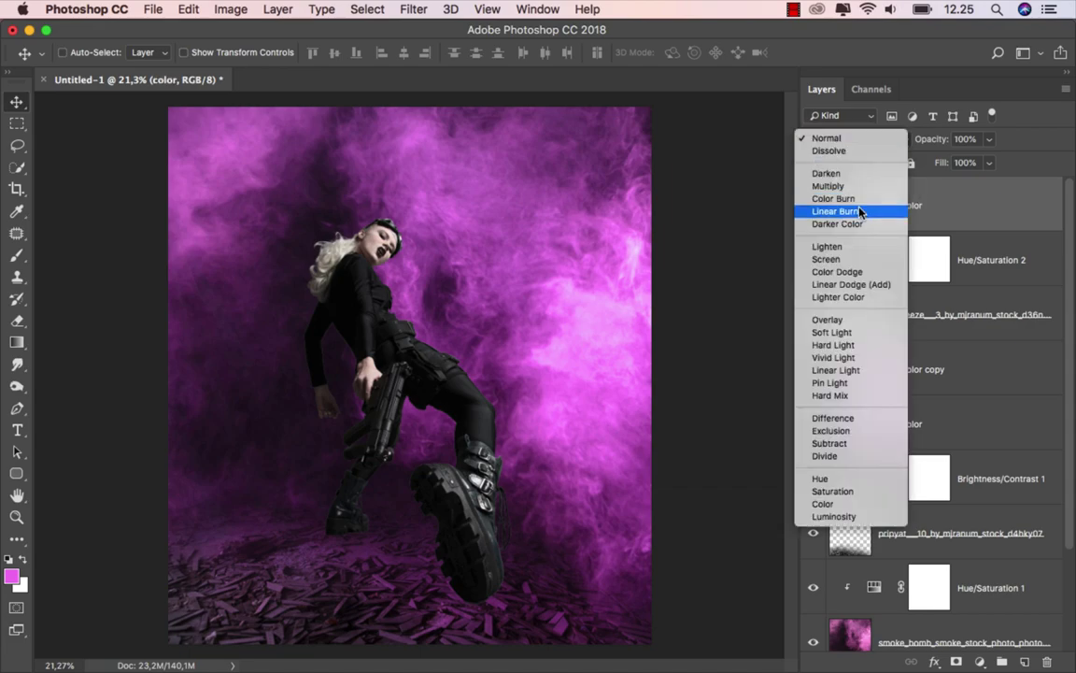
left_click(854, 331)
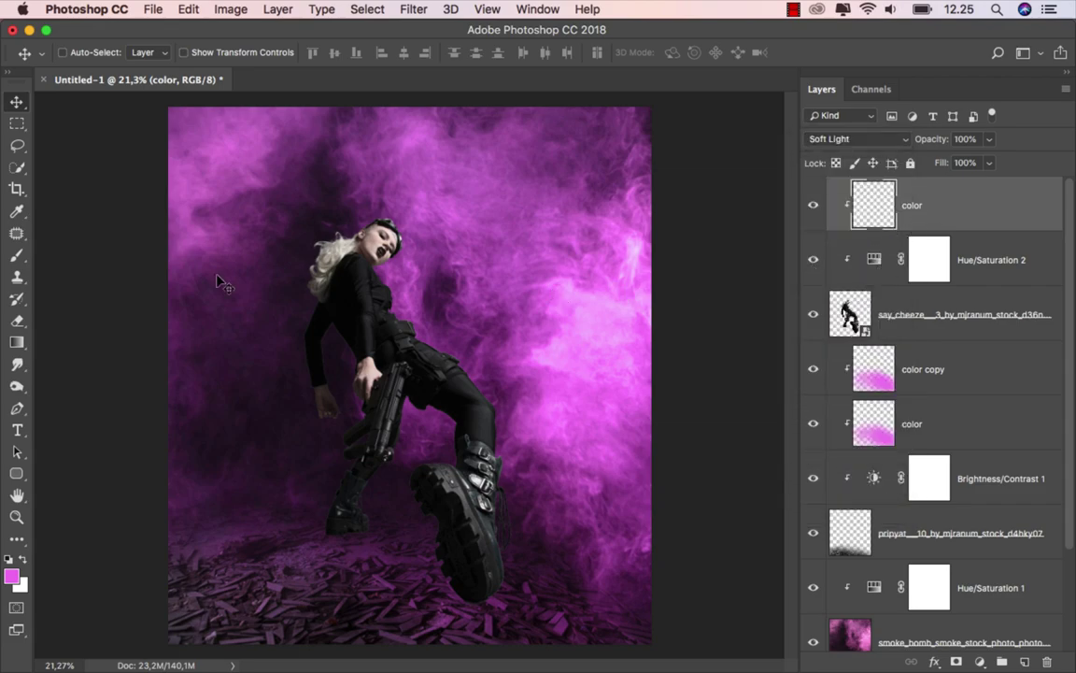
- Pick a light pink sampled from the smoke as the brush colour
left_click(17, 255)
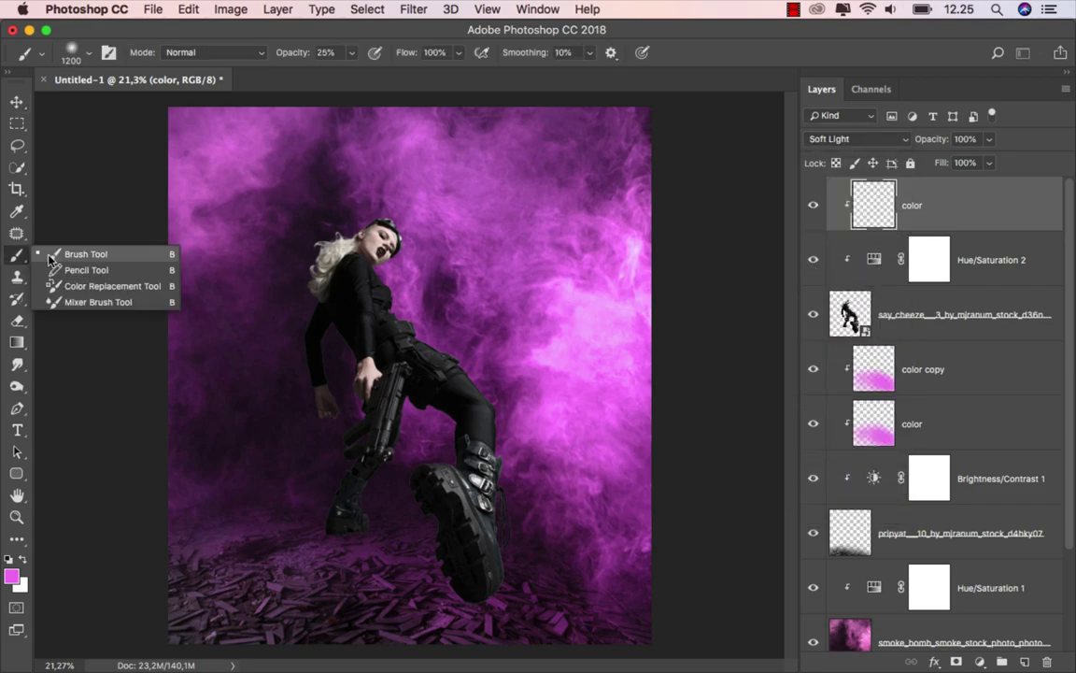
left_click(11, 577)
left_click(552, 326)
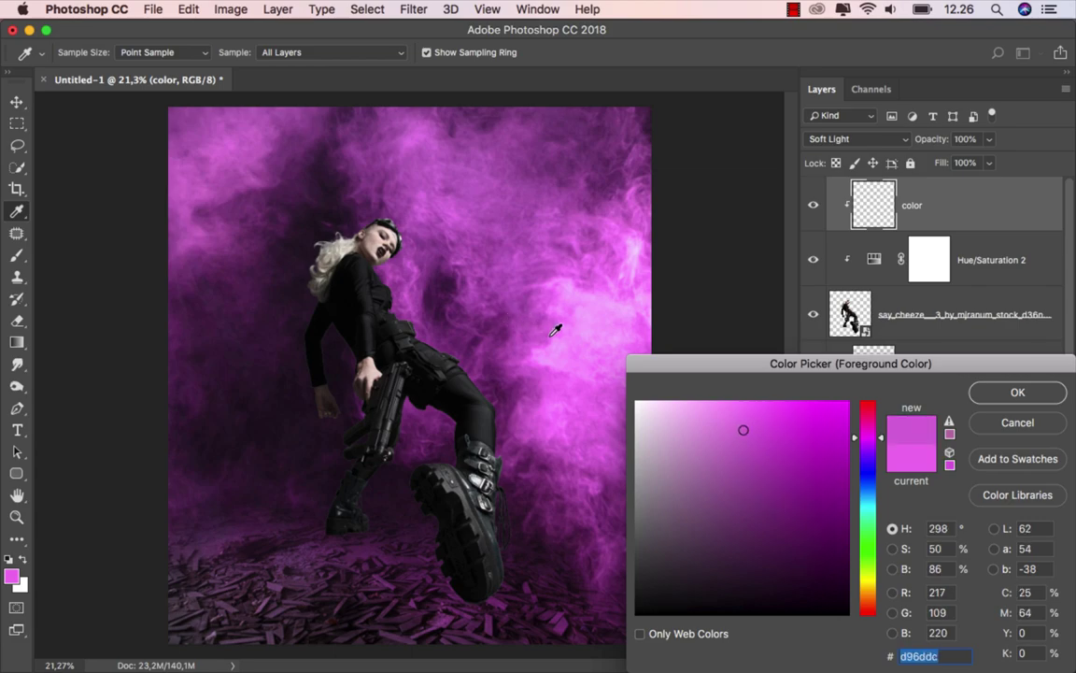
left_click_drag(577, 323, 636, 311)
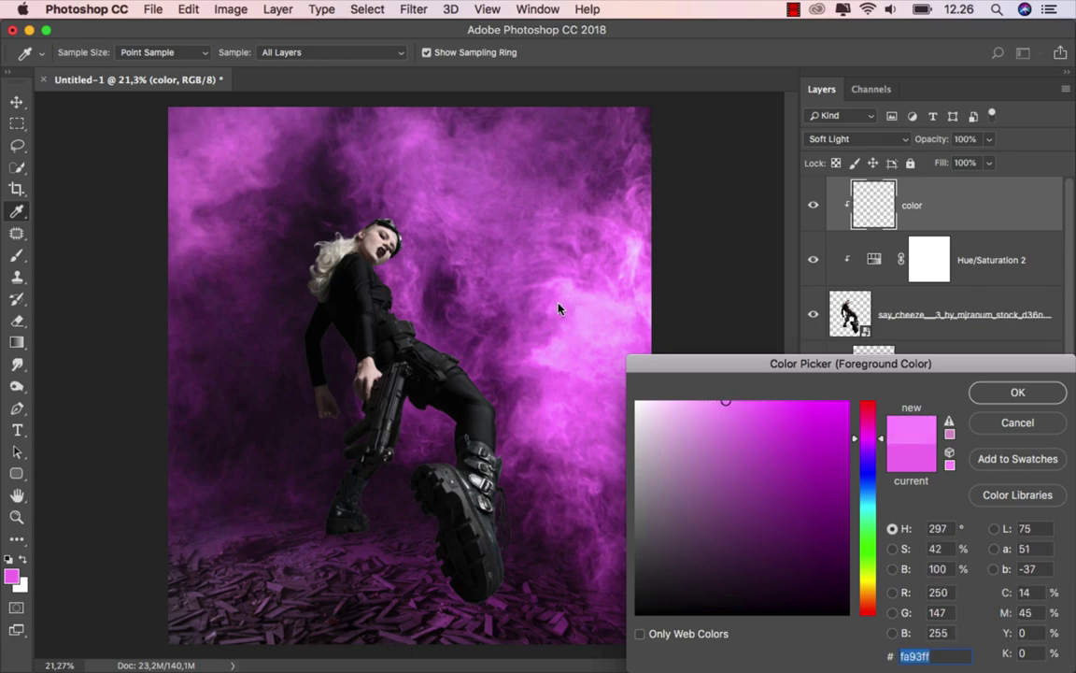
left_click(1018, 392)
- Paint pink at full opacity over the woman's arm, boots, legs, head and torso
key("b")
mouse_move(352, 52)
left_mouse_down()
mouse_move(377, 81)
mouse_move(411, 74)
left_mouse_up()
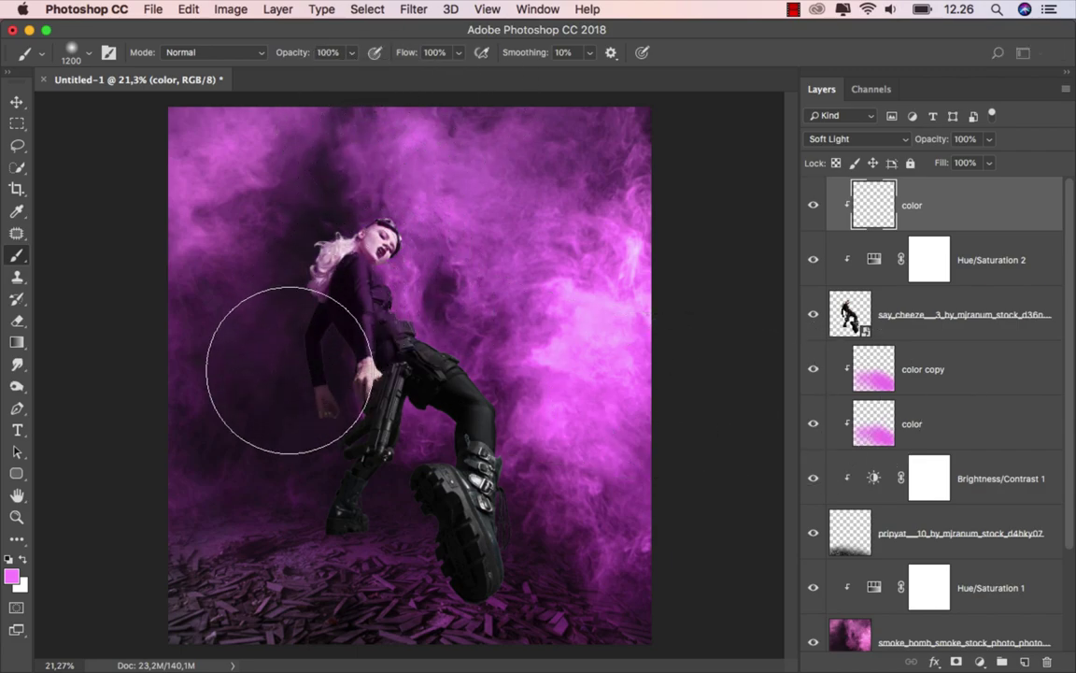
mouse_move(289, 370)
left_mouse_down()
mouse_move(365, 535)
mouse_move(488, 533)
mouse_move(452, 414)
left_mouse_up()
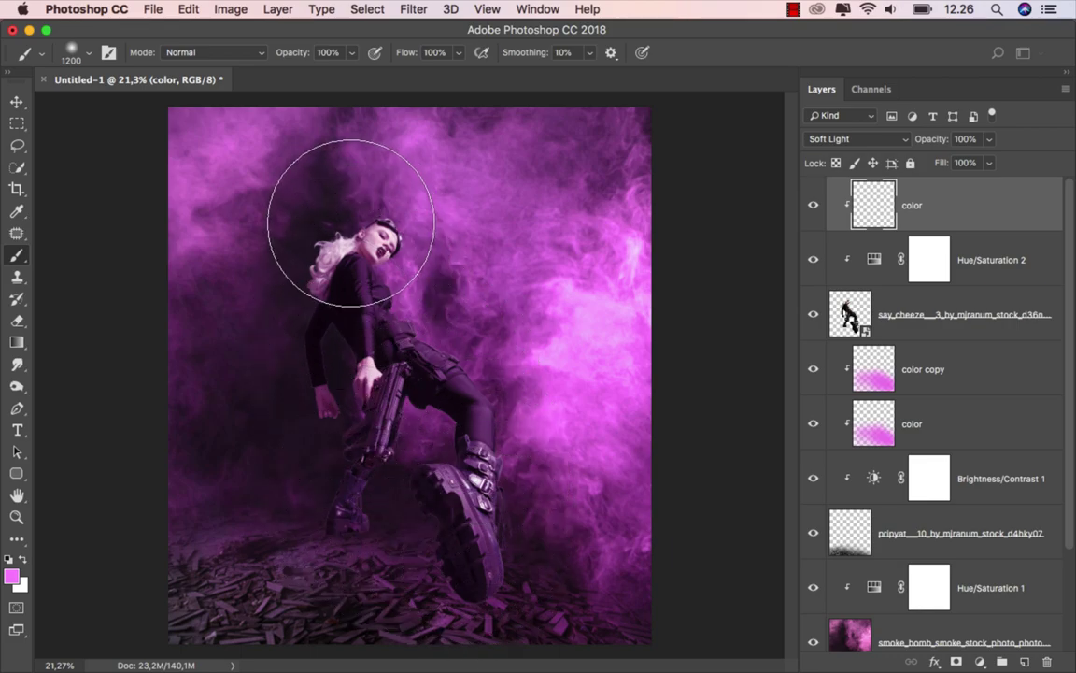
left_click_drag(350, 222, 396, 300)
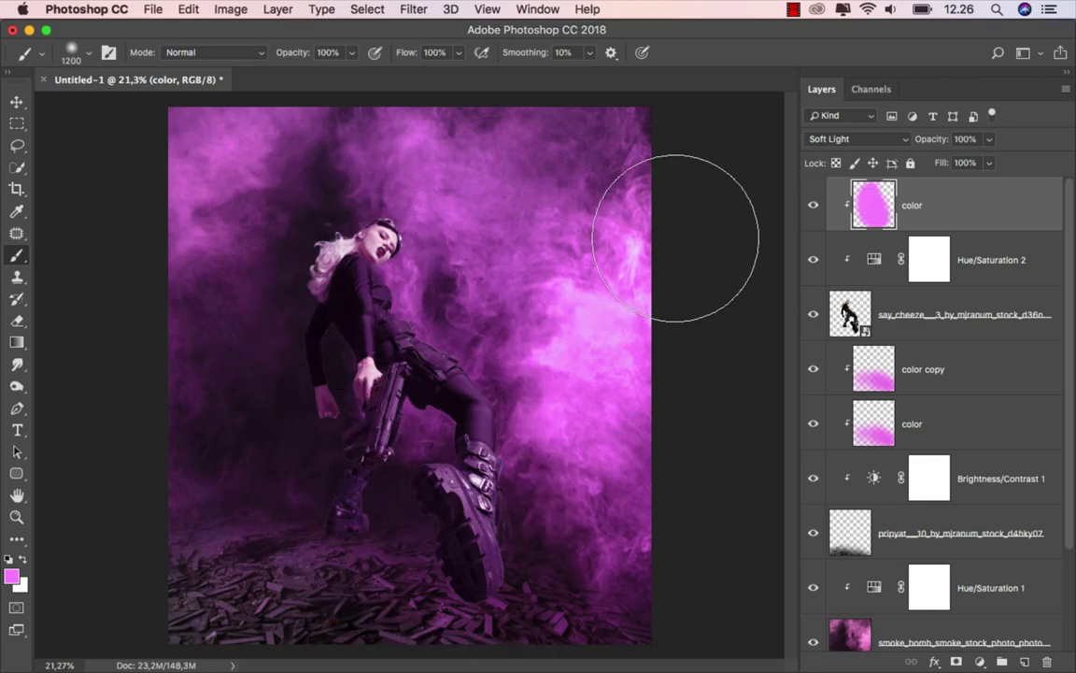
- Fade the pink color layer to 40% opacity and compare it on and off
left_click(989, 138)
left_click_drag(993, 162, 942, 163)
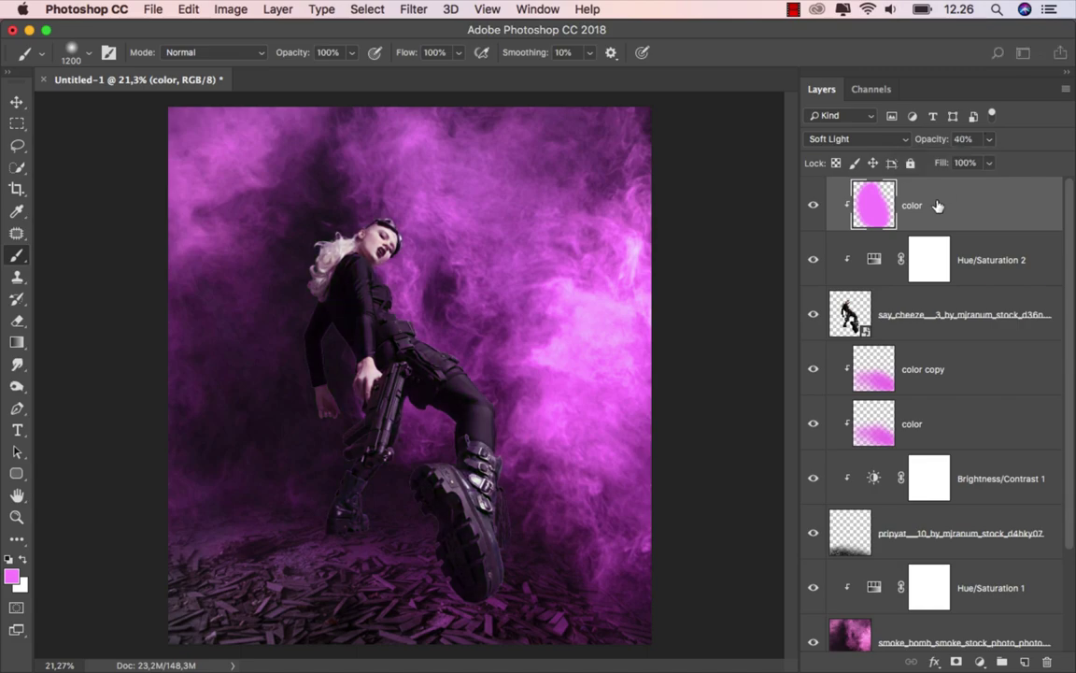
left_click(813, 205)
left_click(813, 206)
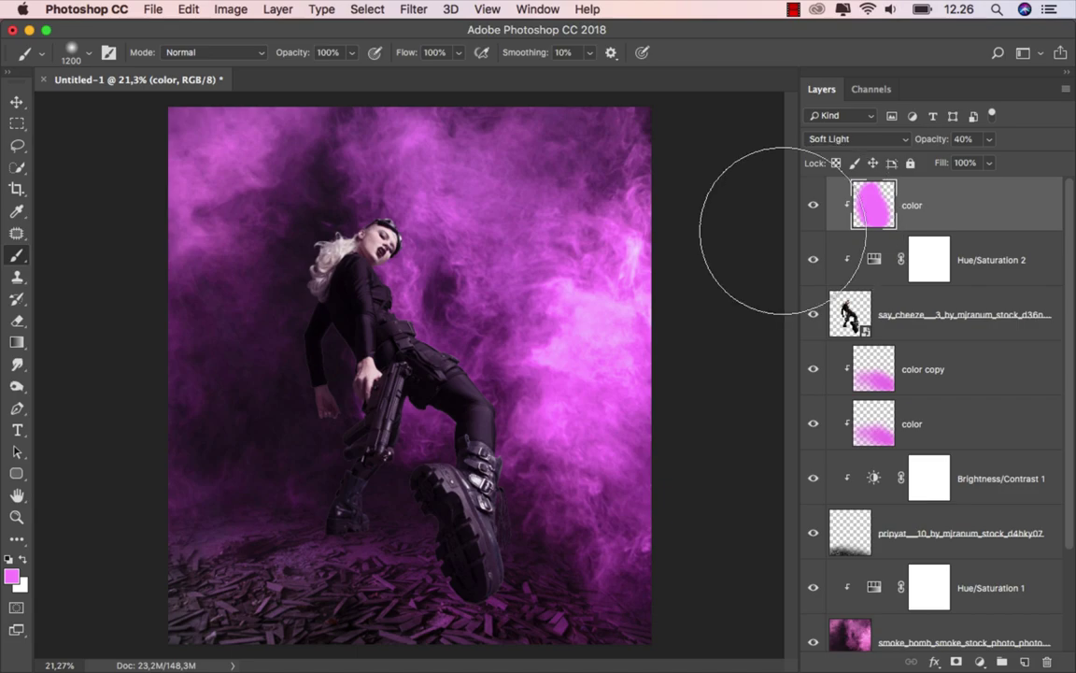
left_click(16, 101)
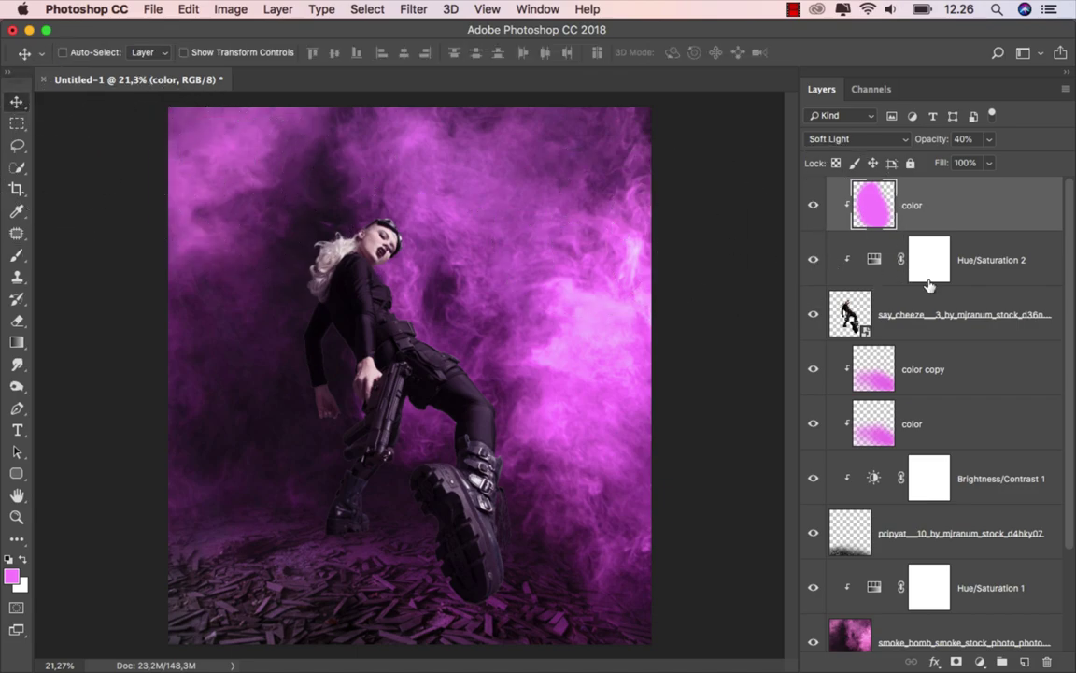
- Move the hard color smoke layer to the top of the stack and make it visible
left_click_drag(1069, 226, 1070, 342)
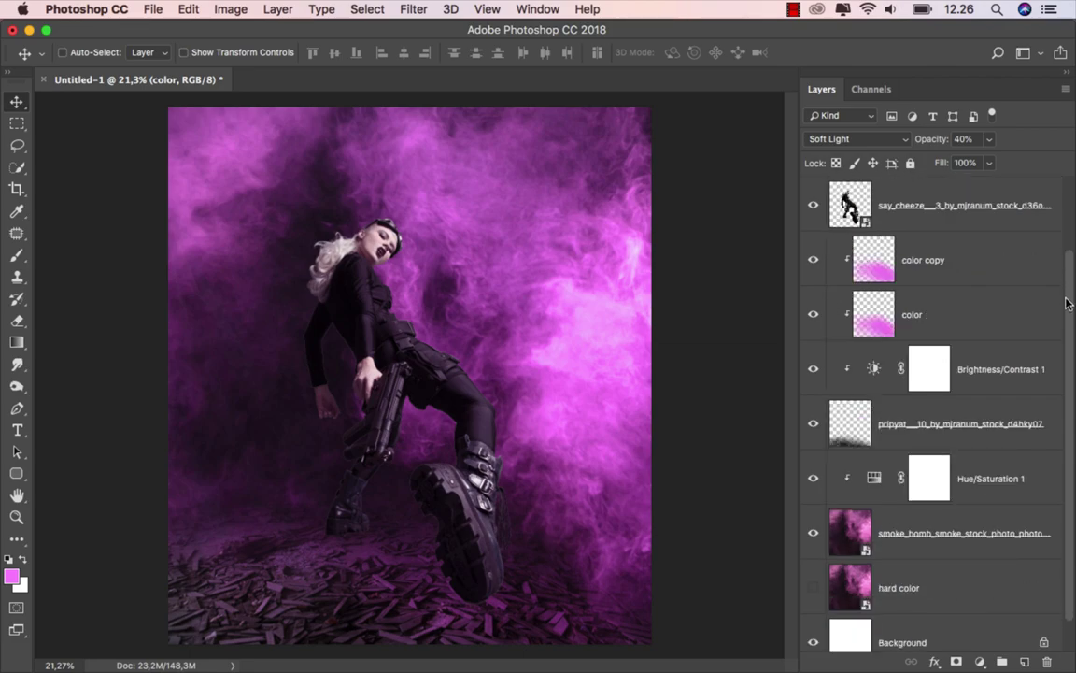
left_click(957, 570)
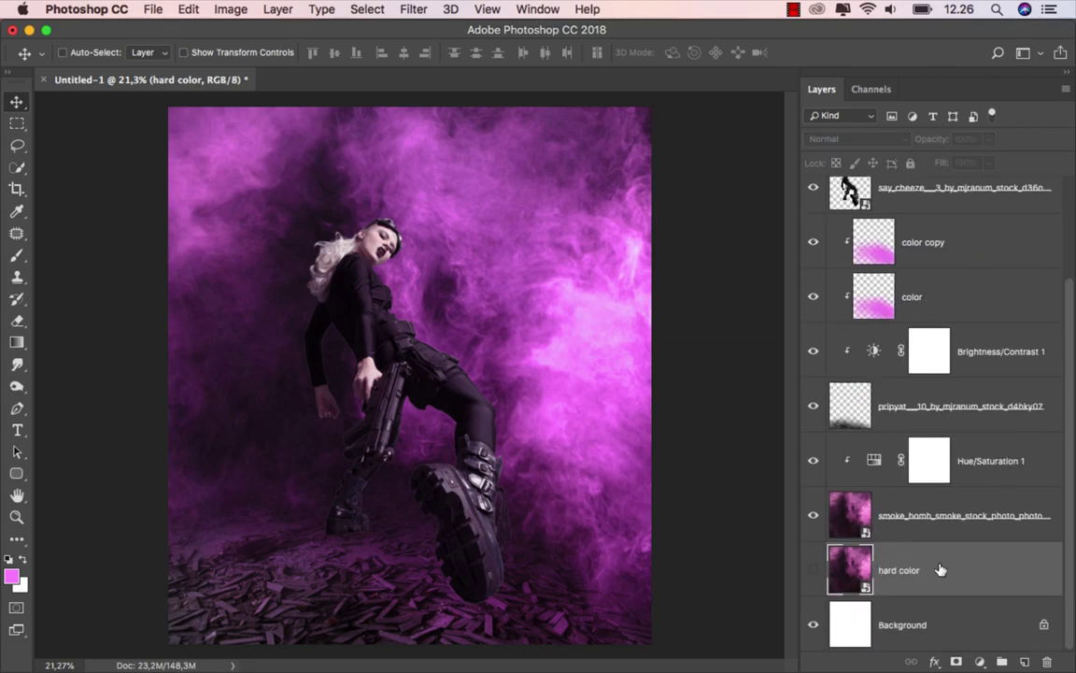
mouse_move(941, 570)
left_mouse_down()
mouse_move(903, 171)
mouse_move(904, 227)
left_mouse_up()
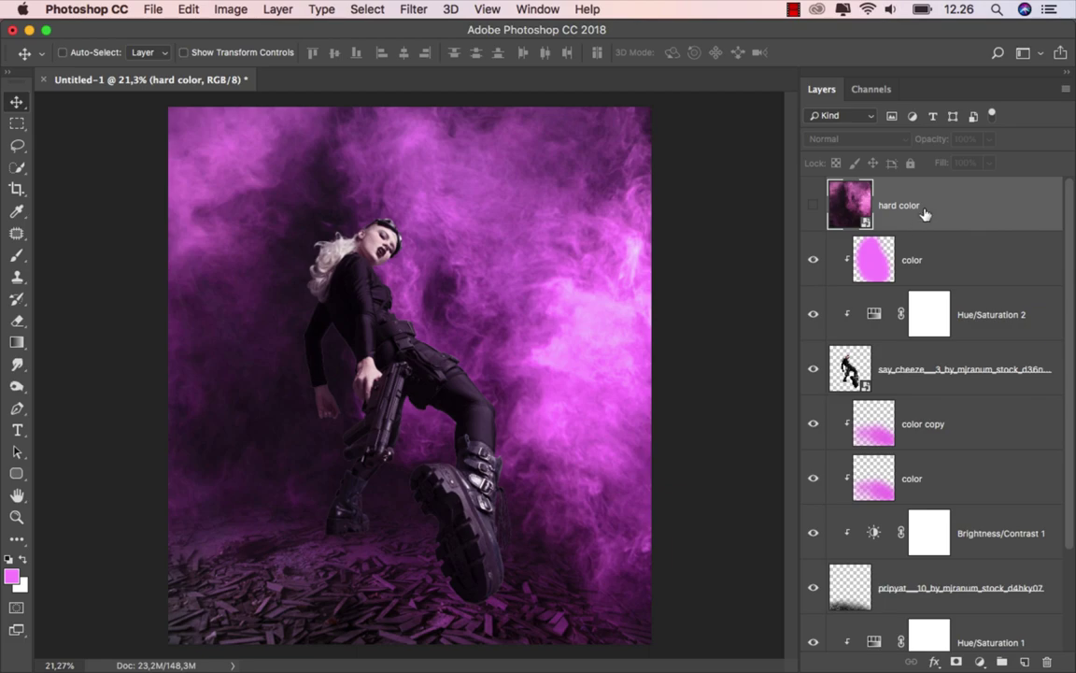
left_click(813, 208)
left_click(814, 207)
left_click(814, 208)
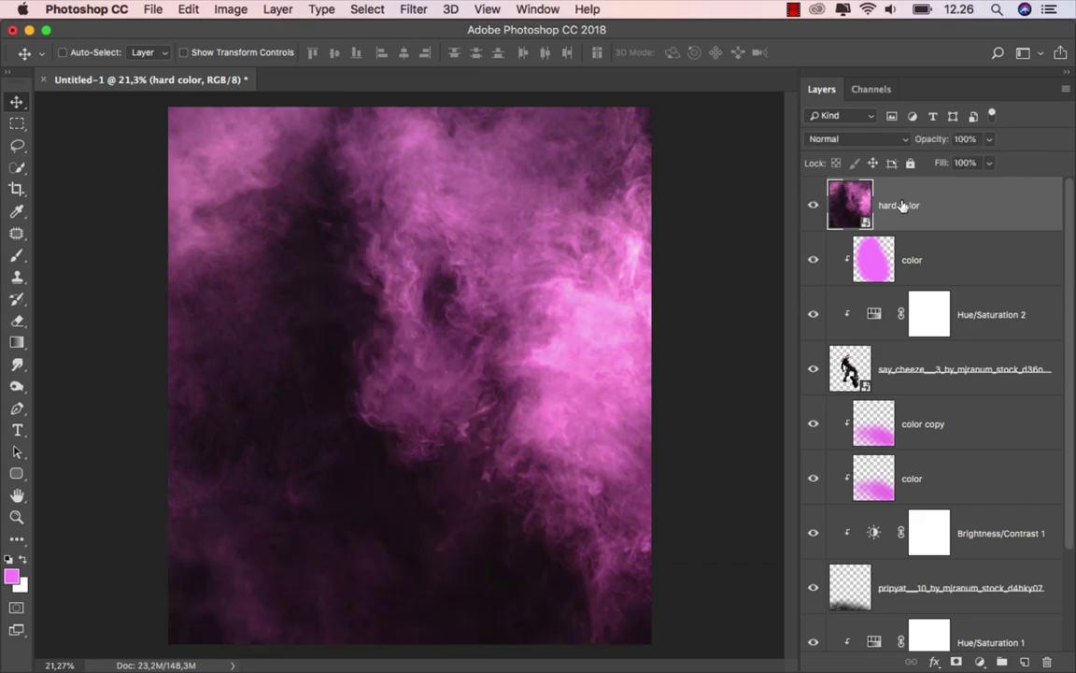
- Set the hard color layer's blend mode to Color Dodge
left_click(864, 142)
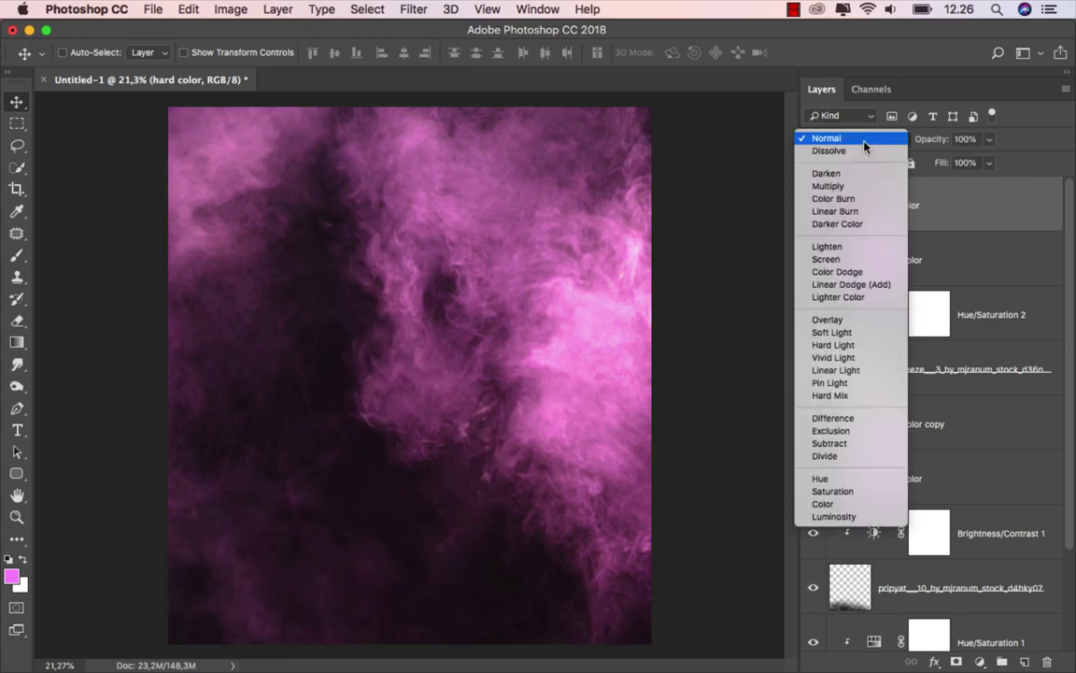
left_click(875, 273)
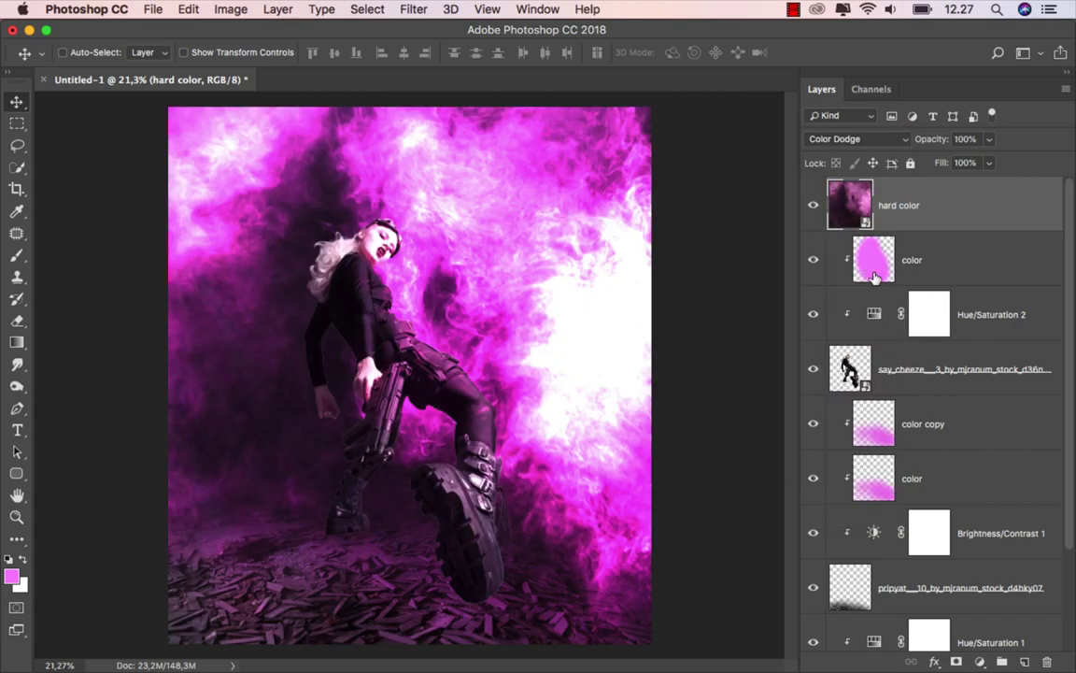
left_click(813, 206)
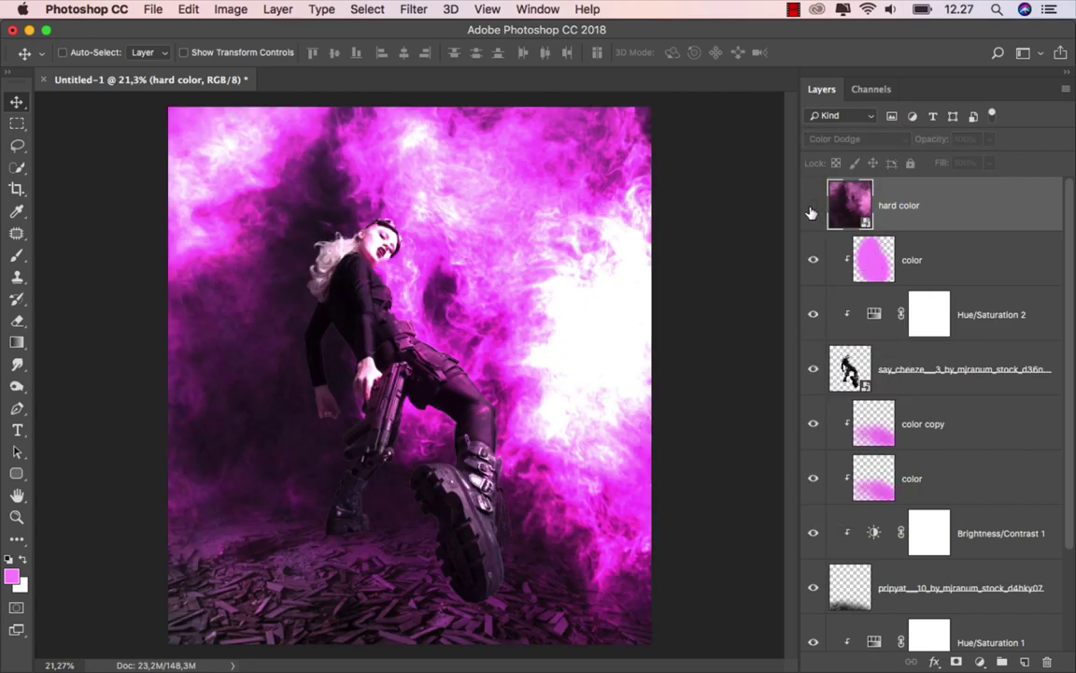
left_click(813, 205)
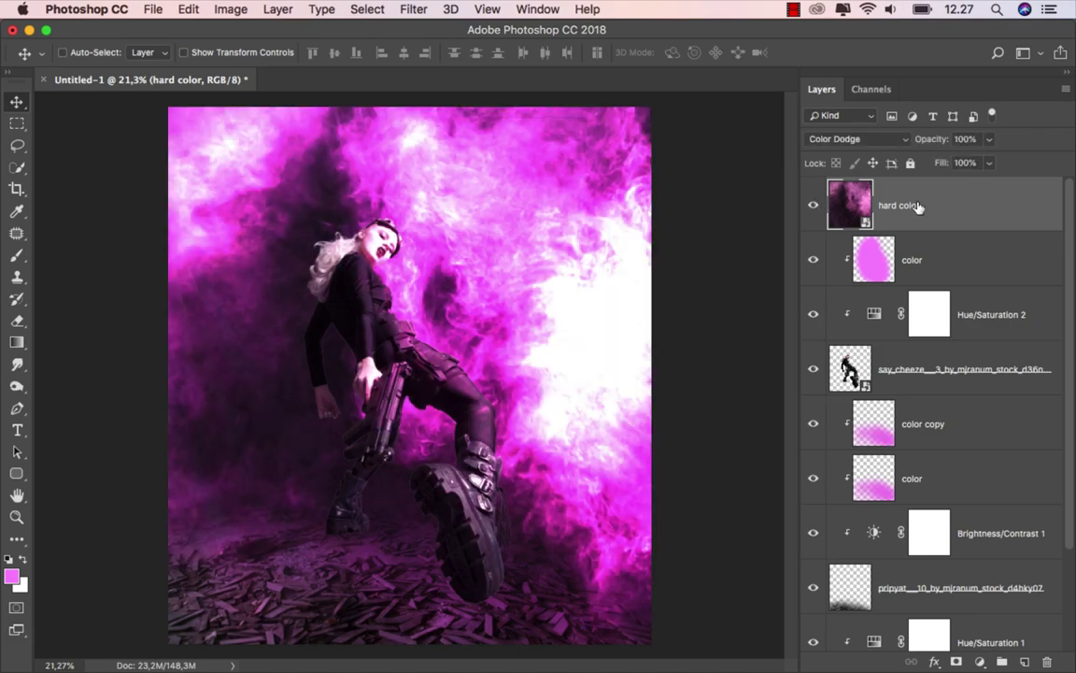
- Lower the hard color layer's opacity to 80%
left_click(991, 140)
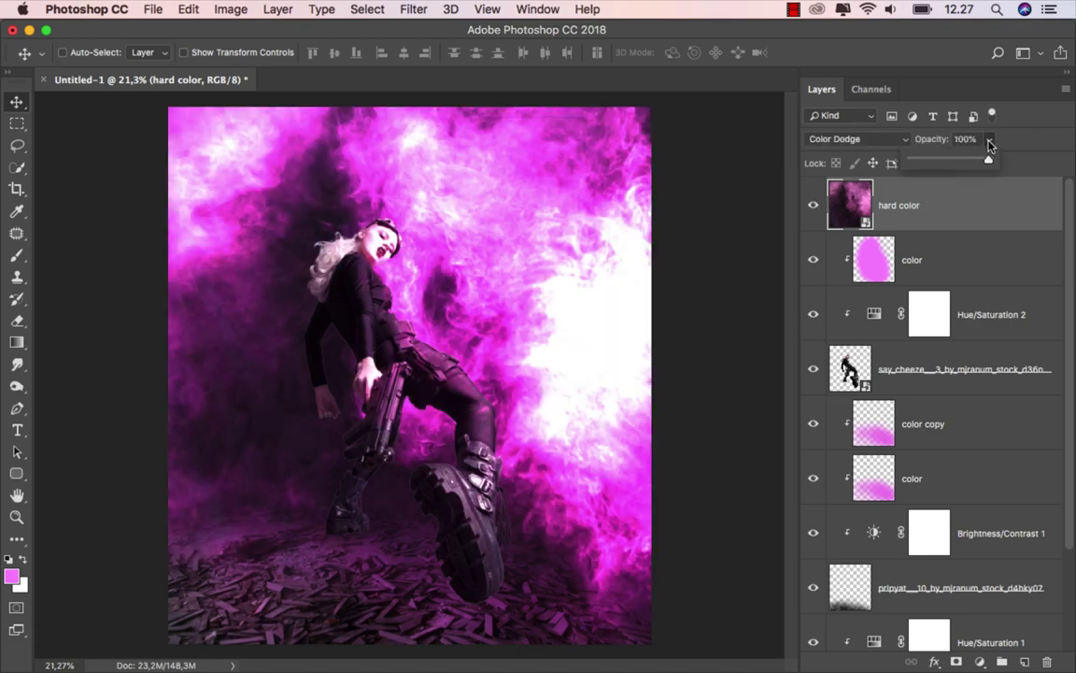
left_click_drag(989, 162, 978, 163)
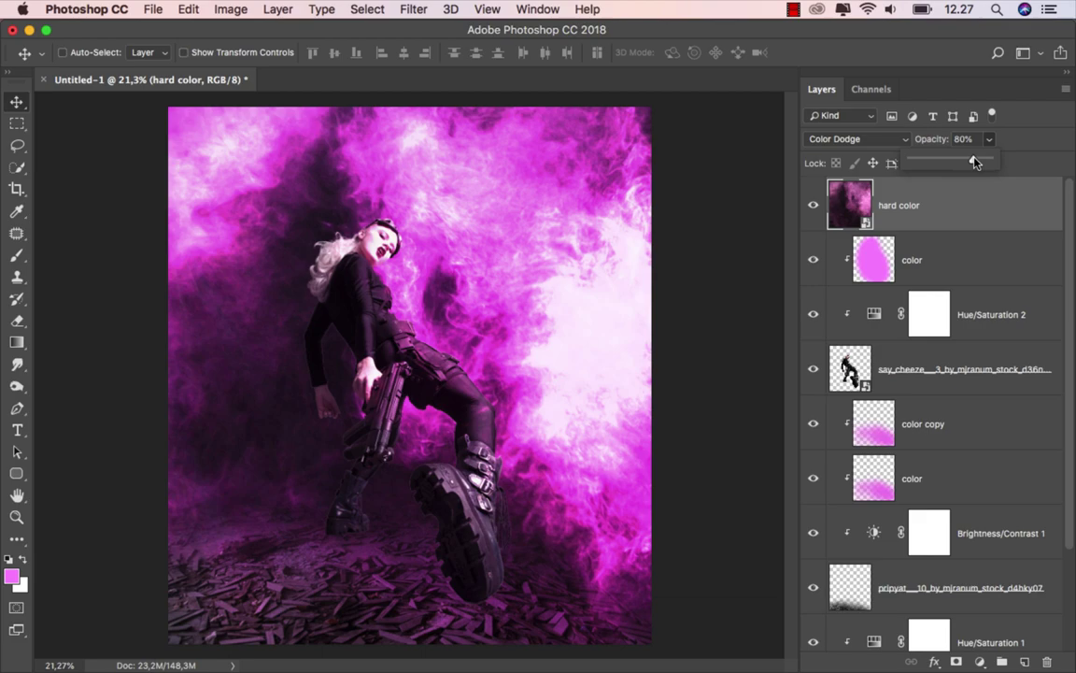
left_click(925, 207)
left_click(814, 206)
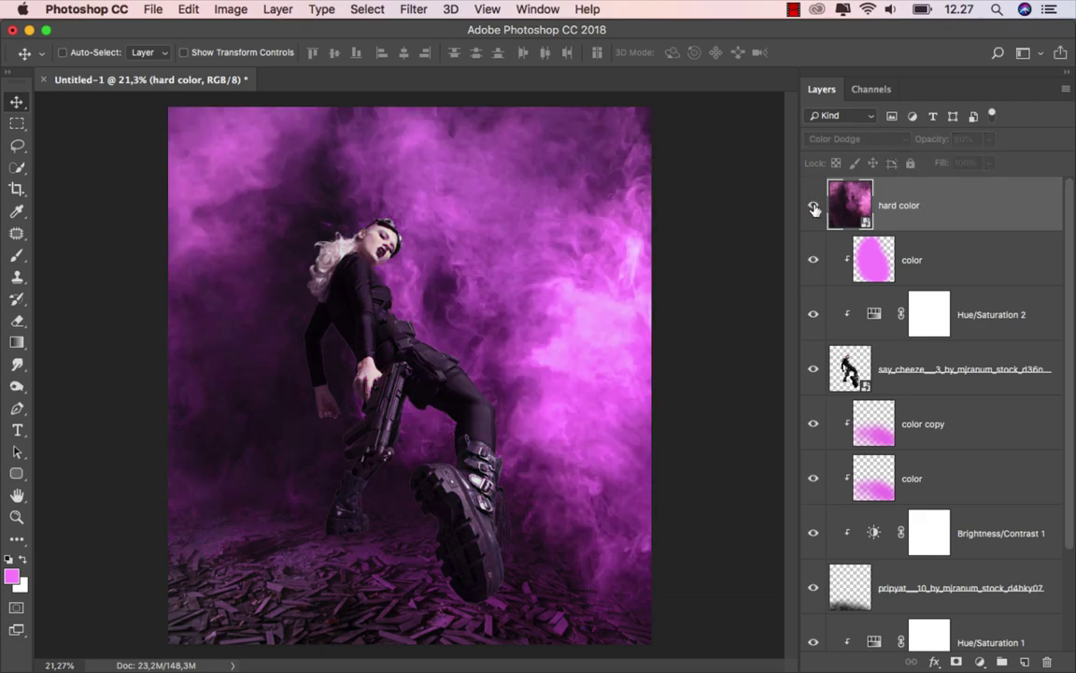
left_click(814, 206)
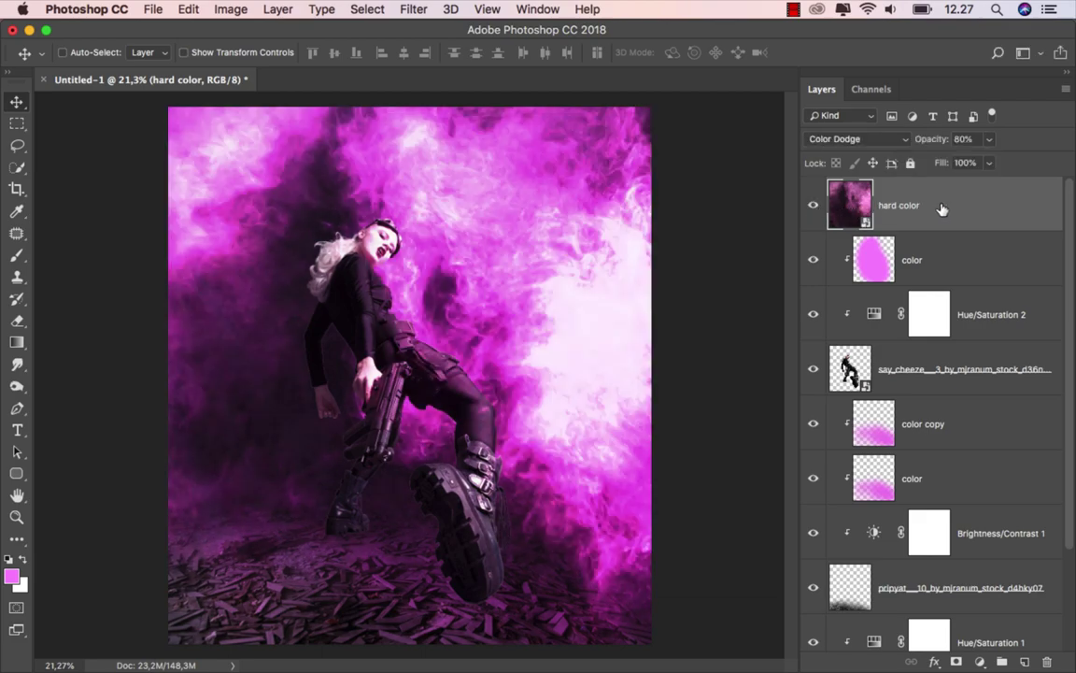
- Add a new Soft Light layer named 'shadow' above the color copy layer
left_click(948, 411)
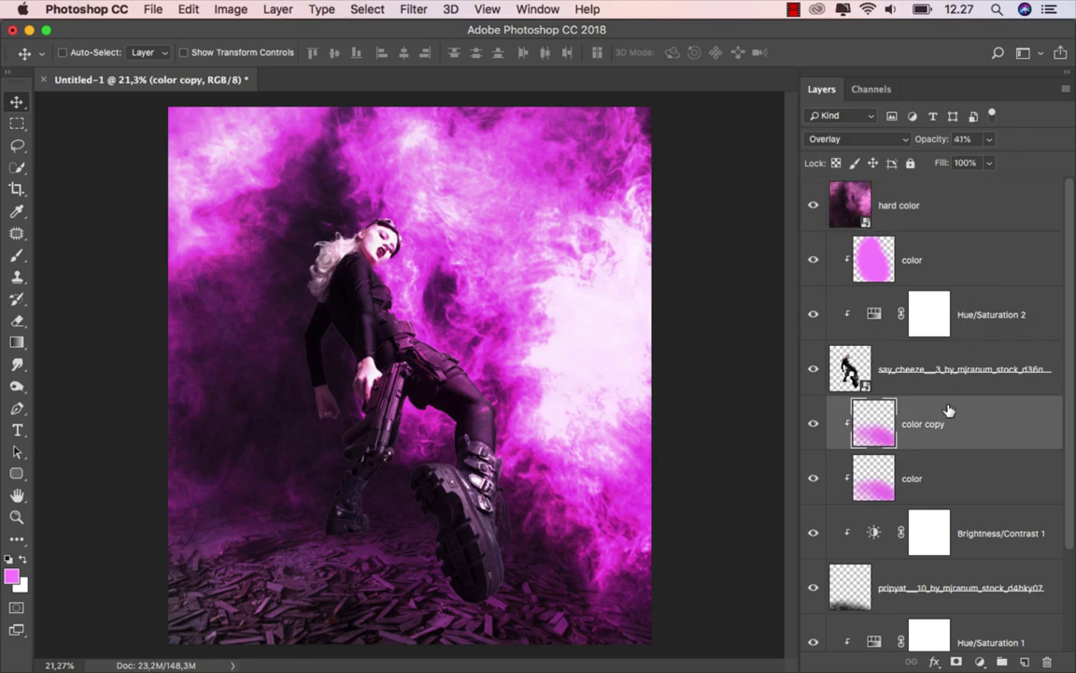
left_click(1023, 661)
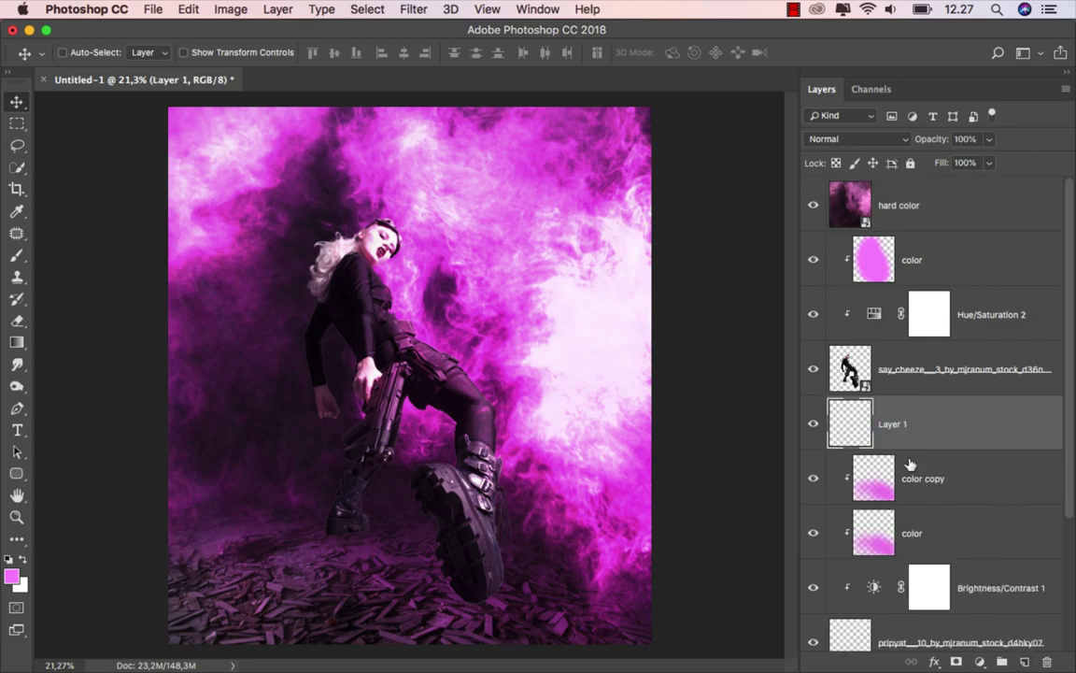
type("shadow")
key("Return")
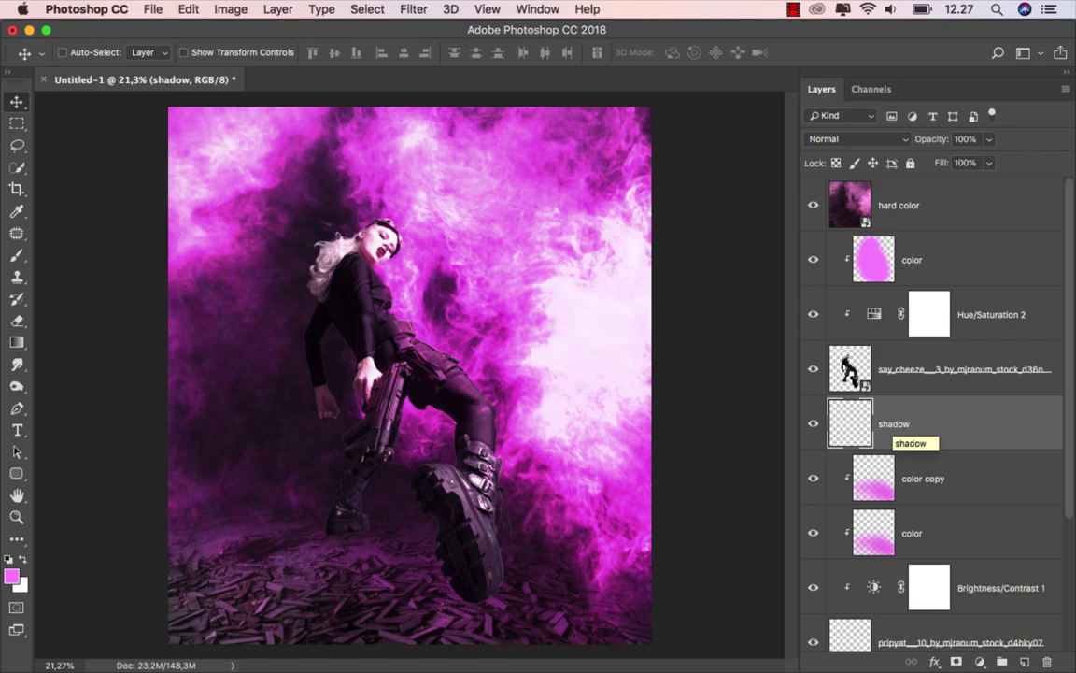
left_click(858, 138)
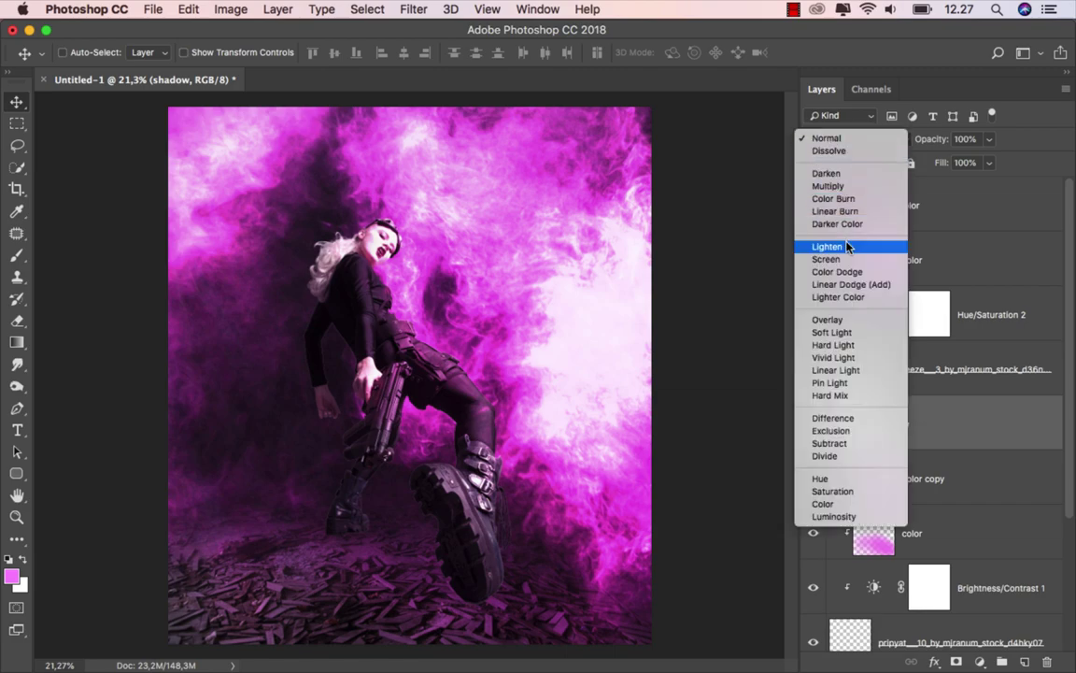
left_click(851, 332)
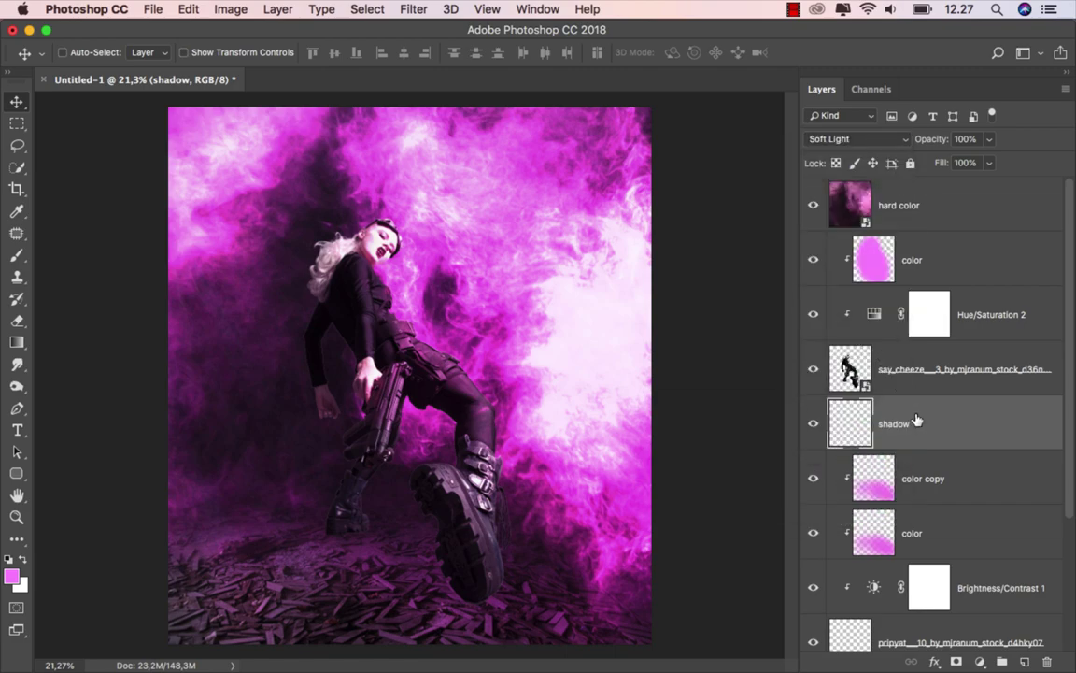
- Set up a black brush at 12% opacity for subtle shading
left_click_drag(17, 254, 42, 233)
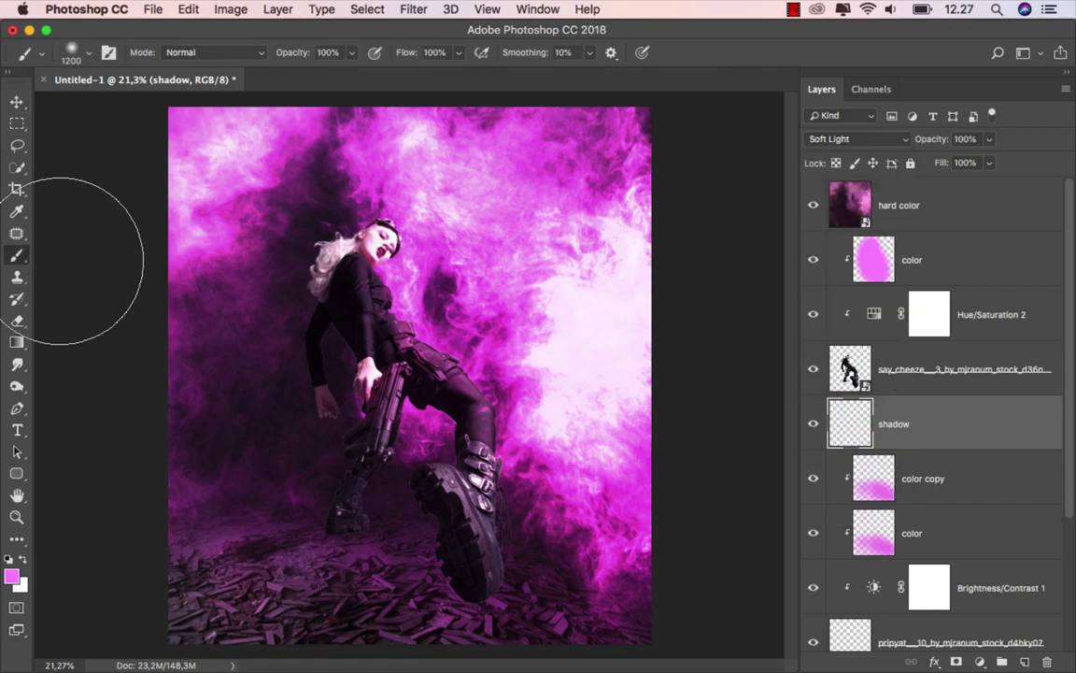
left_click(8, 560)
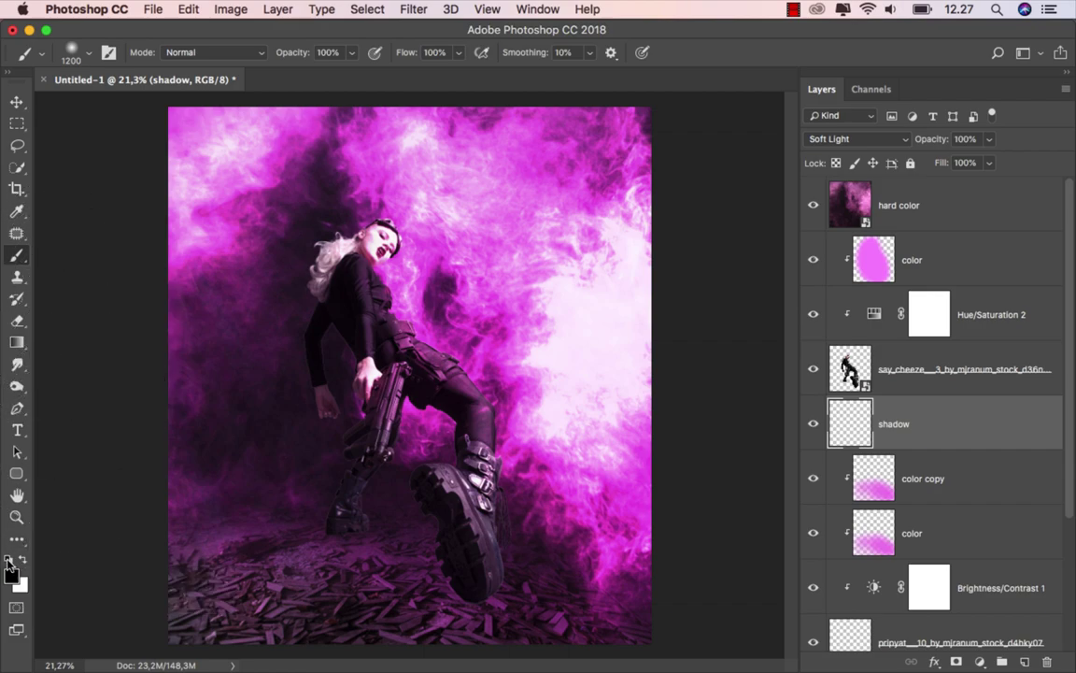
scroll(261, 509, "up", 2)
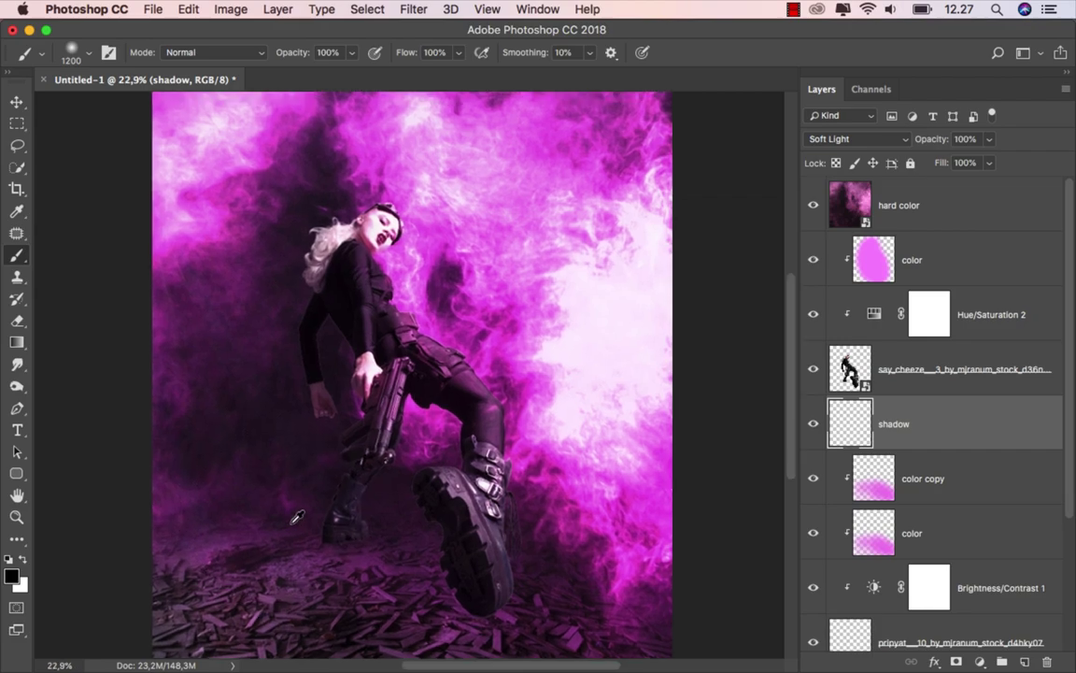
scroll(254, 518, "up", 1)
scroll(247, 526, "up", 2)
scroll(246, 526, "up", 2)
scroll(280, 495, "down", 3)
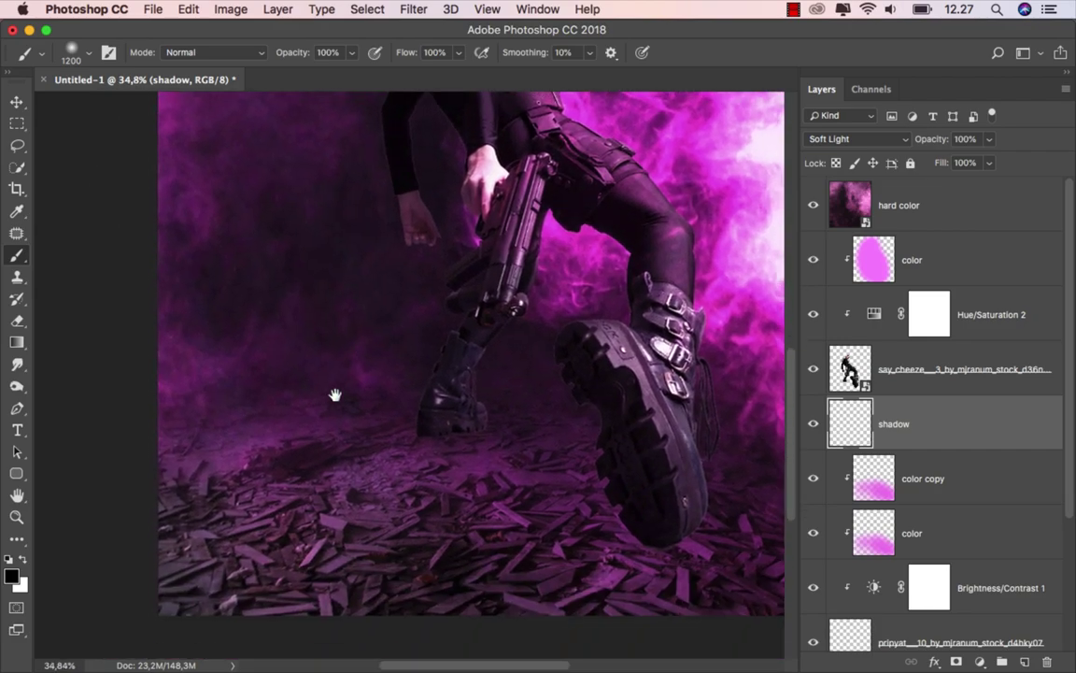
left_click(353, 53)
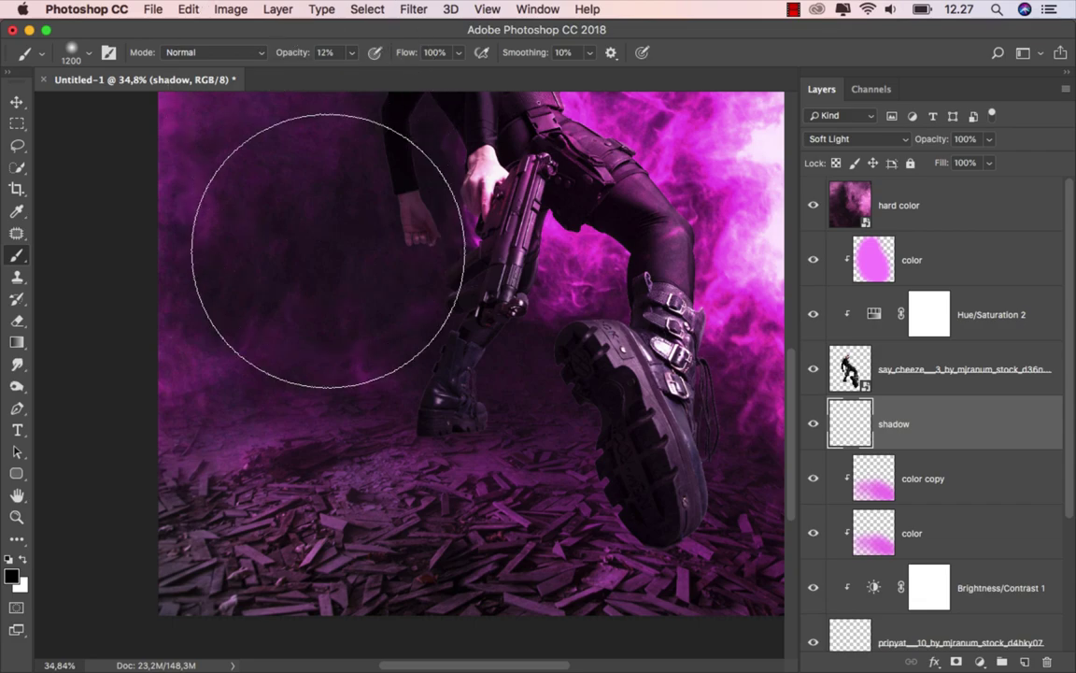
- Paint faint shadows on the ground left of the boot and under the rear boot
key("bracketleft")
key("bracketleft")
key("bracketleft")
key("bracketleft")
key("bracketleft")
key("bracketleft")
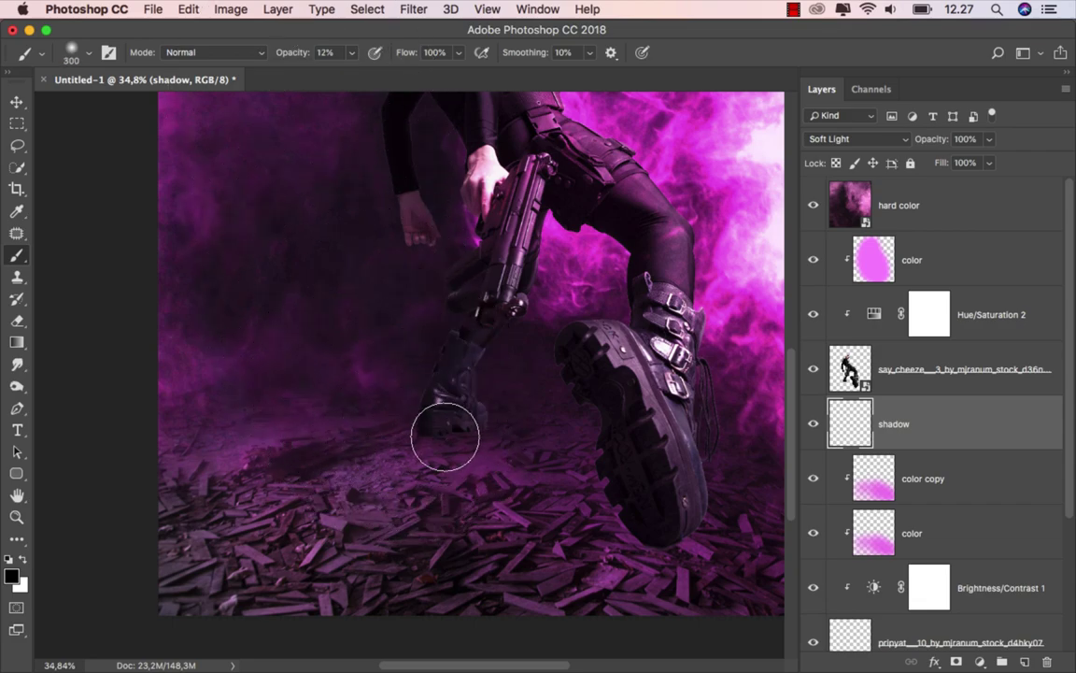
key("bracketleft")
key("bracketleft")
key("bracketleft")
key("bracketleft")
key("bracketleft")
key("bracketleft")
key("bracketleft")
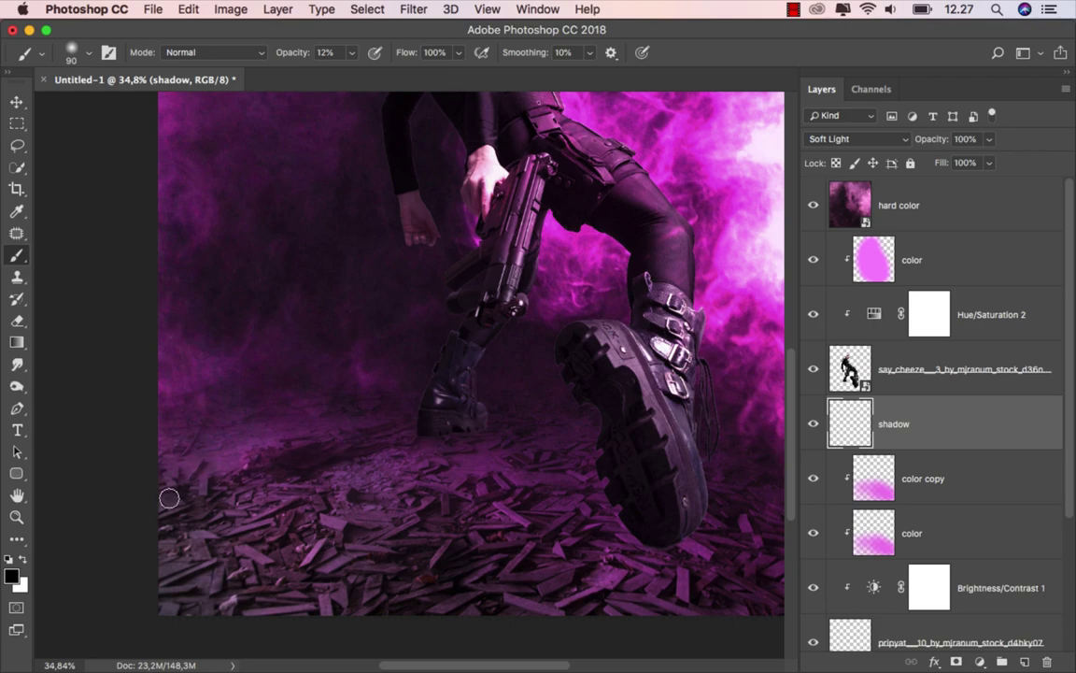
key("bracketright")
key("bracketright")
mouse_move(293, 463)
left_mouse_down()
mouse_move(473, 427)
mouse_move(208, 493)
left_mouse_up()
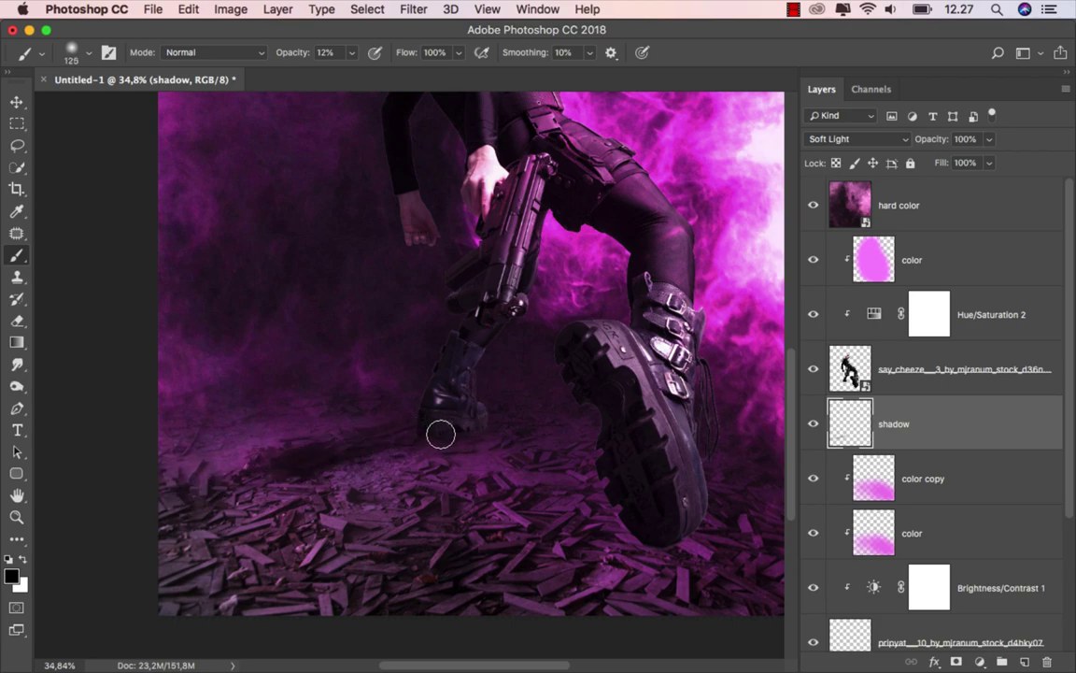
mouse_move(439, 432)
left_mouse_down()
mouse_move(445, 413)
mouse_move(468, 420)
mouse_move(416, 442)
mouse_move(445, 413)
mouse_move(498, 472)
mouse_move(374, 416)
left_mouse_up()
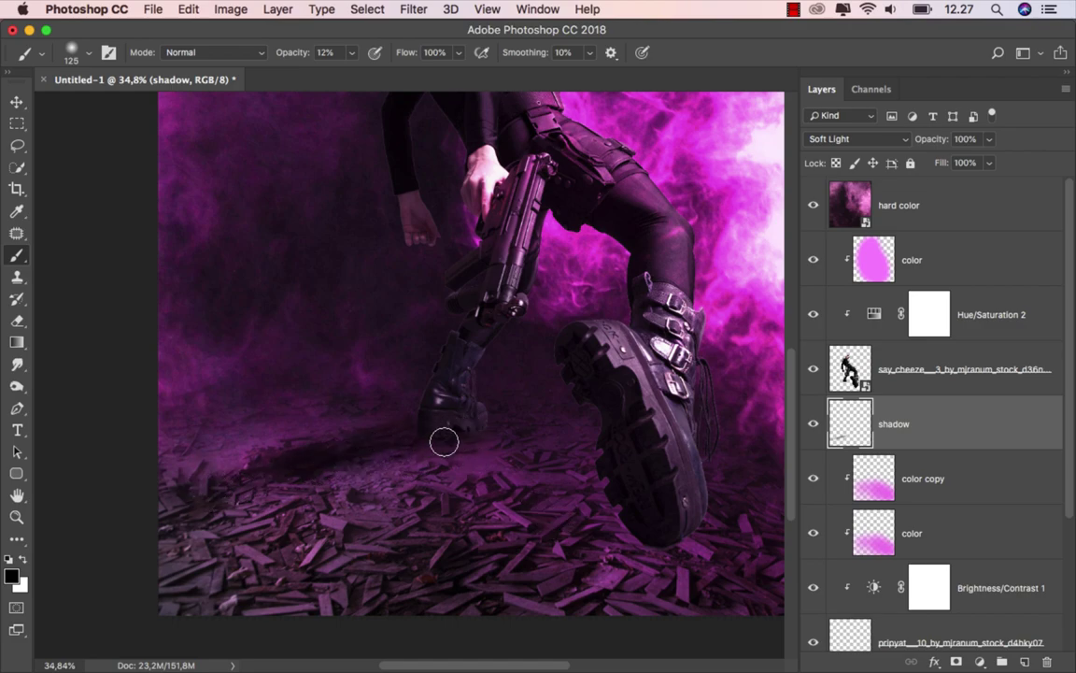
- Darken the ground in front of the front boot with a larger brush, then fit the image on screen
scroll(324, 502, "right", 5)
scroll(323, 501, "down", 2)
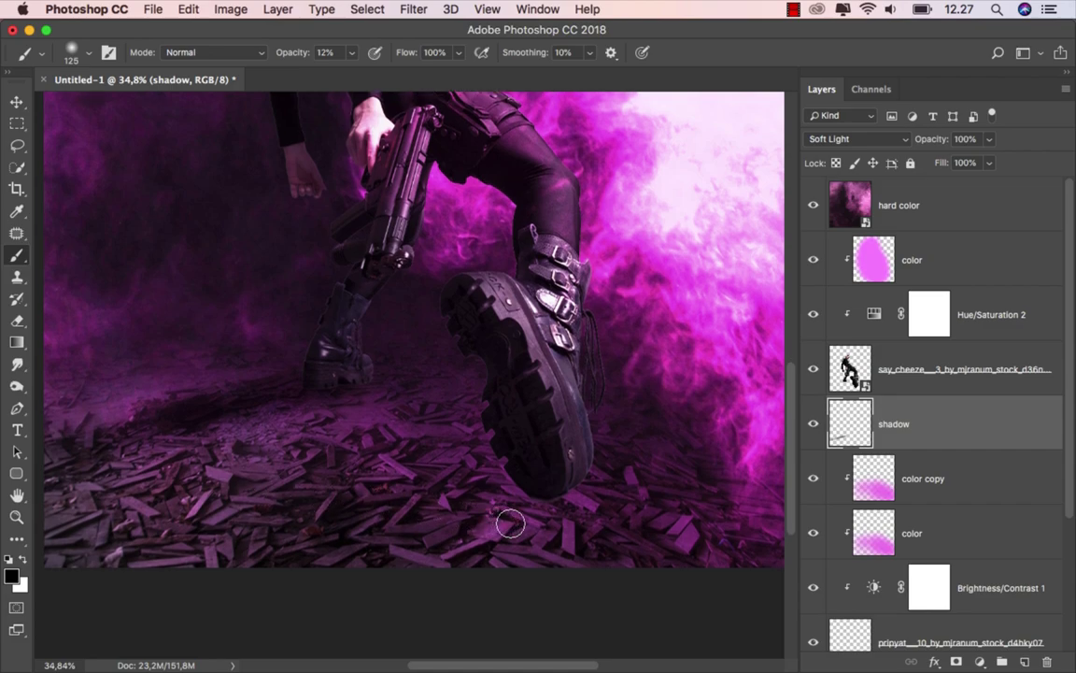
key("bracketright")
key("bracketright")
key("bracketright")
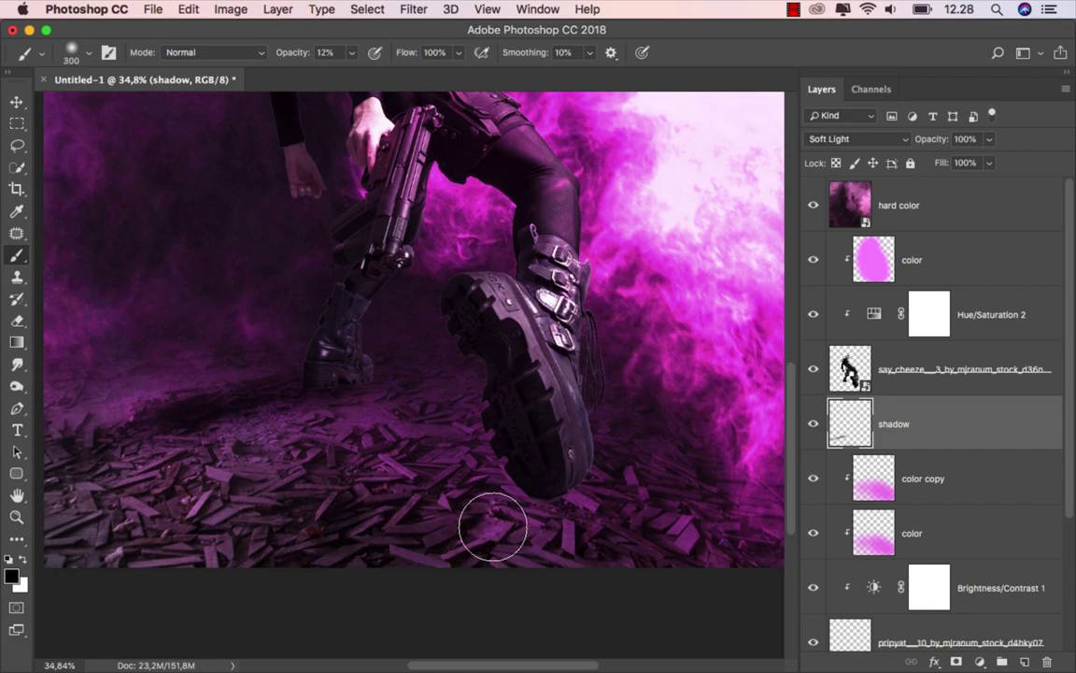
key("bracketright")
key("bracketright")
key("bracketright")
left_click_drag(490, 530, 145, 587)
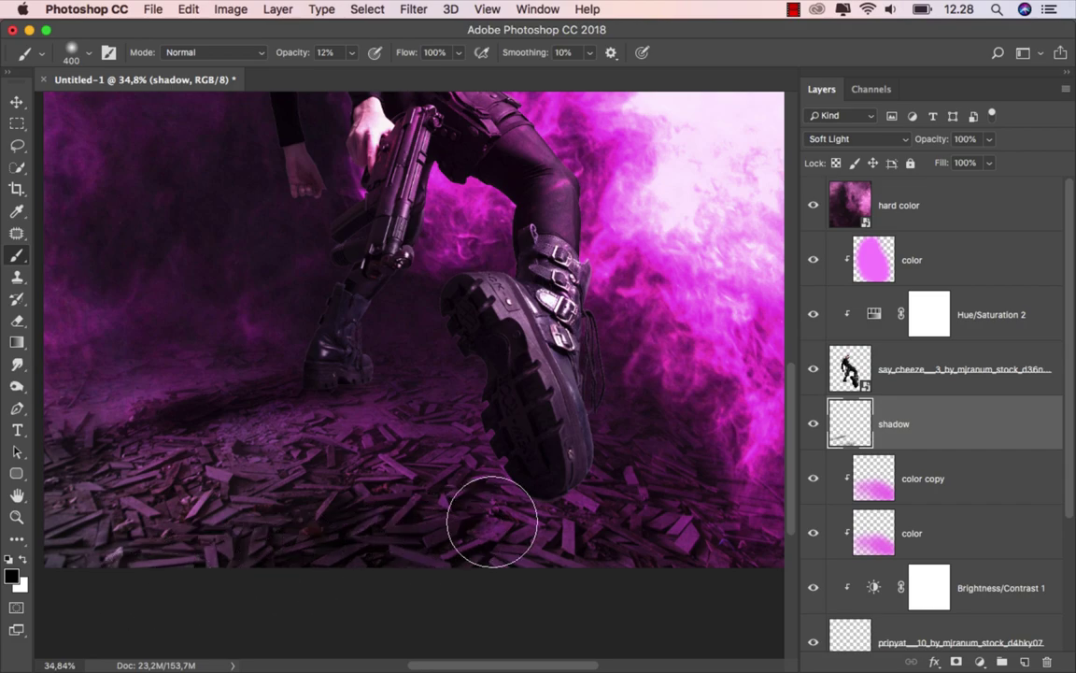
scroll(445, 564, "left", 5)
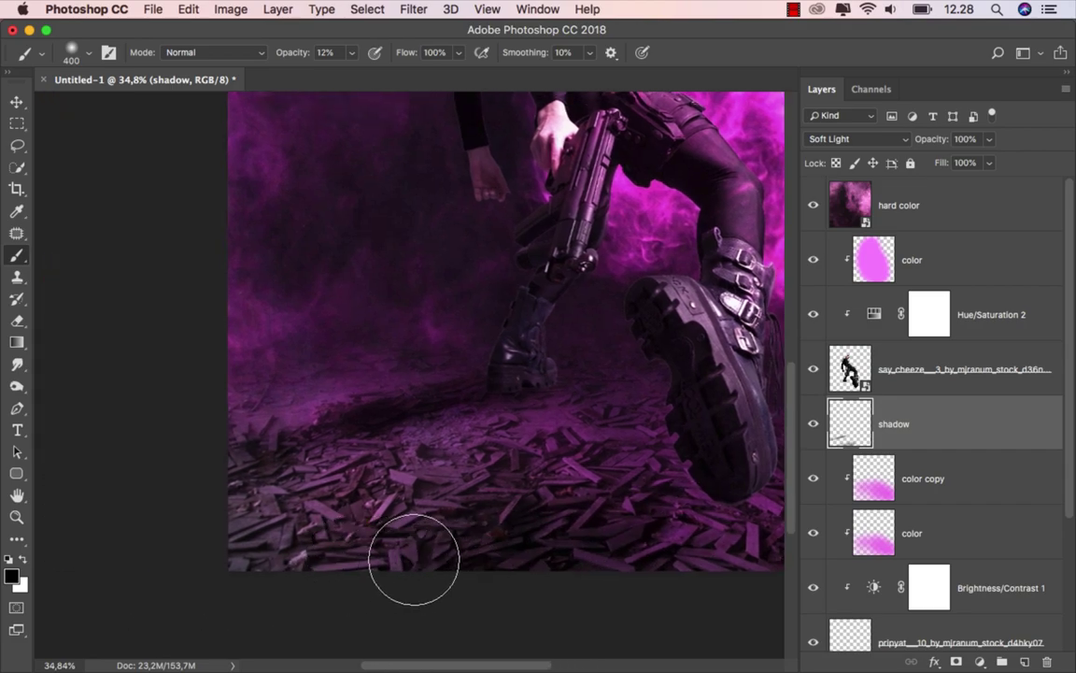
key("bracketright")
key("bracketright")
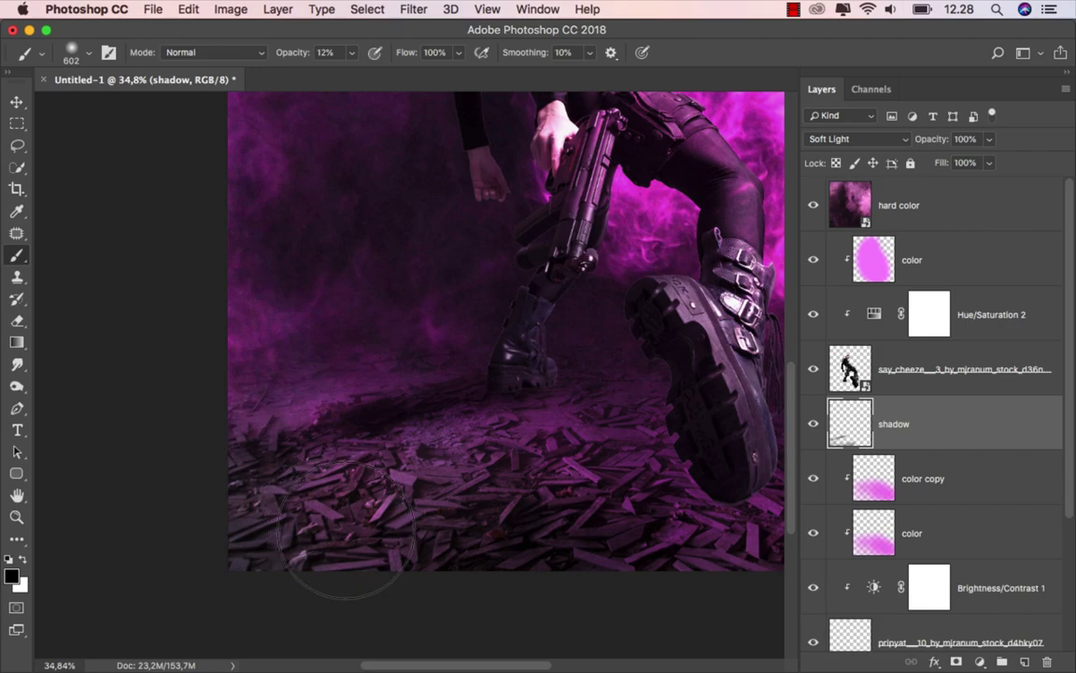
key("super+0")
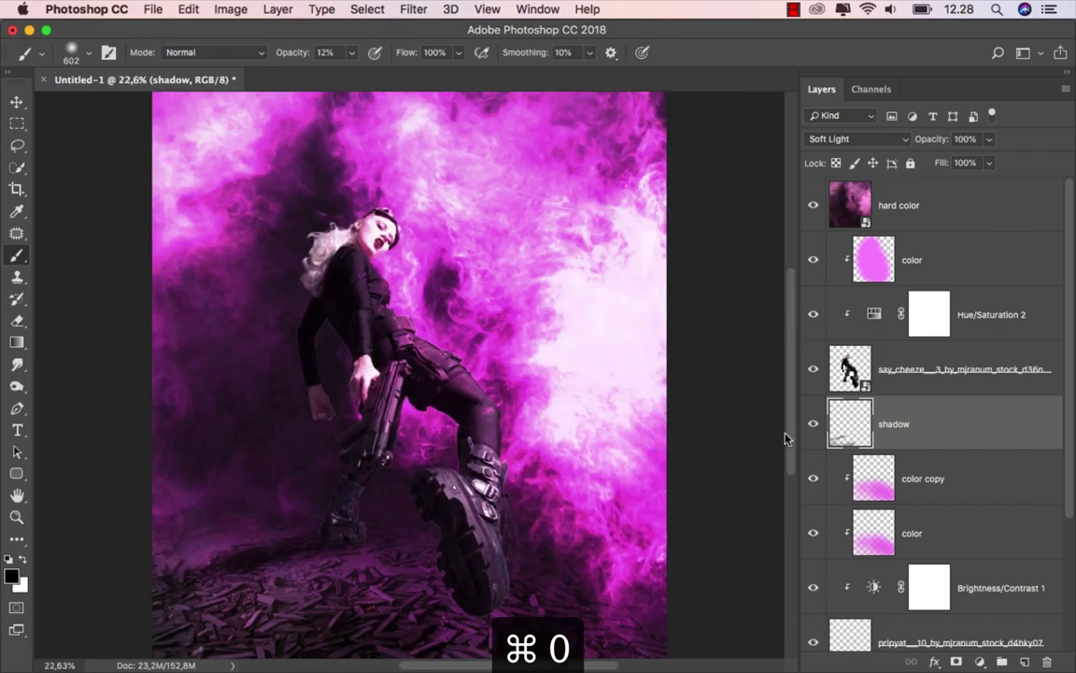
- Create a new empty layer above the pink color layer and clip it to that layer
left_click(812, 425)
left_click(813, 425)
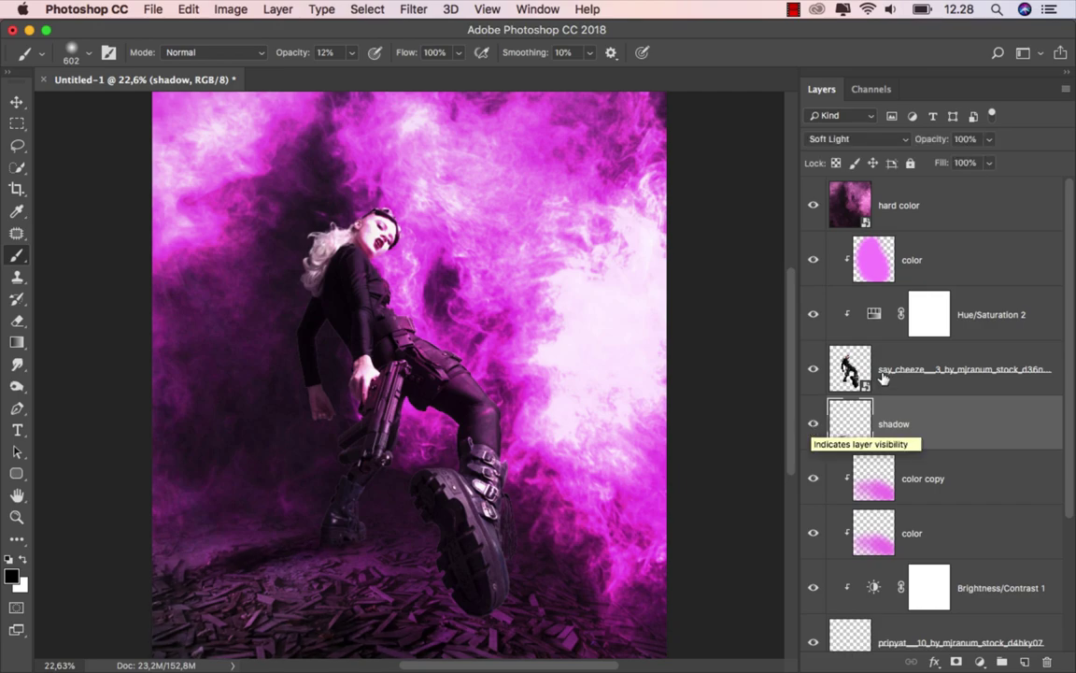
left_click(981, 271)
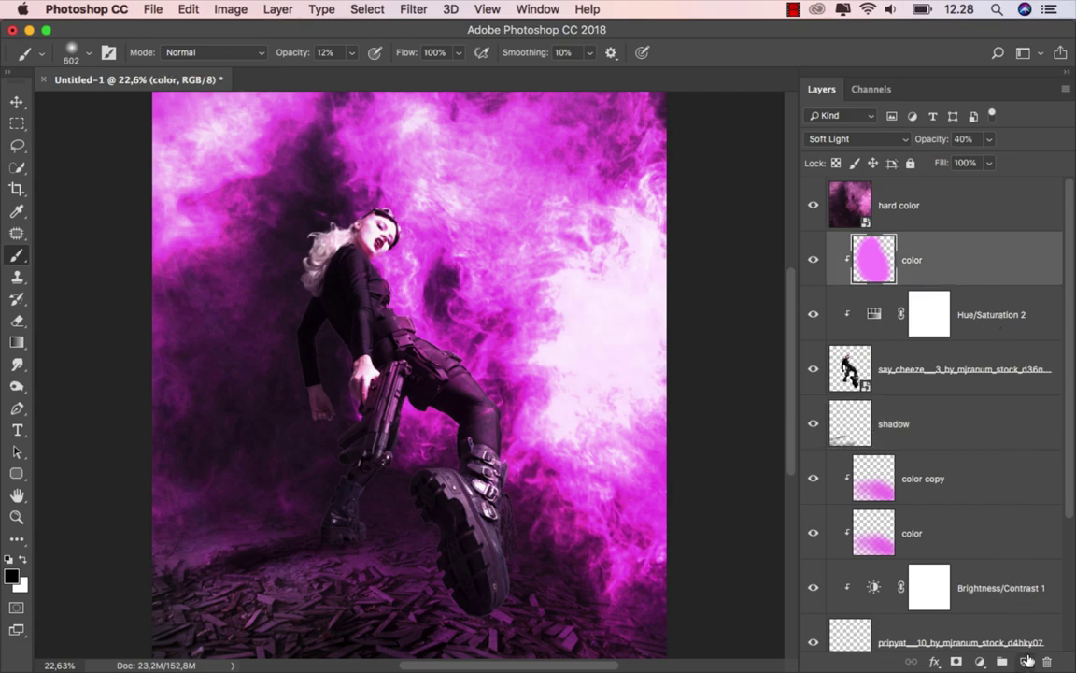
key("ctrl+alt+shift+n")
right_click(927, 262)
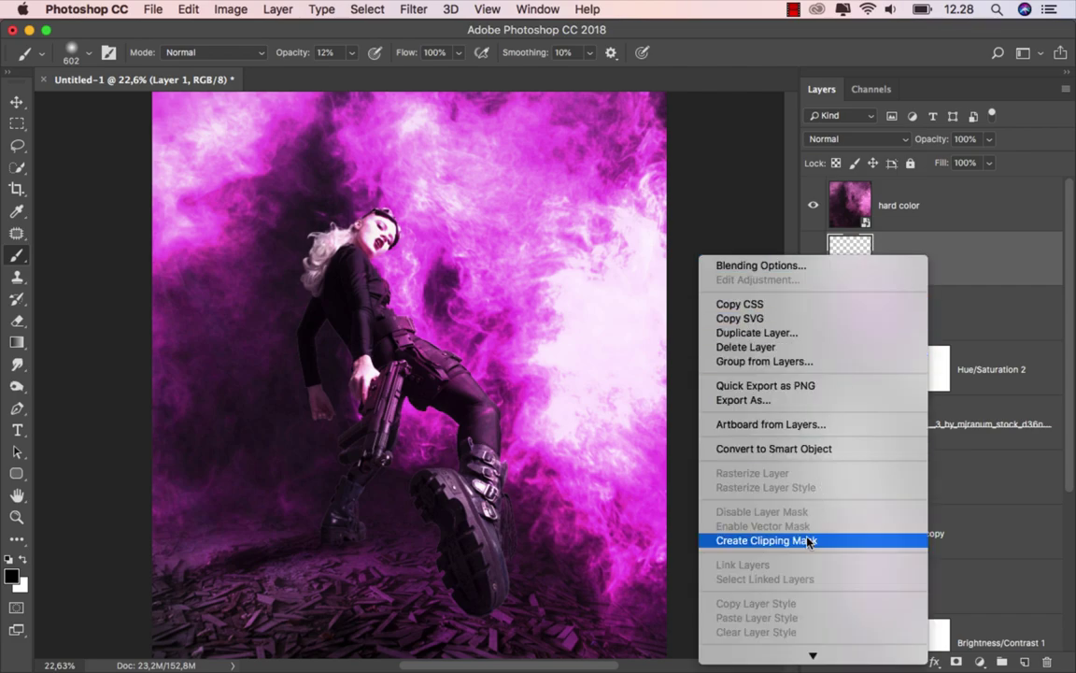
left_click(757, 540)
double_click(921, 261)
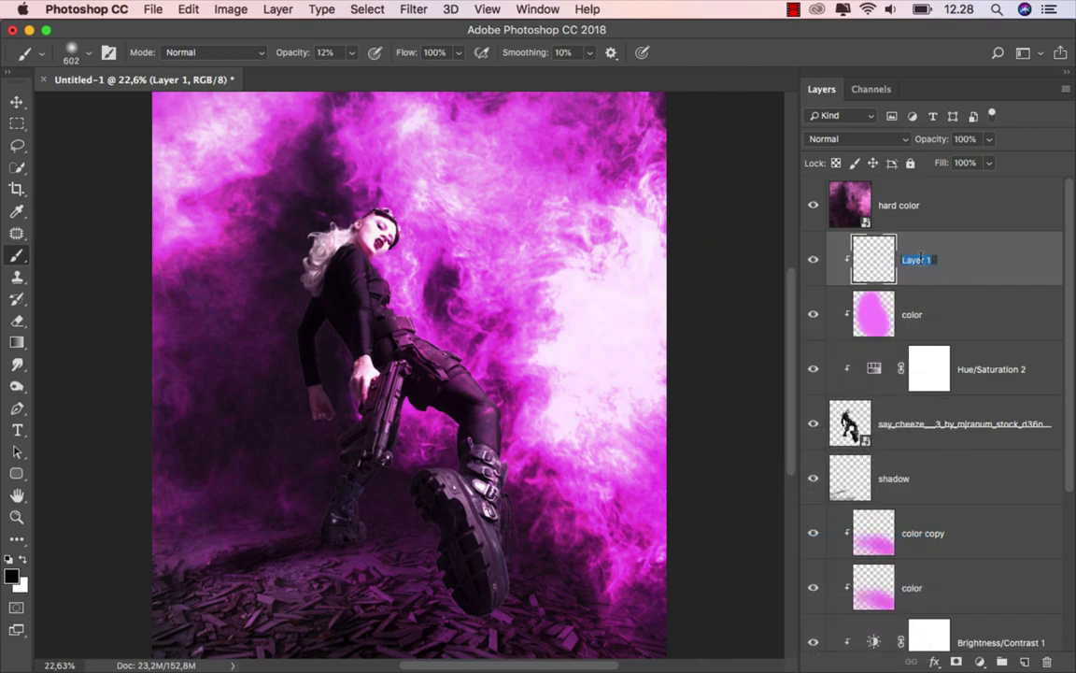
- Name the new layer 'light' and set it to Screen blending
type("light")
key("Return")
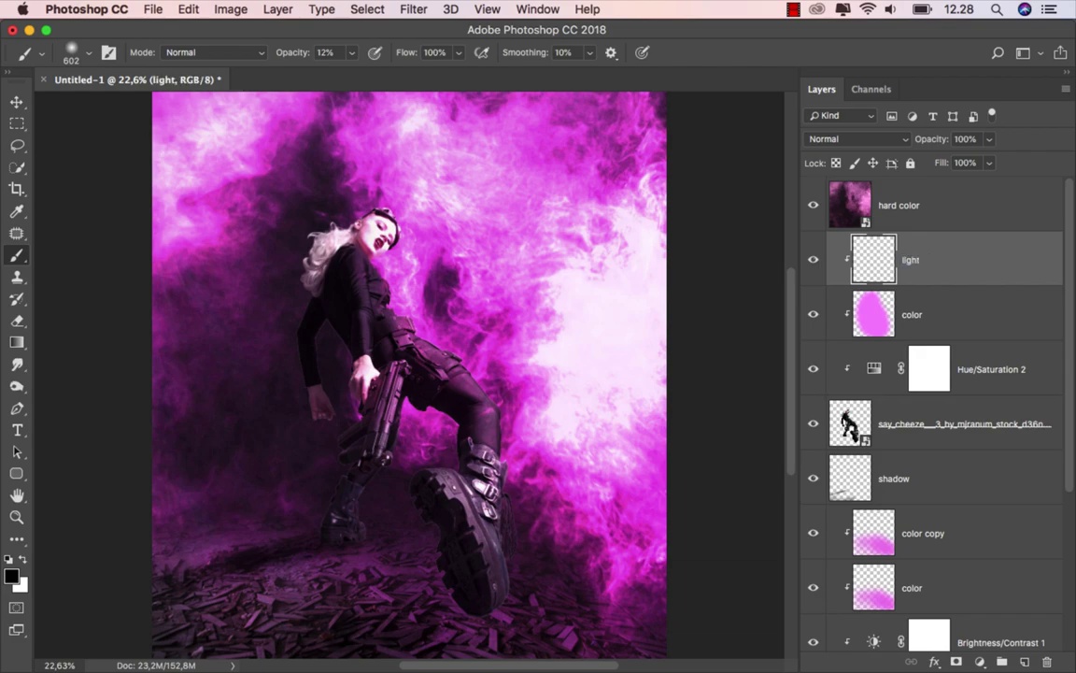
left_click(860, 139)
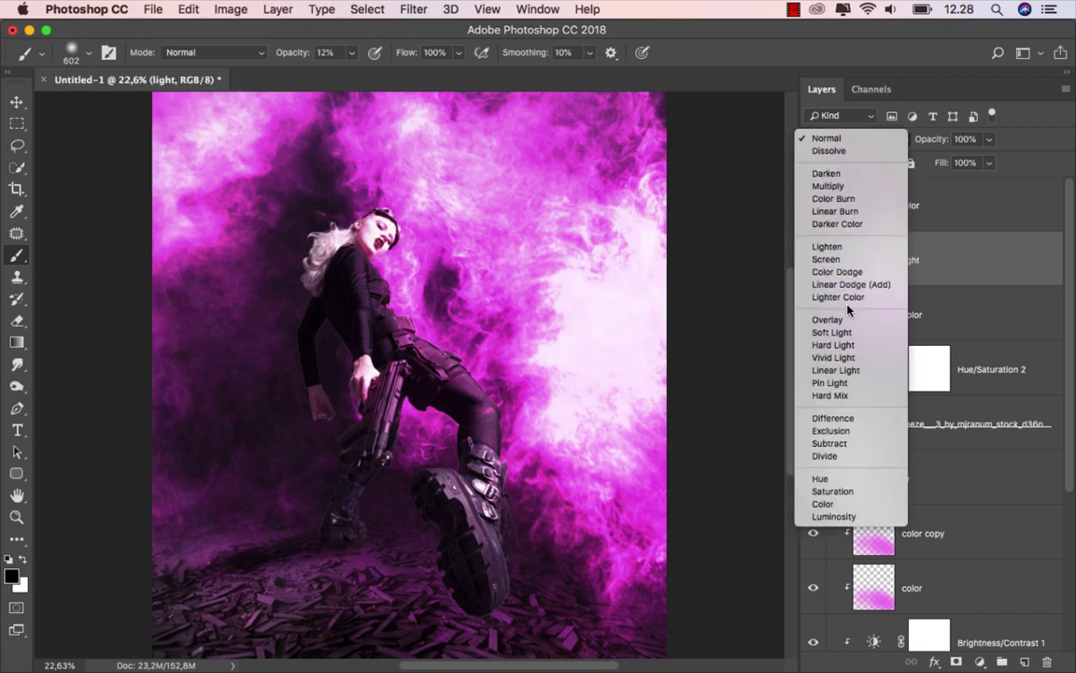
left_click(826, 227)
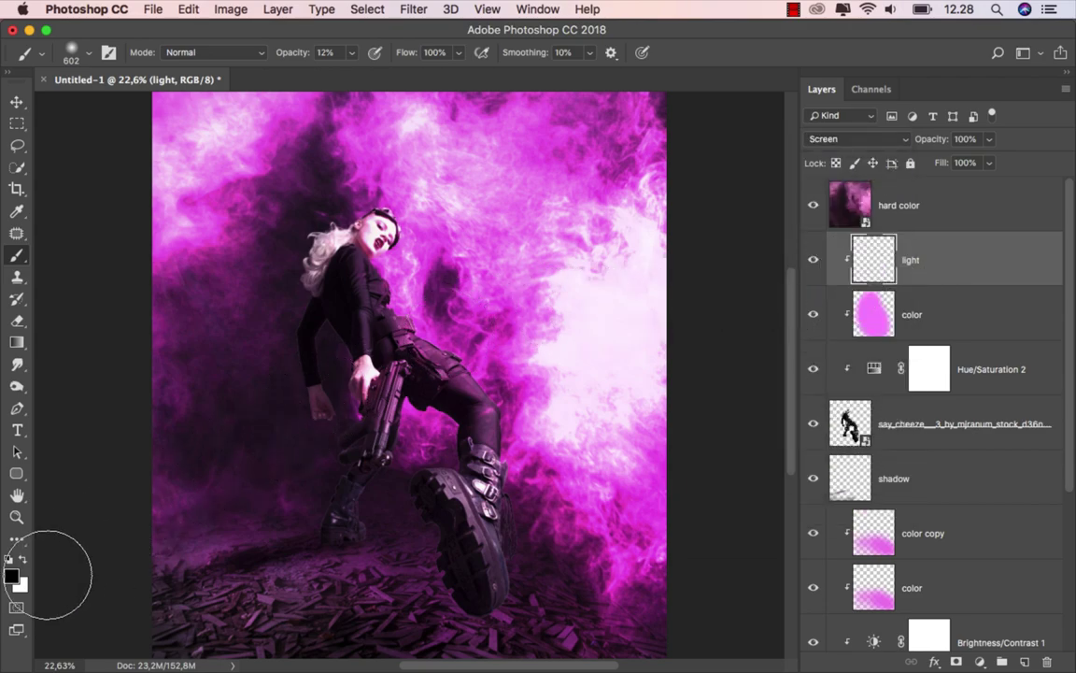
- Make a magenta (eb53ea) sampled from the smoke the paint colour, at 100% brush opacity
left_click(11, 576)
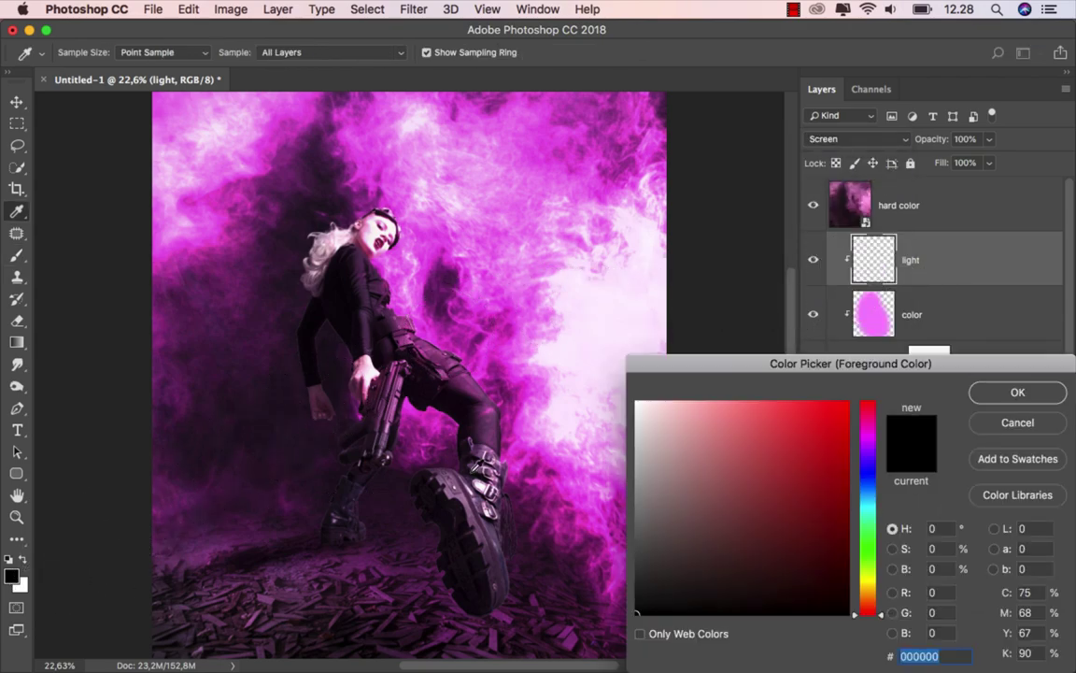
left_click(552, 457)
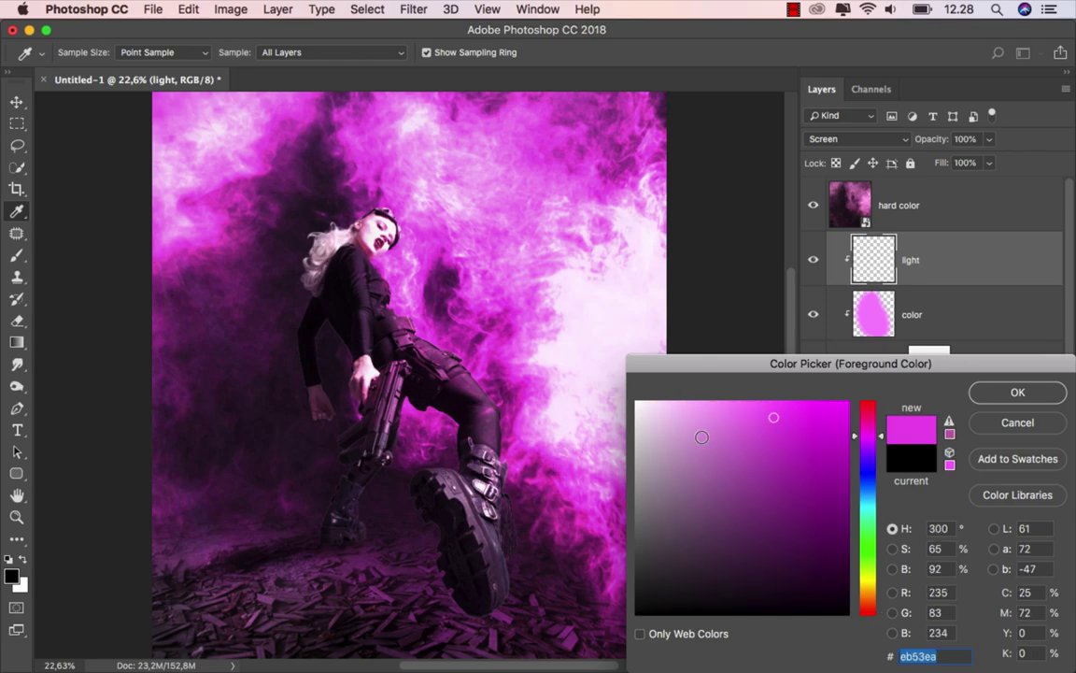
left_click(1014, 393)
key("b")
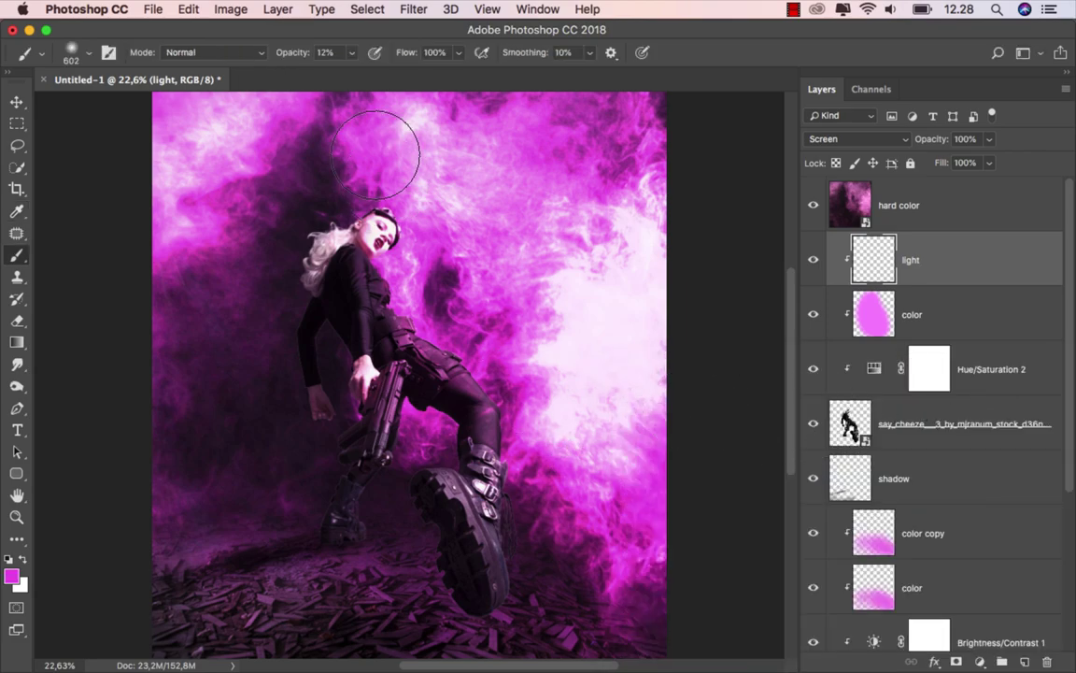
left_click(351, 53)
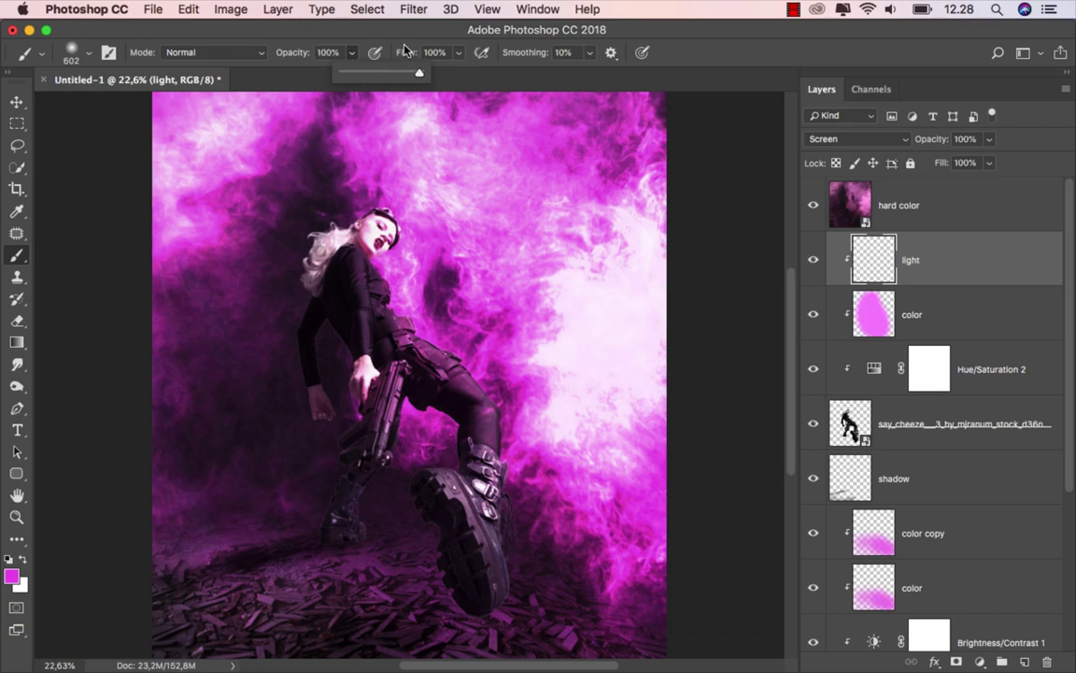
- Zoom in on the figure and set the brush size to 12 px
scroll(510, 411, "up", 5)
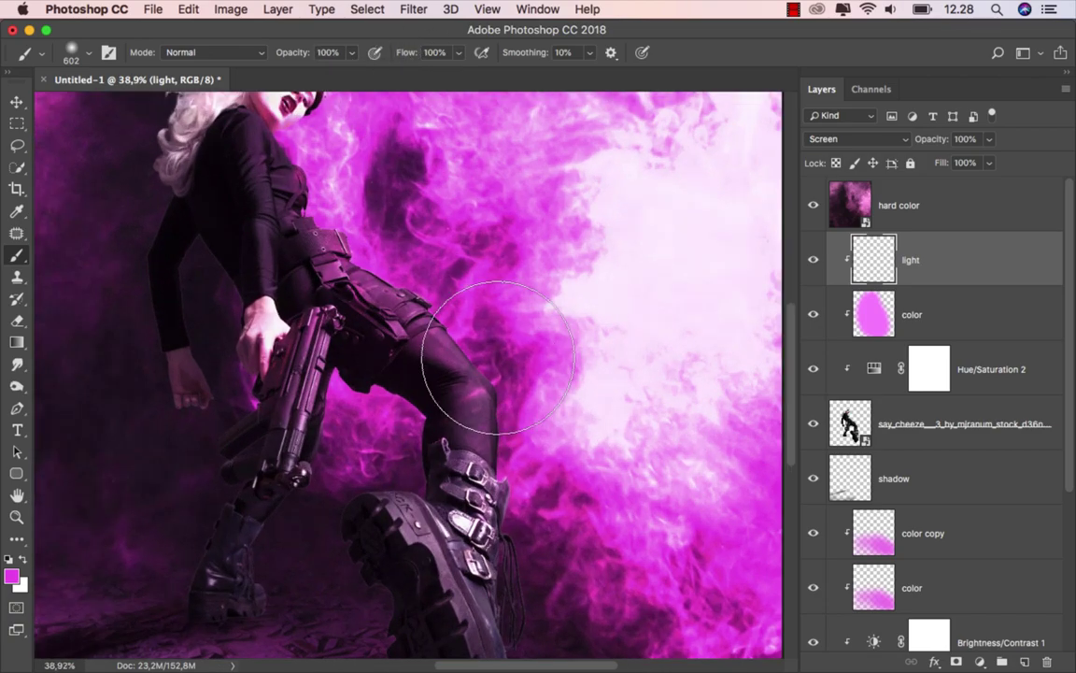
right_click(498, 356)
type("19")
key("Return")
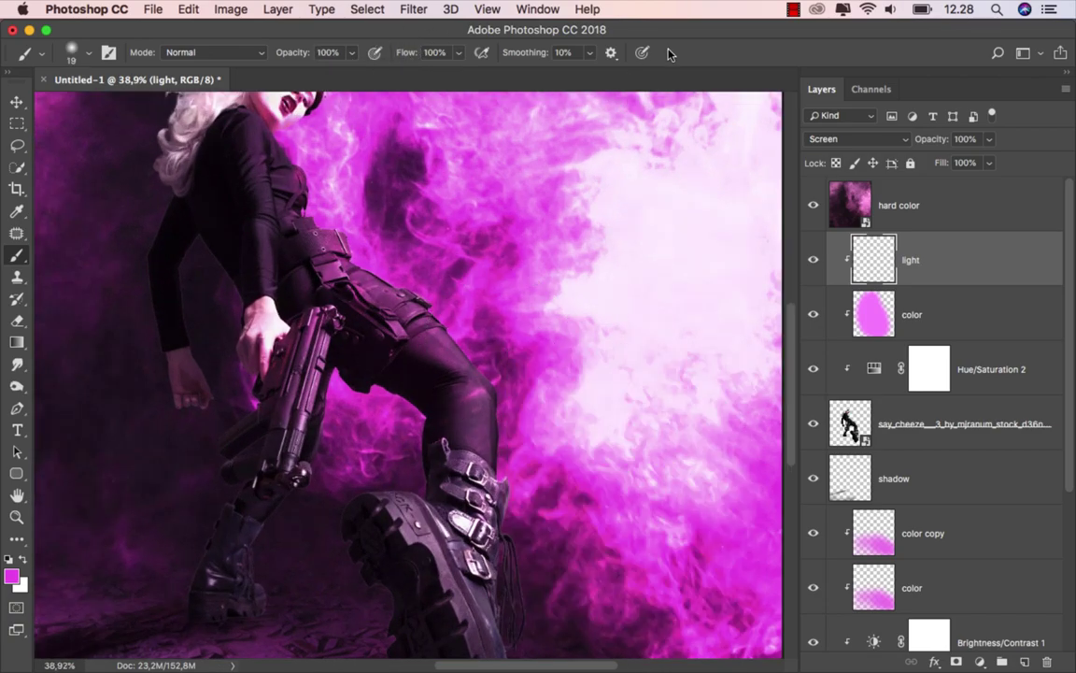
scroll(526, 338, "up", 4)
scroll(504, 360, "up", 4)
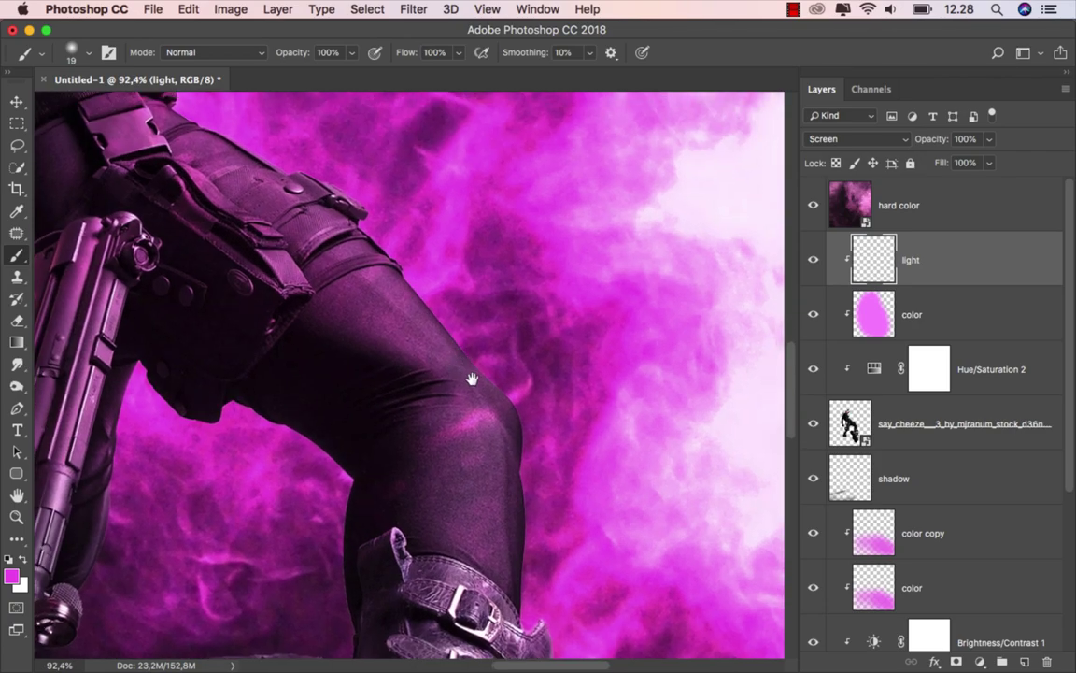
scroll(475, 379, "up", 1)
scroll(481, 375, "up", 1)
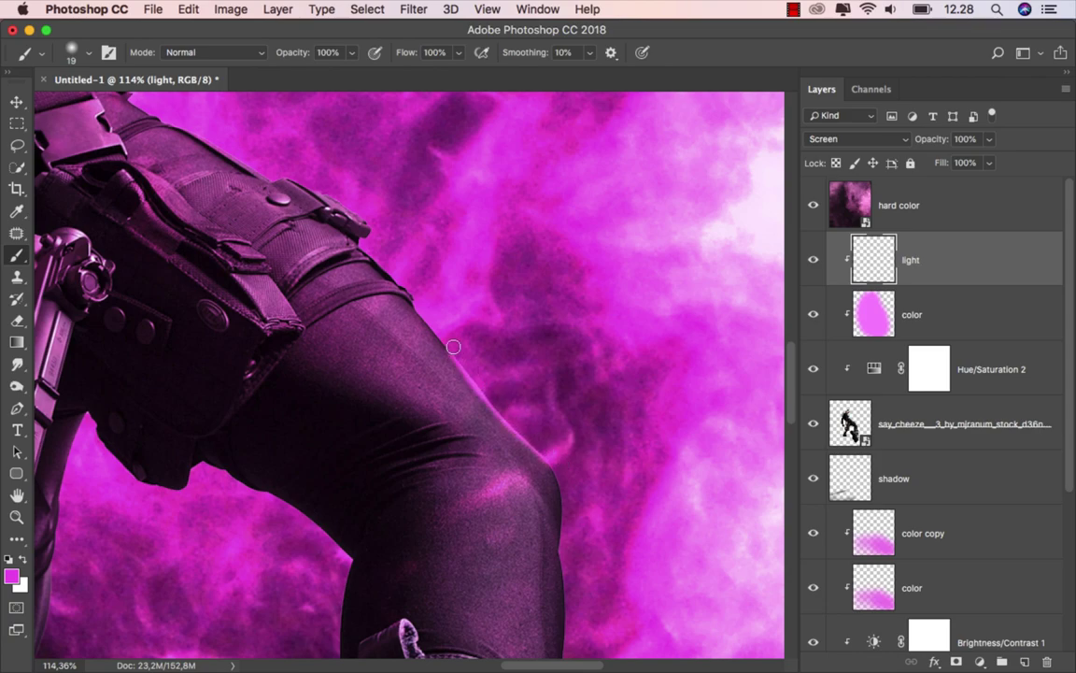
scroll(423, 306, "up", 3)
scroll(423, 305, "left", 3)
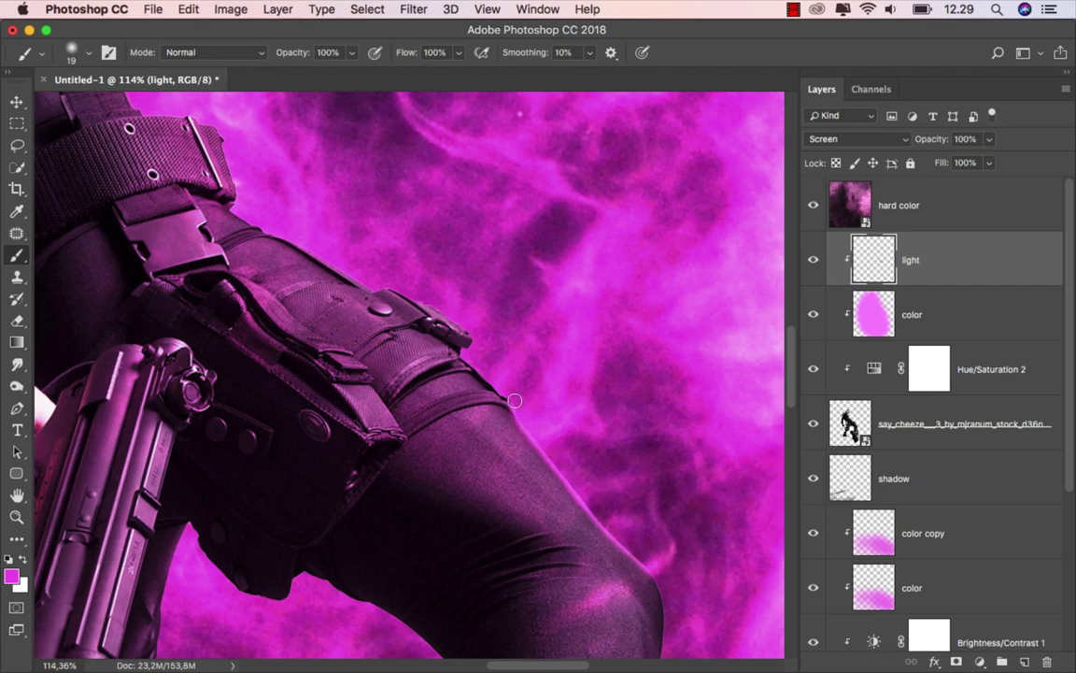
scroll(515, 400, "up", 1)
scroll(517, 373, "up", 3)
left_click_drag(510, 388, 448, 349)
scroll(540, 432, "down", 1)
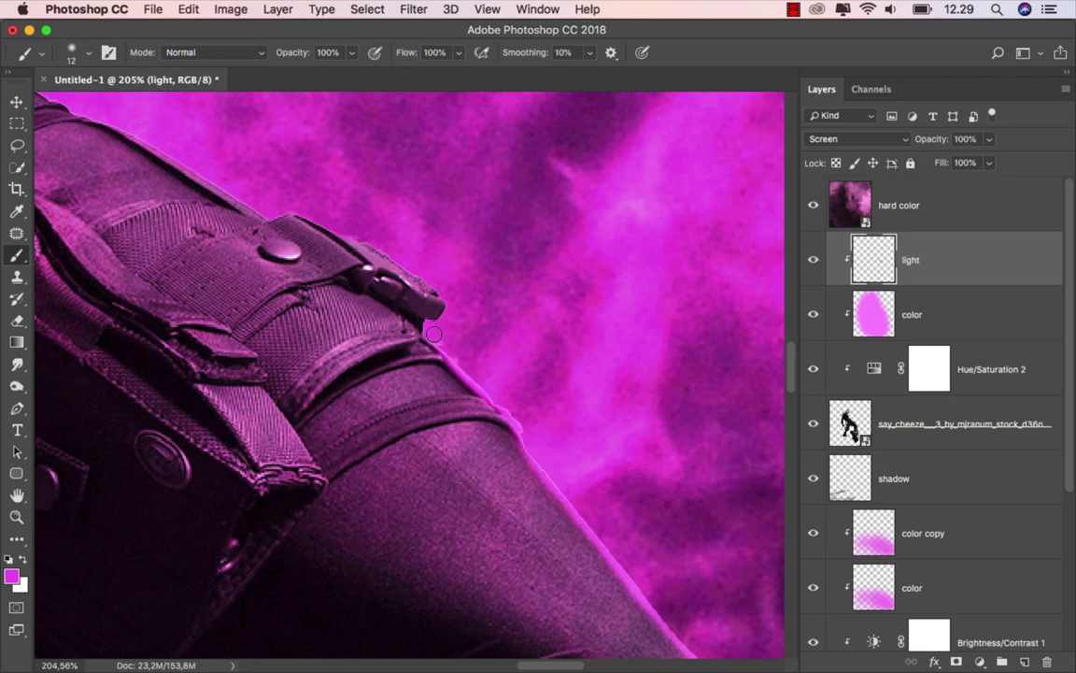
scroll(434, 334, "up", 3)
scroll(481, 421, "left", 3)
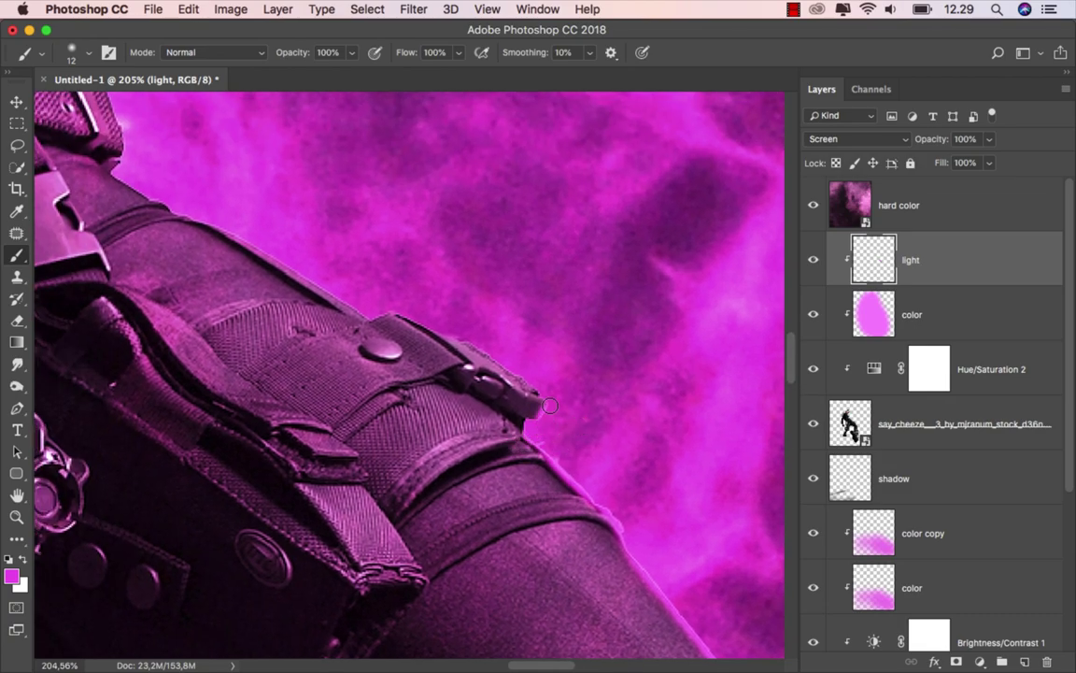
- Paint pink glow along the holster bag's upper edge and the belt's top edge
mouse_move(533, 382)
left_mouse_down()
mouse_move(378, 314)
mouse_move(267, 243)
left_mouse_up()
scroll(420, 364, "up", 3)
scroll(477, 411, "left", 4)
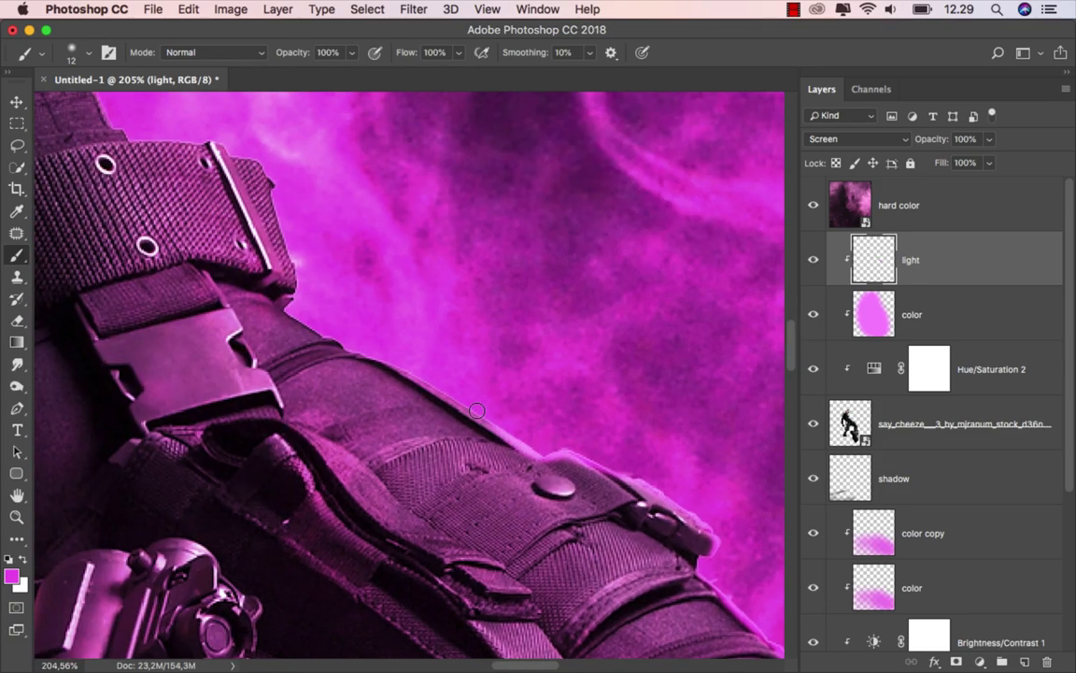
mouse_move(487, 413)
left_mouse_down()
mouse_move(297, 315)
mouse_move(436, 461)
mouse_move(384, 306)
mouse_move(329, 272)
mouse_move(241, 258)
left_mouse_up()
left_click_drag(316, 324, 448, 448)
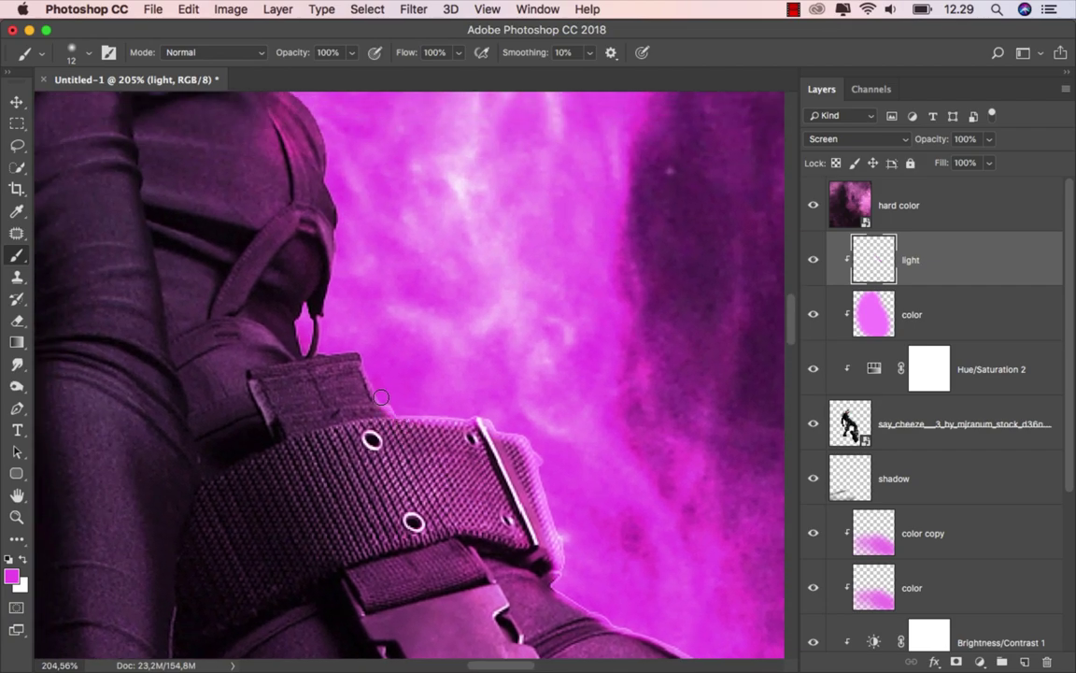
mouse_move(381, 397)
left_mouse_down()
mouse_move(323, 343)
mouse_move(418, 459)
mouse_move(413, 336)
mouse_move(443, 449)
left_mouse_up()
- Add rim light up the bust's right edge, the shoulder, and under the chin
mouse_move(461, 508)
left_mouse_down()
mouse_move(449, 451)
mouse_move(400, 396)
mouse_move(549, 490)
mouse_move(474, 435)
left_mouse_up()
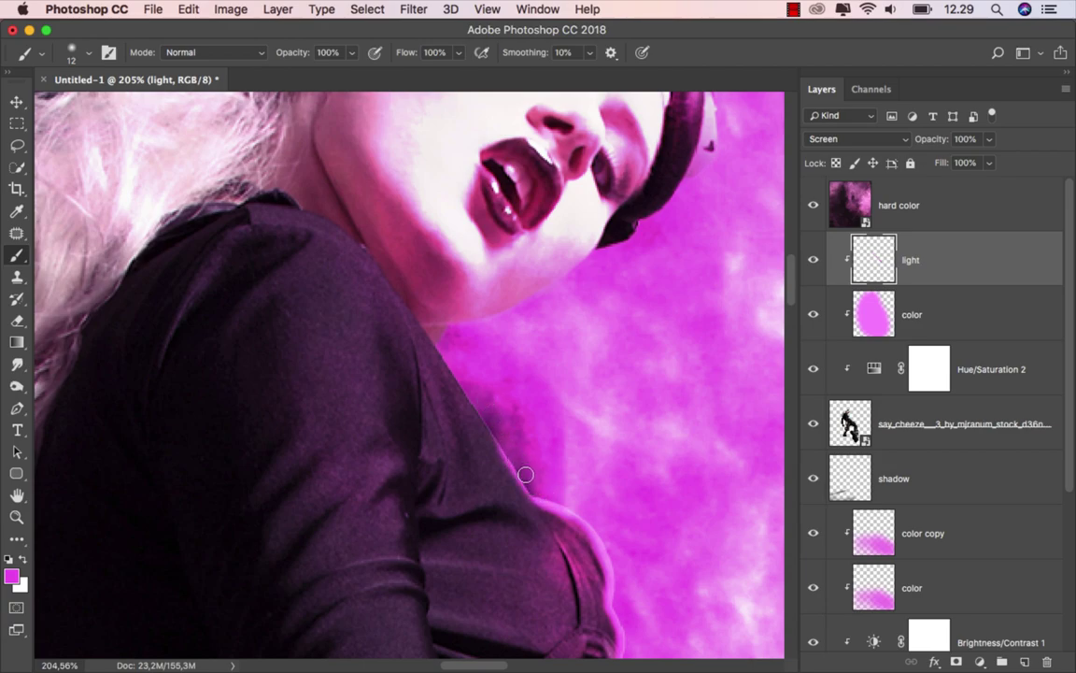
mouse_move(526, 475)
left_mouse_down()
mouse_move(449, 356)
mouse_move(489, 320)
mouse_move(493, 368)
mouse_move(425, 425)
left_mouse_up()
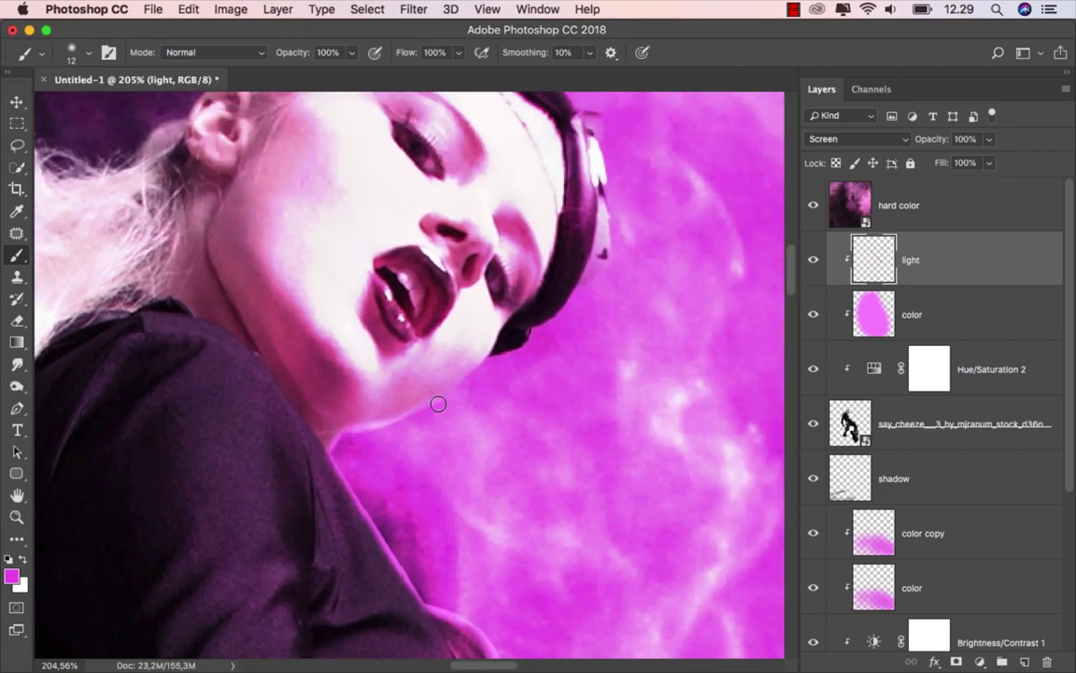
left_click_drag(392, 365, 423, 344)
mouse_move(418, 413)
left_mouse_down()
mouse_move(502, 378)
mouse_move(436, 453)
left_mouse_up()
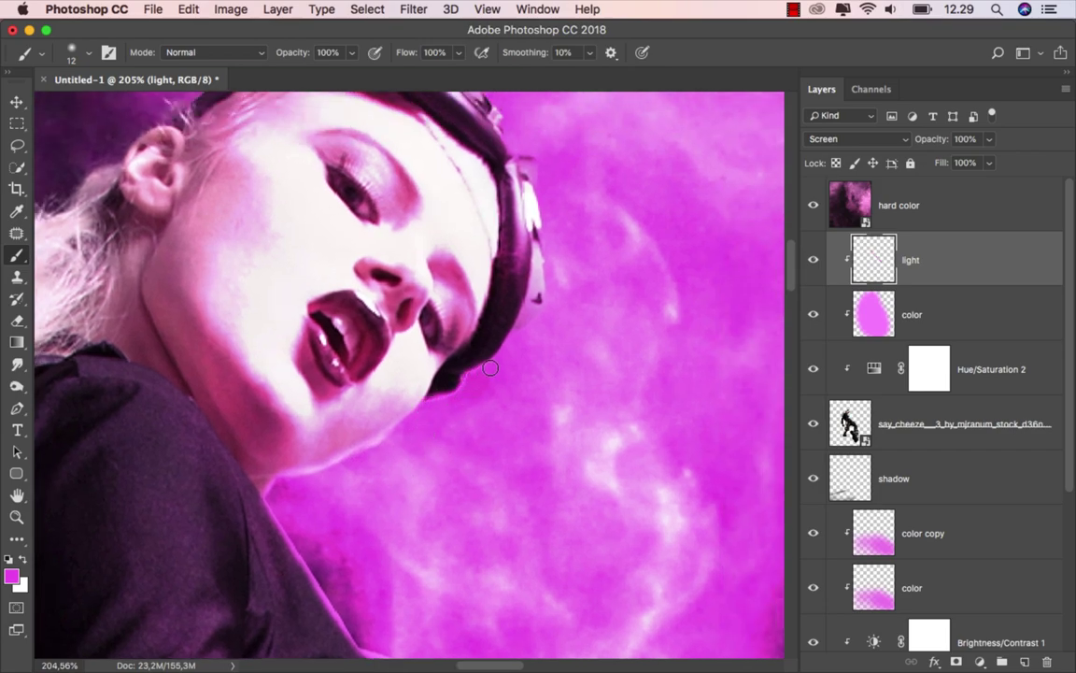
- Brighten the edge of the goggles with pink rim light
scroll(551, 347, "down", 3)
scroll(610, 380, "down", 1)
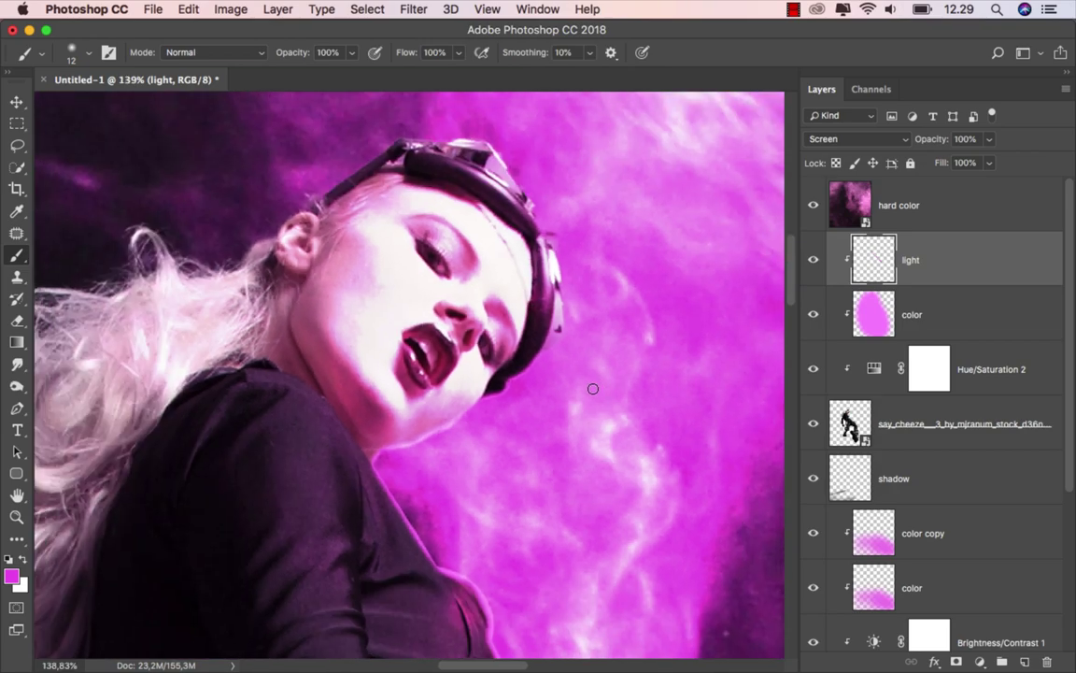
scroll(592, 387, "down", 1)
scroll(548, 211, "up", 3)
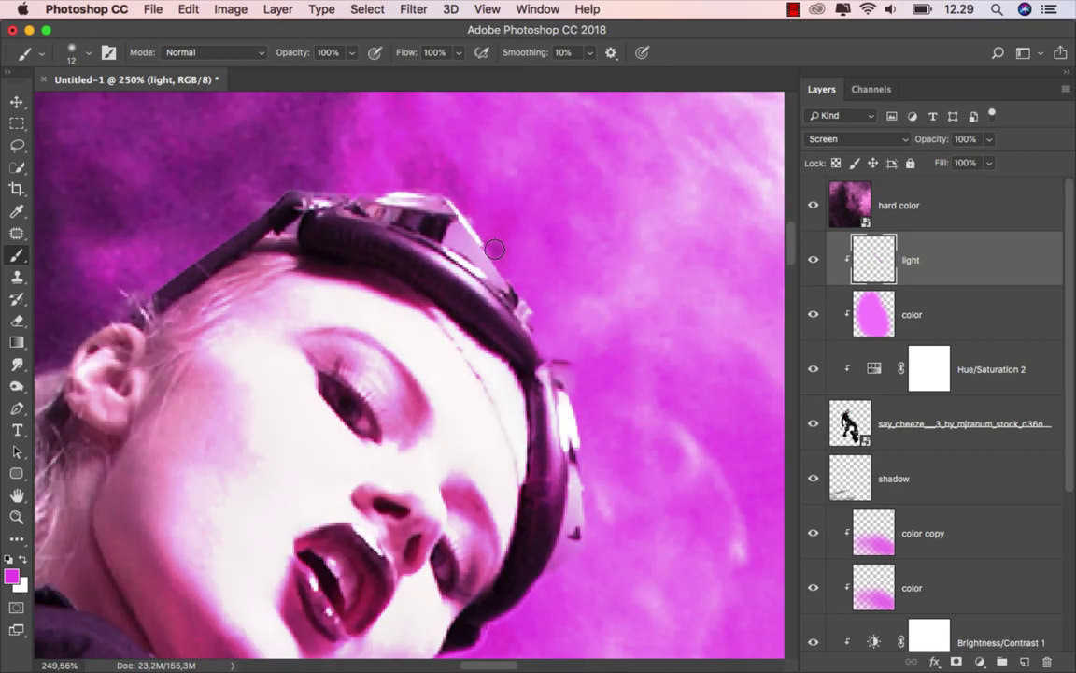
mouse_move(495, 248)
left_mouse_down()
mouse_move(538, 338)
mouse_move(592, 509)
mouse_move(334, 188)
mouse_move(281, 172)
left_mouse_up()
- Paint pink rim light along the thigh and knee edge, down toward the boot
scroll(402, 327, "down", 3)
scroll(468, 445, "down", 3)
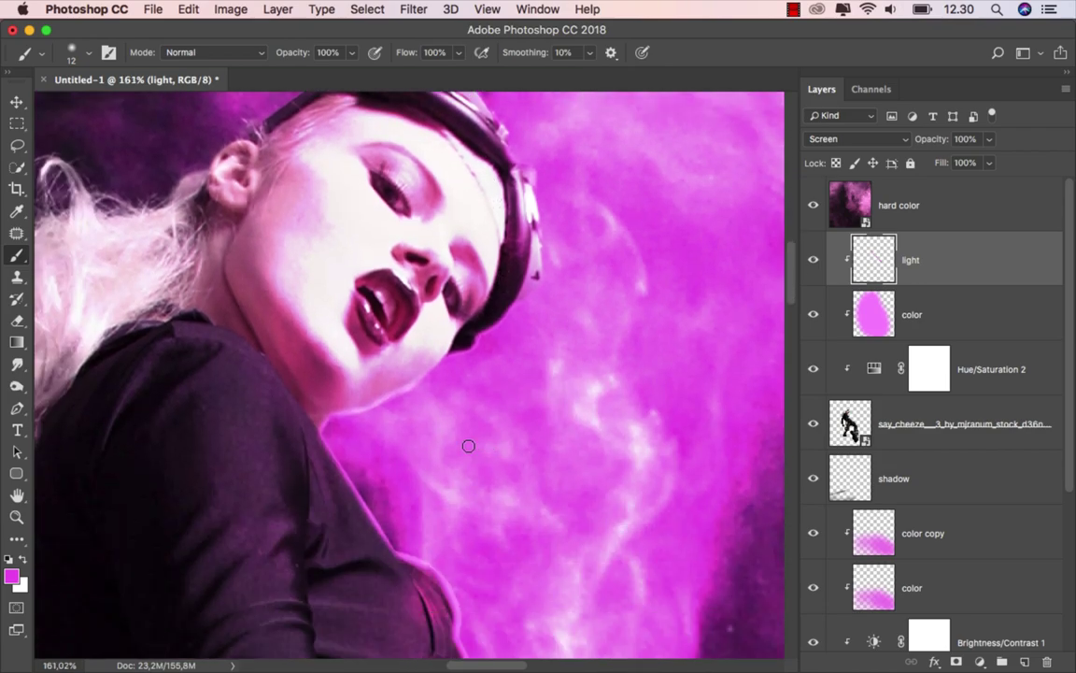
scroll(474, 434, "down", 3)
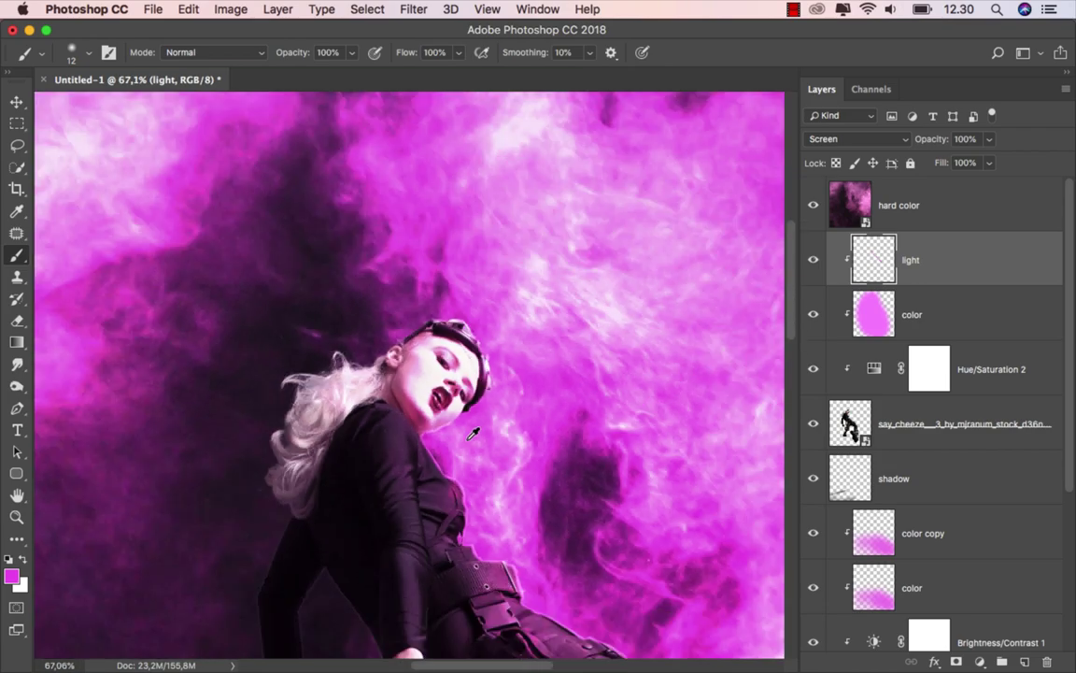
scroll(473, 433, "down", 4)
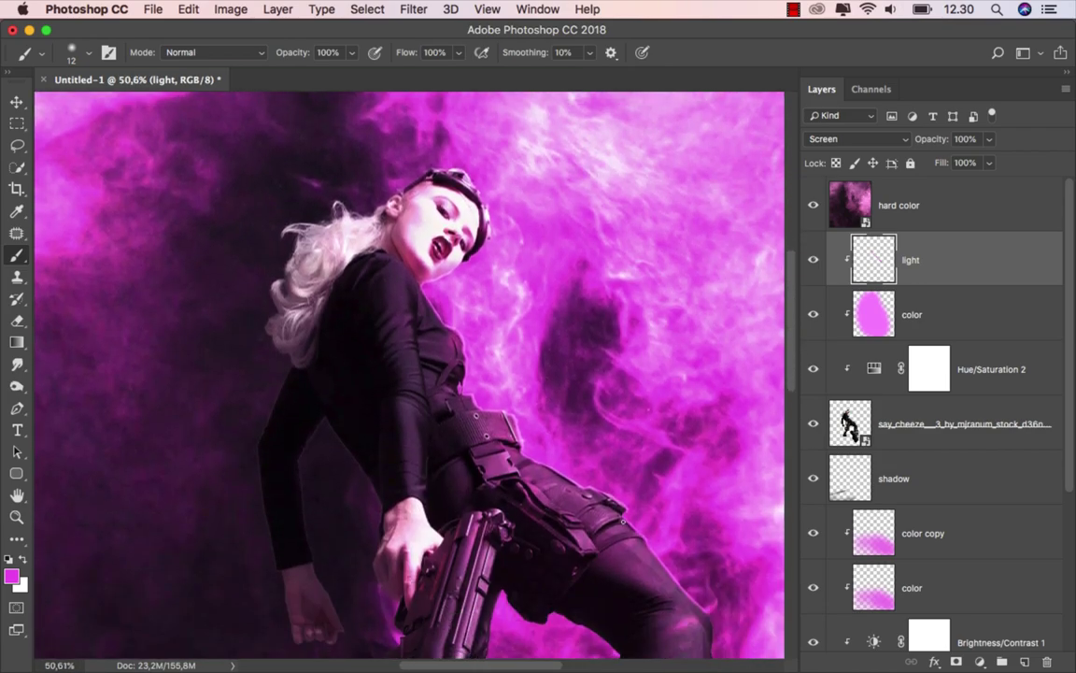
scroll(377, 367, "down", 5)
scroll(377, 367, "right", 4)
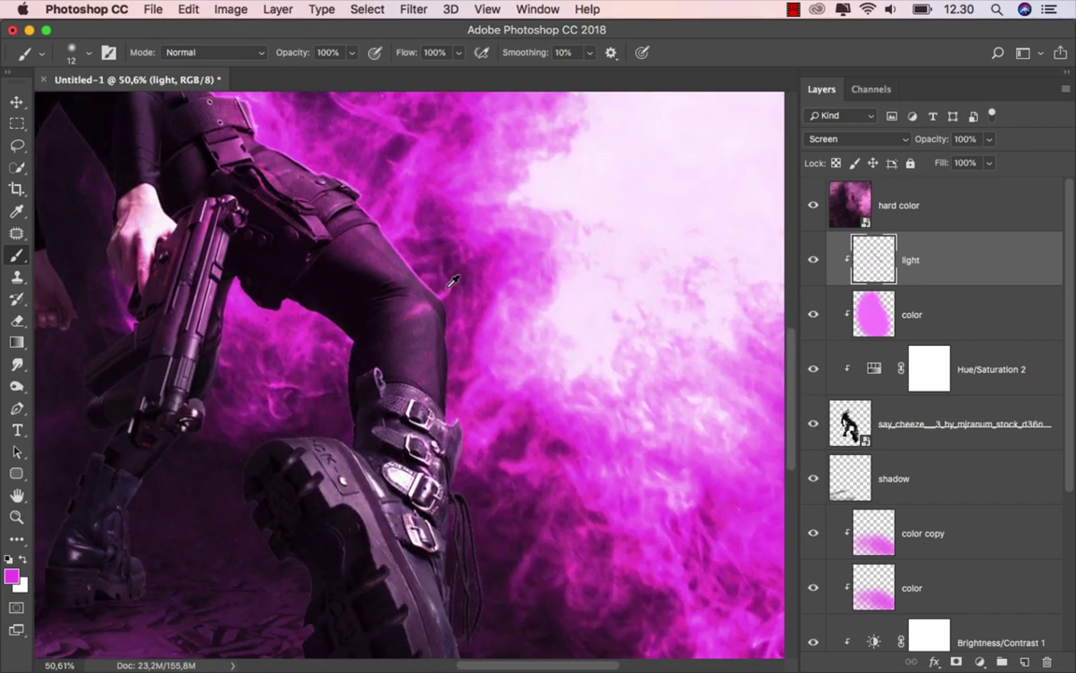
scroll(453, 280, "up", 3)
scroll(440, 282, "up", 1)
scroll(425, 278, "up", 2)
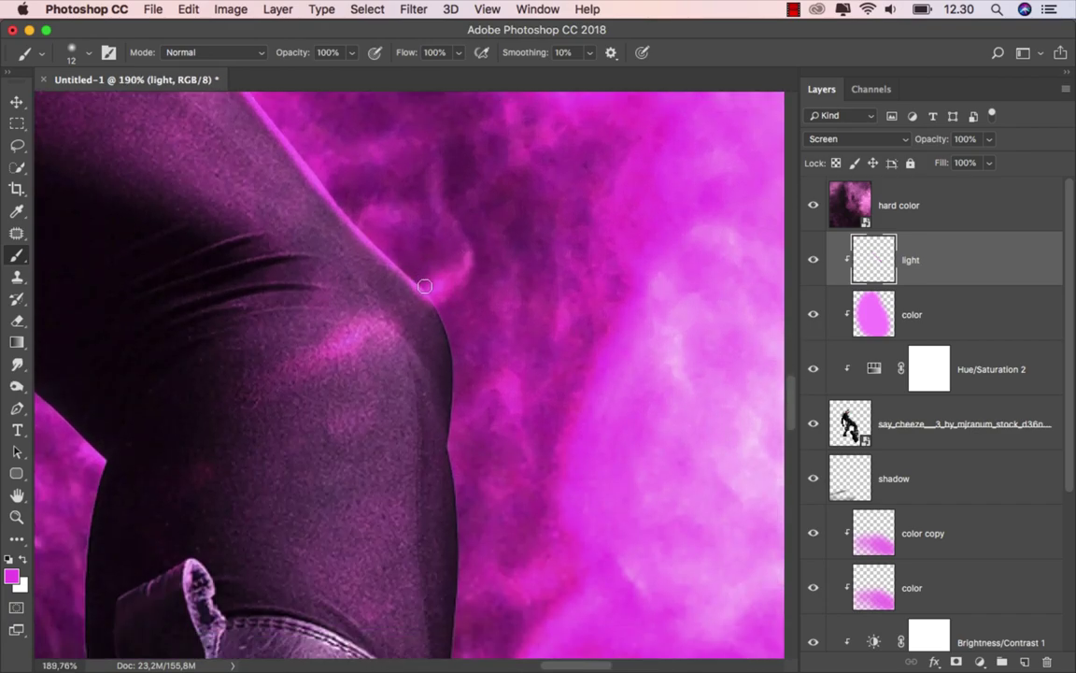
mouse_move(424, 286)
left_mouse_down()
mouse_move(451, 353)
mouse_move(458, 504)
mouse_move(451, 203)
mouse_move(446, 437)
mouse_move(411, 213)
mouse_move(419, 183)
mouse_move(436, 282)
left_mouse_up()
scroll(450, 203, "down", 1)
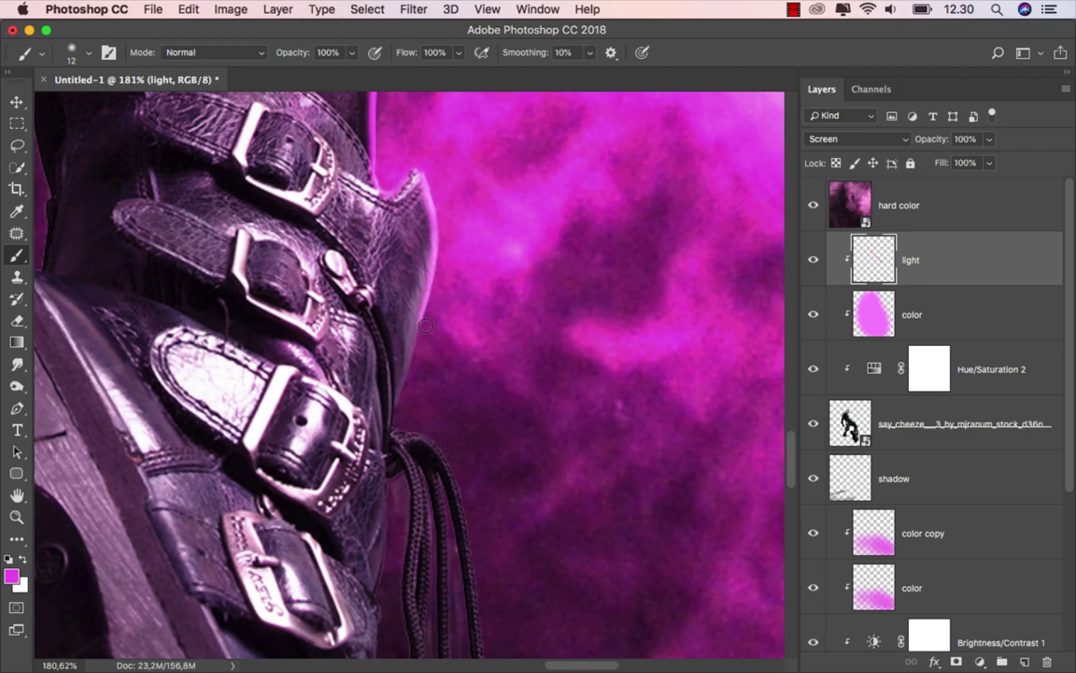
scroll(405, 347, "down", 1)
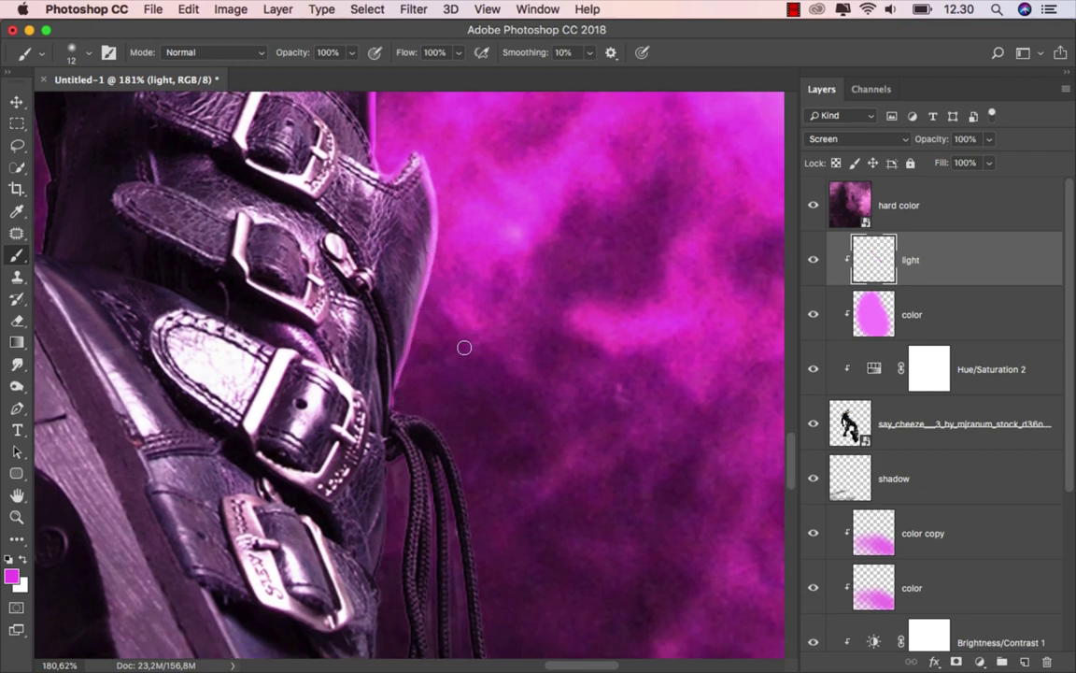
scroll(464, 348, "down", 4)
scroll(449, 300, "down", 1)
- Shrink the brush to 6 px and paint pink rim light down a shoelace
left_click_drag(432, 227, 429, 224)
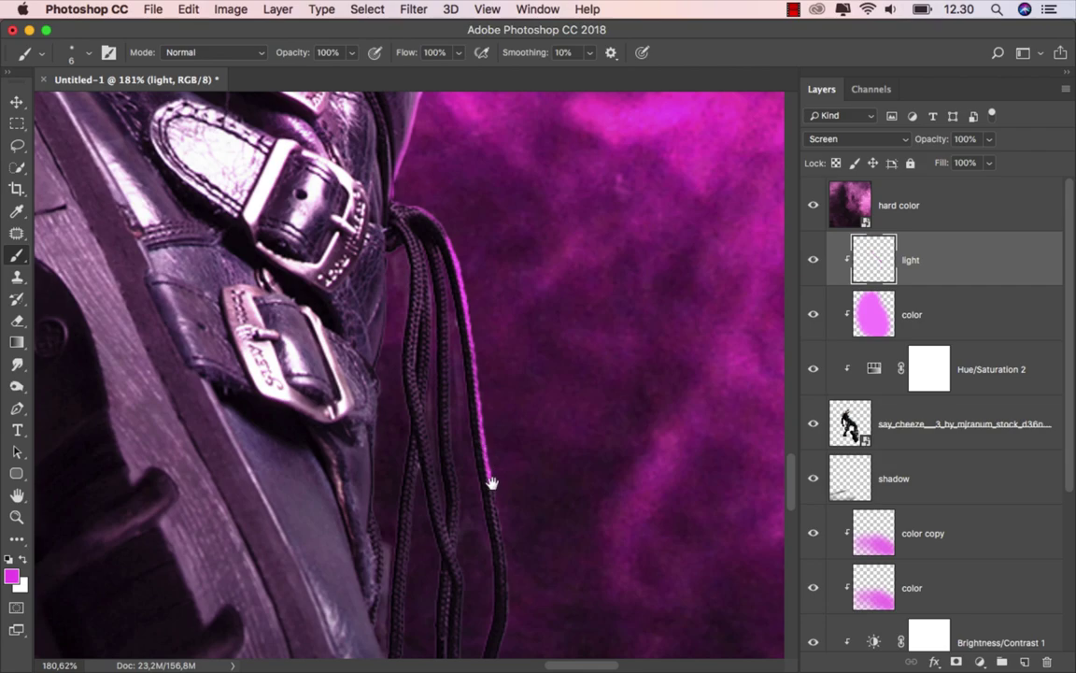
scroll(493, 483, "down", 3)
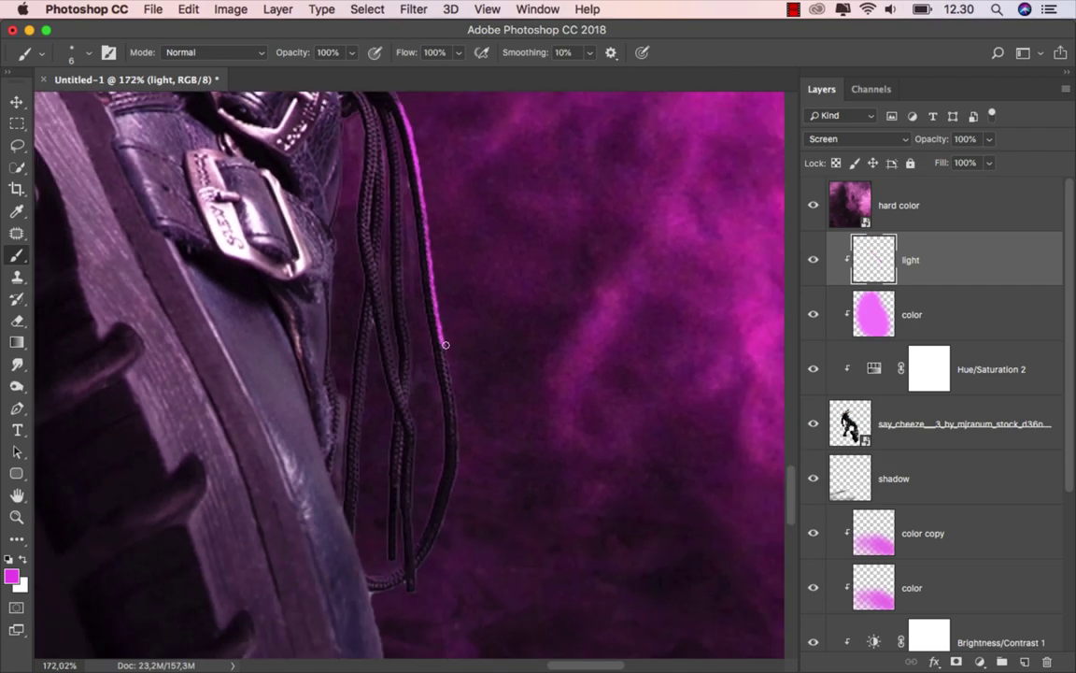
left_click_drag(444, 345, 458, 427)
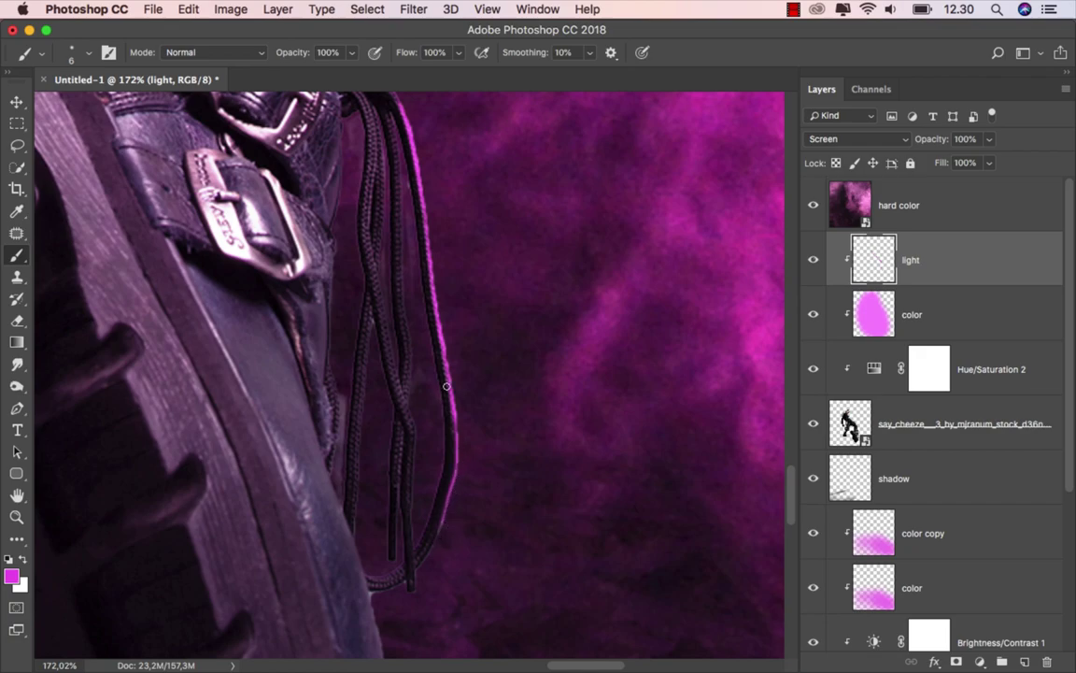
- At 4 px, trace the lower shoelaces and boot edge with pink rim light
left_click_drag(392, 184, 396, 136)
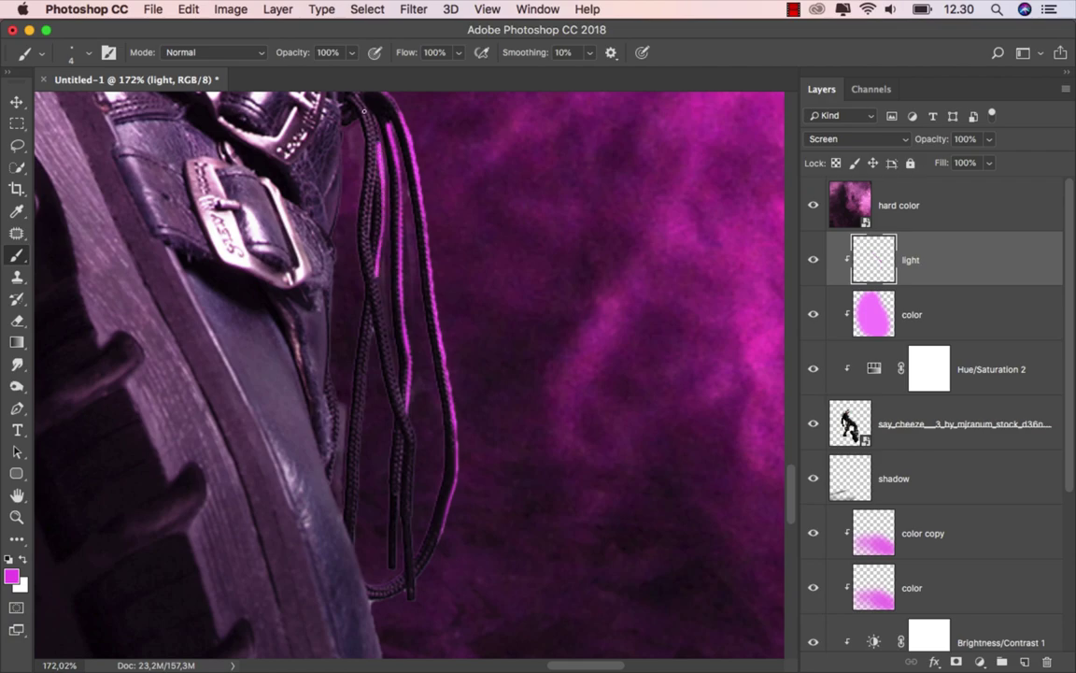
scroll(388, 212, "up", 2)
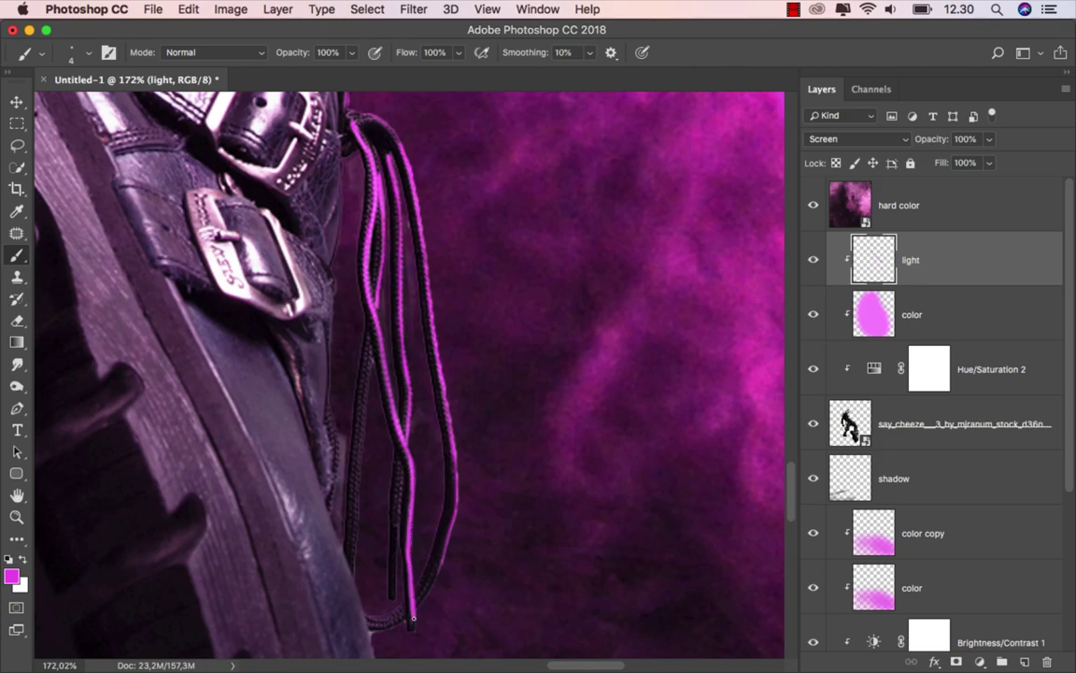
left_click_drag(425, 595, 426, 505)
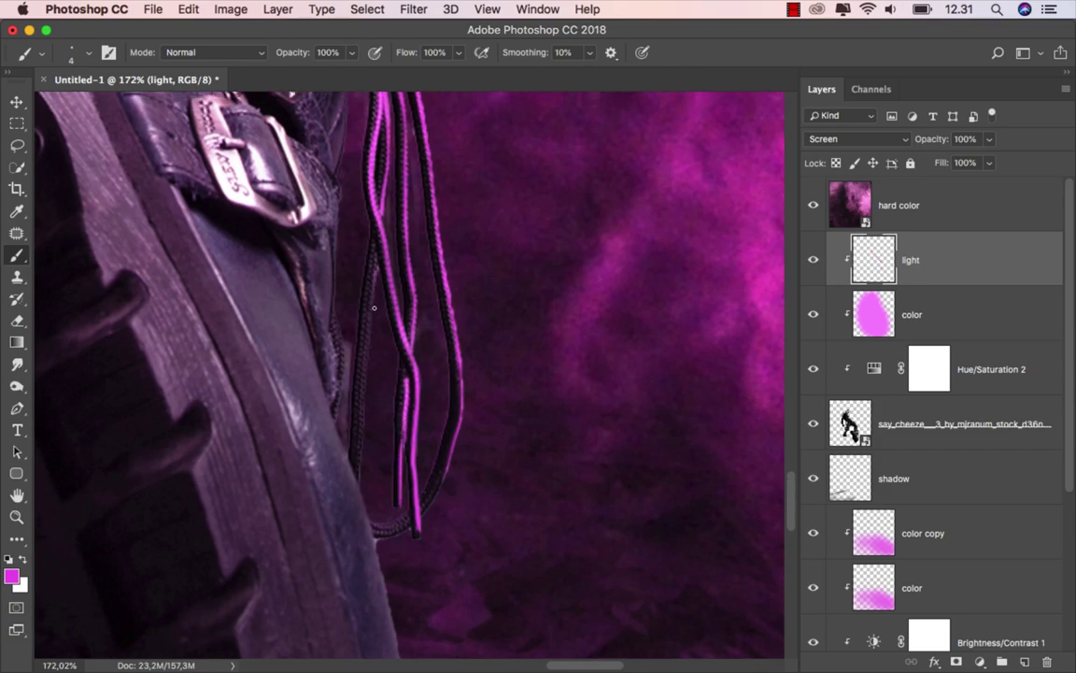
left_click_drag(374, 281, 375, 285)
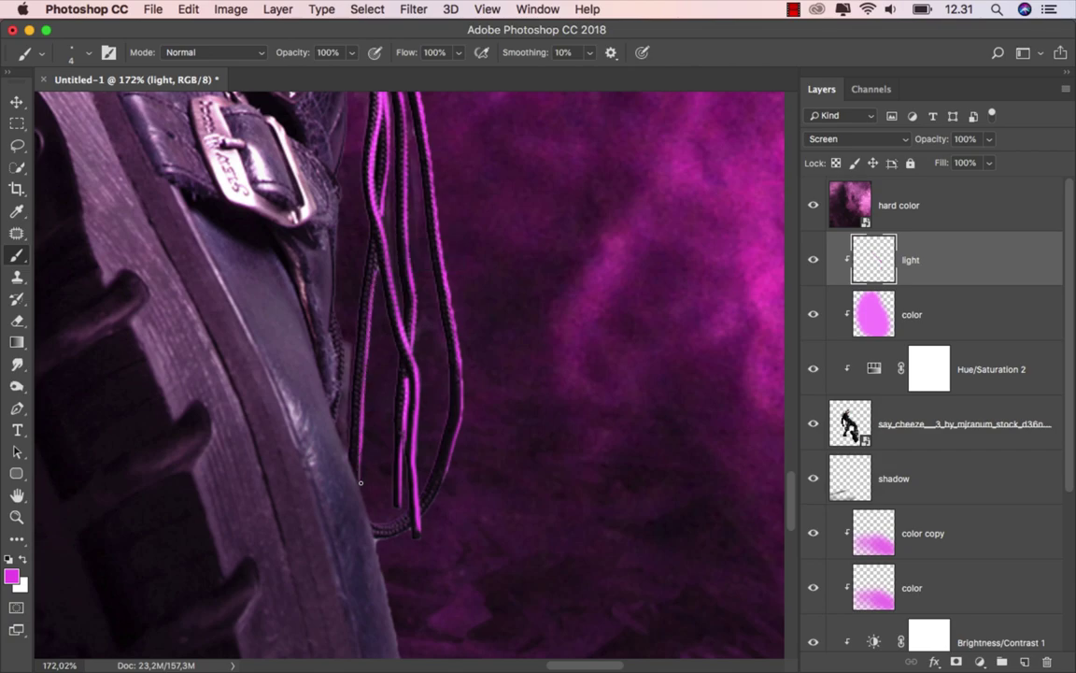
scroll(346, 314, "up", 3)
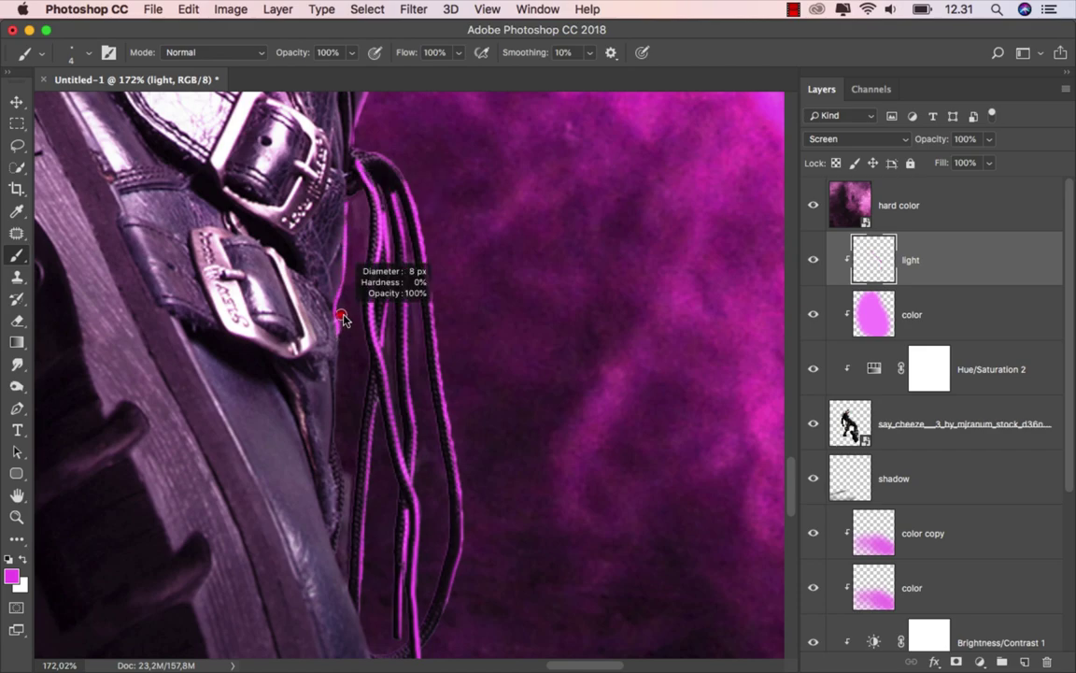
left_click_drag(339, 316, 333, 429)
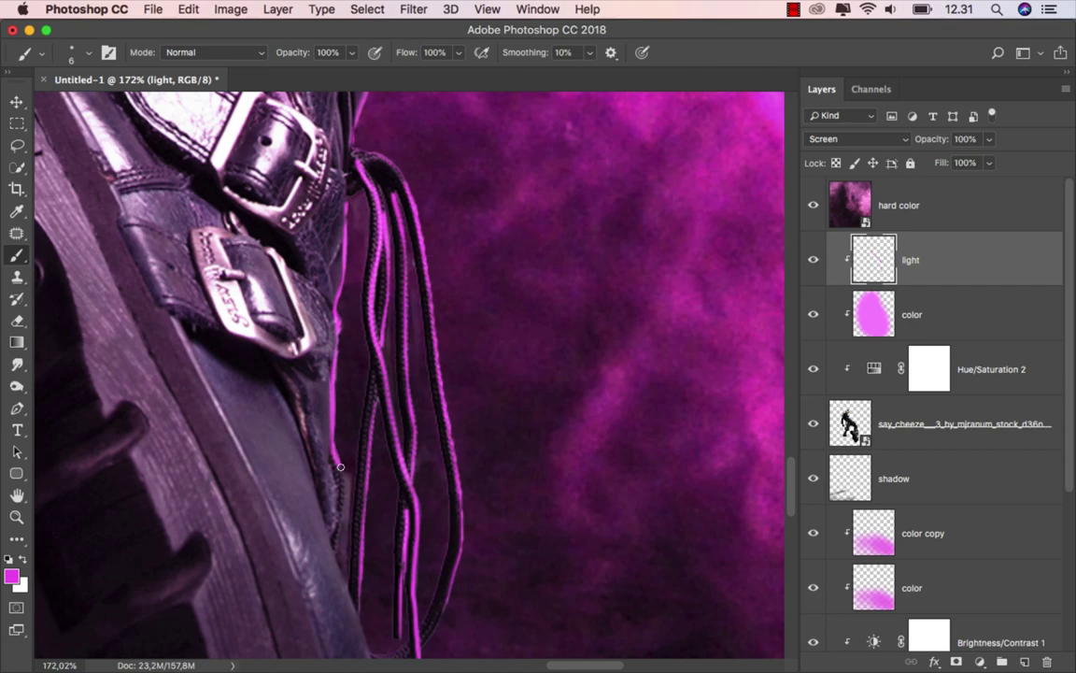
- Paint magenta rim light up and down the boot edge with a slightly smaller brush
scroll(355, 434, "down", 5)
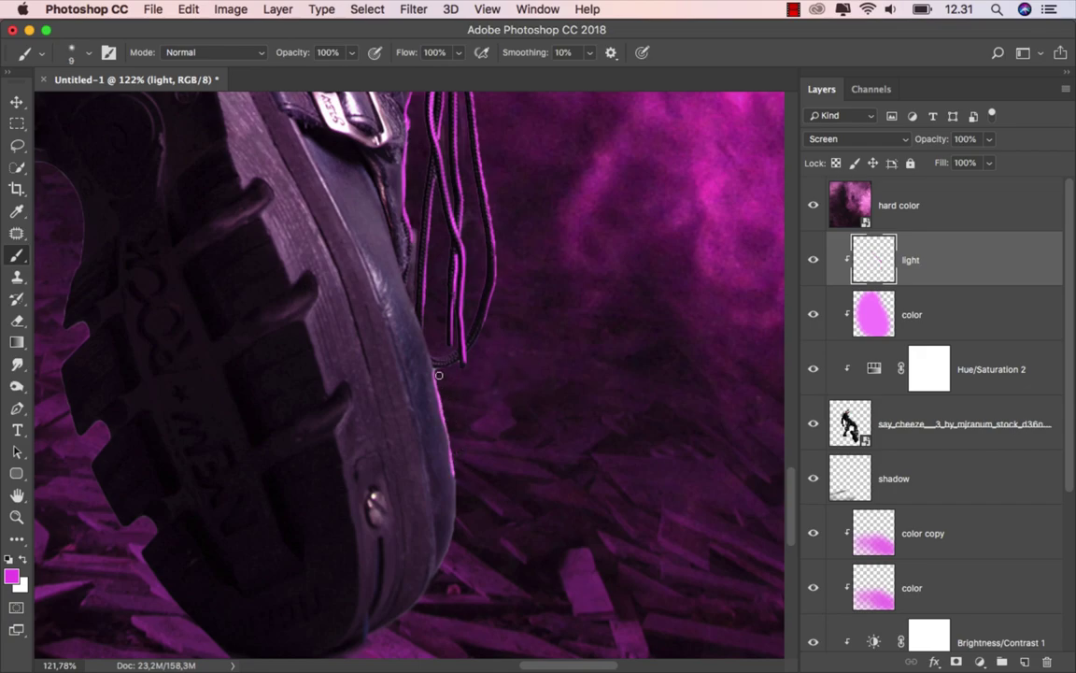
left_click_drag(436, 373, 455, 508)
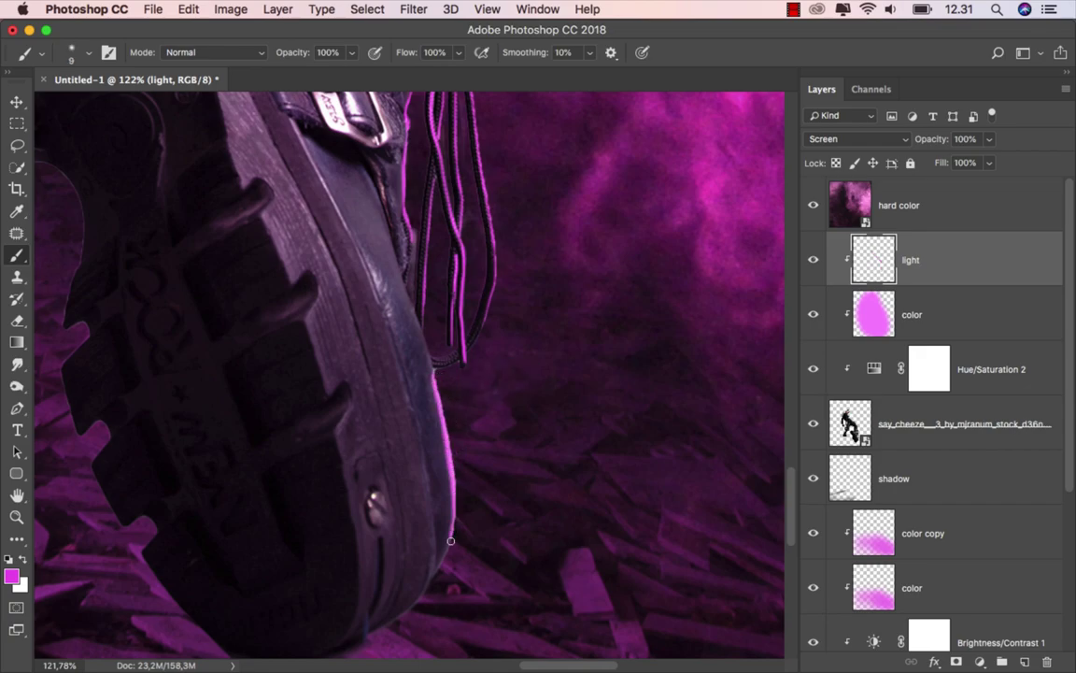
scroll(467, 524, "up", 1)
scroll(473, 512, "down", 3)
scroll(473, 512, "down", 1)
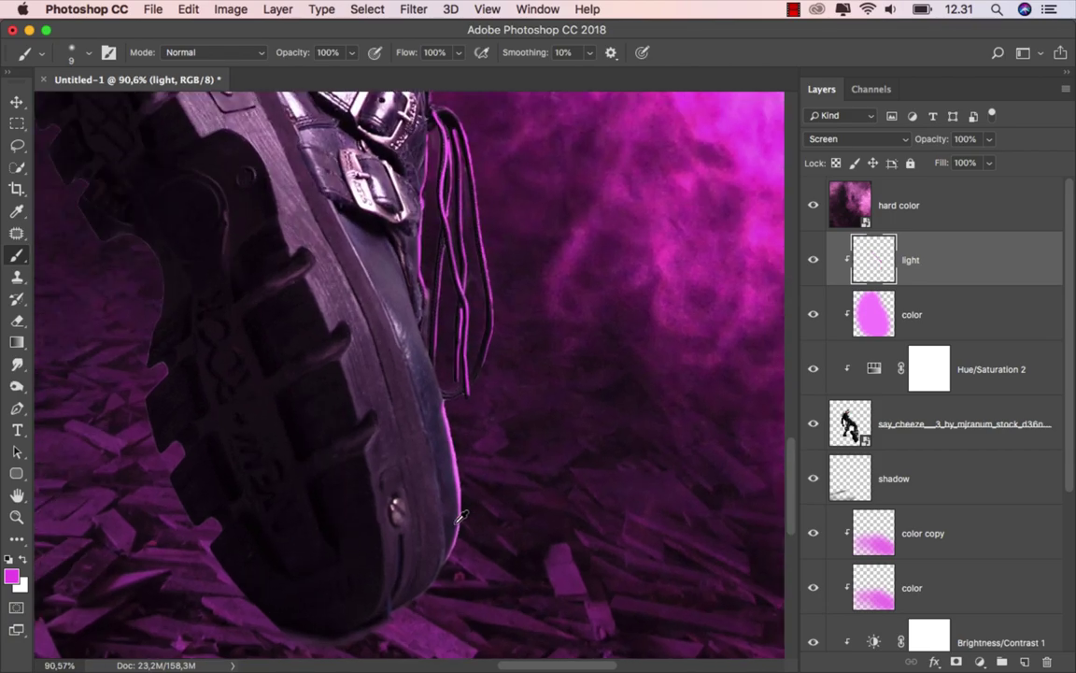
scroll(467, 505, "up", 2)
scroll(461, 497, "up", 1)
key("bracketleft")
key("bracketleft")
scroll(442, 464, "up", 2)
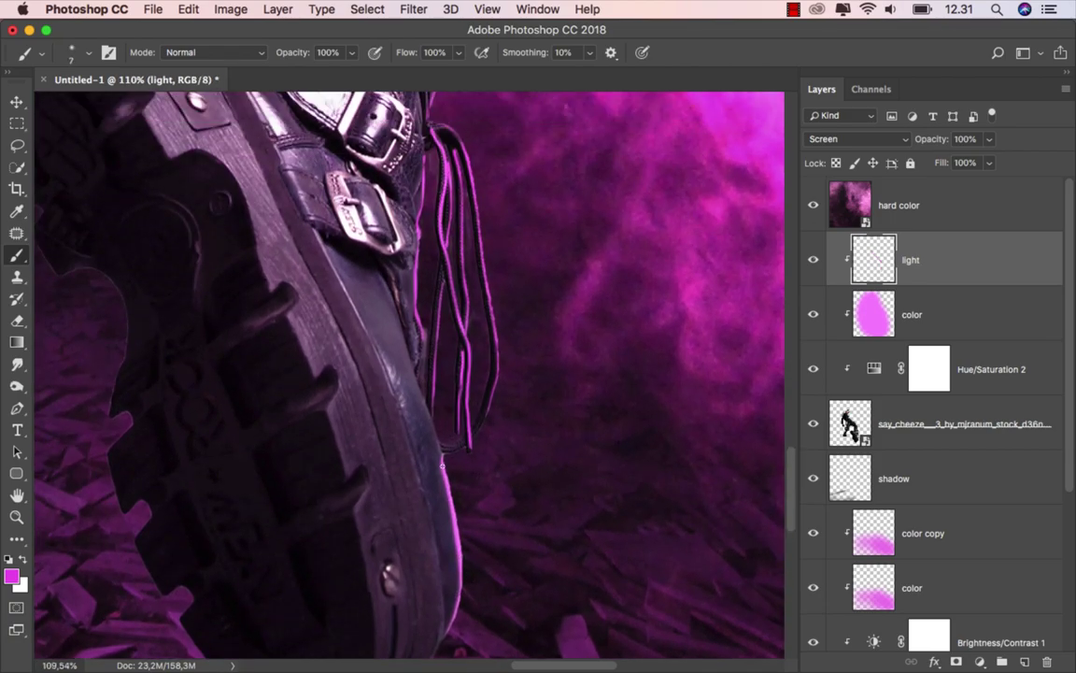
left_click_drag(437, 445, 370, 264)
- Add rim light along the boot beside the lower buckle and its upper edge
scroll(370, 263, "up", 5)
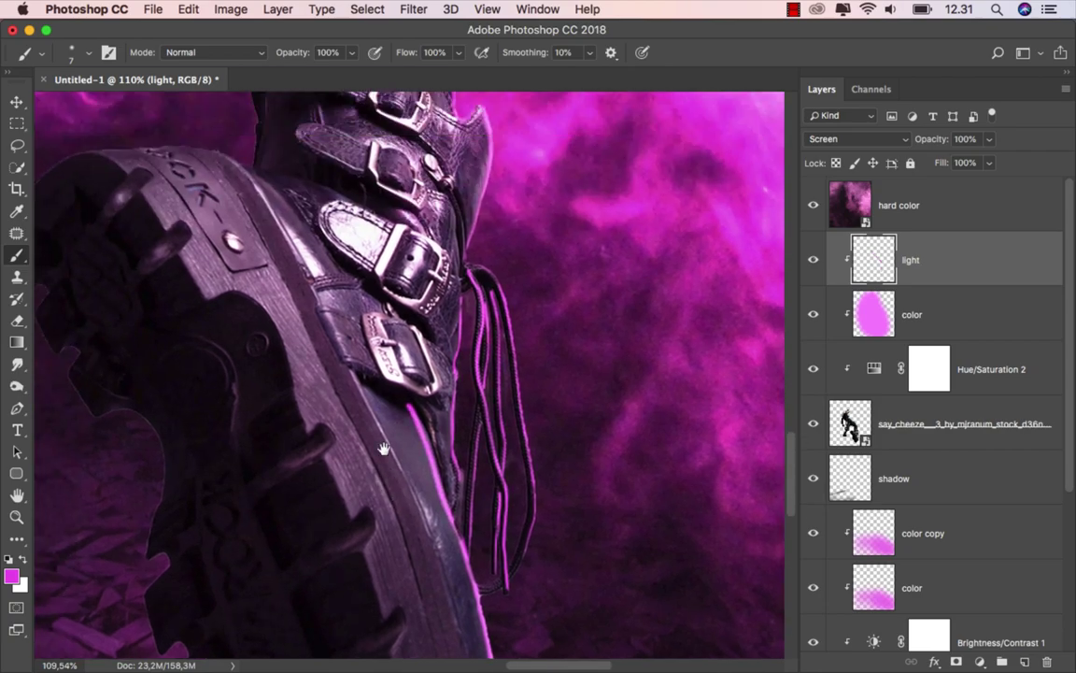
scroll(370, 264, "up", 2)
left_click_drag(449, 435, 459, 378)
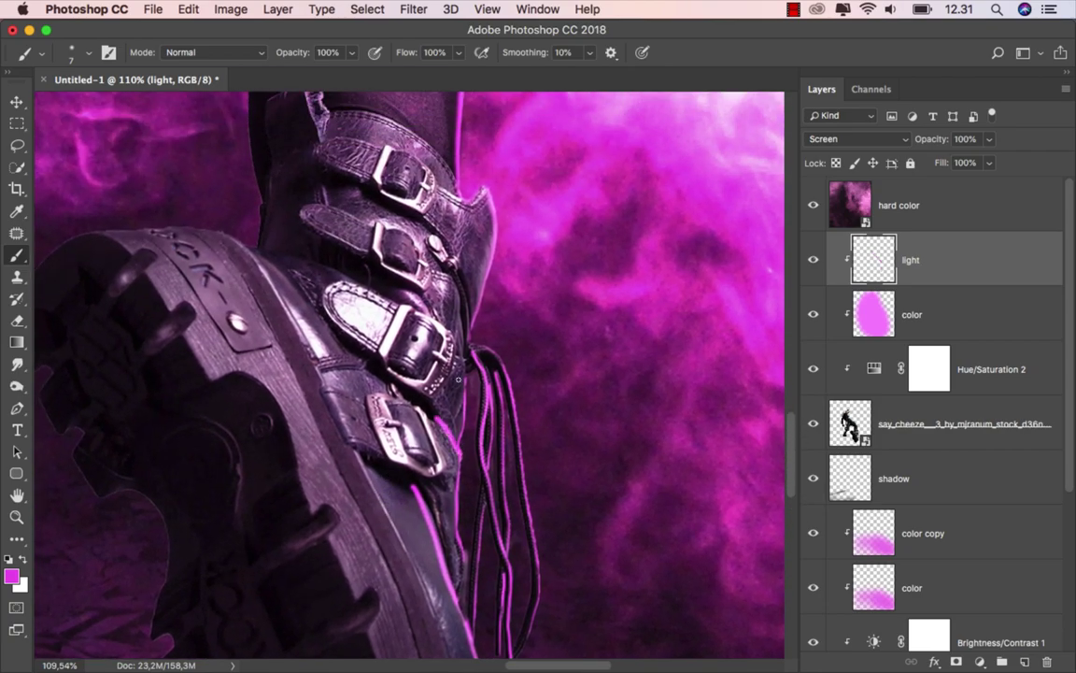
scroll(455, 369, "up", 4)
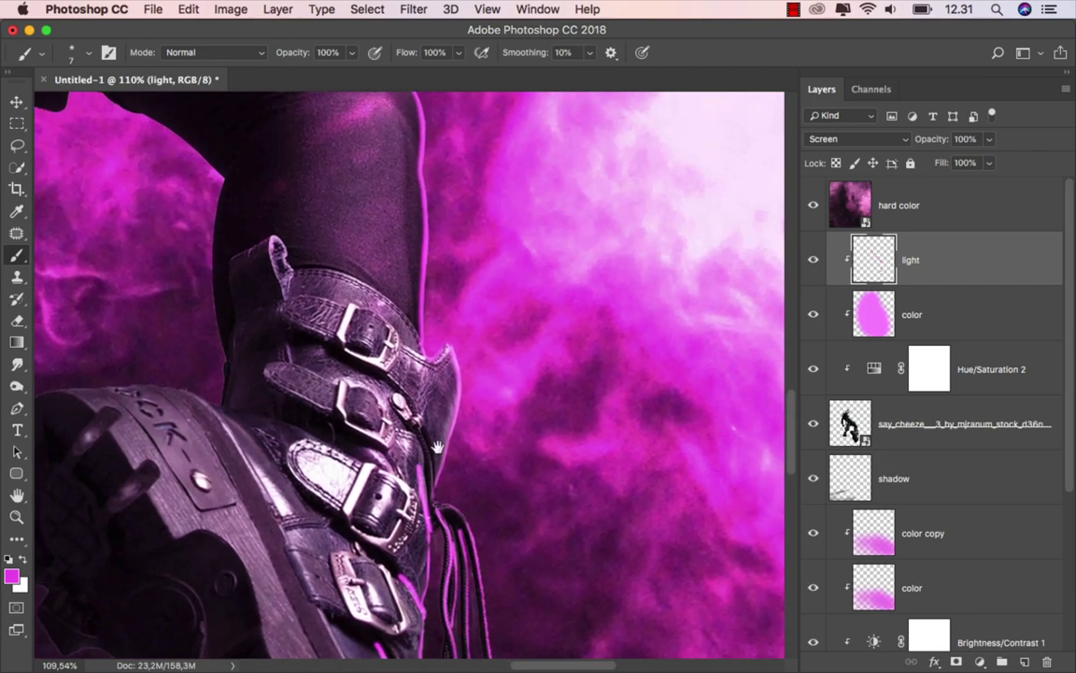
scroll(455, 369, "up", 1)
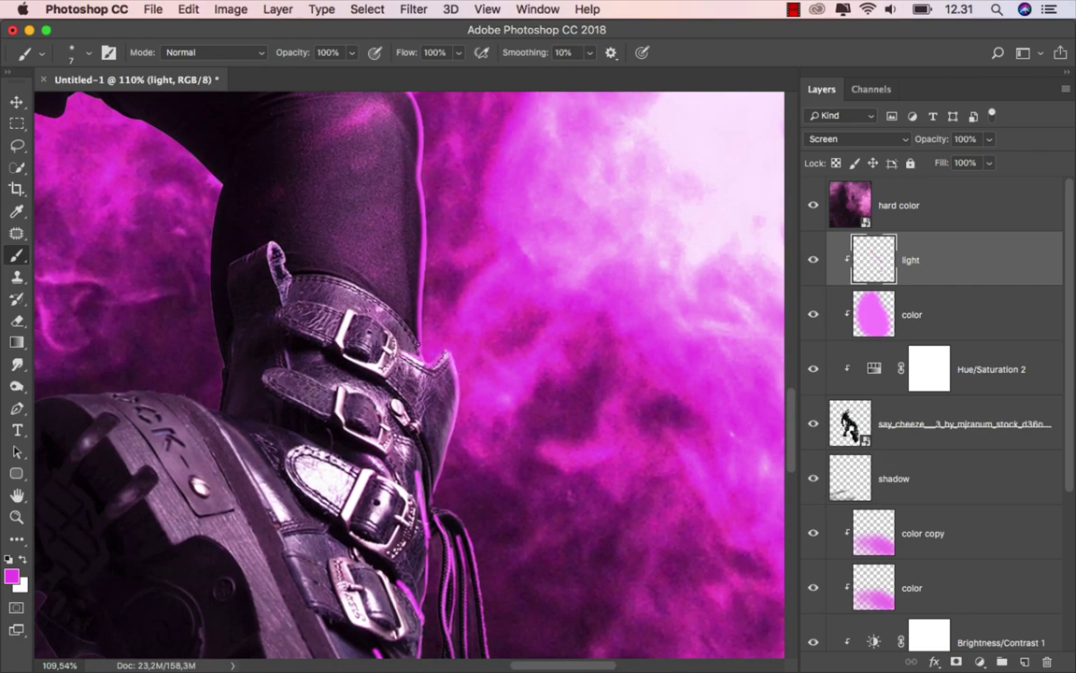
mouse_move(417, 346)
left_mouse_down()
mouse_move(348, 272)
mouse_move(401, 467)
left_mouse_up()
- Paint a magenta rim stroke along the holster strap
left_click_drag(373, 280, 372, 387)
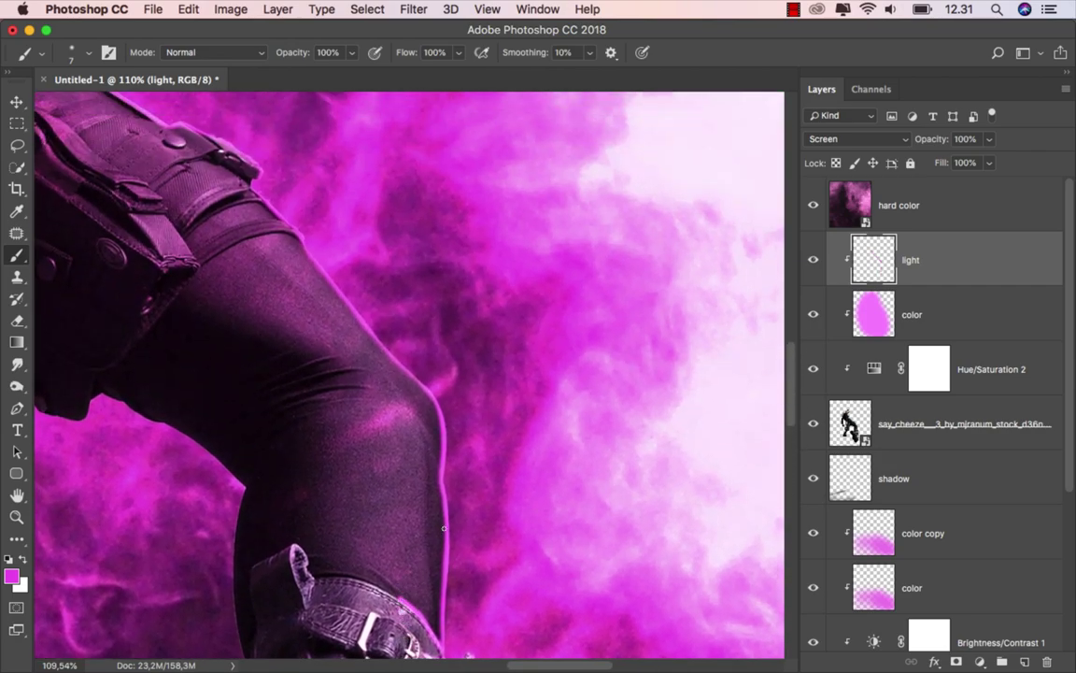
left_click_drag(339, 338, 420, 461)
scroll(421, 460, "up", 5)
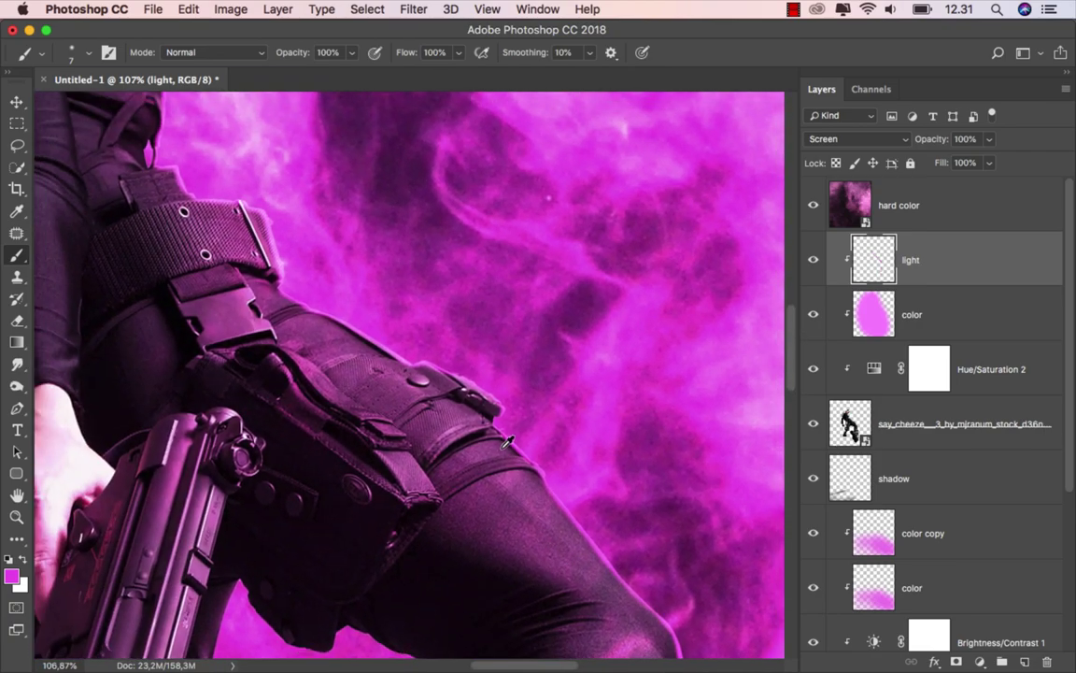
scroll(434, 379, "down", 1)
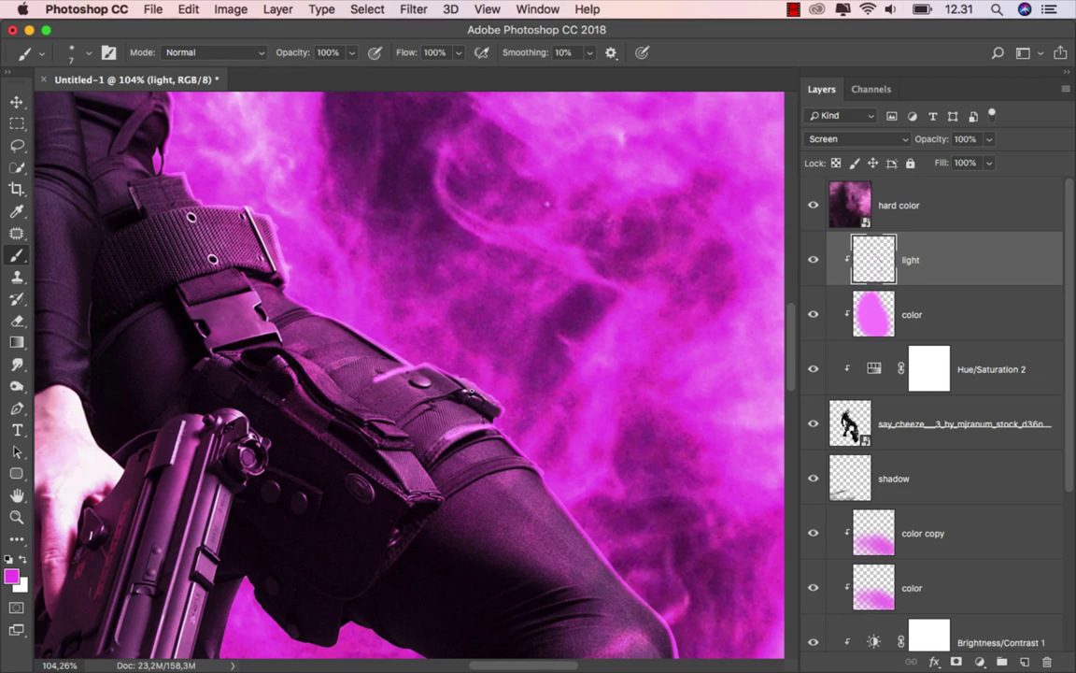
left_click_drag(470, 393, 411, 411)
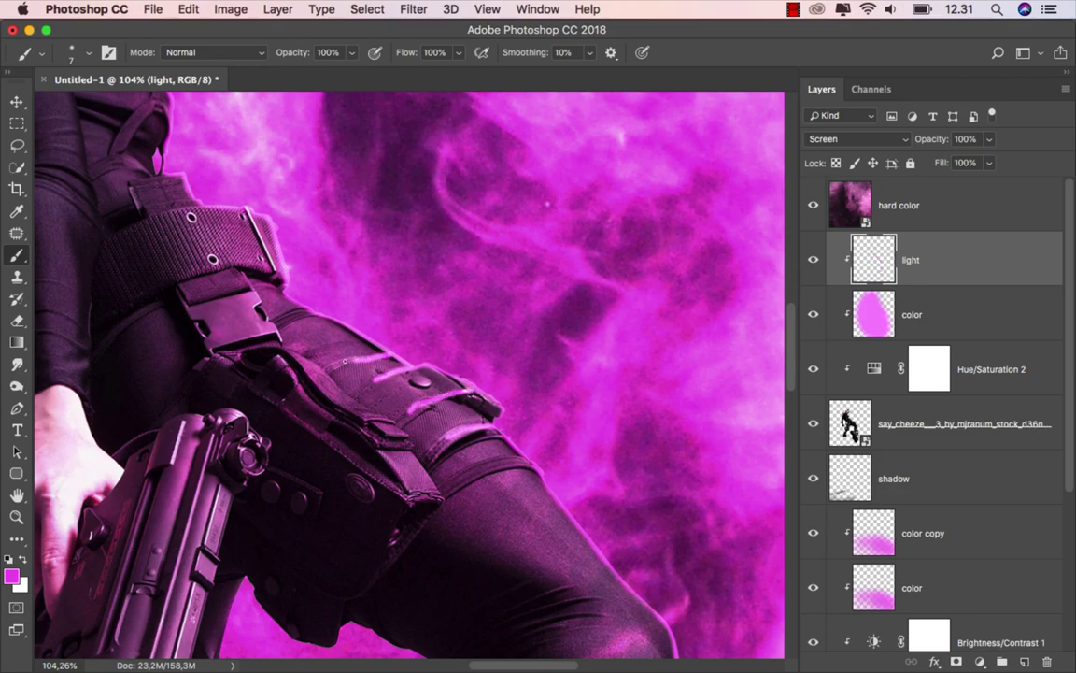
- Paint a bright magenta highlight along the belt's upper edge
left_click_drag(344, 359, 454, 454)
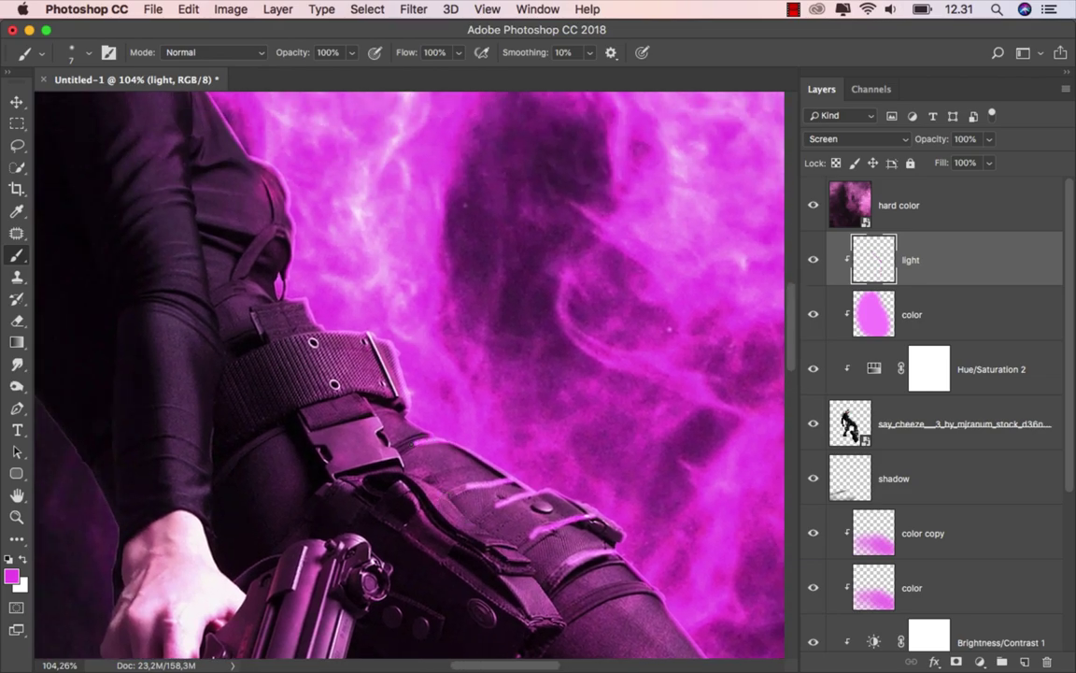
left_click_drag(392, 391, 329, 351)
mouse_move(350, 304)
left_mouse_down()
mouse_move(241, 311)
mouse_move(340, 451)
left_mouse_up()
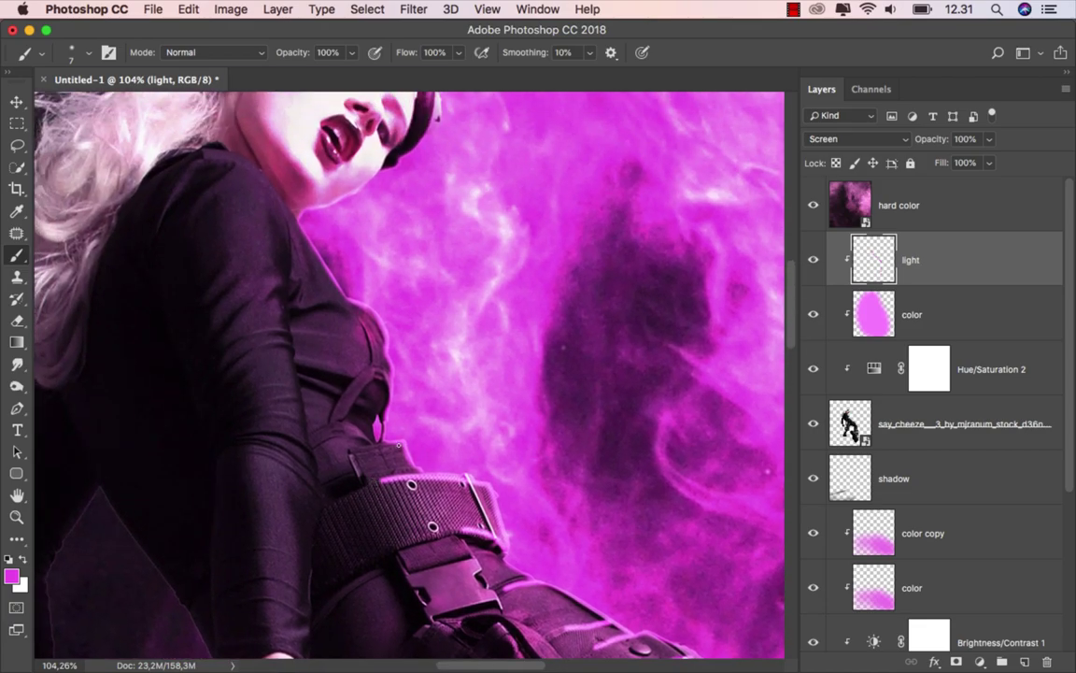
left_click_drag(385, 360, 425, 472)
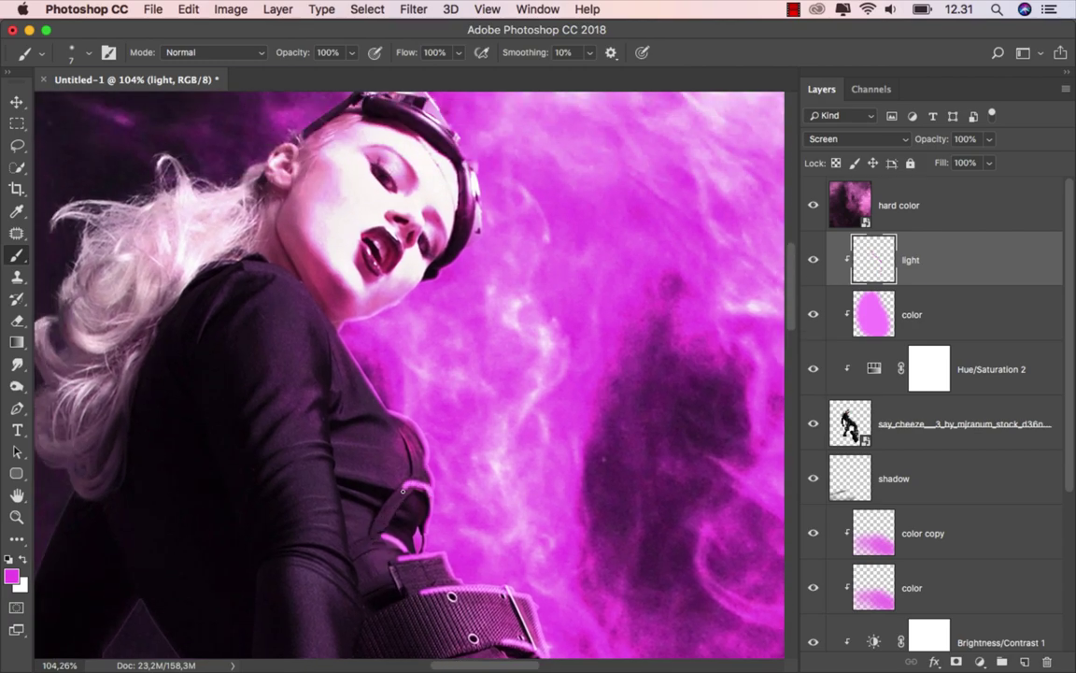
left_click_drag(362, 357, 389, 451)
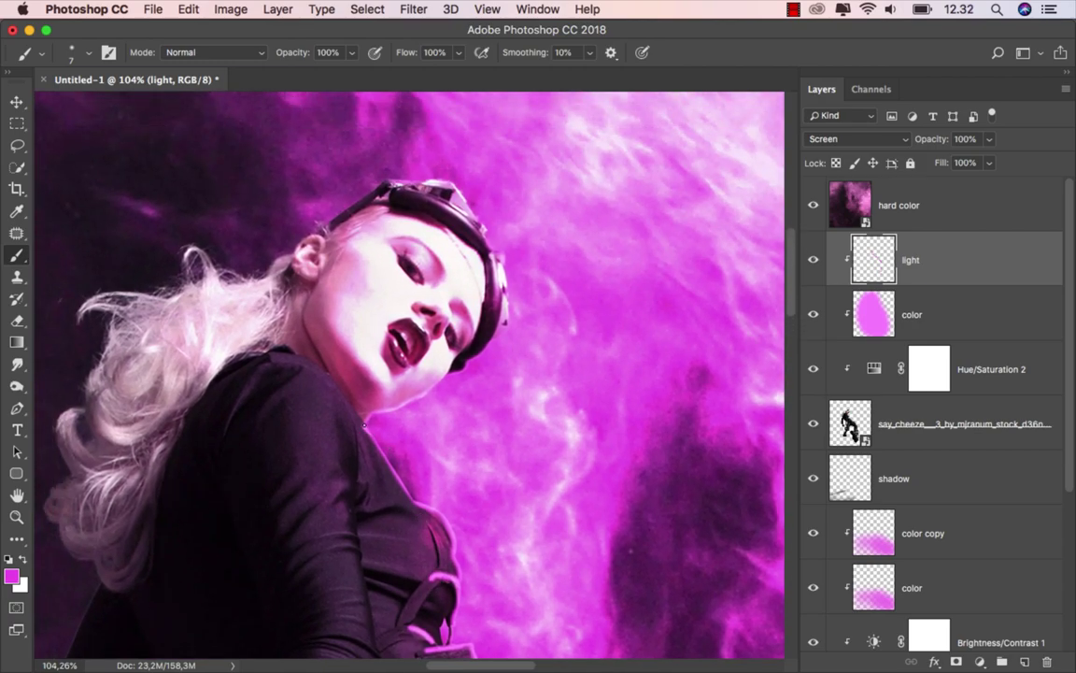
scroll(421, 474, "down", 1)
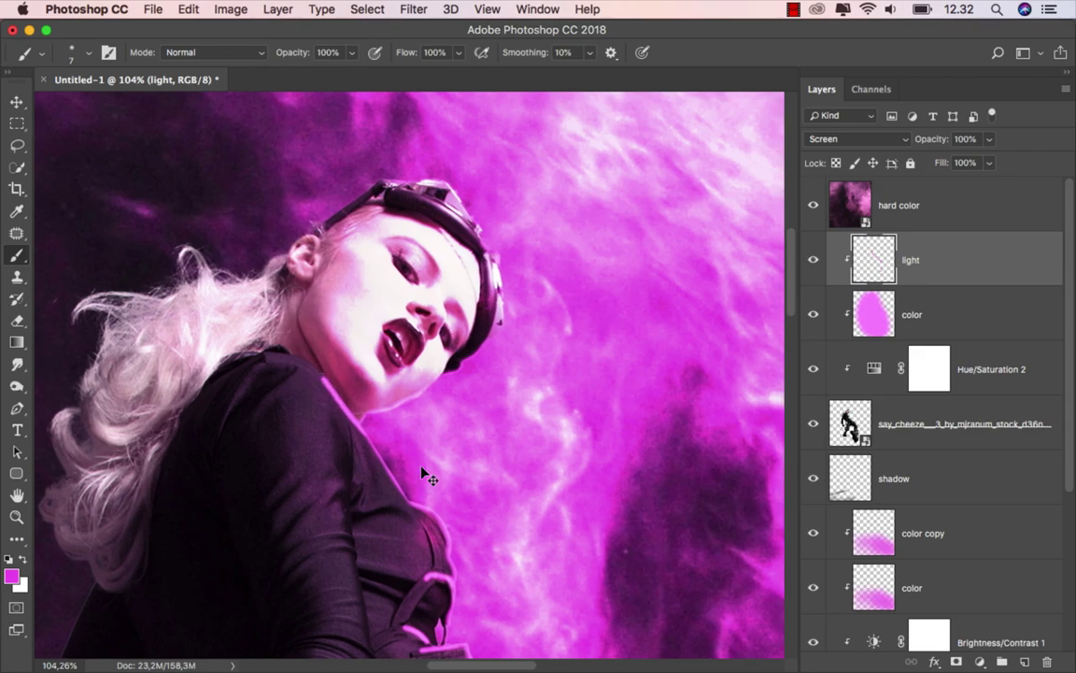
scroll(425, 473, "down", 1)
scroll(425, 471, "down", 2)
scroll(421, 464, "down", 1)
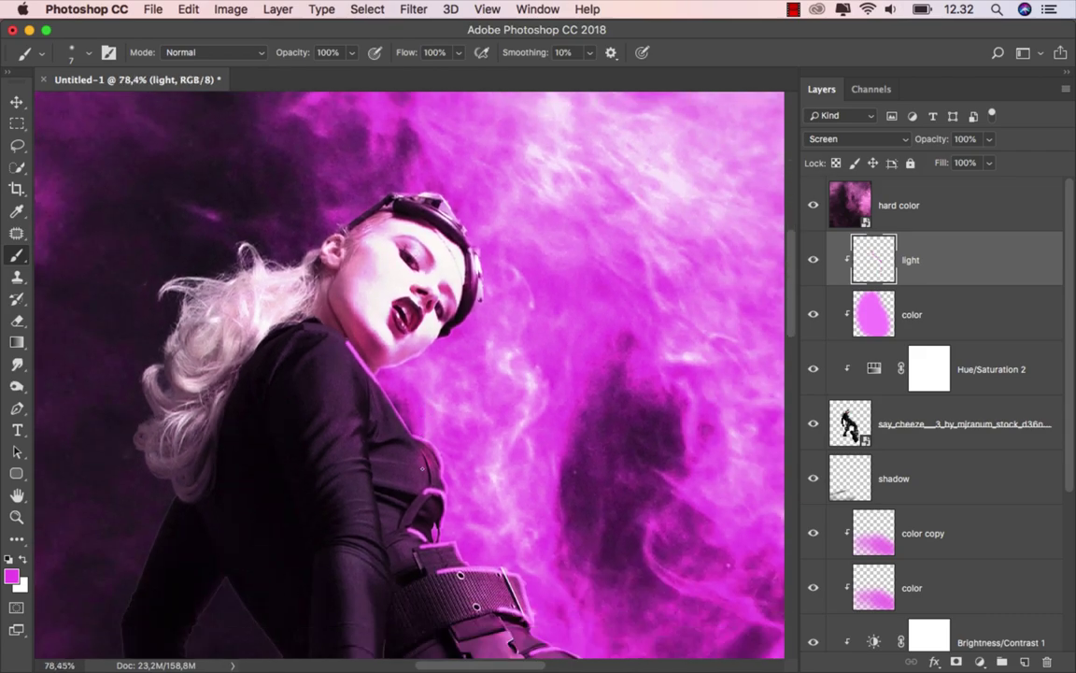
scroll(386, 397, "down", 1)
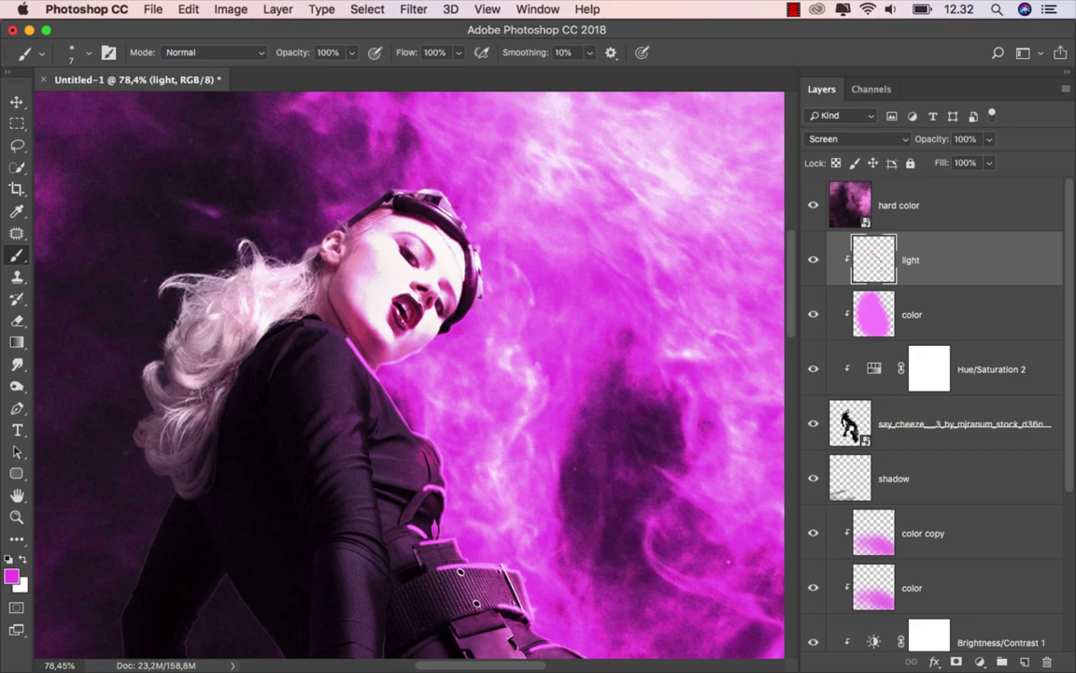
- Switch to the Smudge Tool at 44% strength with a 32 px brush
right_click(18, 366)
left_click(88, 392)
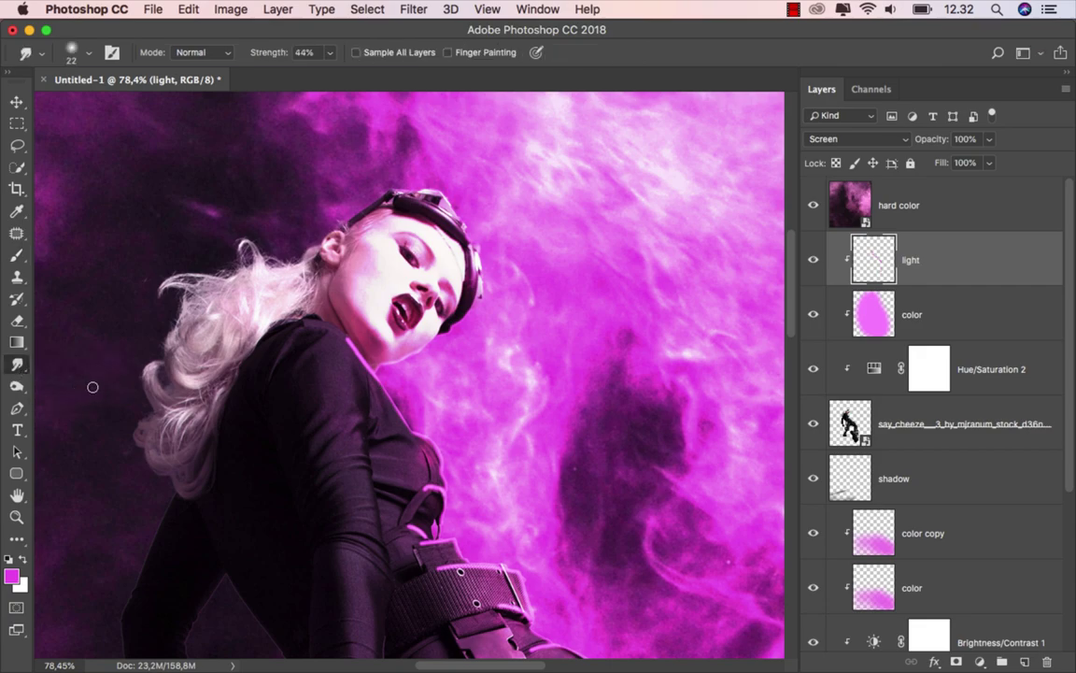
right_click(260, 308)
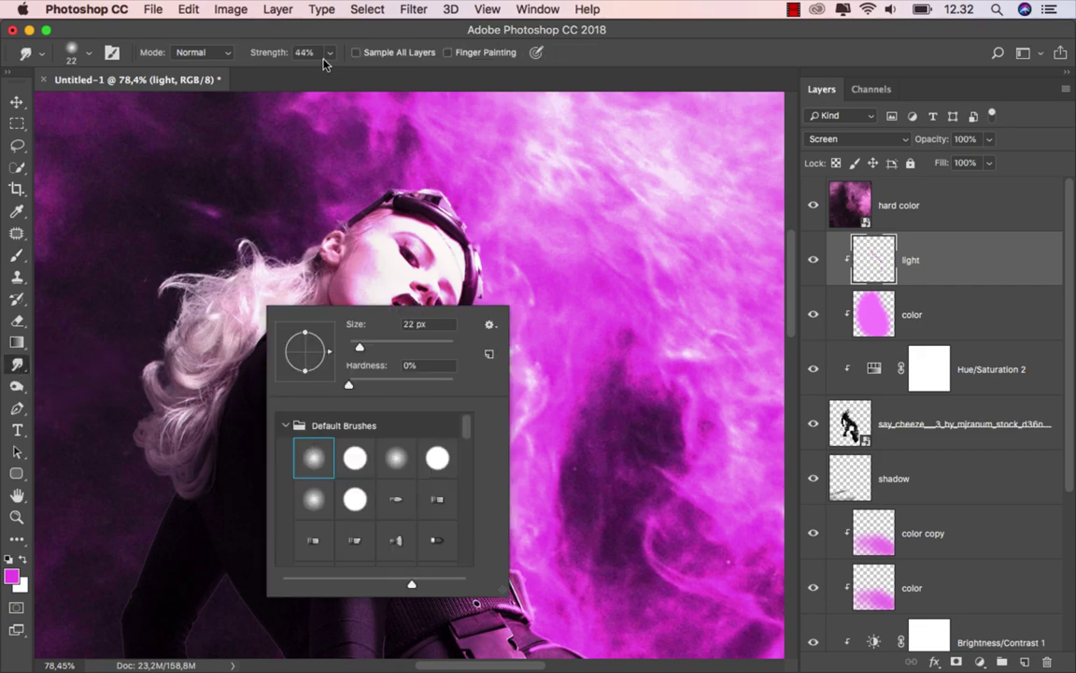
left_click(259, 53)
scroll(369, 350, "up", 5)
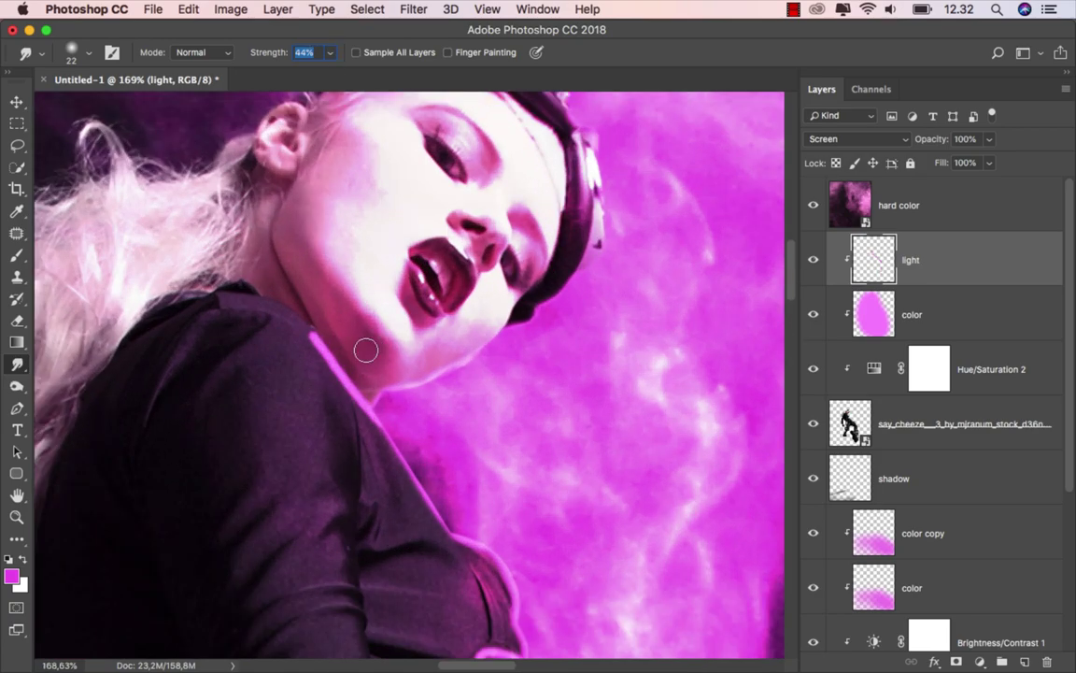
mouse_move(325, 337)
left_mouse_down()
mouse_move(291, 324)
mouse_move(350, 439)
mouse_move(298, 353)
mouse_move(250, 315)
mouse_move(281, 339)
left_mouse_up()
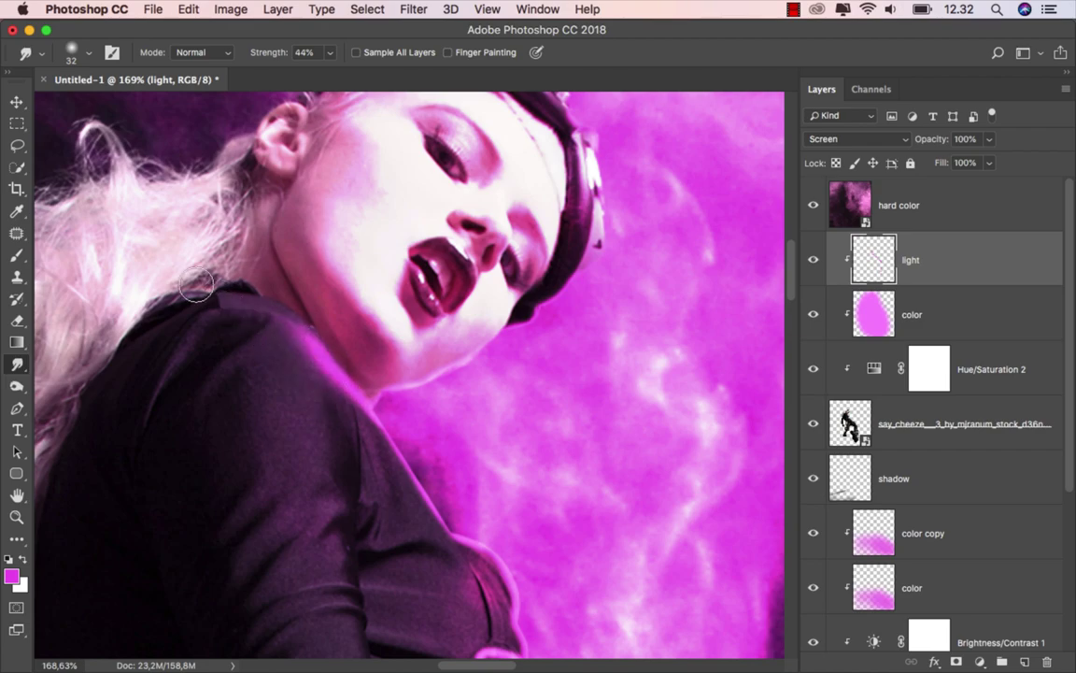
- Smudge the pink rim stroke down along the strap
left_click_drag(413, 481, 305, 253)
scroll(344, 315, "down", 2)
scroll(408, 372, "down", 2)
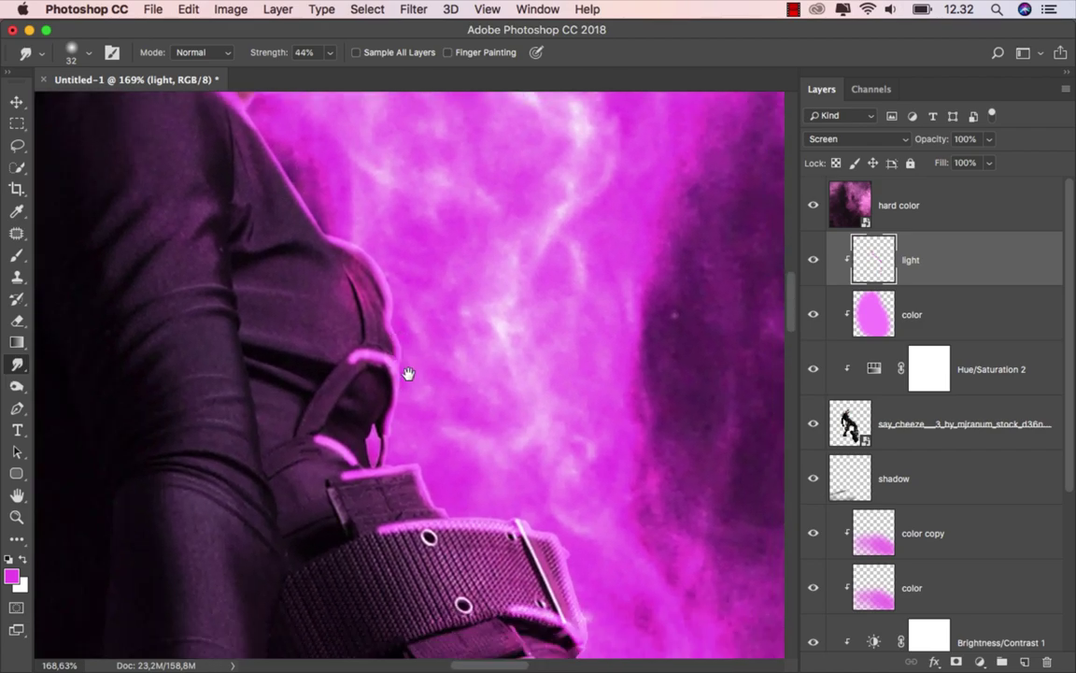
scroll(329, 366, "left", 2)
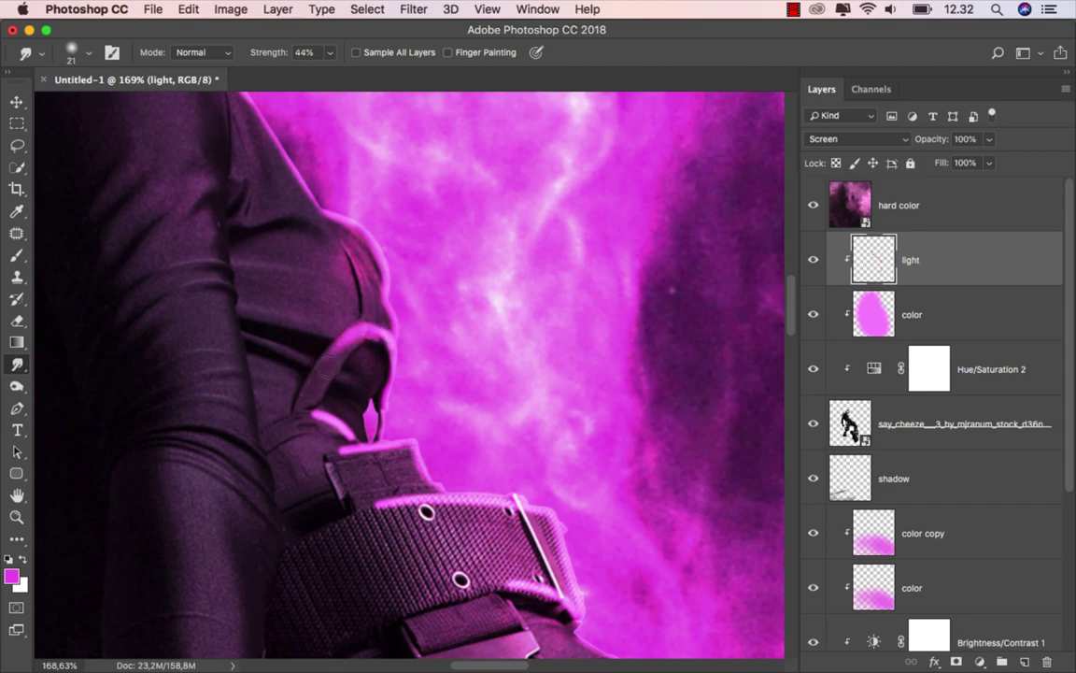
mouse_move(350, 334)
left_mouse_down()
mouse_move(299, 400)
mouse_move(321, 414)
left_mouse_up()
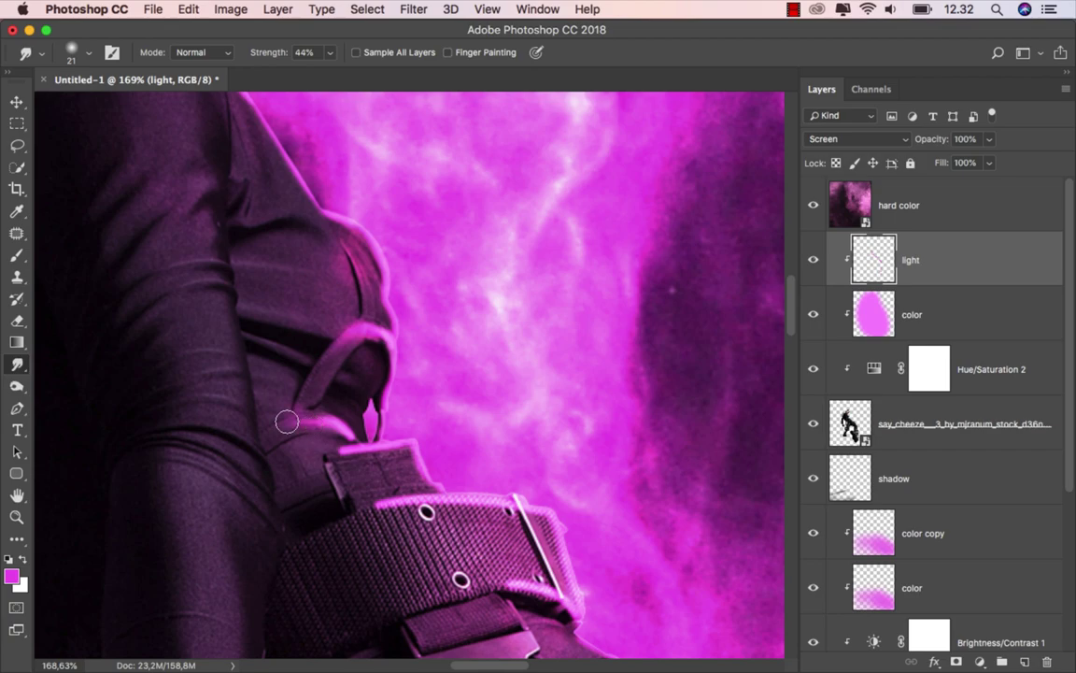
- Enlarge the smudge brush to 49 and smear the magenta glow along the belt's lower edge
scroll(289, 411, "down", 2)
scroll(348, 425, "down", 1)
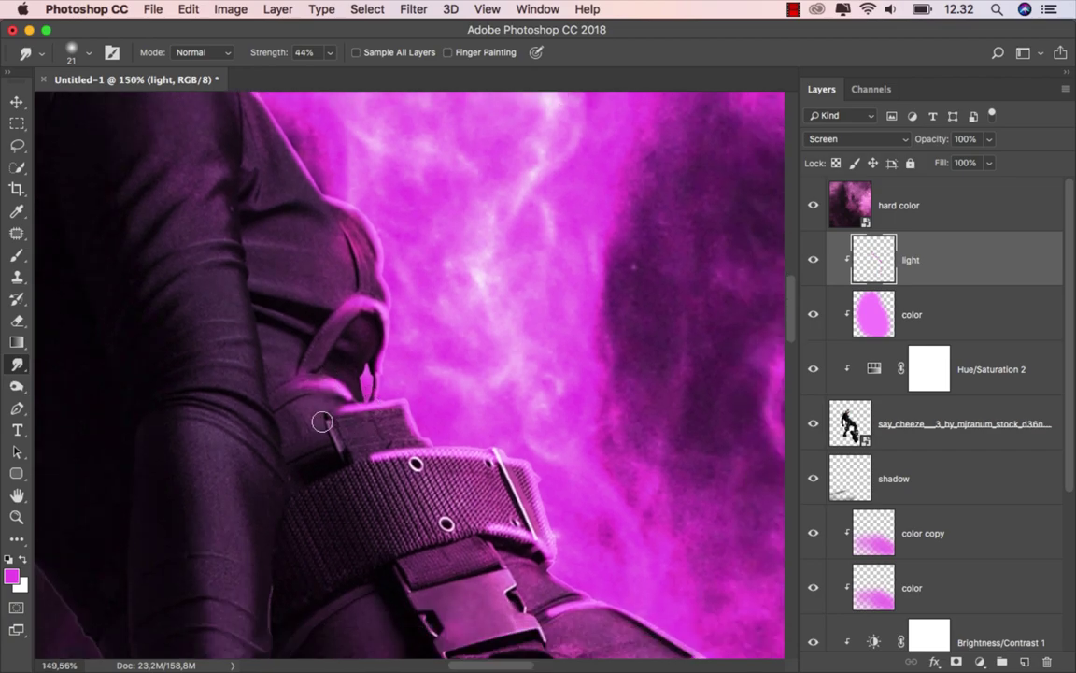
key("bracketright")
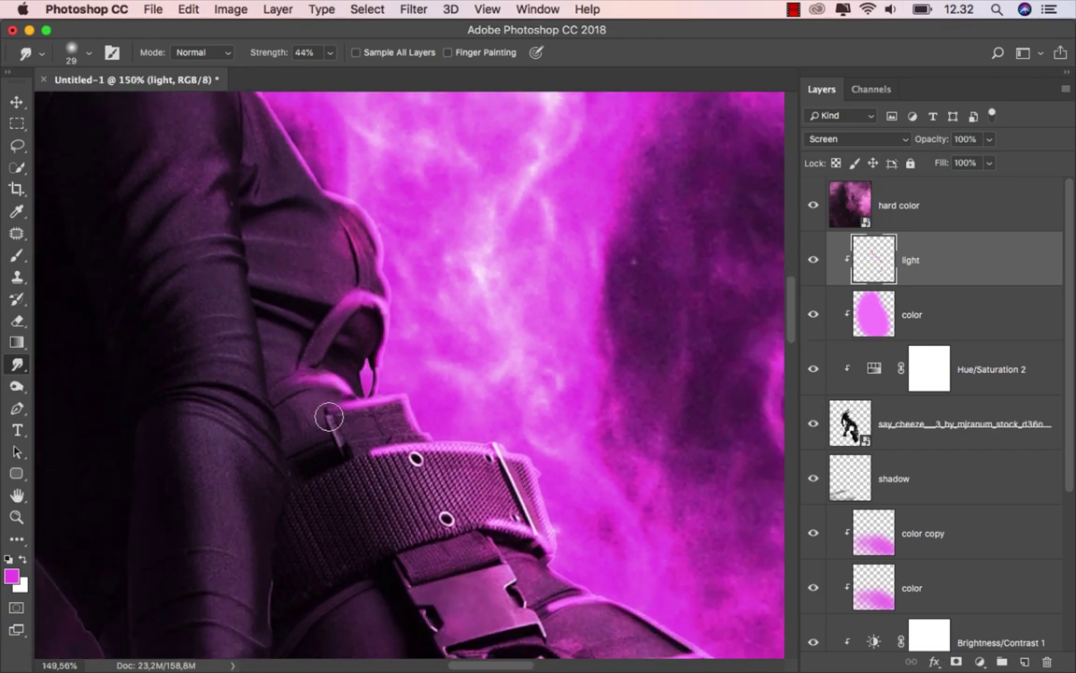
scroll(336, 415, "down", 2)
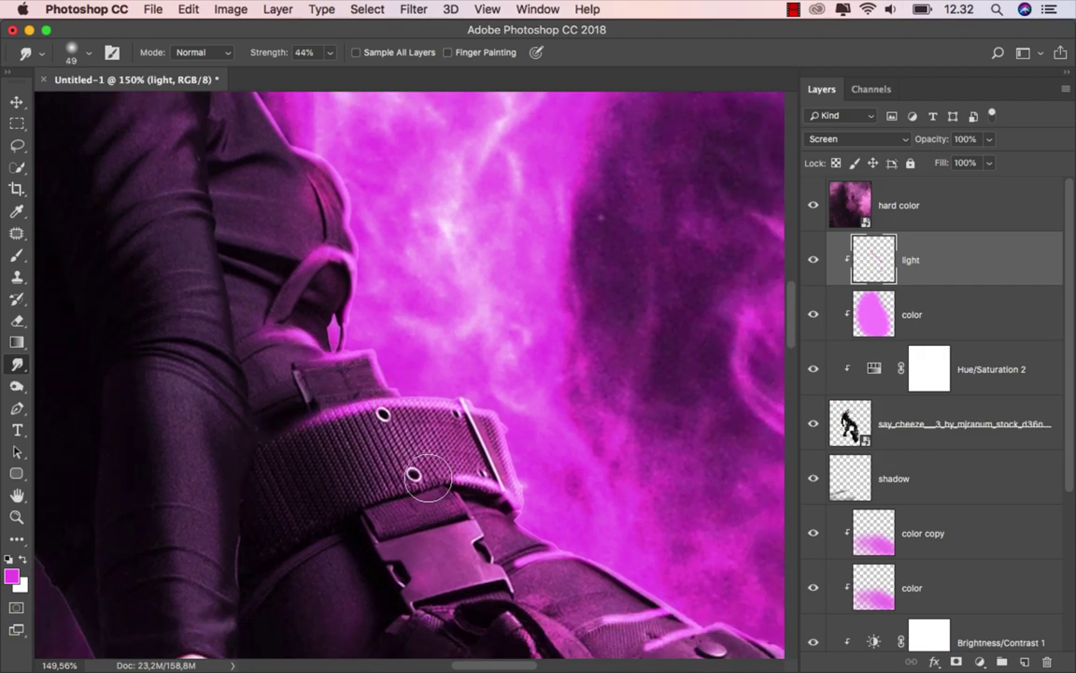
key("bracketright")
key("bracketright")
left_click_drag(421, 425, 341, 505)
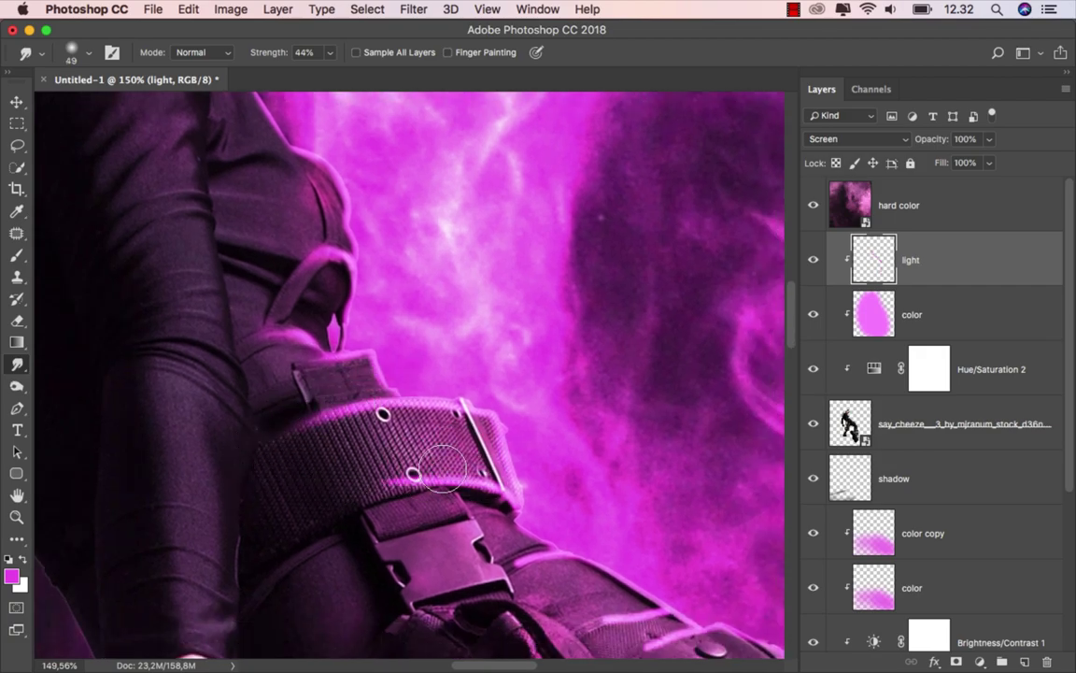
scroll(280, 486, "up", 2)
- Shrink the smudge brush to 35 and smudge the pink glow on the holster strap
scroll(280, 468, "up", 2)
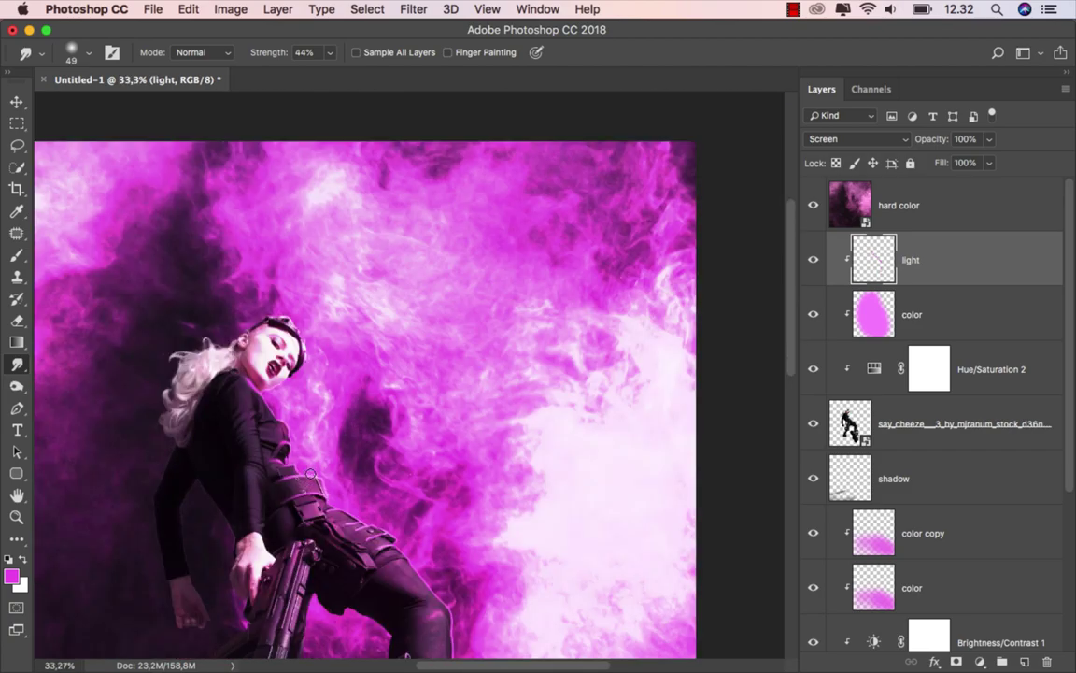
scroll(295, 454, "up", 3)
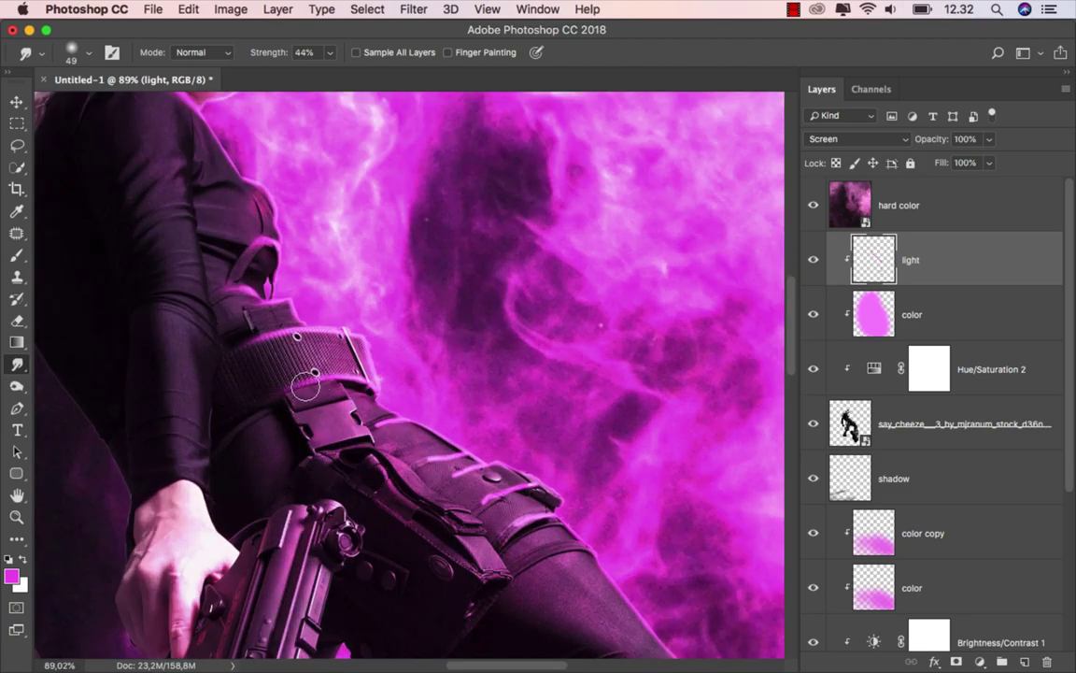
scroll(259, 384, "up", 1)
scroll(336, 365, "down", 1)
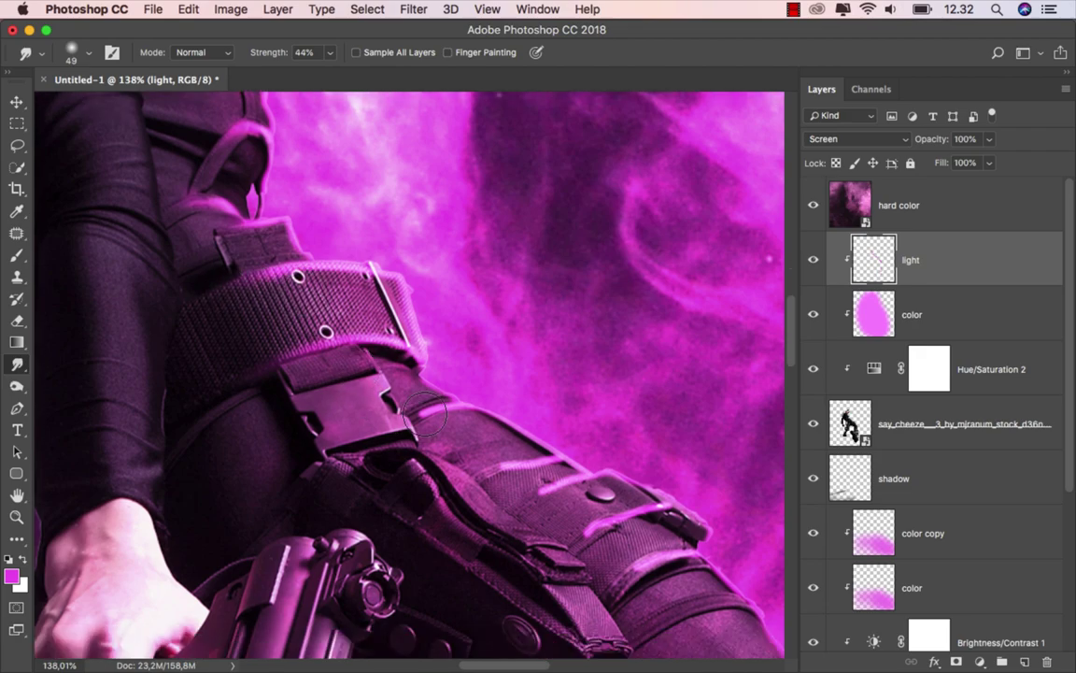
key("bracketleft")
key("bracketleft")
key("bracketleft")
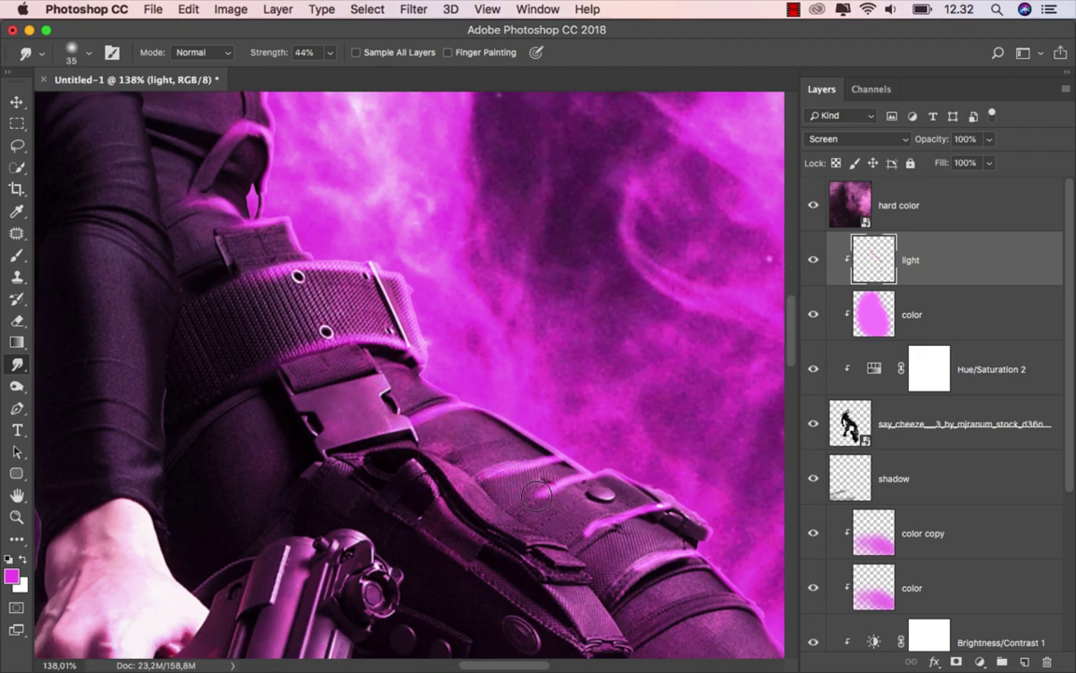
left_click_drag(491, 448, 531, 509)
- Smear the strap's pink highlights further into the dark fabric
scroll(530, 511, "right", 5)
scroll(529, 511, "down", 2)
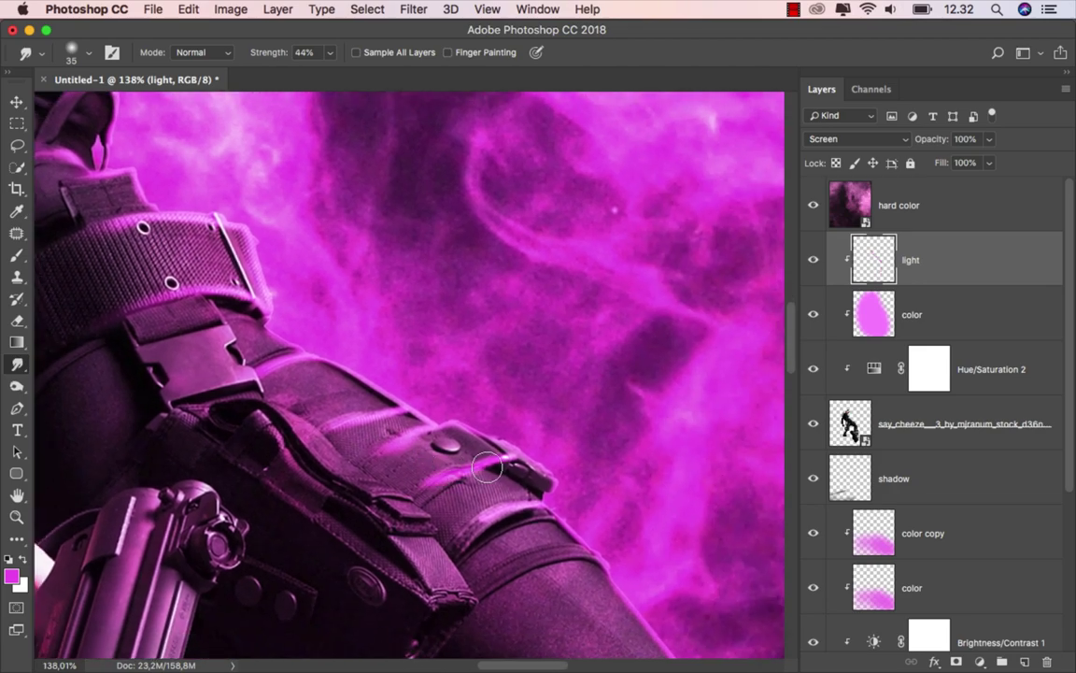
left_click_drag(486, 472, 419, 486)
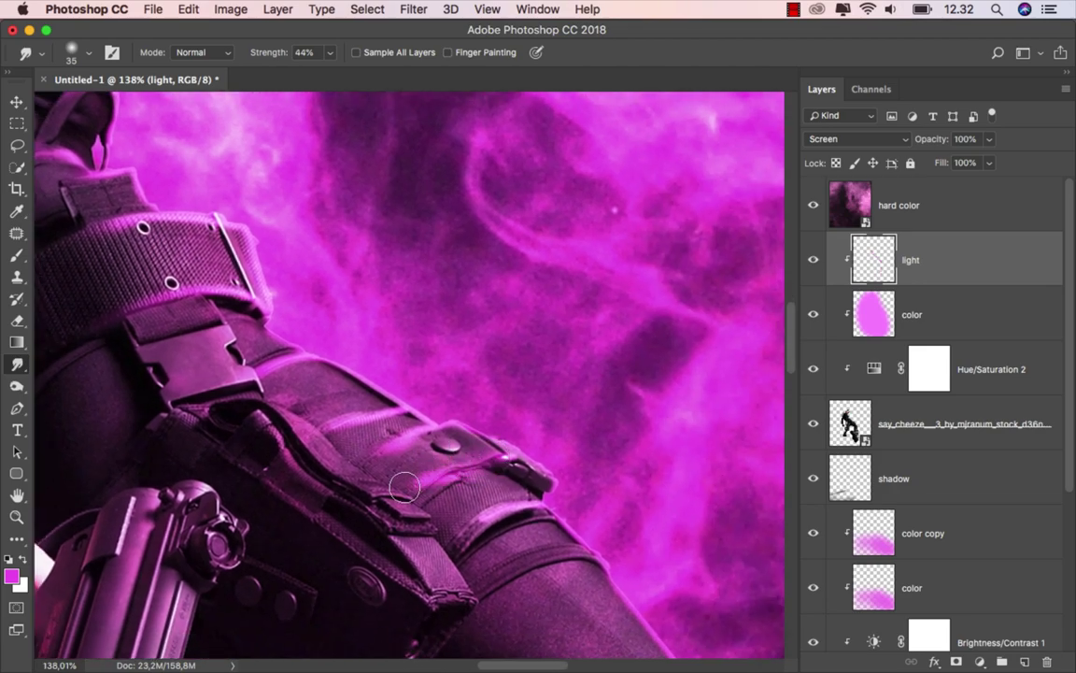
left_click_drag(476, 462, 398, 505)
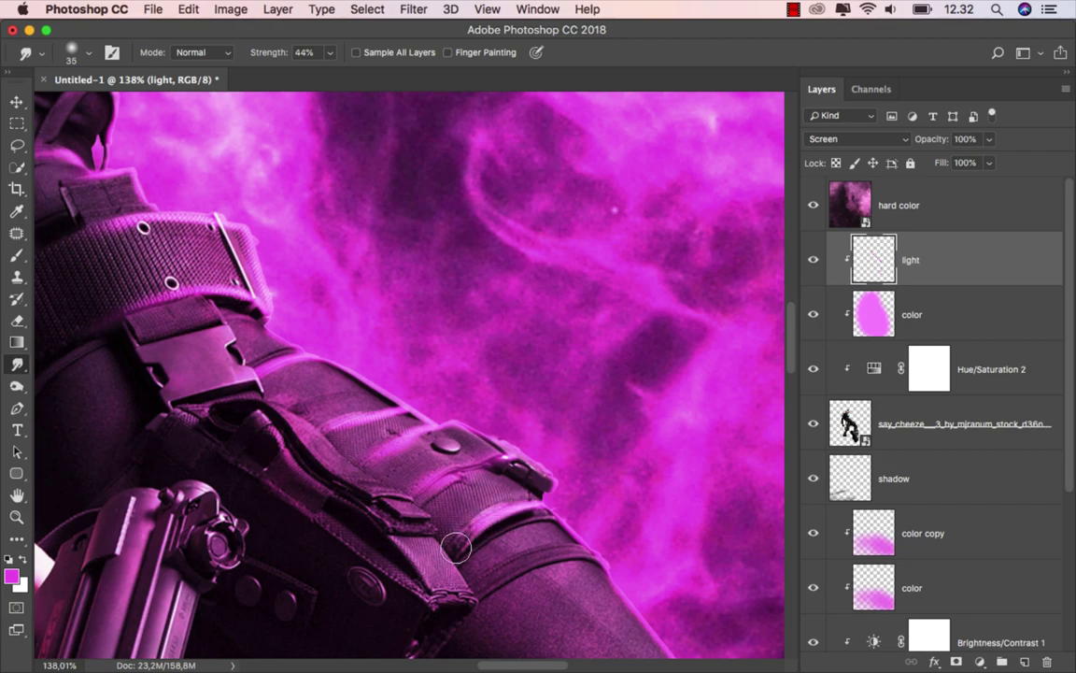
scroll(487, 558, "down", 5)
scroll(456, 497, "down", 3)
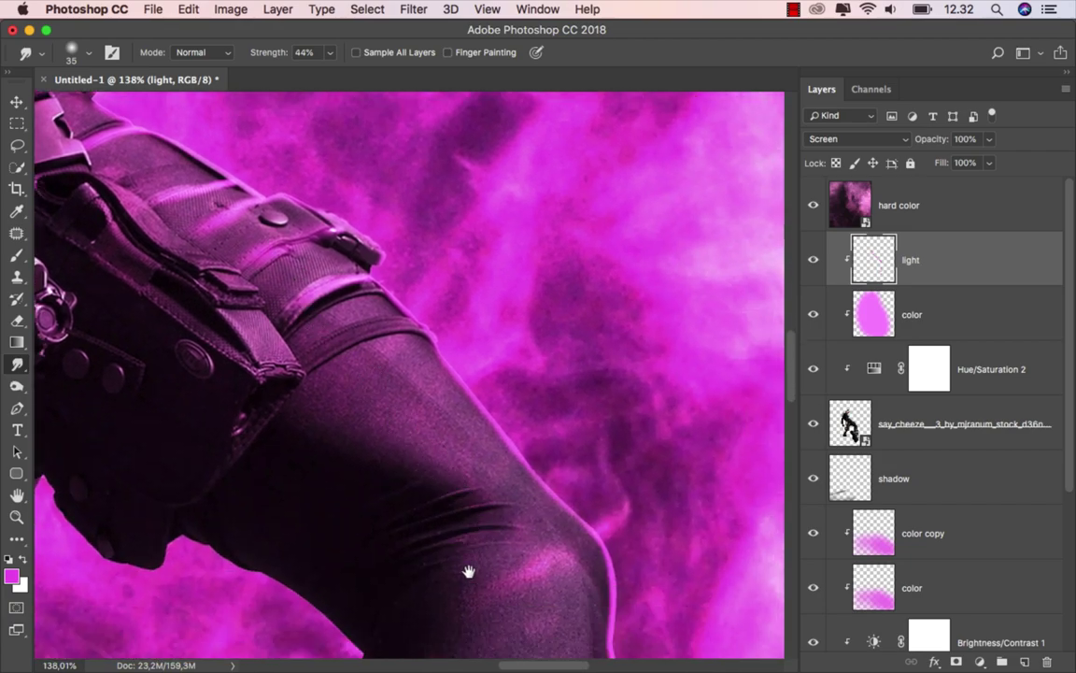
mouse_move(469, 571)
left_mouse_down()
mouse_move(380, 285)
mouse_move(323, 164)
mouse_move(263, 87)
left_mouse_up()
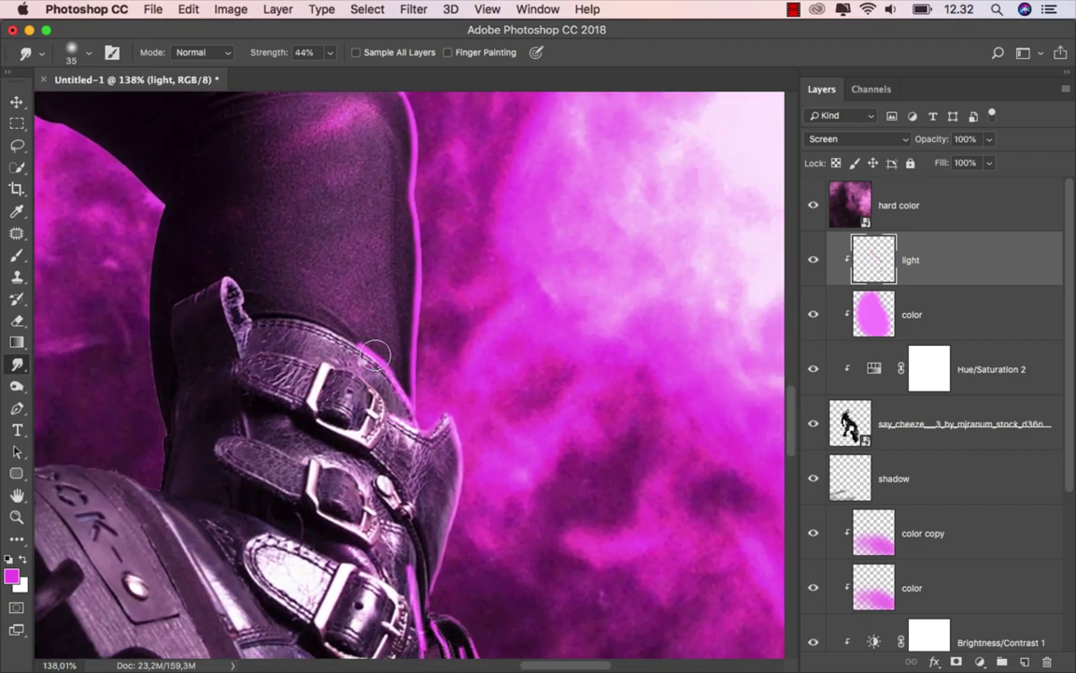
- Smudge the pink rim light along the boot's top edge into the leather
left_click_drag(321, 327, 267, 306)
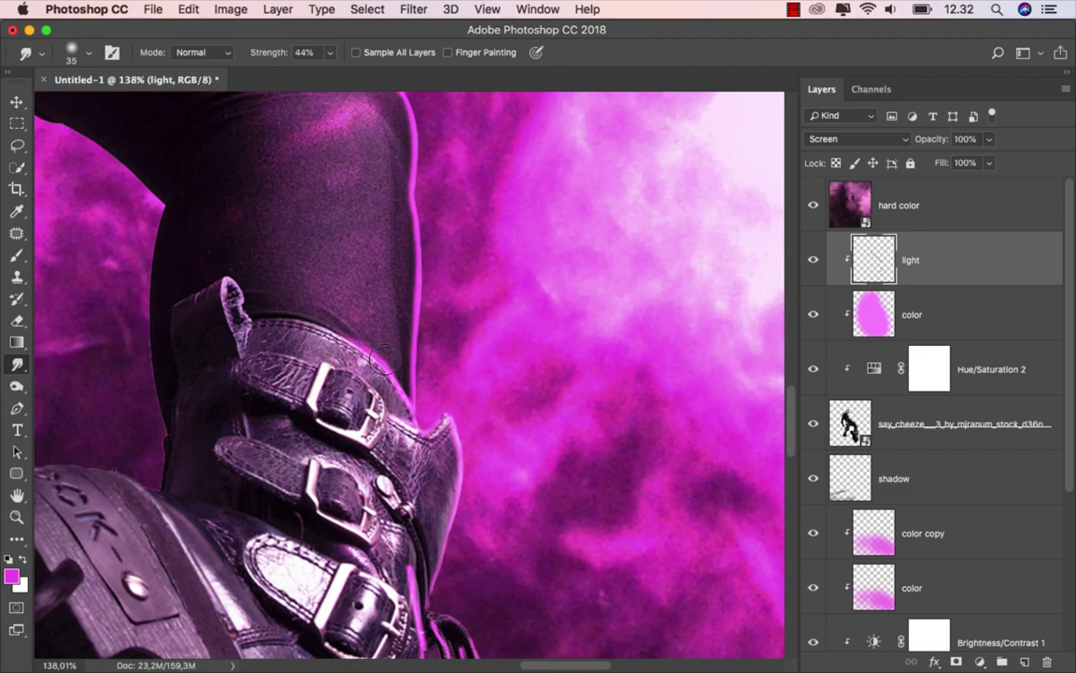
scroll(271, 309, "down", 1)
scroll(280, 317, "down", 2)
scroll(289, 336, "down", 2)
scroll(299, 346, "right", 2)
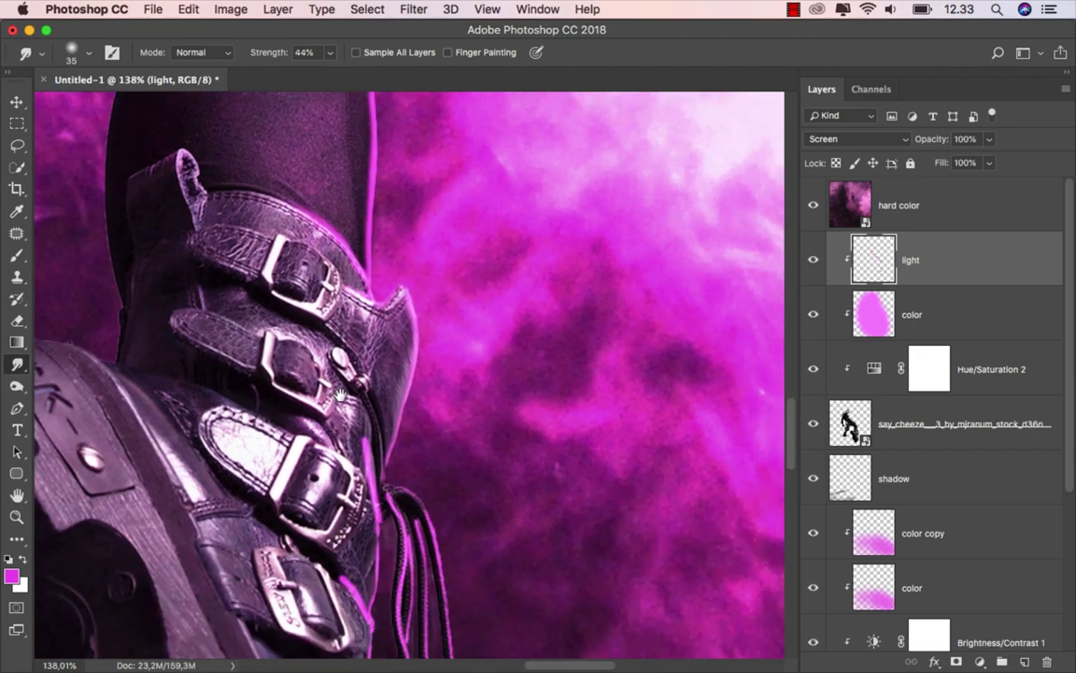
scroll(317, 365, "down", 2)
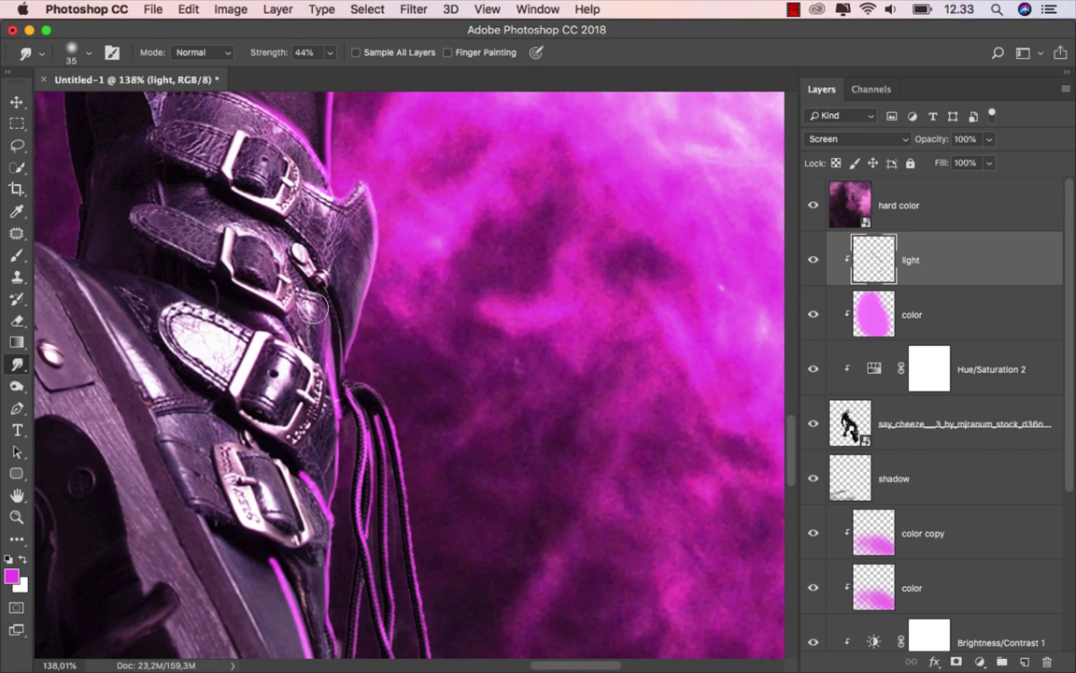
scroll(285, 308, "down", 2)
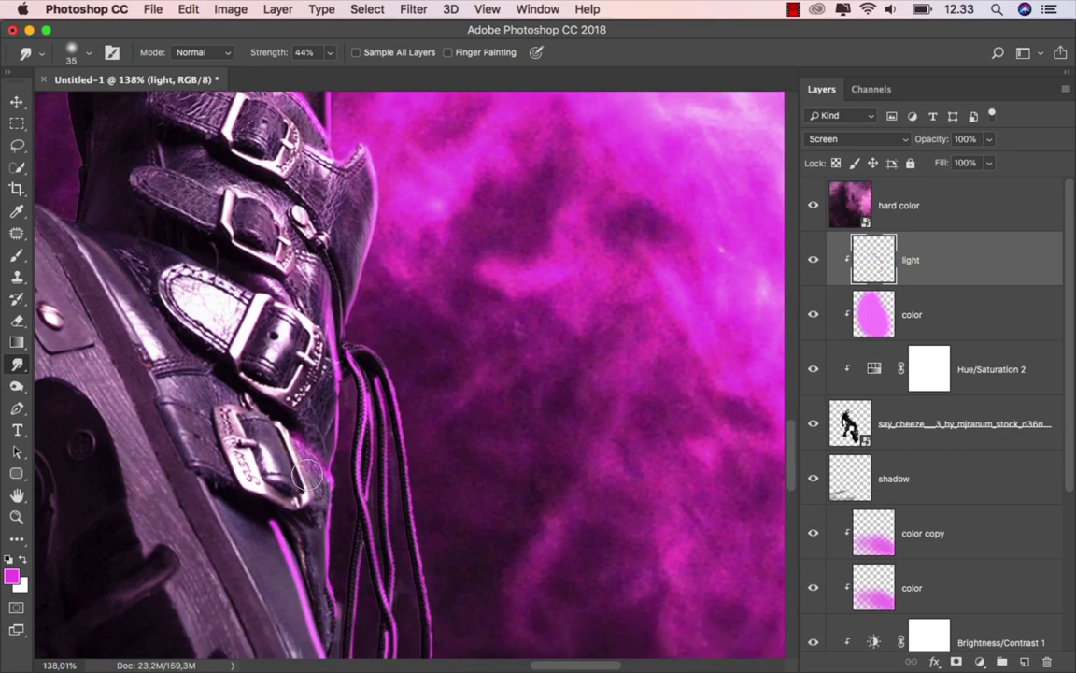
scroll(278, 422, "down", 1)
scroll(271, 425, "down", 2)
scroll(259, 439, "down", 2)
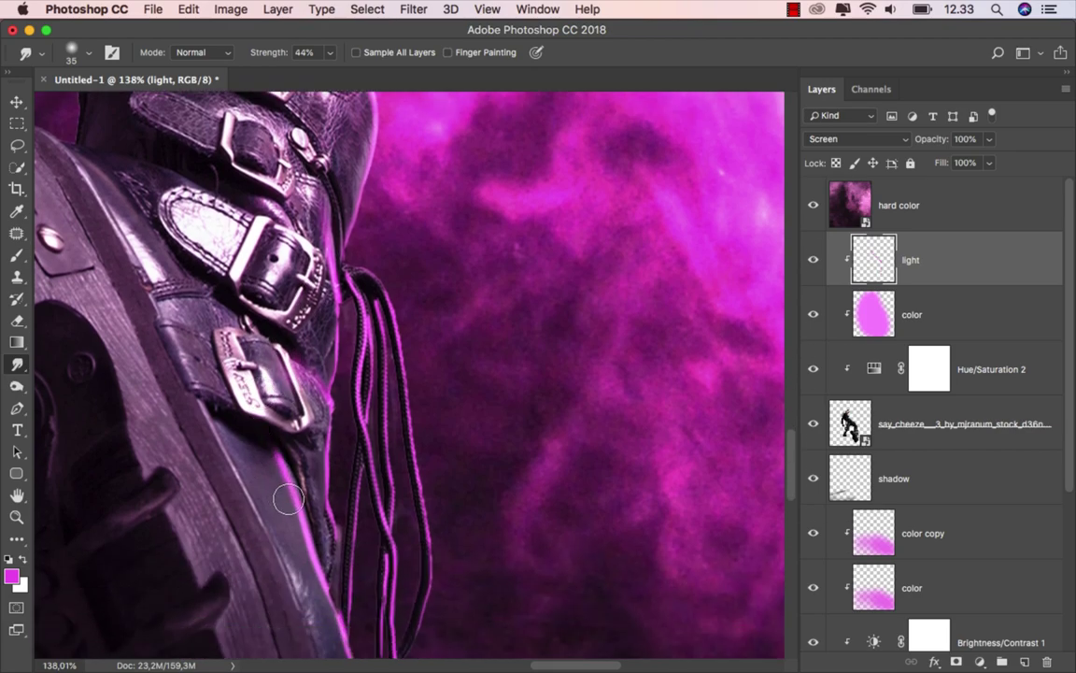
scroll(265, 403, "down", 2)
mouse_move(264, 402)
left_mouse_down()
mouse_move(225, 291)
mouse_move(261, 369)
mouse_move(204, 303)
mouse_move(282, 386)
left_mouse_up()
- Zoom out to show the whole figure, including the legs and gun
scroll(296, 447, "down", 3)
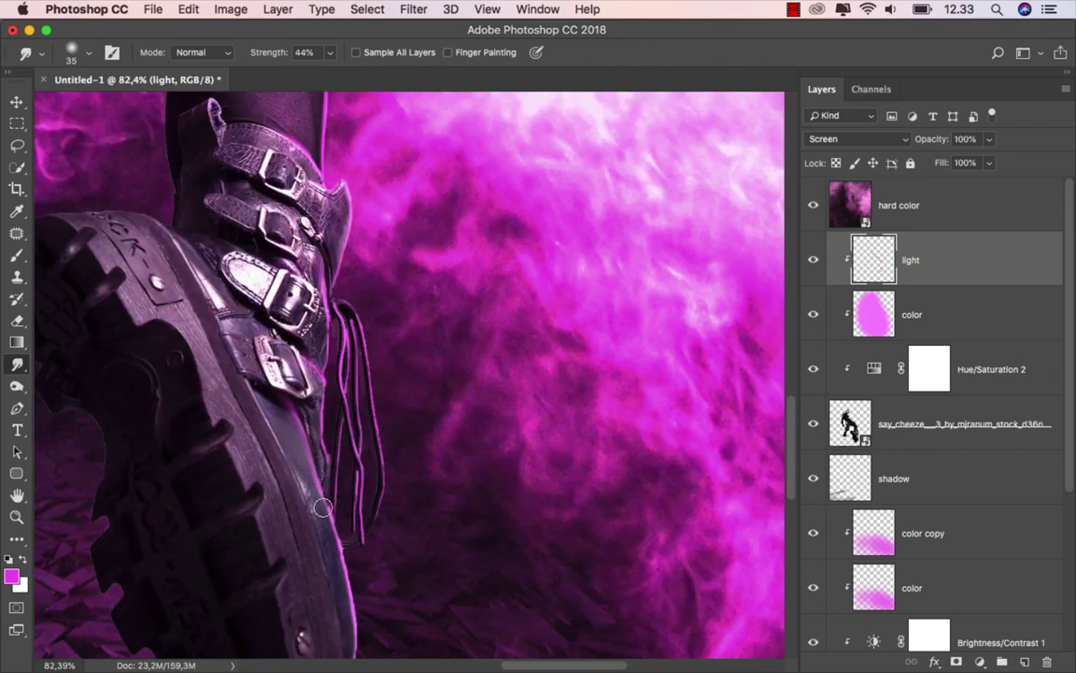
scroll(413, 509, "down", 1)
scroll(413, 509, "down", 3)
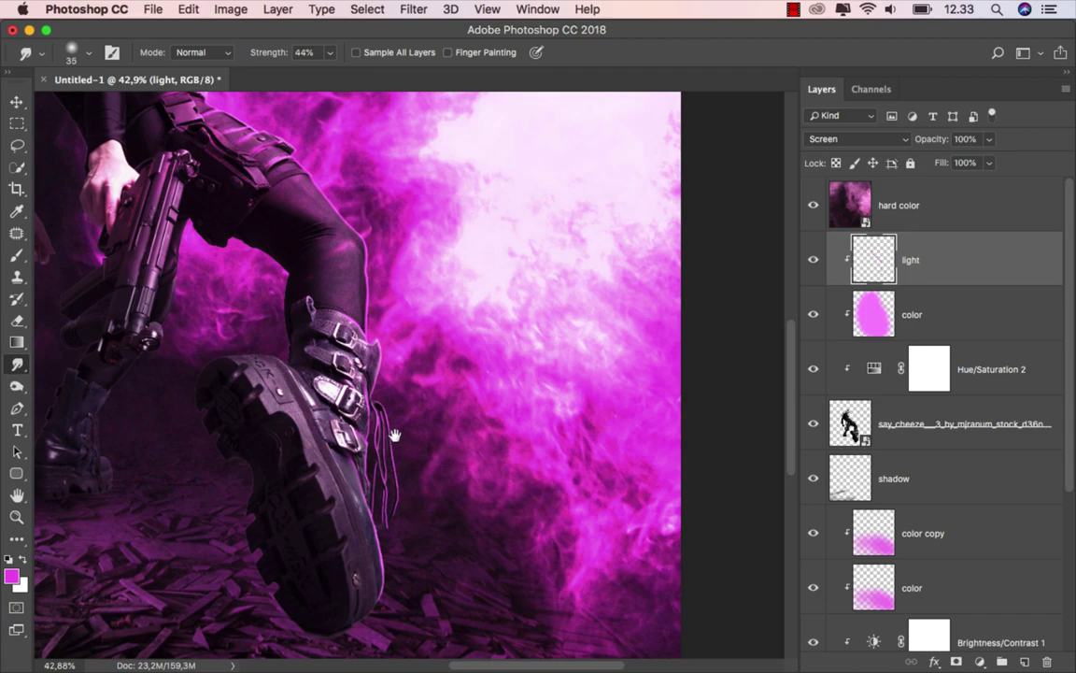
left_click_drag(413, 510, 486, 500)
scroll(448, 452, "down", 1)
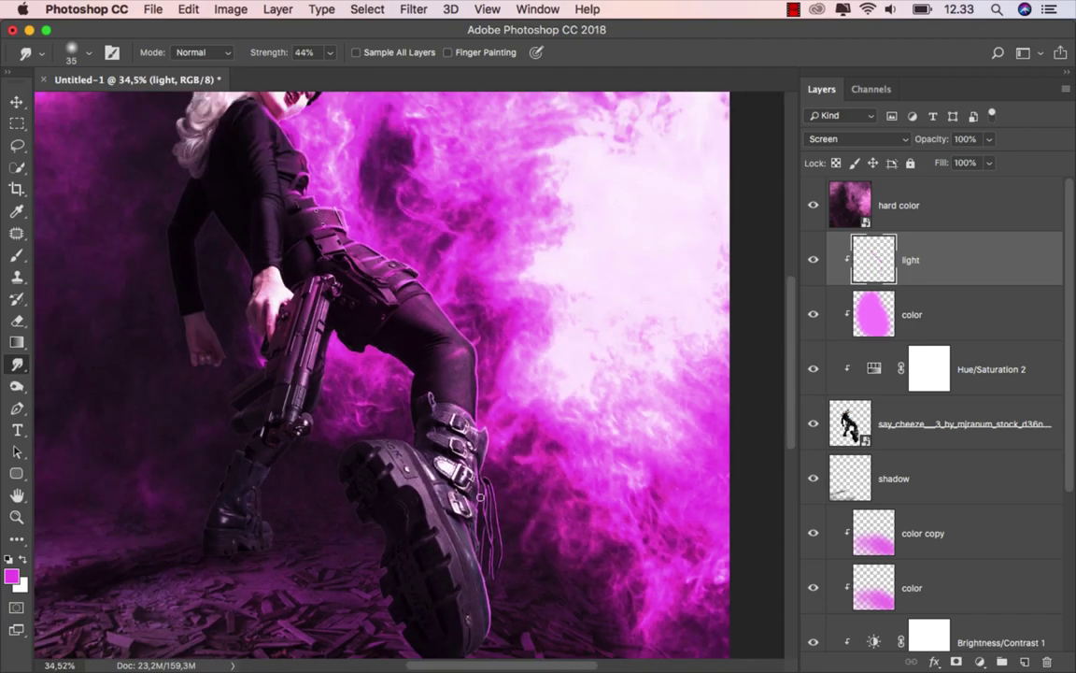
left_click_drag(320, 365, 406, 474)
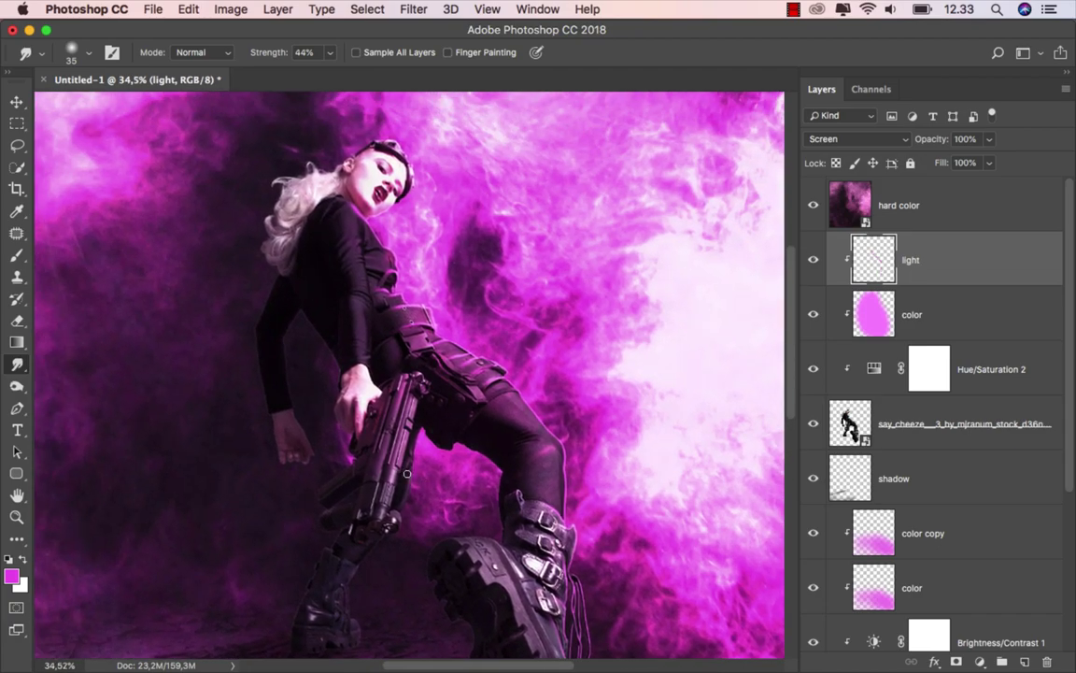
- With the Brush, paint pink rim light along the figure's edge beside the gun
left_click(17, 255)
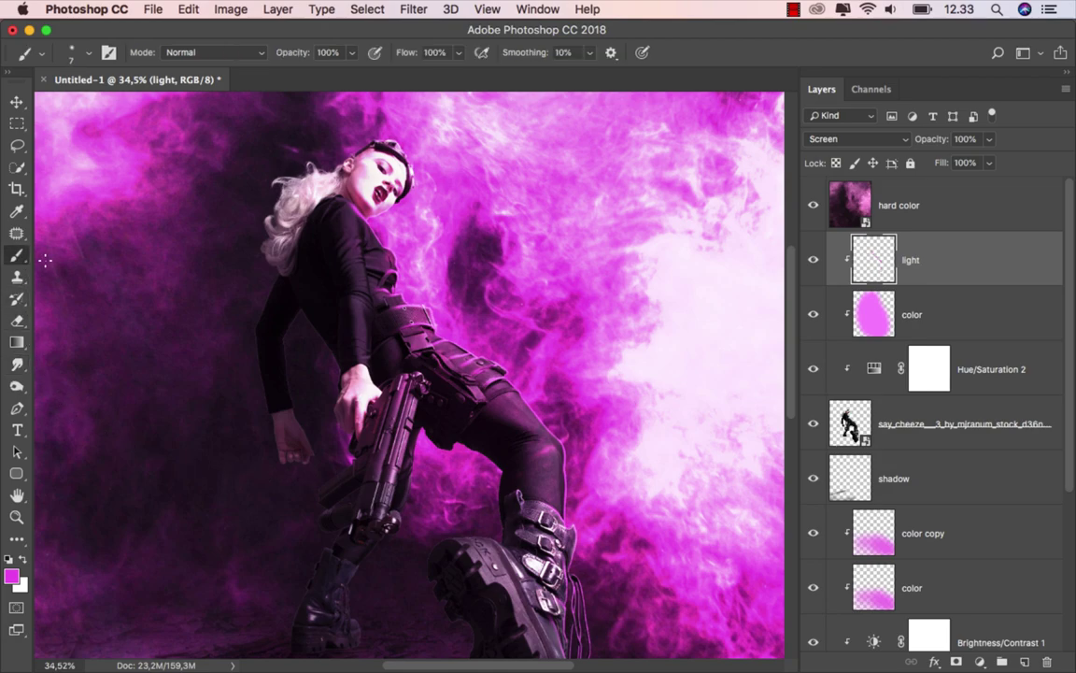
scroll(503, 547, "up", 4)
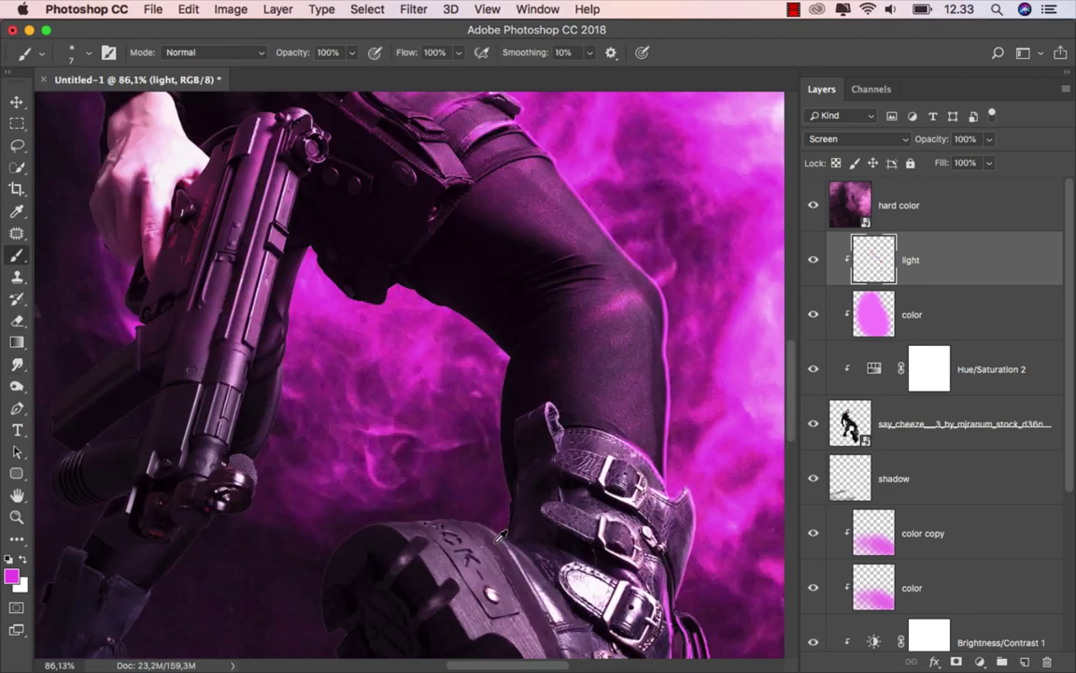
scroll(467, 520, "down", 4)
left_click_drag(307, 383, 329, 488)
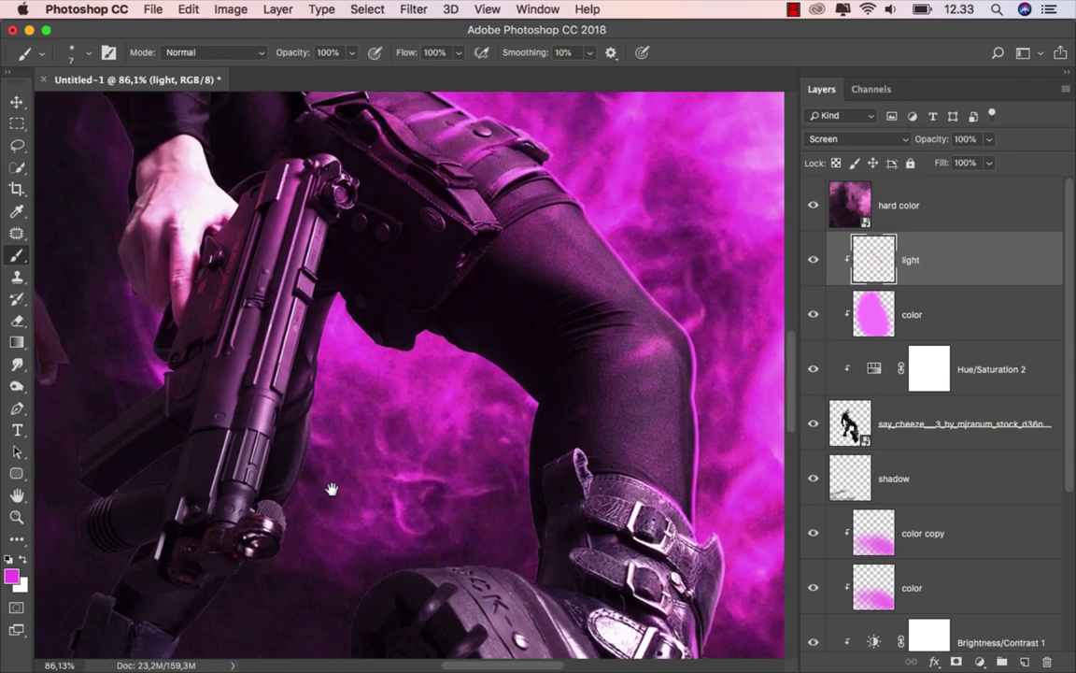
scroll(416, 368, "up", 2)
scroll(417, 368, "up", 3)
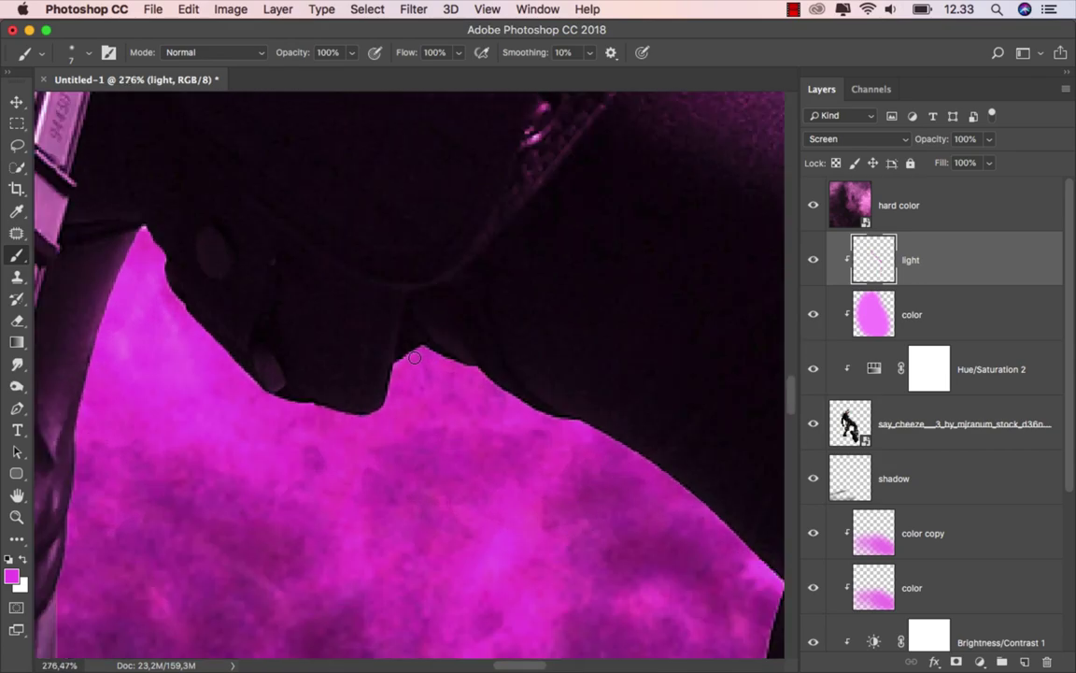
scroll(346, 374, "down", 2)
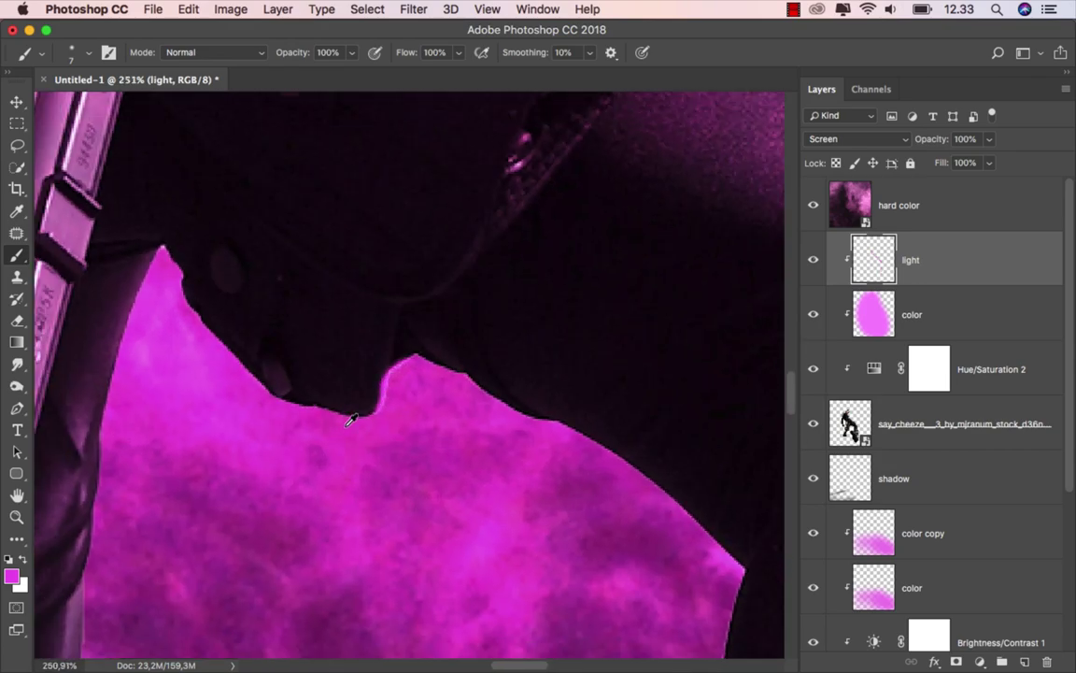
left_click_drag(229, 414, 303, 297)
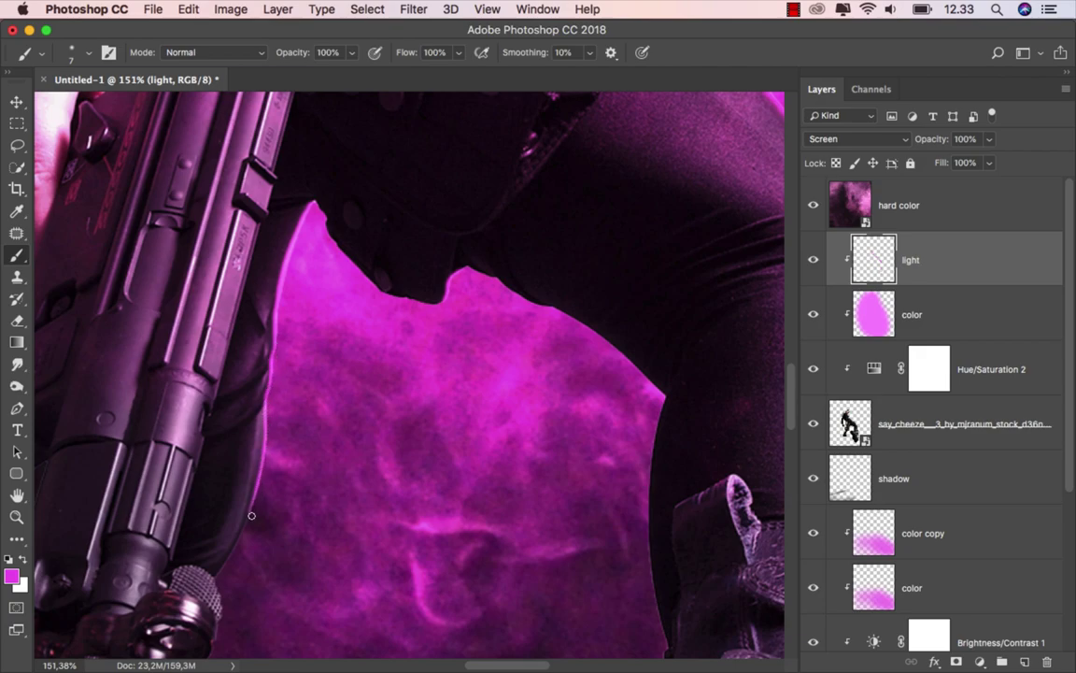
scroll(356, 362, "up", 3)
scroll(372, 318, "up", 2)
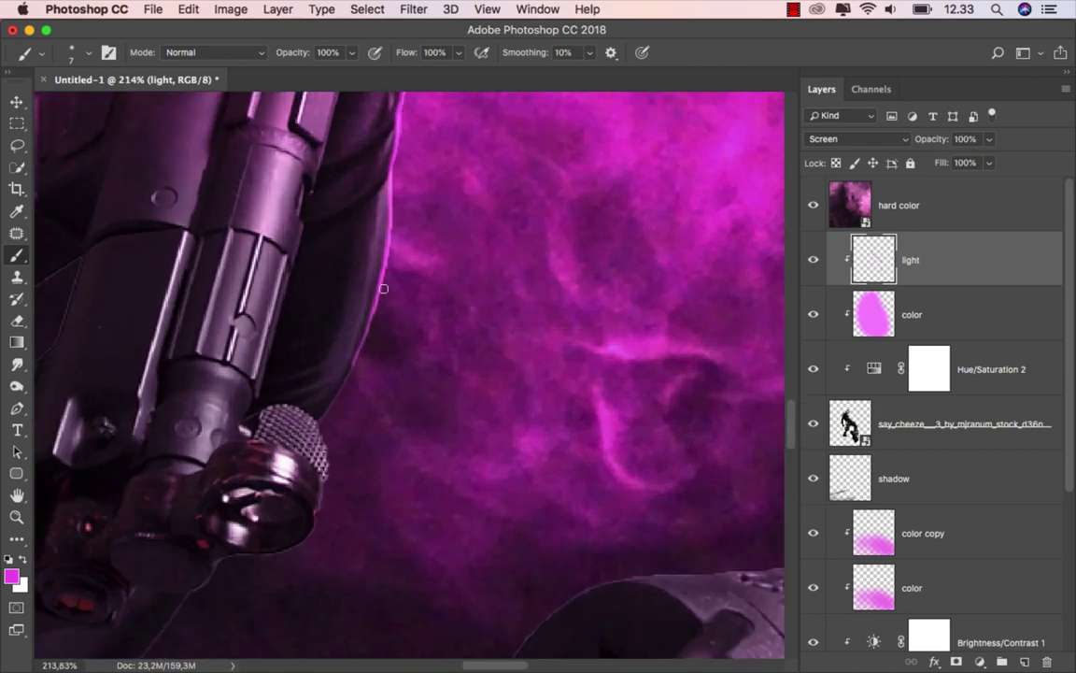
left_click_drag(372, 318, 325, 453)
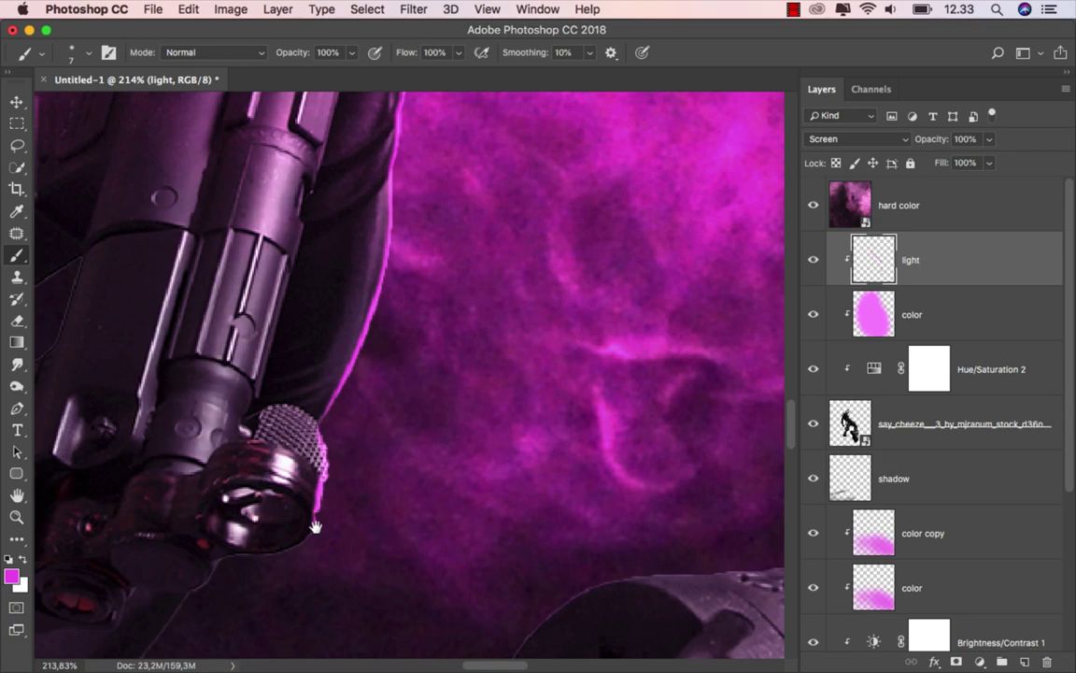
- Extend the pink rim light down the leg to the boot edge
mouse_move(314, 523)
left_mouse_down()
mouse_move(473, 299)
mouse_move(369, 351)
left_mouse_up()
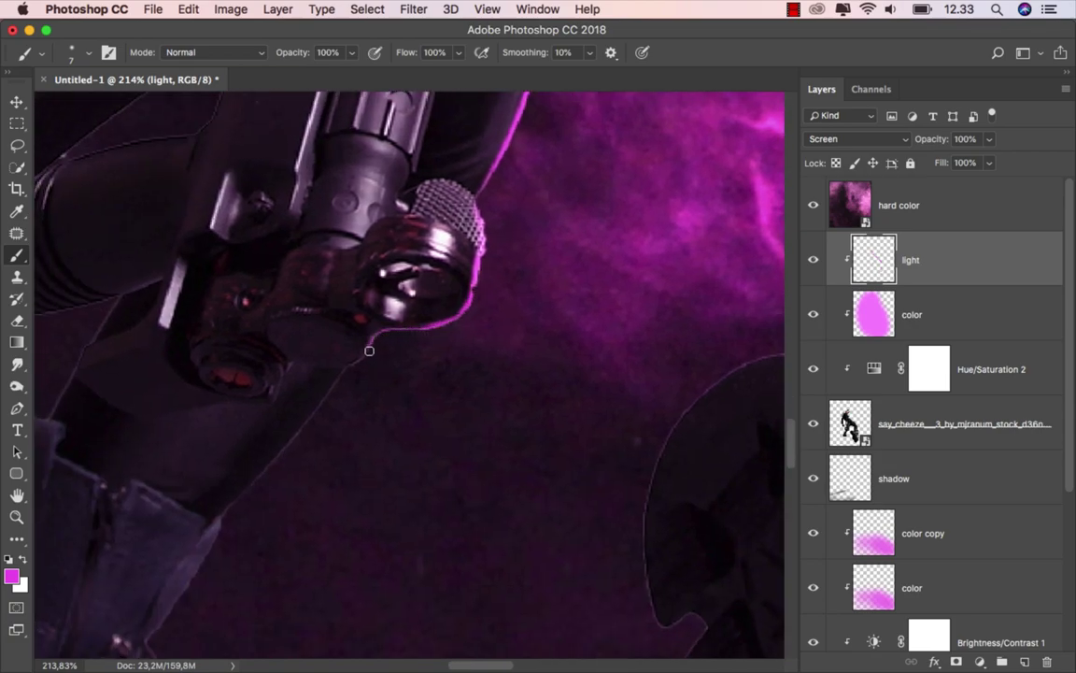
mouse_move(354, 367)
left_mouse_down()
mouse_move(264, 473)
mouse_move(468, 289)
mouse_move(388, 366)
left_mouse_up()
mouse_move(363, 396)
left_mouse_down()
mouse_move(315, 478)
mouse_move(437, 283)
left_mouse_up()
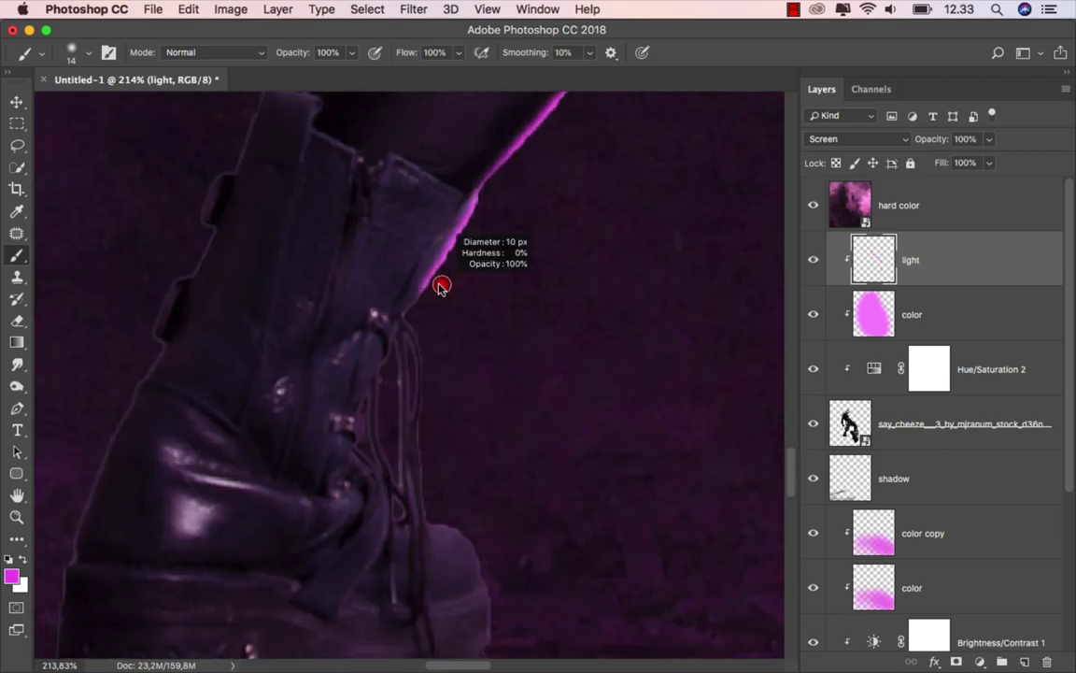
- Reduce the brush from 6 to 4 to 2 px for fine lines on the back boot's laces
scroll(418, 304, "up", 2)
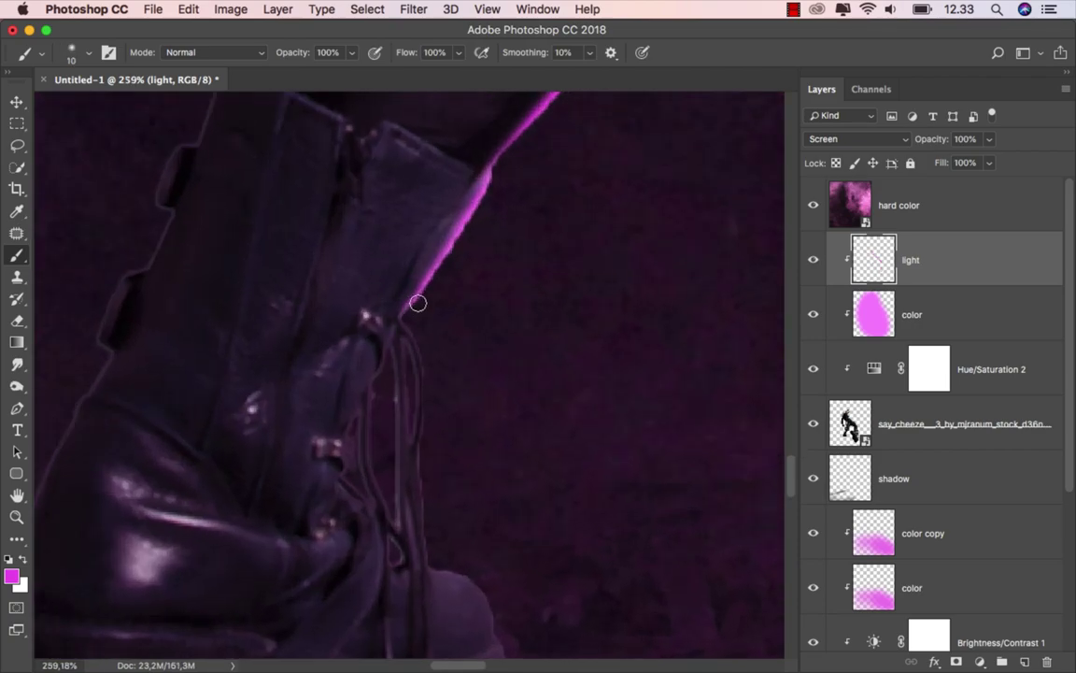
mouse_move(440, 260)
left_mouse_down()
mouse_move(427, 235)
mouse_move(404, 253)
mouse_move(425, 447)
mouse_move(492, 543)
mouse_move(509, 624)
mouse_move(520, 536)
mouse_move(503, 498)
left_mouse_up()
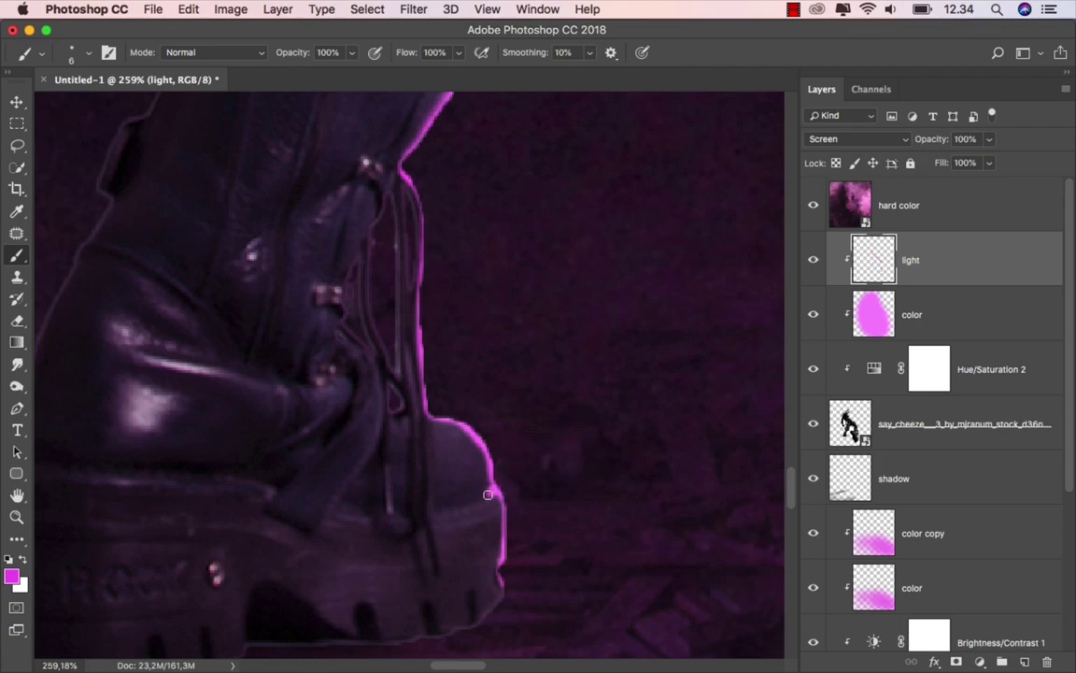
scroll(437, 517, "up", 5)
scroll(422, 505, "up", 2)
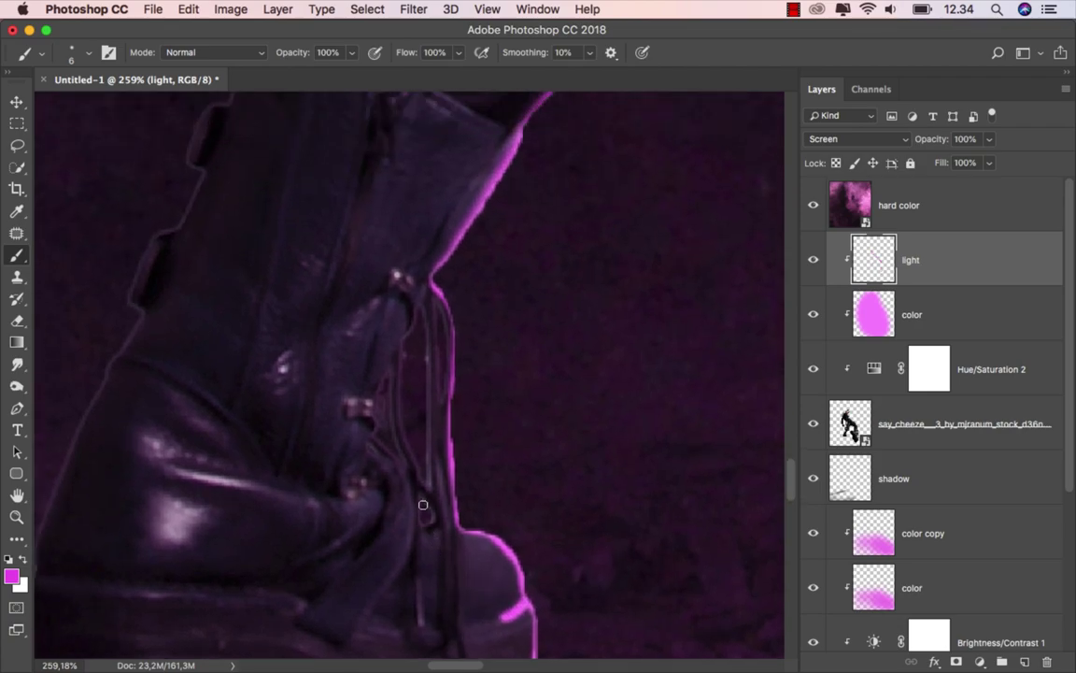
left_click_drag(381, 328, 374, 324)
left_click(381, 377, "ctrl+alt")
left_click_drag(381, 378, 384, 374)
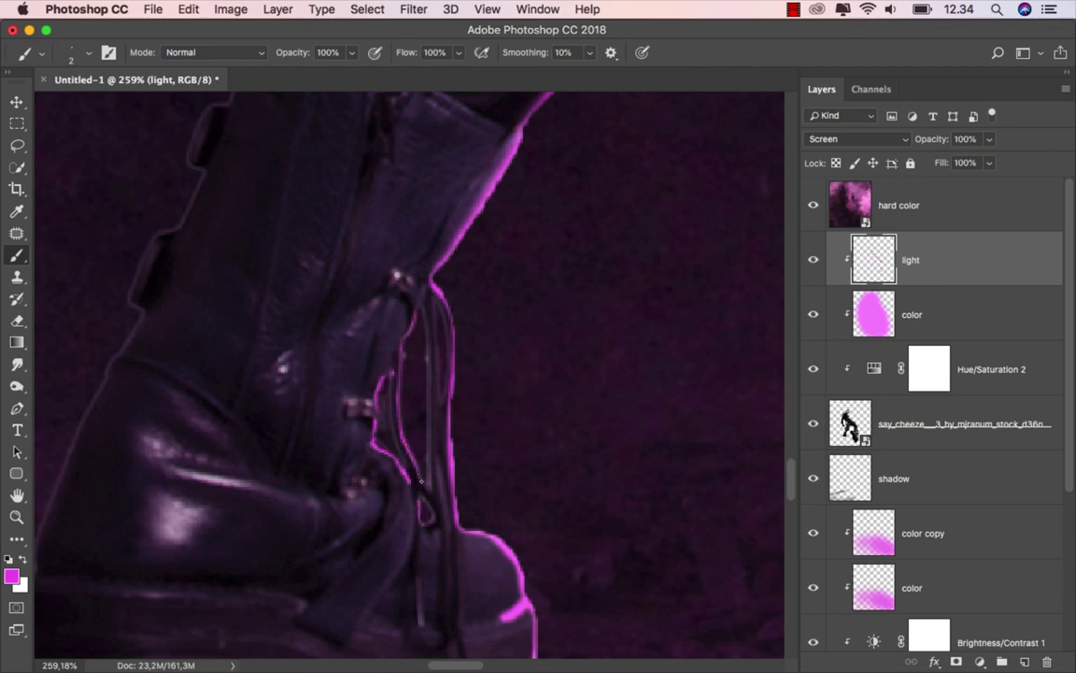
scroll(420, 482, "down", 3)
scroll(440, 481, "up", 2)
scroll(461, 482, "down", 2)
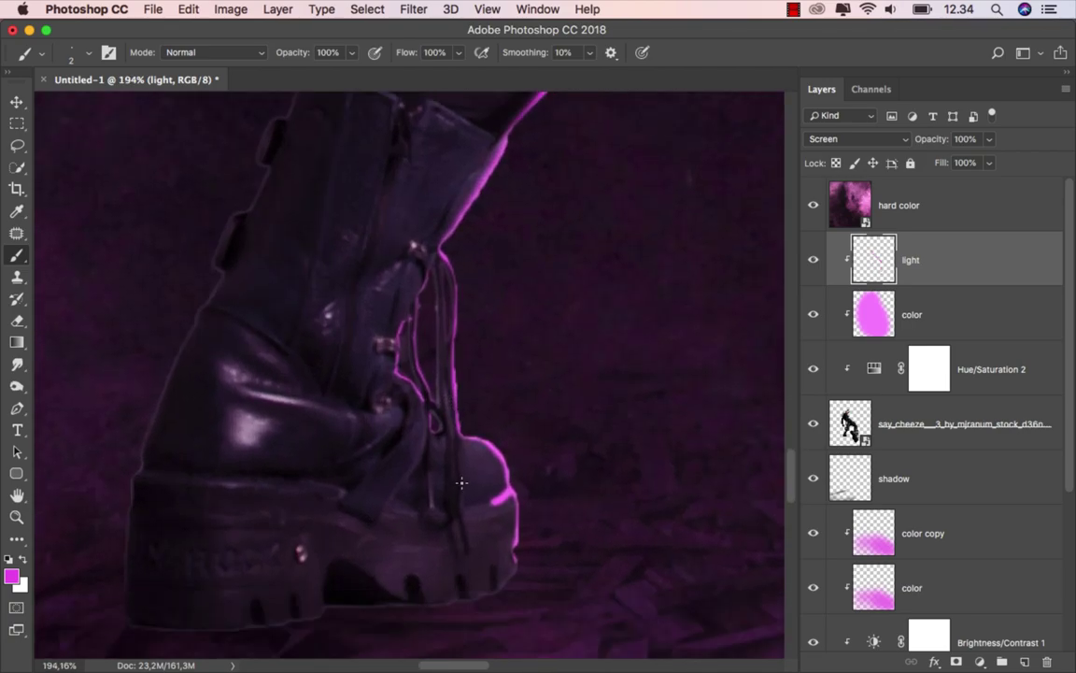
scroll(462, 476, "up", 10)
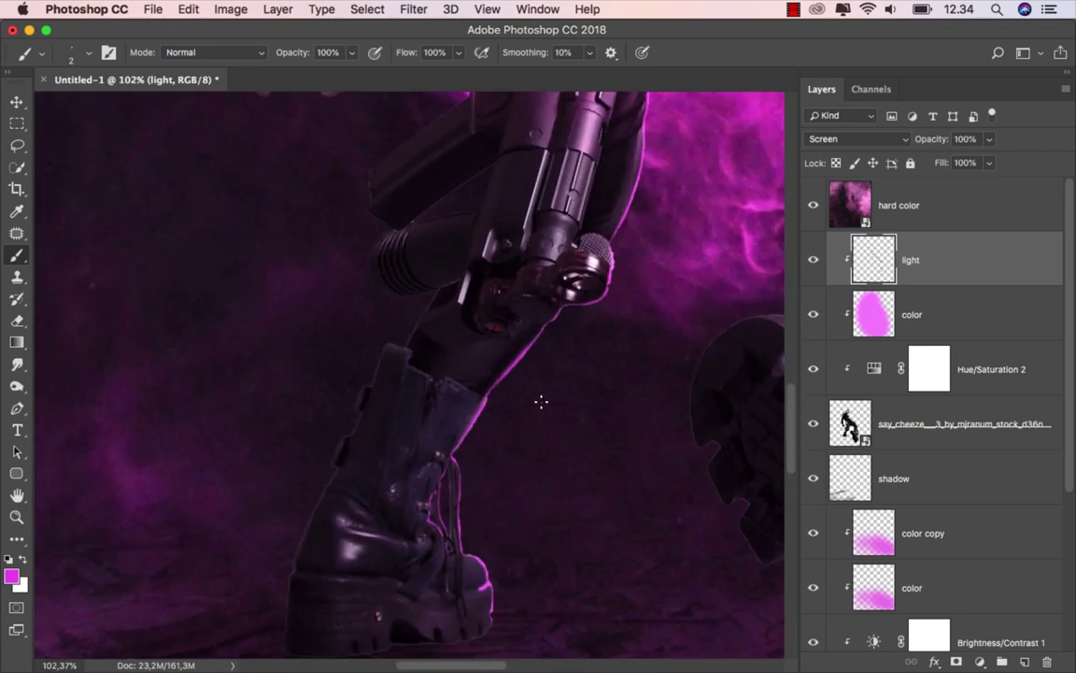
- Paint purple rim light along the boot edge and the knurled gear top
scroll(485, 400, "up", 3)
left_click_drag(467, 411, 425, 363)
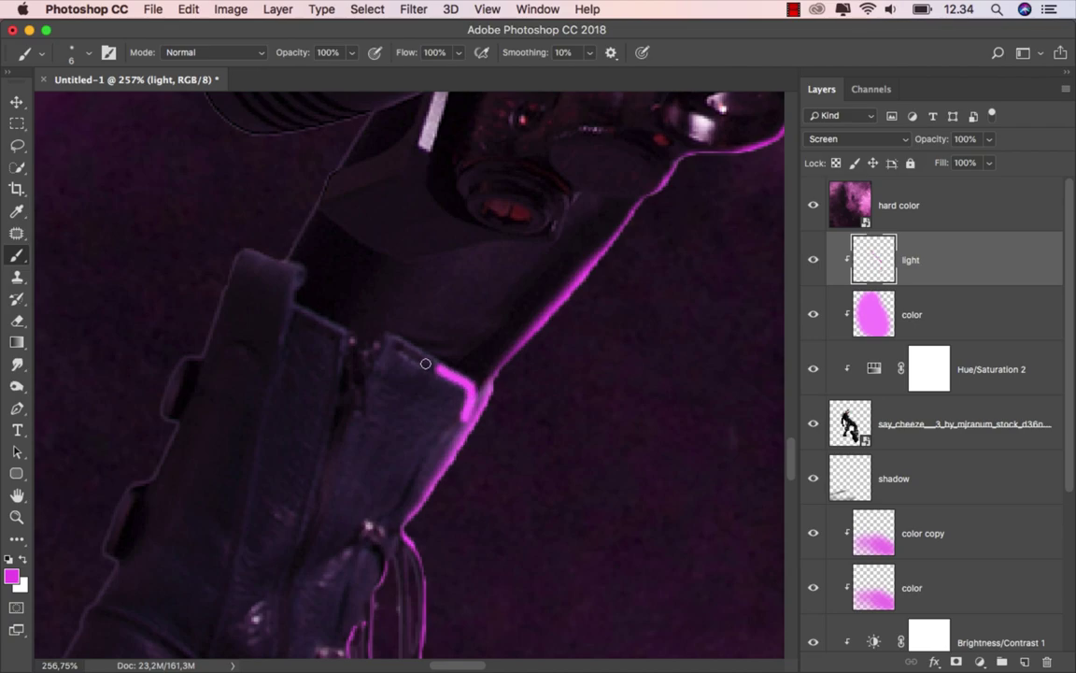
scroll(440, 452, "up", 5)
scroll(374, 514, "up", 5)
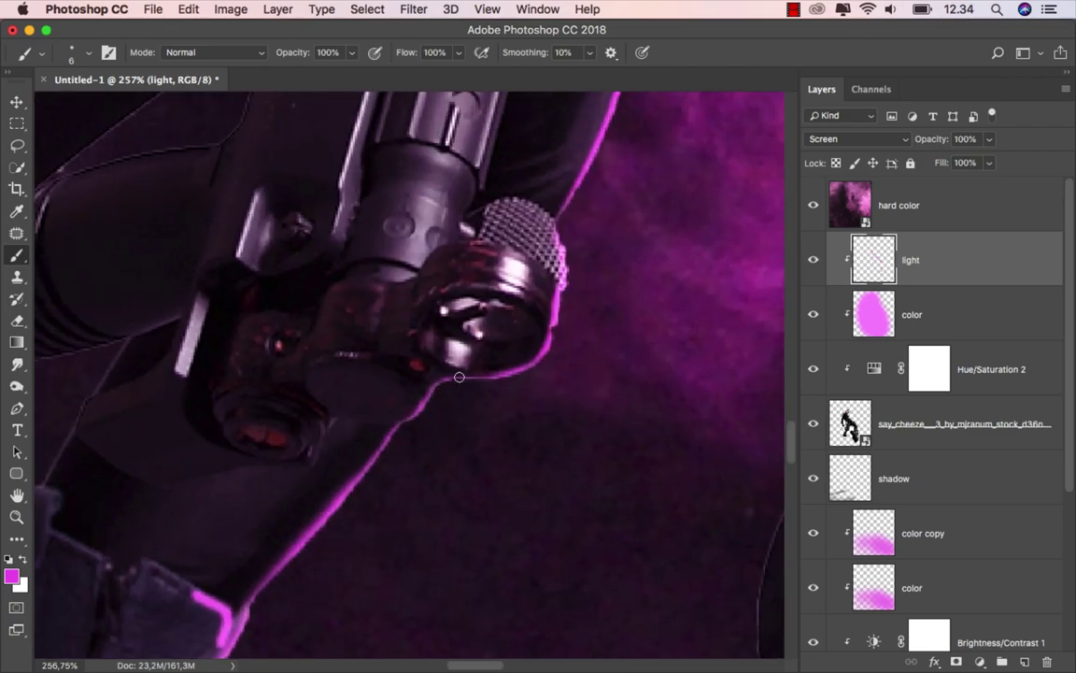
scroll(540, 372, "up", 3)
mouse_move(499, 317)
left_mouse_down()
mouse_move(425, 273)
mouse_move(274, 547)
left_mouse_up()
- Paint a purple highlight along the gun's angled lower handguard edge
scroll(488, 435, "down", 2)
scroll(447, 379, "down", 2)
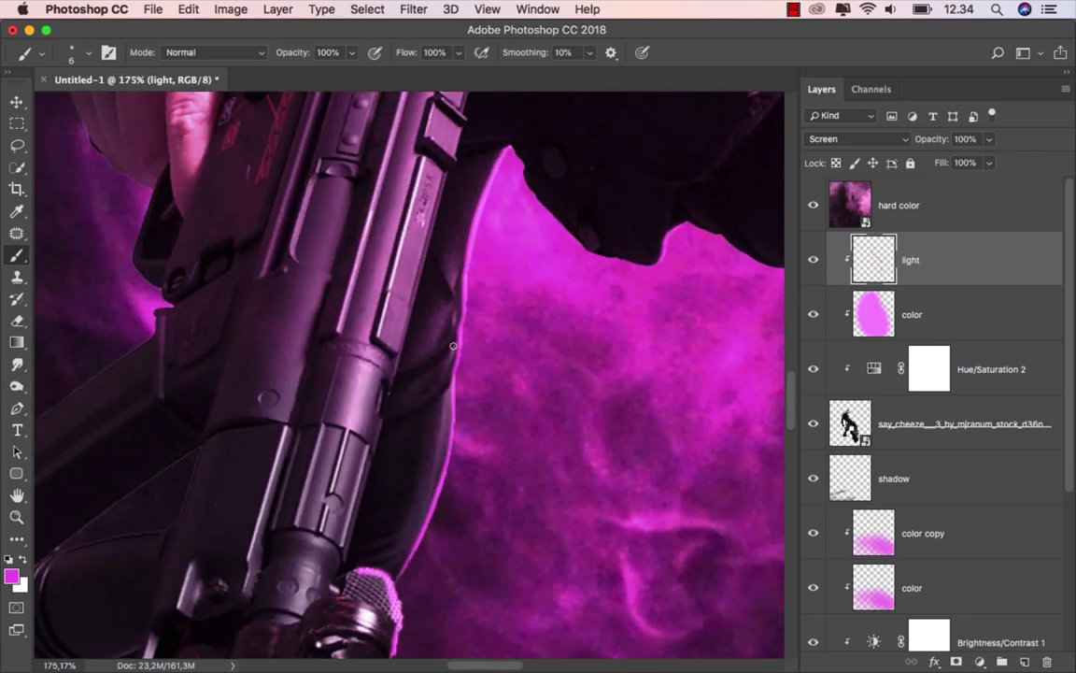
mouse_move(458, 344)
left_mouse_down()
mouse_move(440, 554)
mouse_move(425, 559)
left_mouse_up()
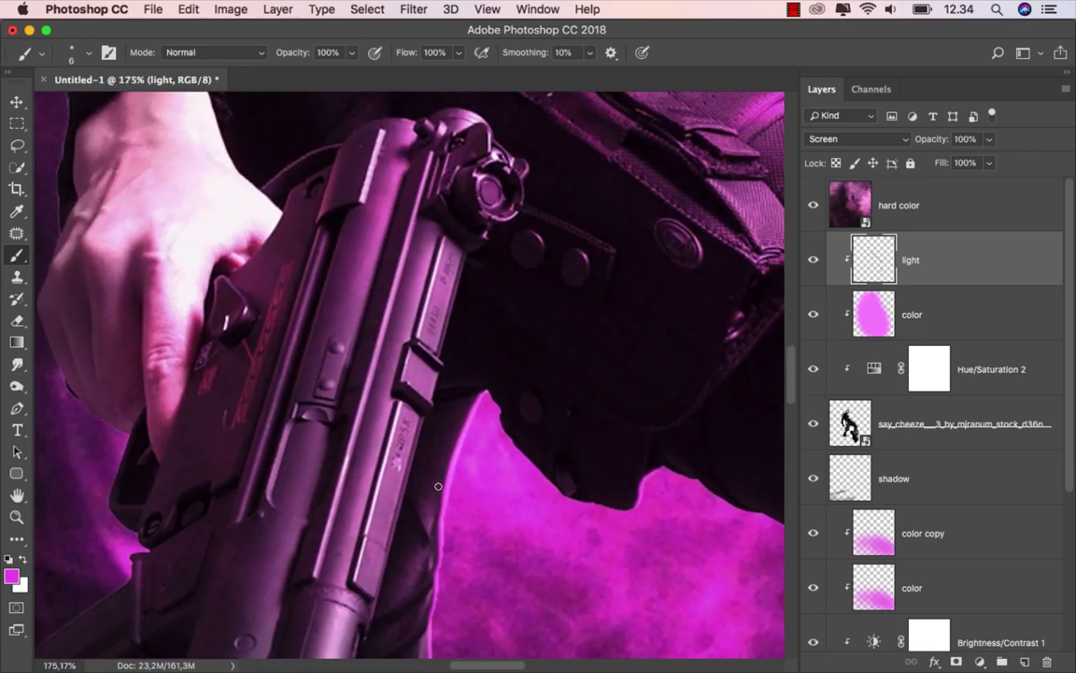
left_click_drag(438, 486, 463, 328)
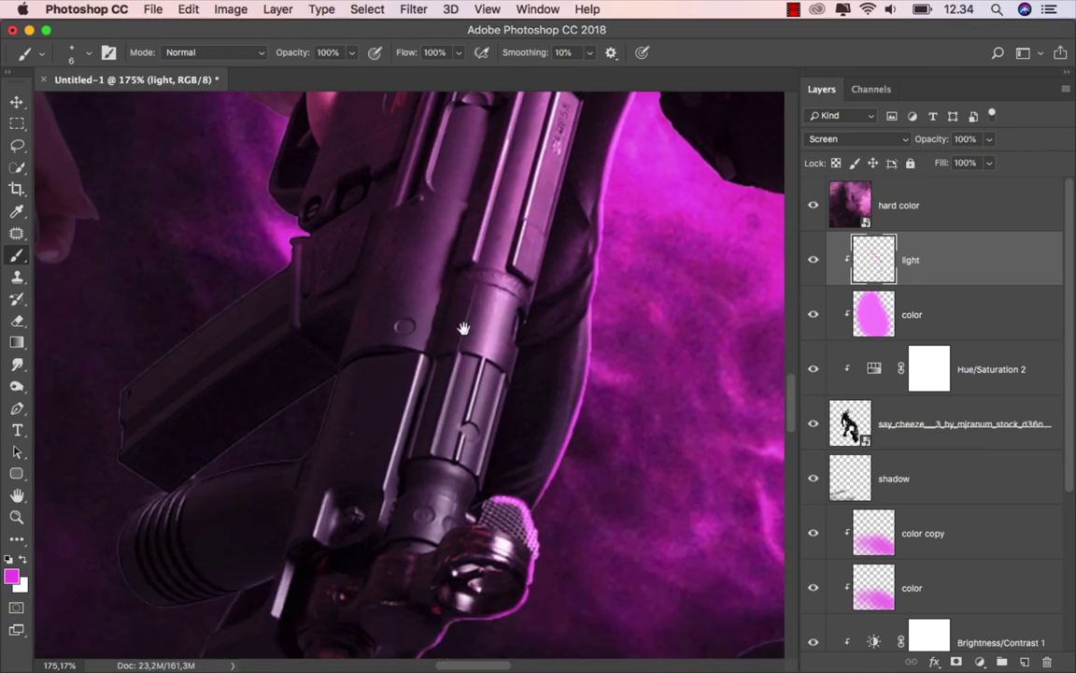
scroll(464, 328, "up", 1)
scroll(340, 326, "up", 2)
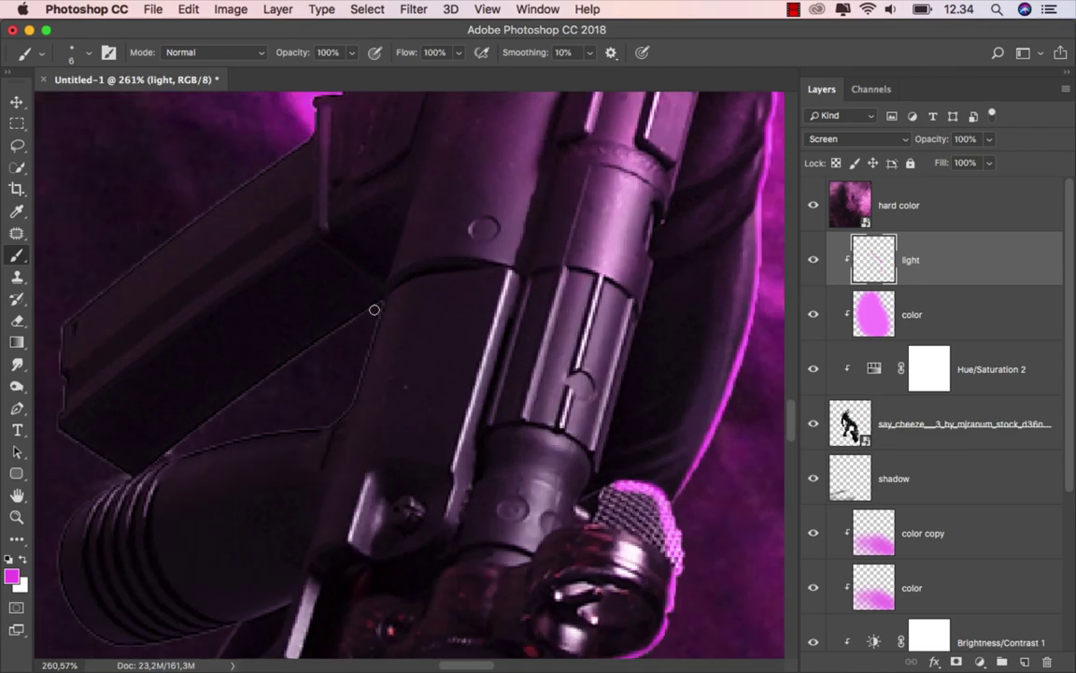
left_click_drag(312, 352, 186, 441)
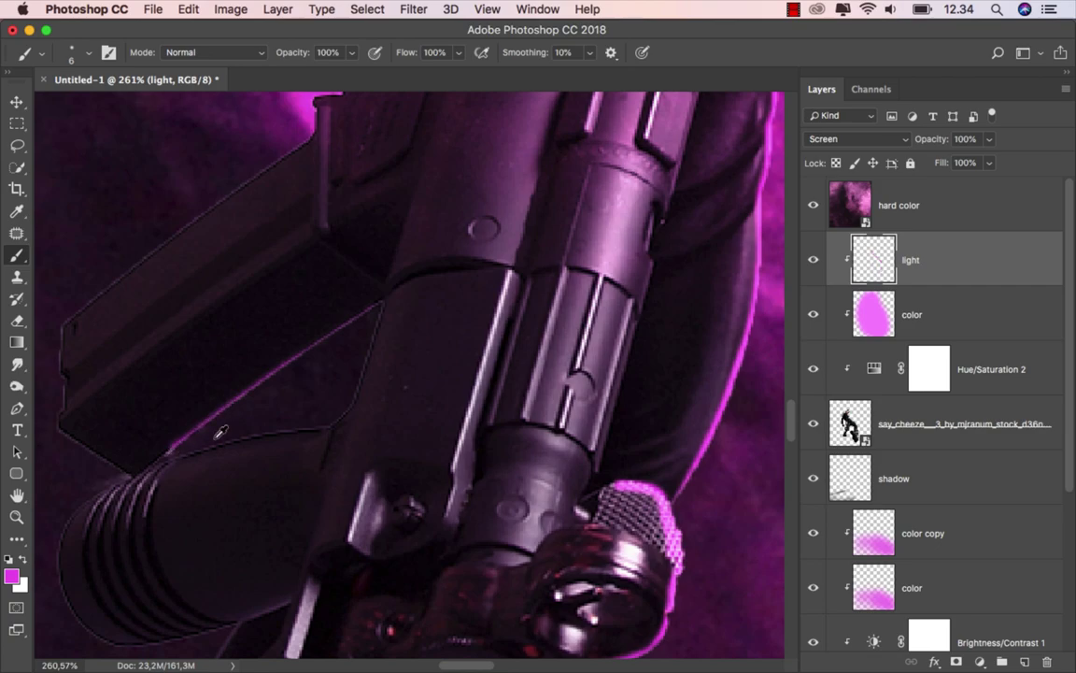
scroll(187, 443, "down", 2)
scroll(191, 446, "down", 1)
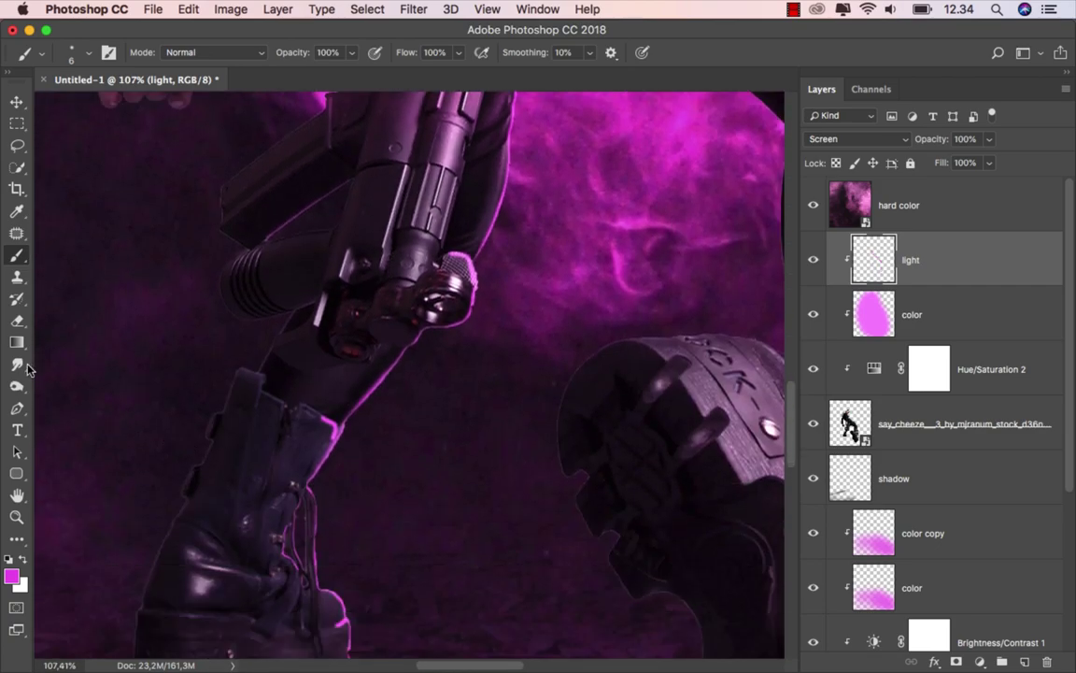
left_click(17, 365)
- Smudge the purple rim highlights on the boot heel and upper boot edge at 44% strength
left_click(74, 391)
scroll(268, 528, "down", 2)
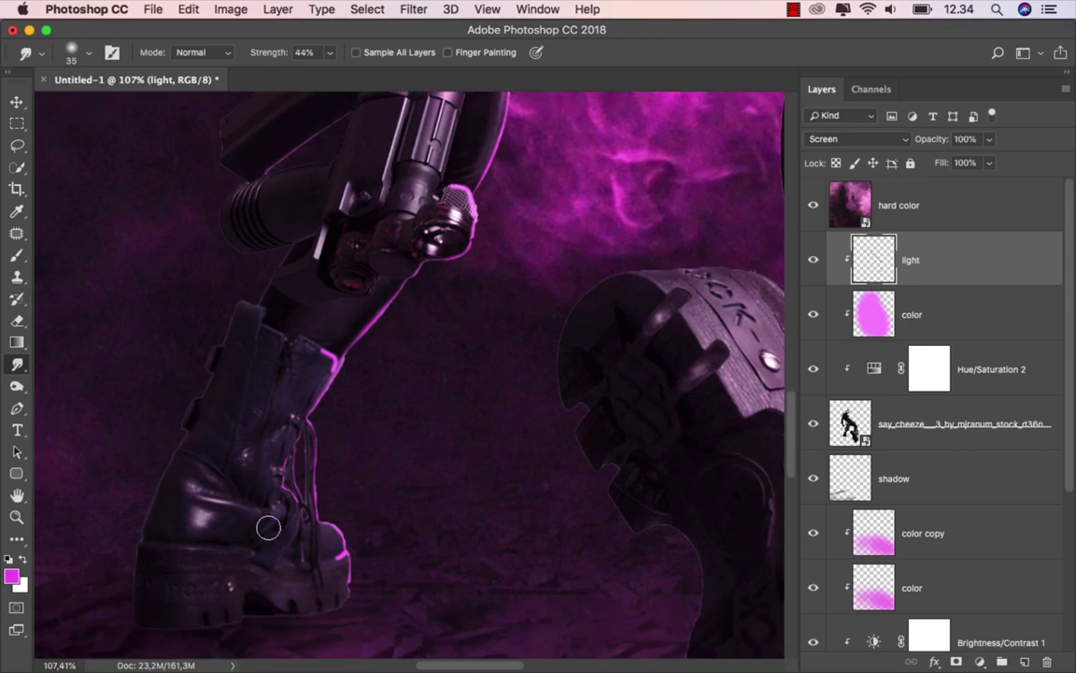
scroll(280, 532, "up", 2)
scroll(355, 538, "up", 2)
scroll(351, 496, "up", 2)
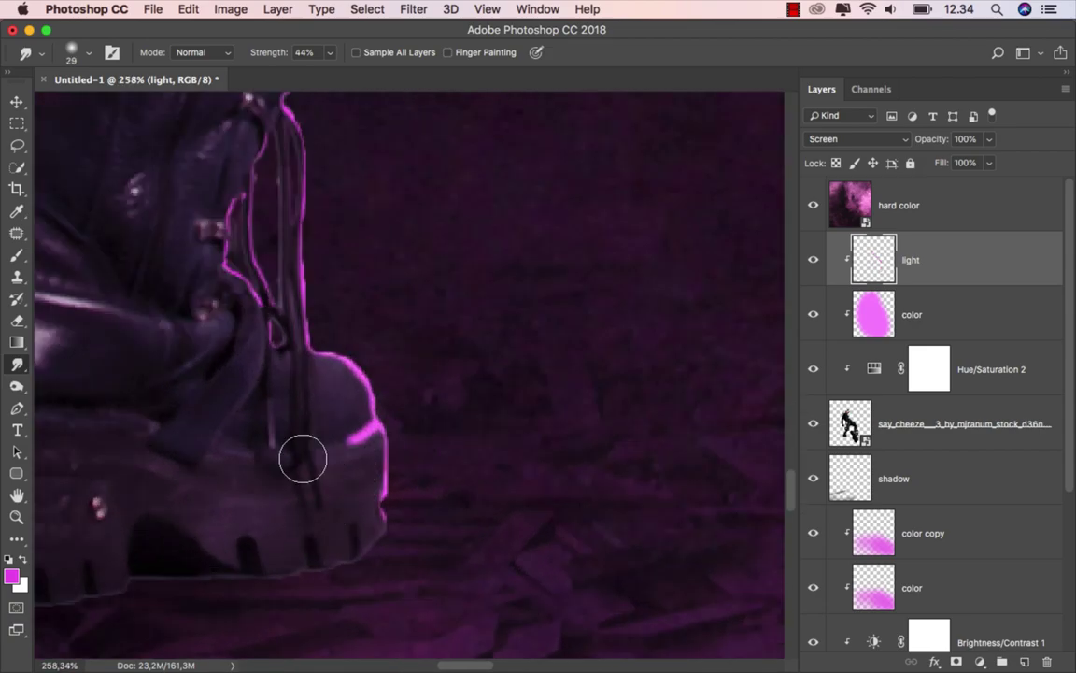
left_click_drag(303, 458, 341, 428)
mouse_move(185, 451)
left_mouse_down()
mouse_move(258, 529)
mouse_move(260, 630)
left_mouse_up()
left_click_drag(349, 224, 308, 468)
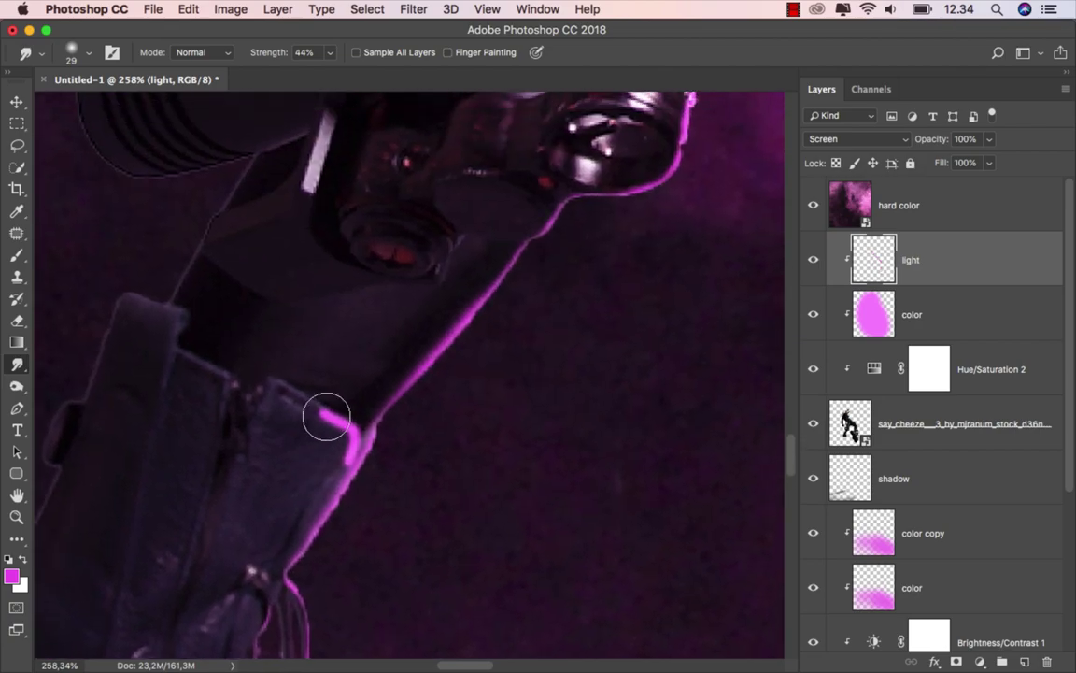
mouse_move(326, 418)
left_mouse_down()
mouse_move(268, 397)
mouse_move(332, 449)
mouse_move(321, 495)
mouse_move(324, 449)
left_mouse_up()
- Move to the gun and gear area and soften the pink highlight along the gun's lower edge
scroll(372, 422, "down", 5)
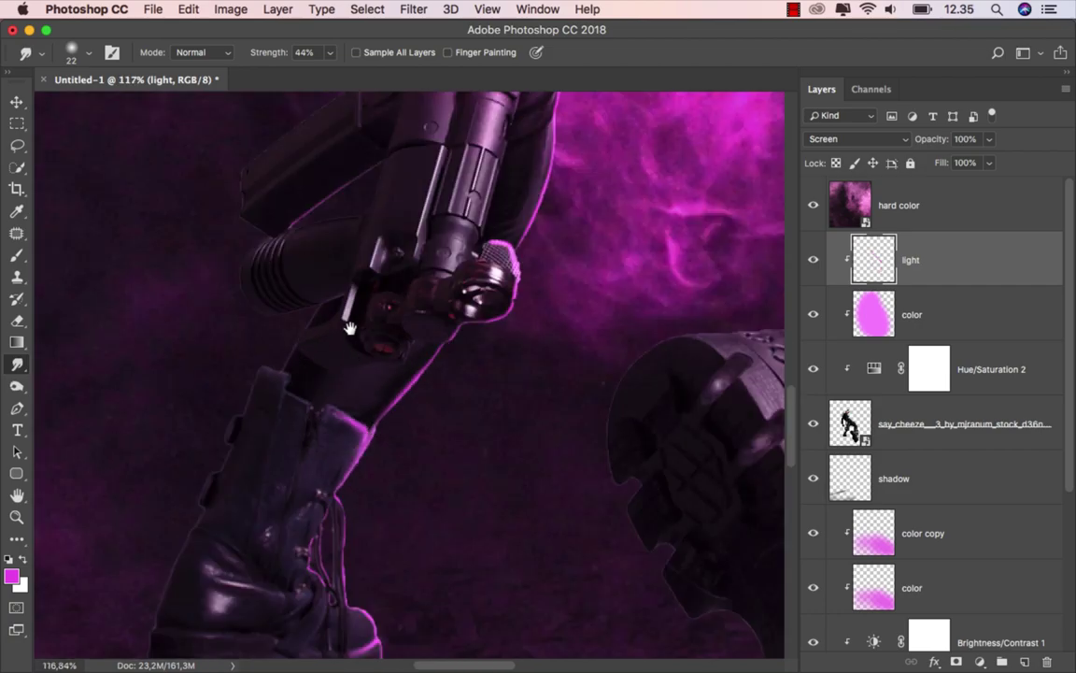
left_click_drag(350, 327, 293, 378)
scroll(449, 392, "up", 1)
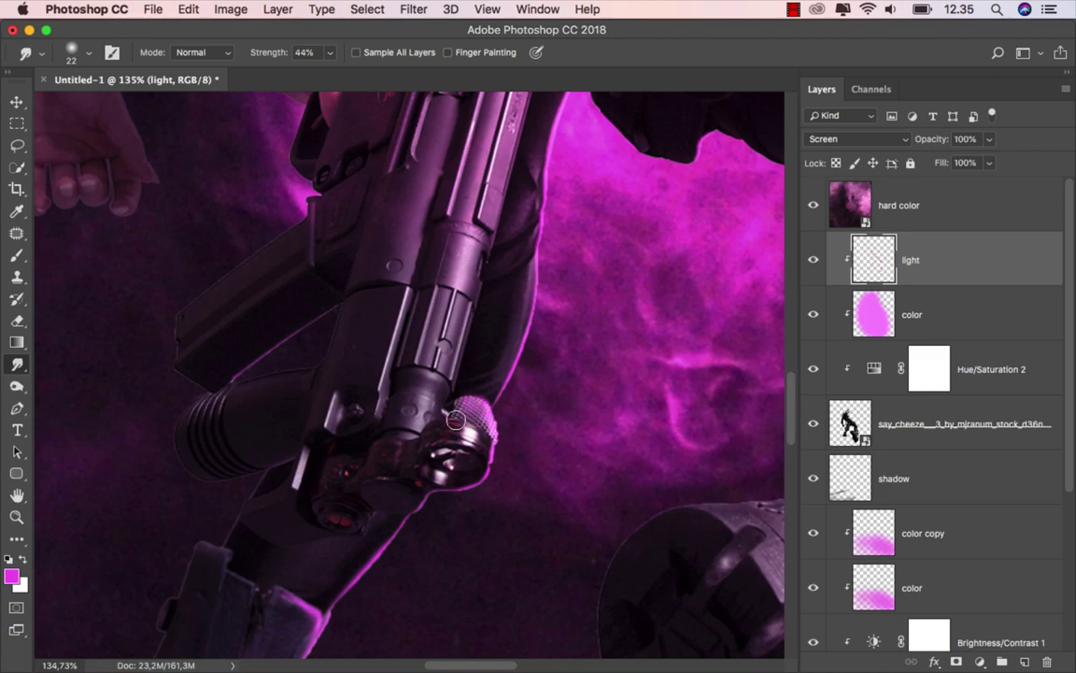
mouse_move(376, 452)
left_mouse_down()
mouse_move(299, 523)
mouse_move(365, 478)
left_mouse_up()
scroll(505, 472, "down", 3)
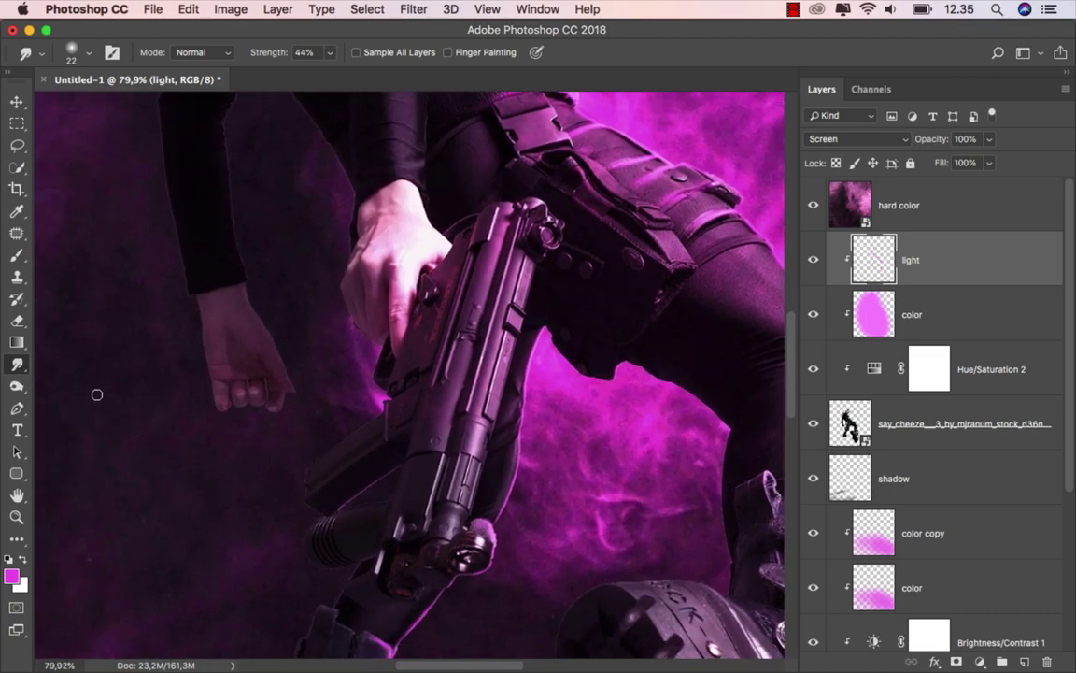
- With the Brush, paint a magenta rim light down the hanging hand's right edge
key("b")
scroll(262, 267, "up", 2)
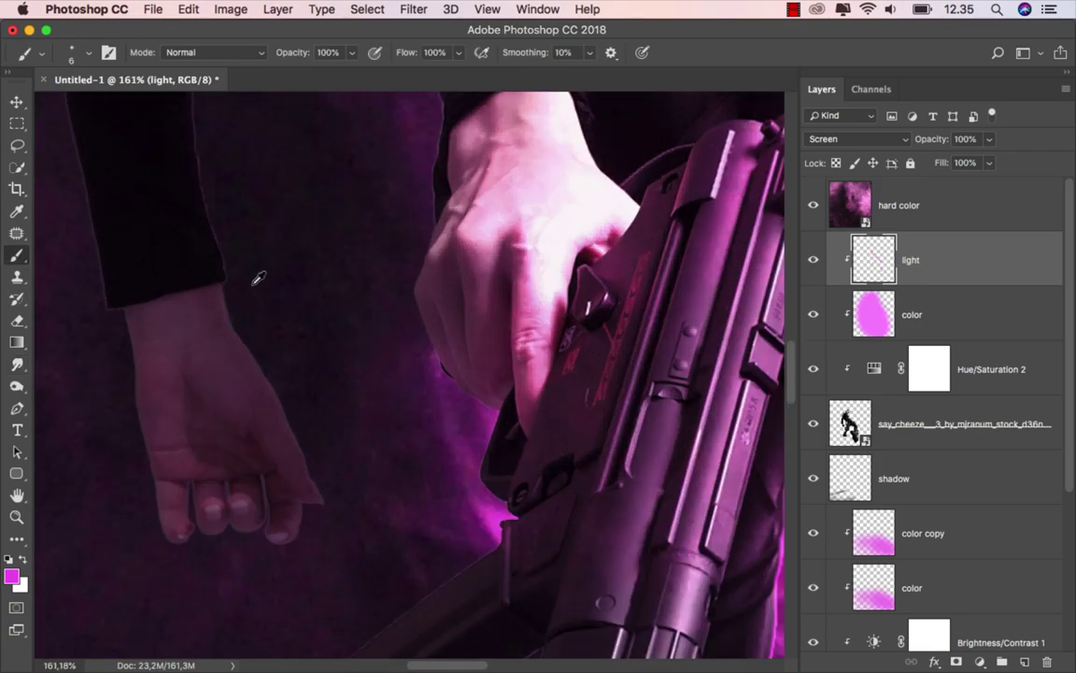
scroll(245, 303, "up", 1)
scroll(201, 297, "up", 1)
scroll(251, 341, "down", 3)
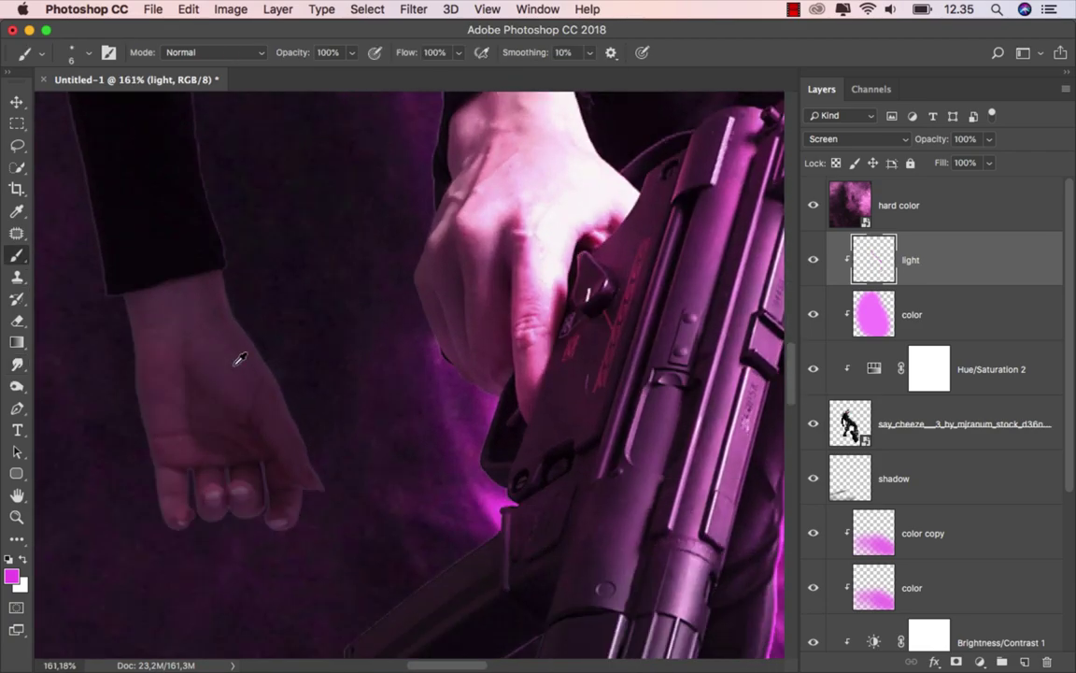
scroll(241, 356, "up", 2)
scroll(233, 281, "up", 1)
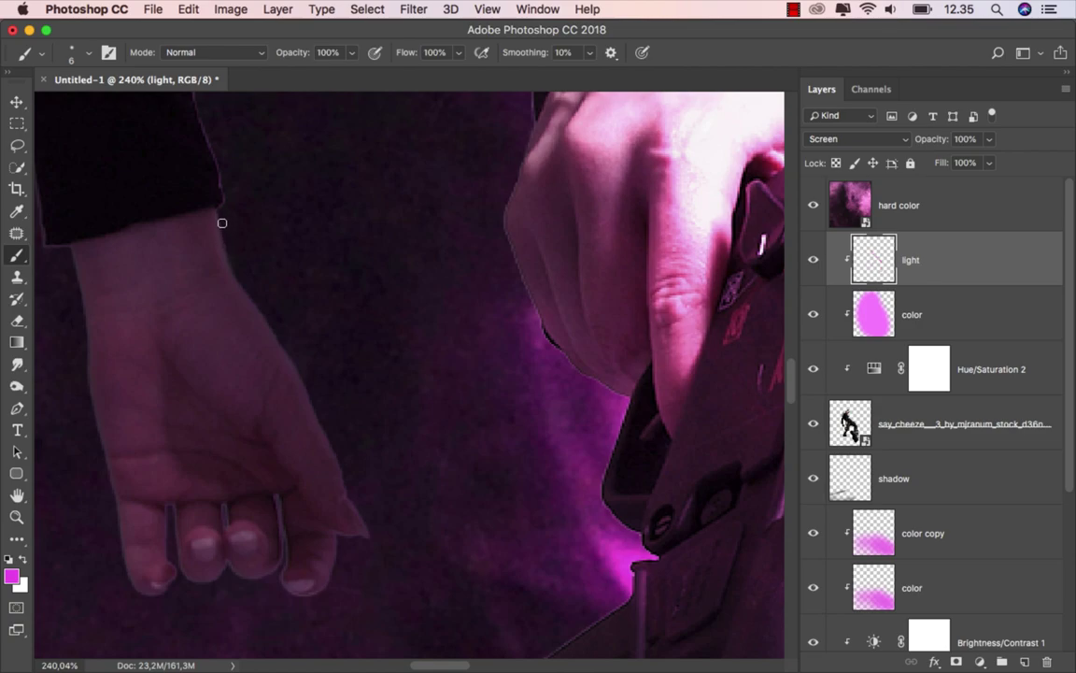
left_click_drag(219, 216, 367, 541)
- With a smaller brush tip, paint thin rim lights along the first and third fingers and between the second and third
scroll(384, 543, "up", 1)
scroll(355, 486, "down", 2)
scroll(334, 426, "up", 1)
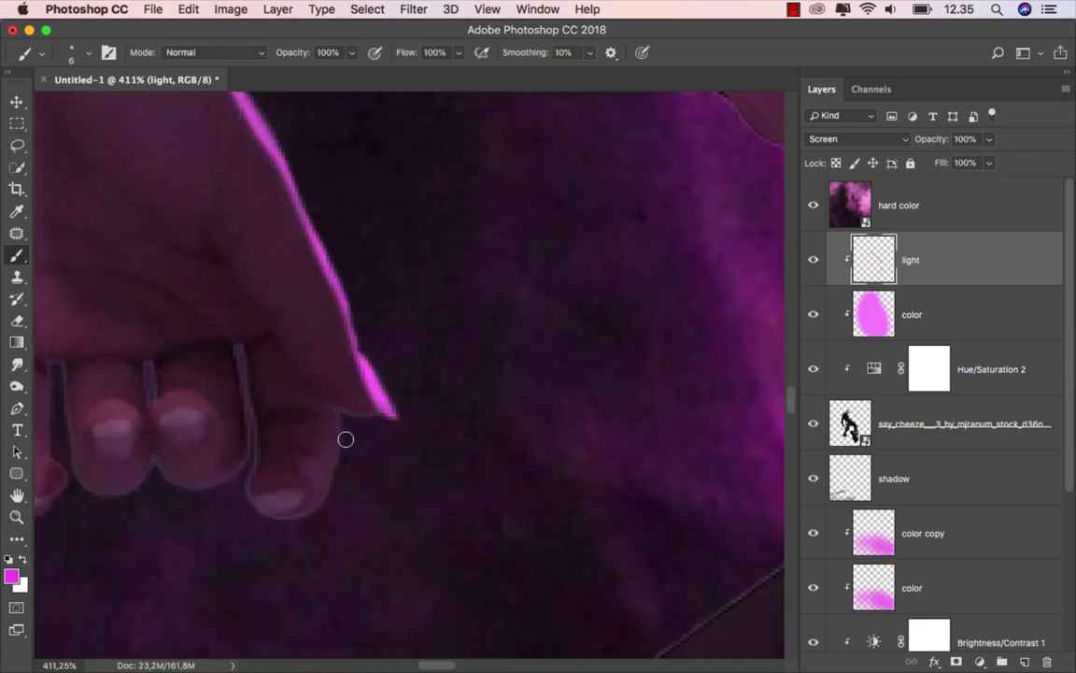
mouse_move(346, 437)
left_mouse_down()
mouse_move(314, 515)
mouse_move(501, 470)
left_mouse_up()
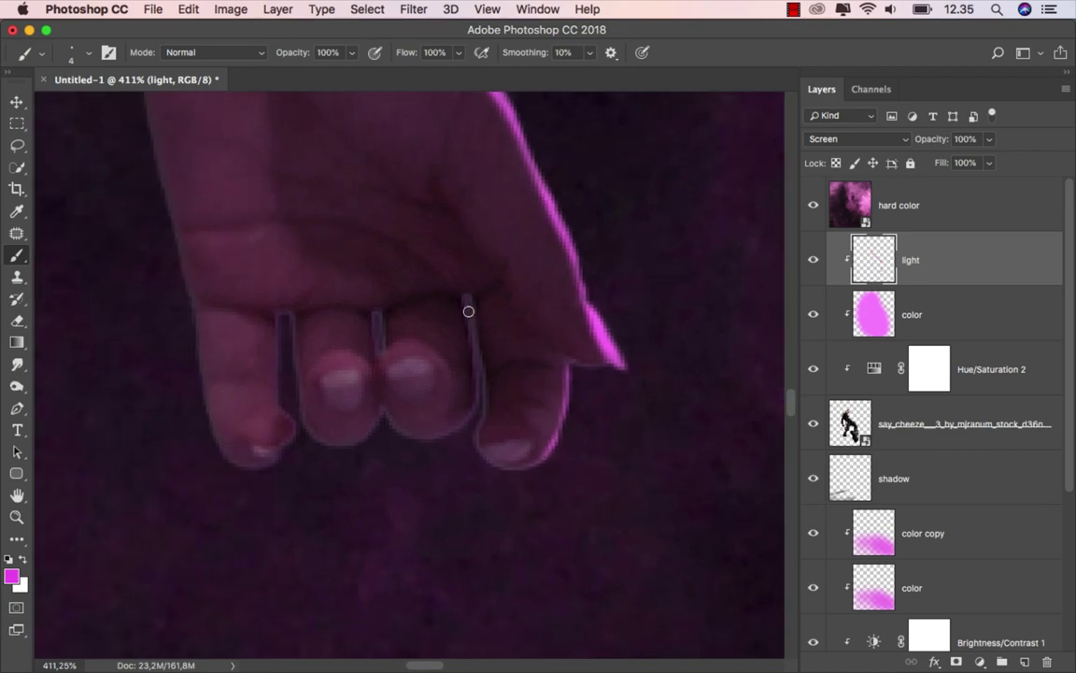
mouse_move(466, 297)
left_mouse_down()
mouse_move(478, 355)
mouse_move(474, 413)
left_mouse_up()
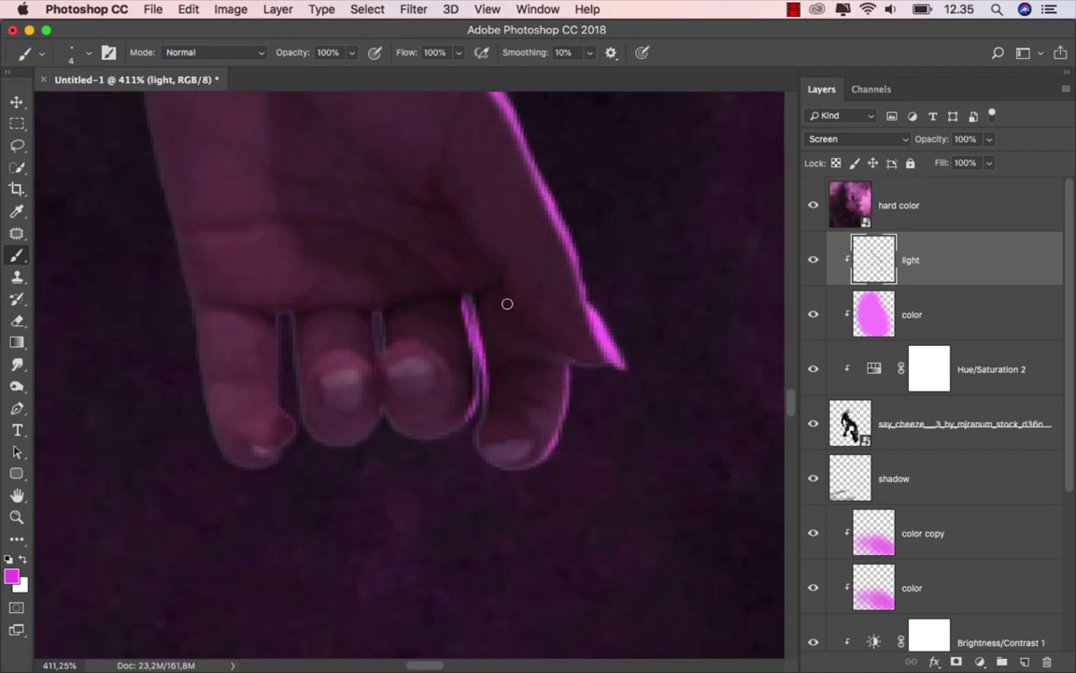
key("super+z")
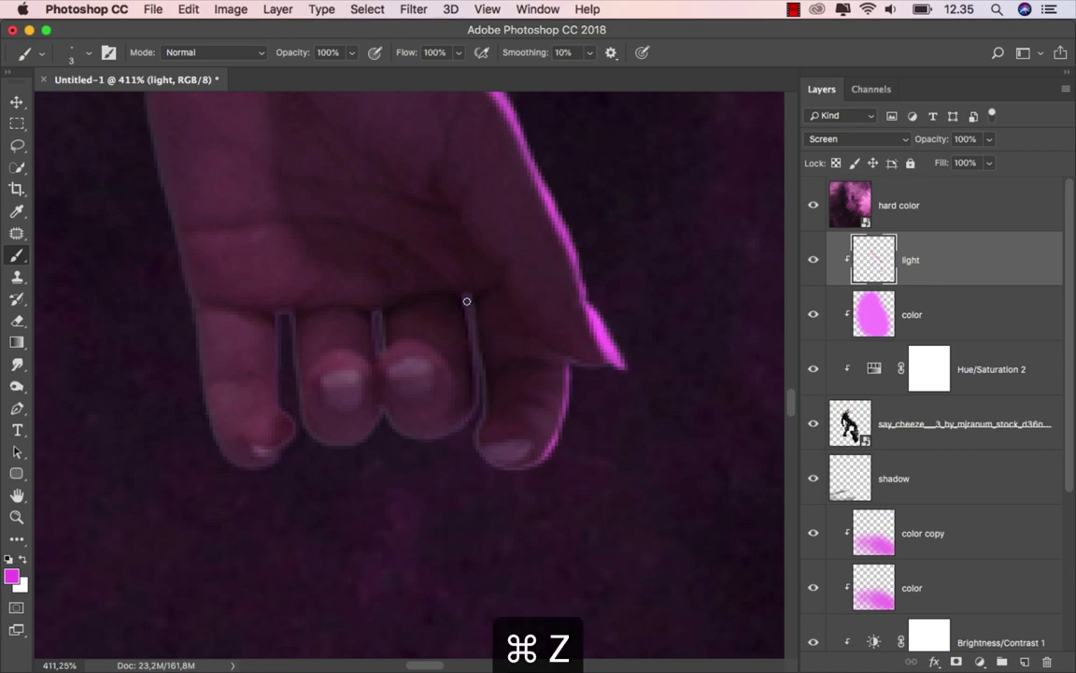
left_click_drag(466, 297, 472, 411)
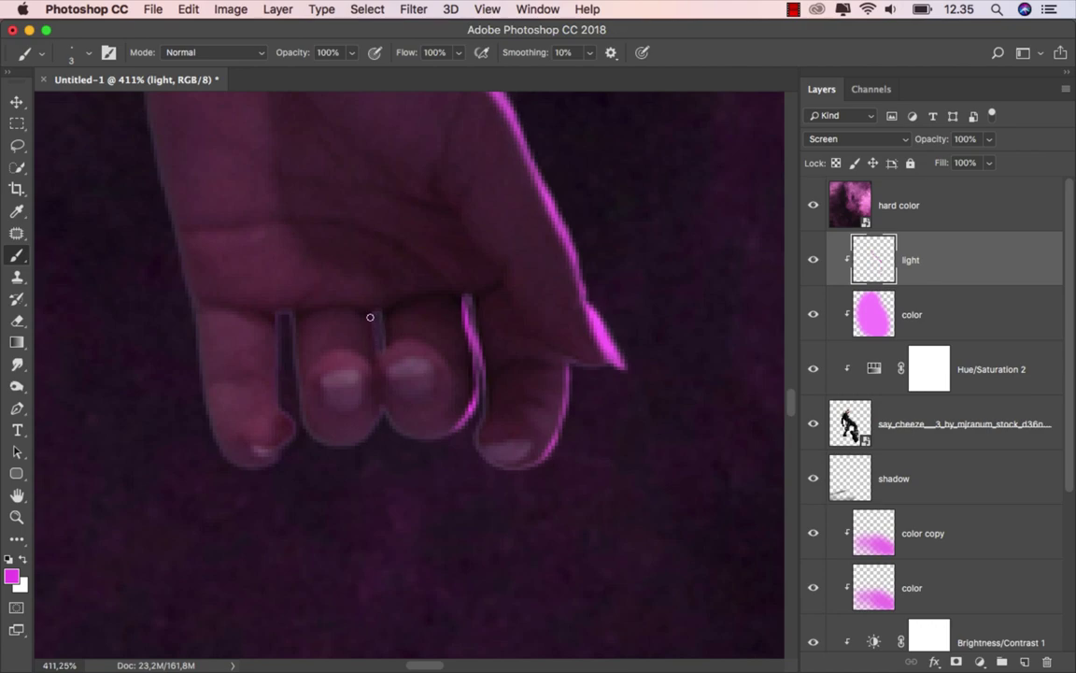
left_click_drag(370, 317, 373, 345)
left_click_drag(277, 323, 275, 395)
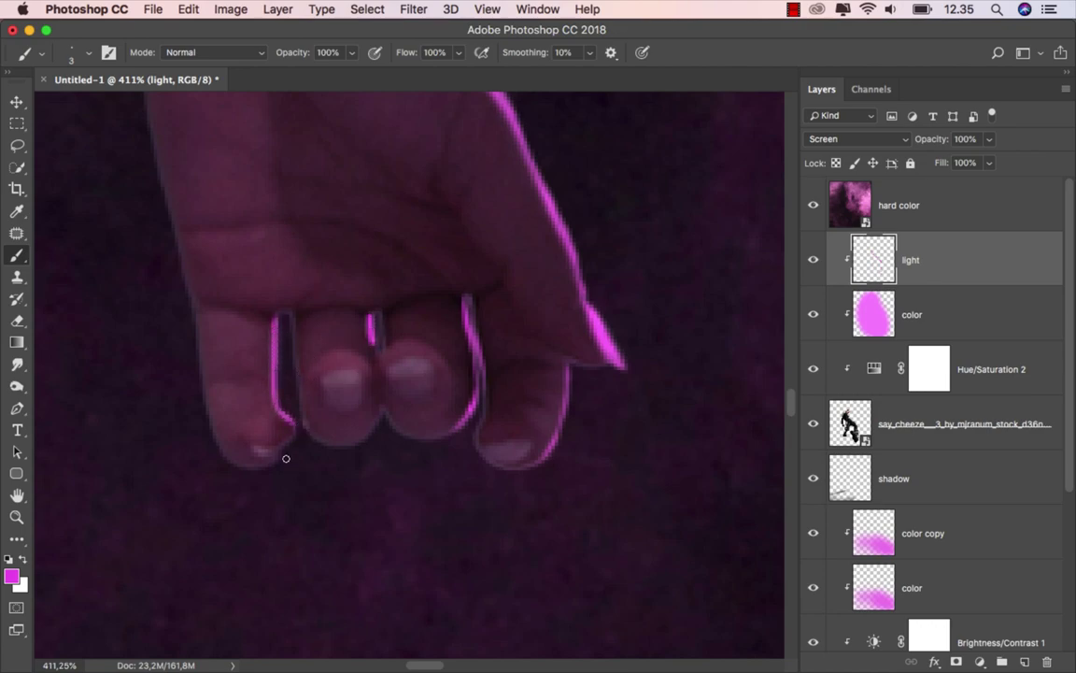
- Scroll the view up from the hand toward the sleeve edge
scroll(391, 444, "down", 10)
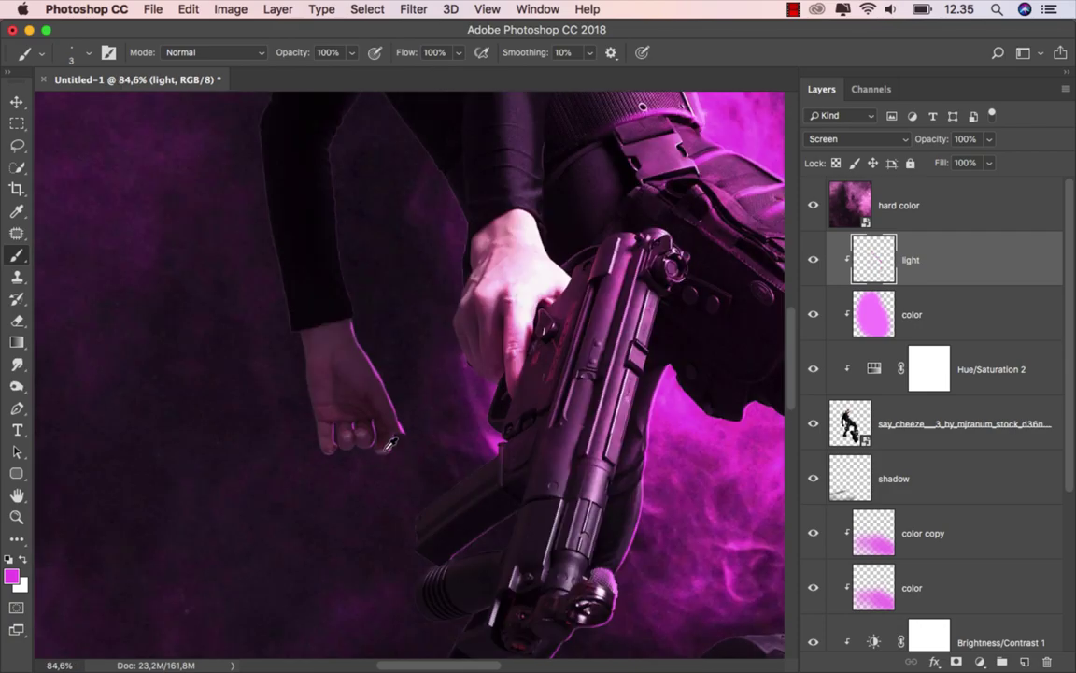
scroll(431, 384, "up", 1)
scroll(307, 456, "up", 1)
scroll(282, 372, "up", 1)
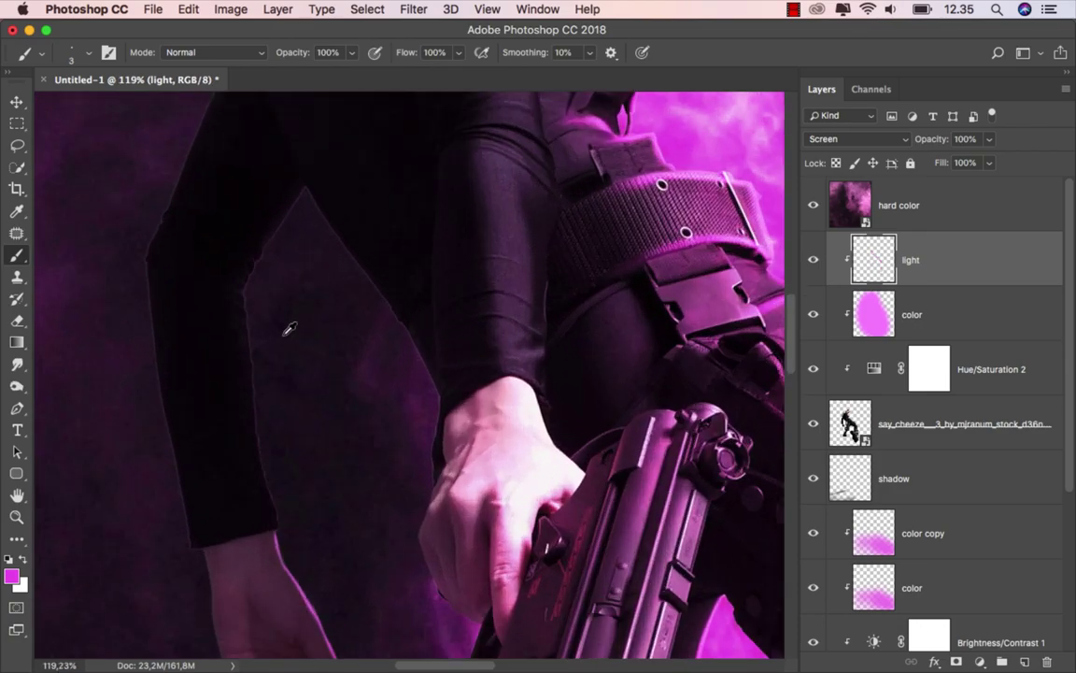
scroll(251, 336, "up", 1)
scroll(248, 320, "up", 1)
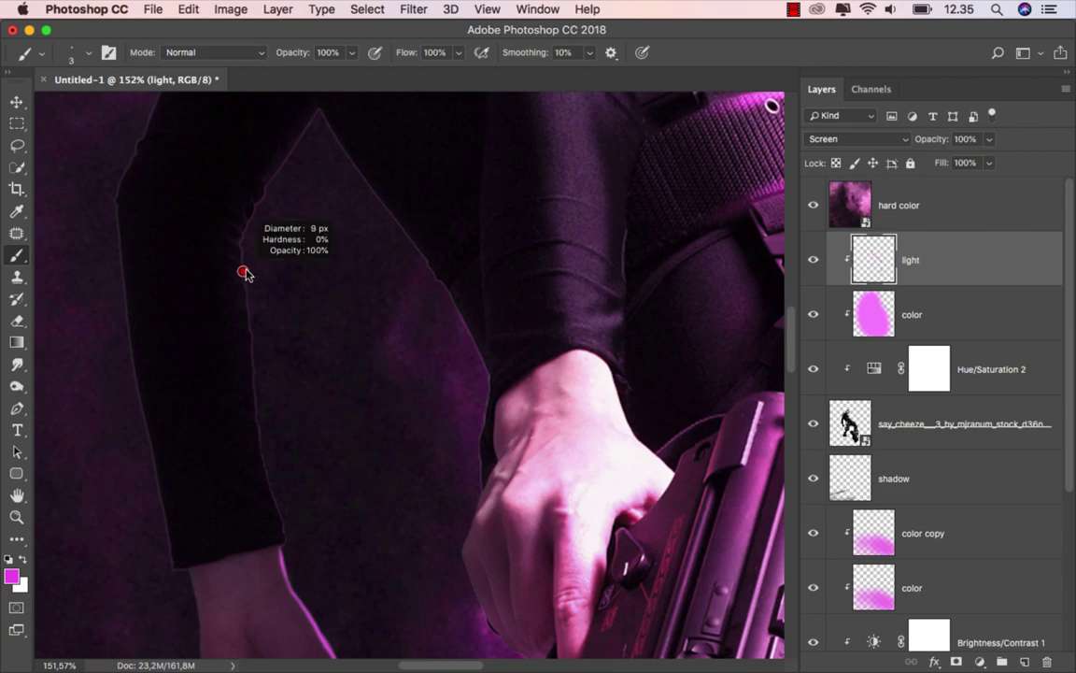
scroll(249, 229, "down", 1)
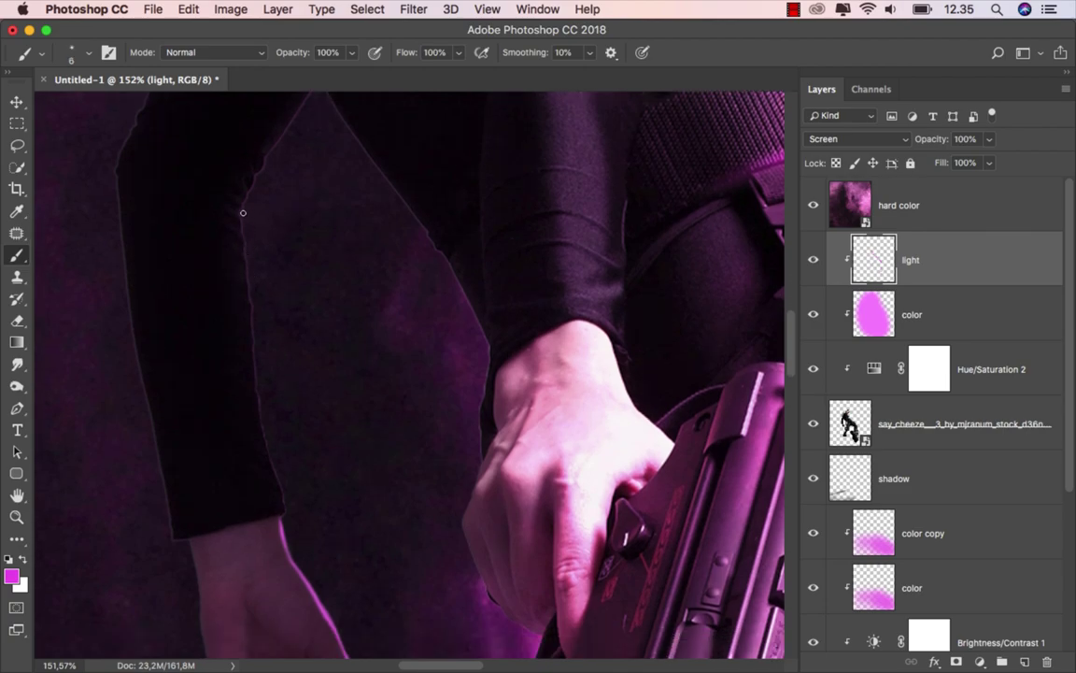
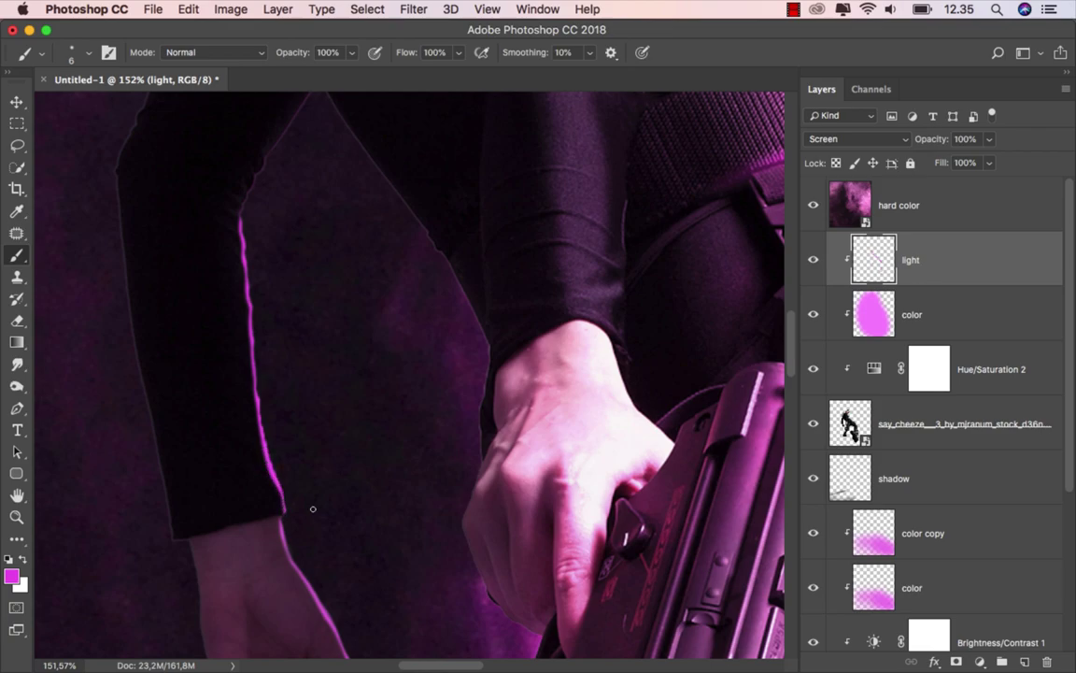
- Paint a thin magenta rim light along the upper arm's edge on the light layer
left_click_drag(288, 255, 298, 425)
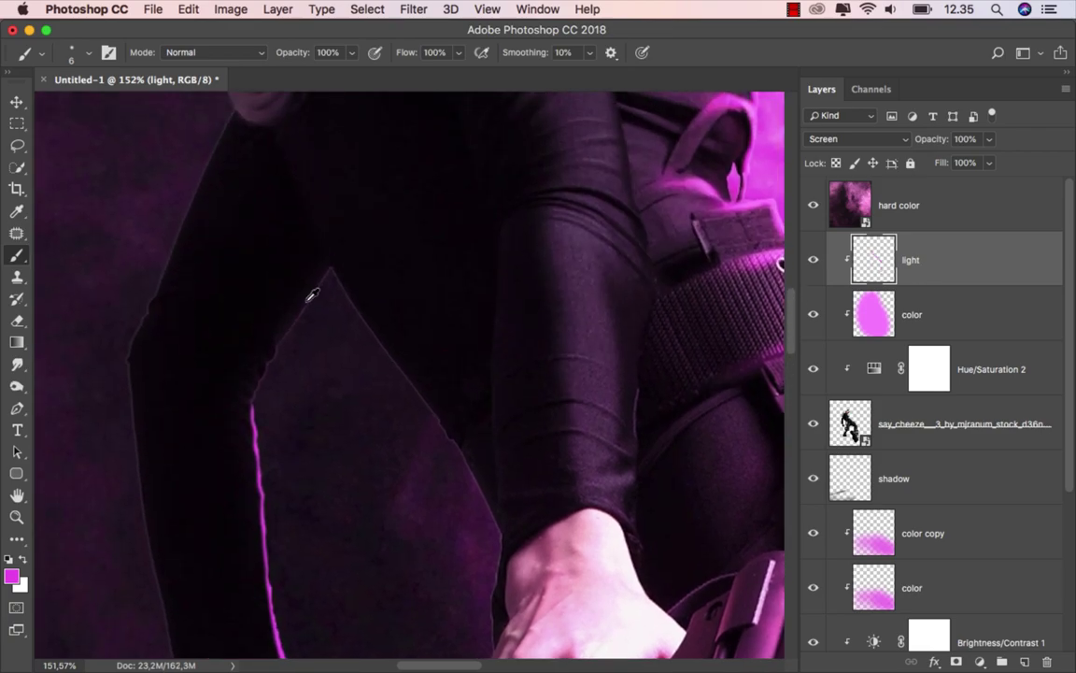
scroll(312, 296, "up", 3)
left_click_drag(326, 275, 308, 301)
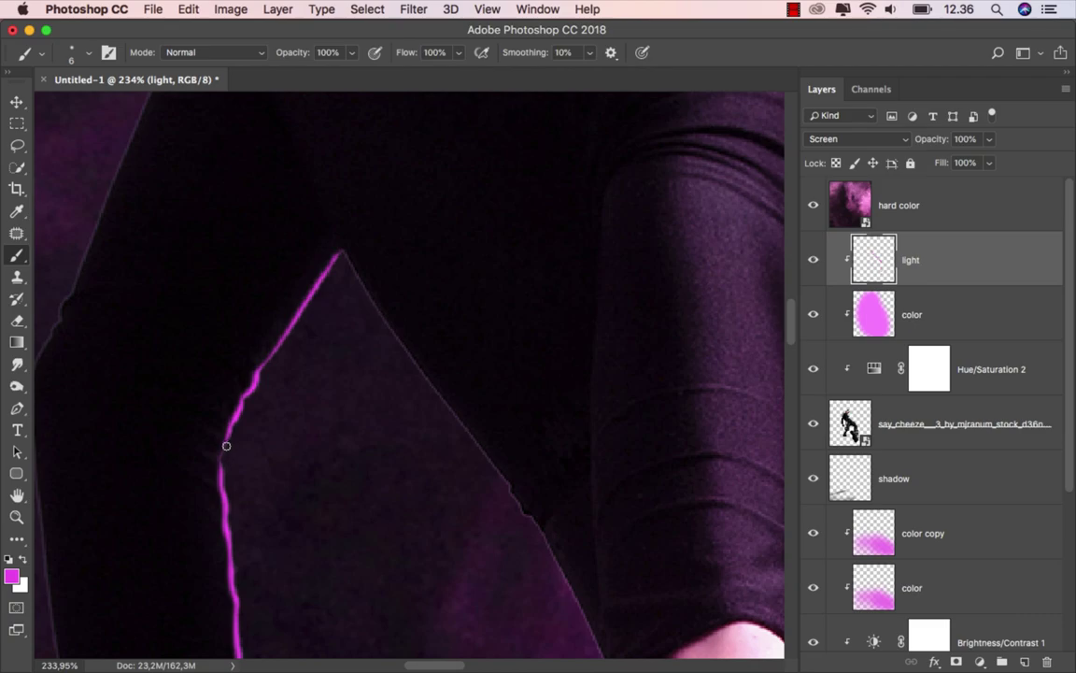
scroll(329, 408, "down", 5)
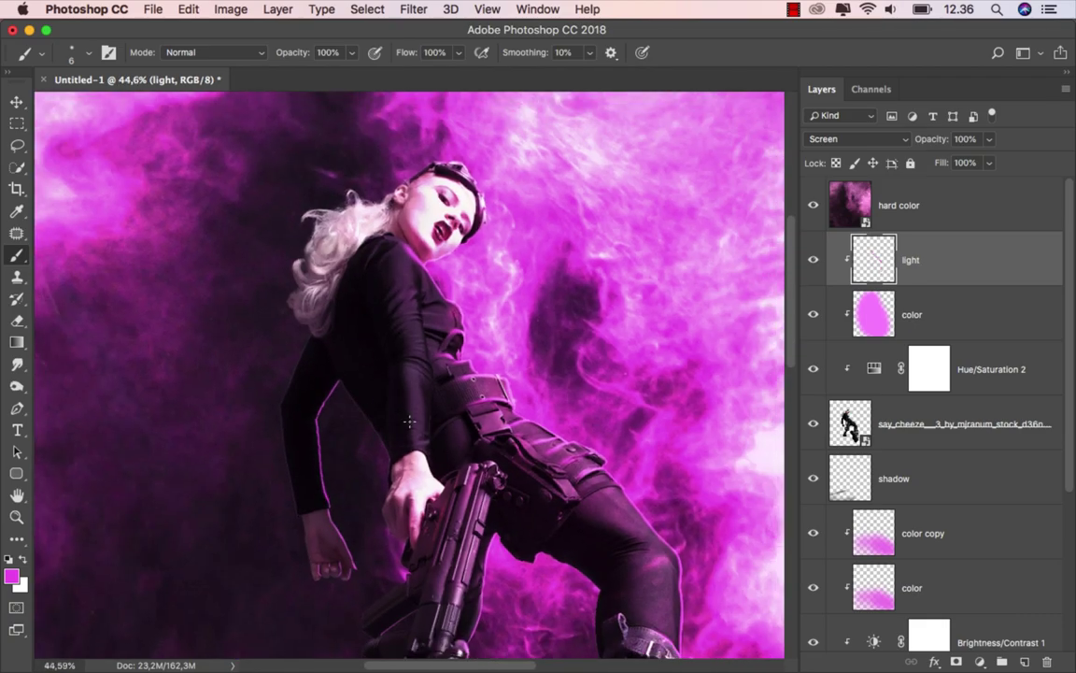
scroll(411, 416, "down", 3)
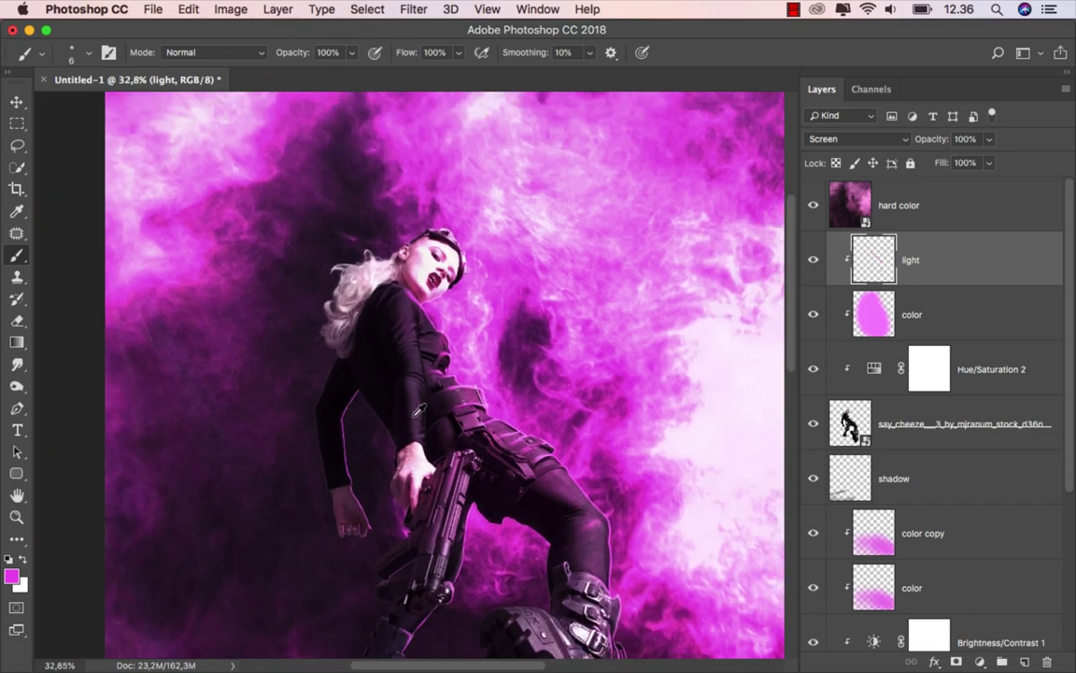
scroll(418, 412, "down", 2)
scroll(419, 411, "up", 1)
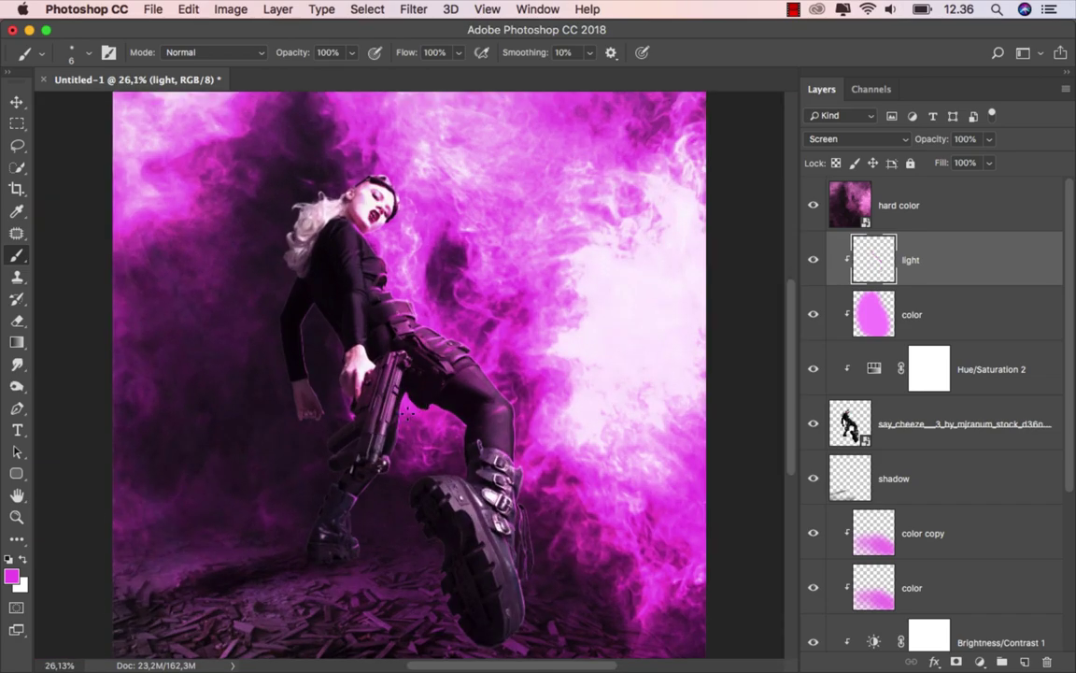
scroll(333, 520, "up", 1)
scroll(331, 490, "up", 5)
scroll(330, 485, "up", 4)
scroll(361, 542, "up", 4)
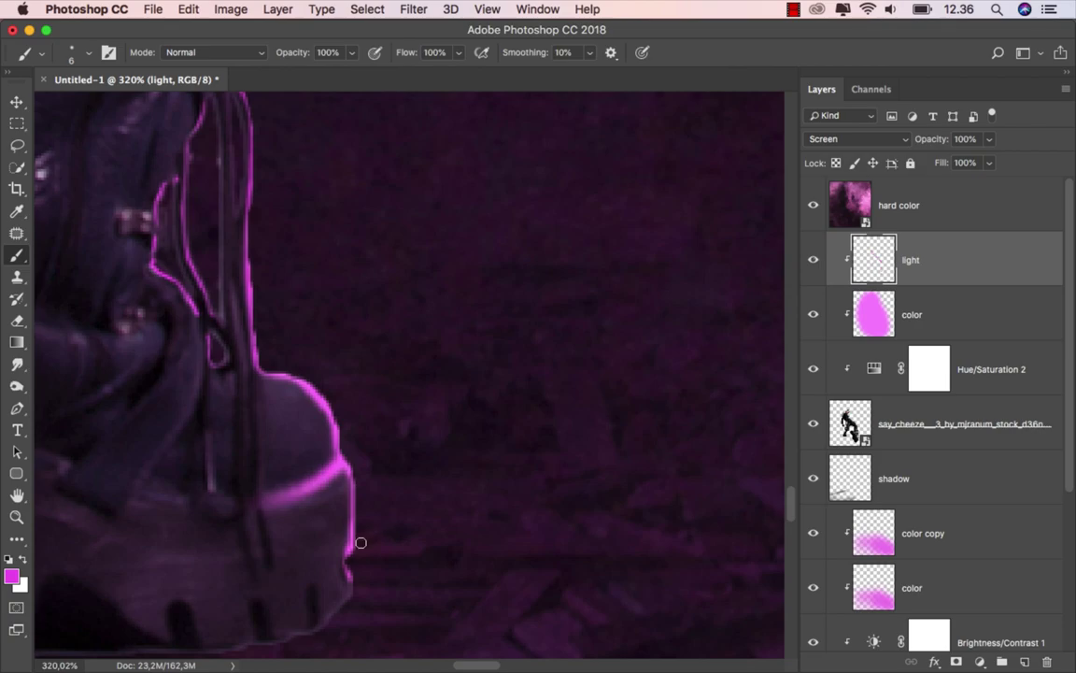
- Enlarge the brush slightly and paint magenta highlights along the boot edges and soles
key("bracketright")
key("bracketright")
key("bracketright")
left_click_drag(350, 471, 346, 558)
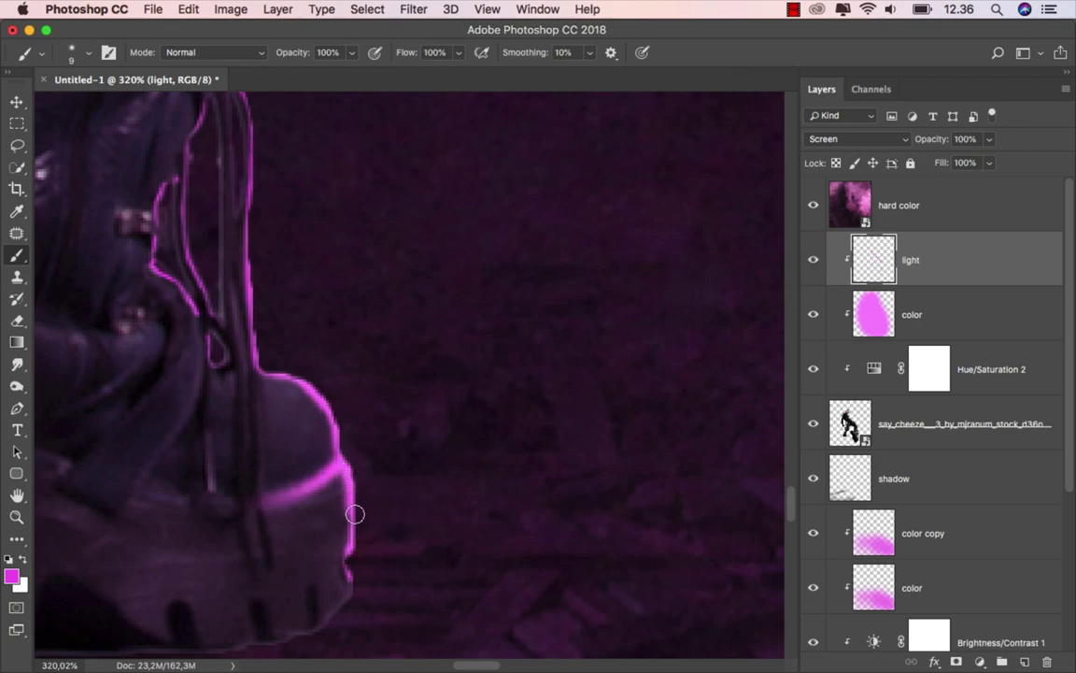
scroll(353, 517, "down", 2)
scroll(422, 522, "down", 3)
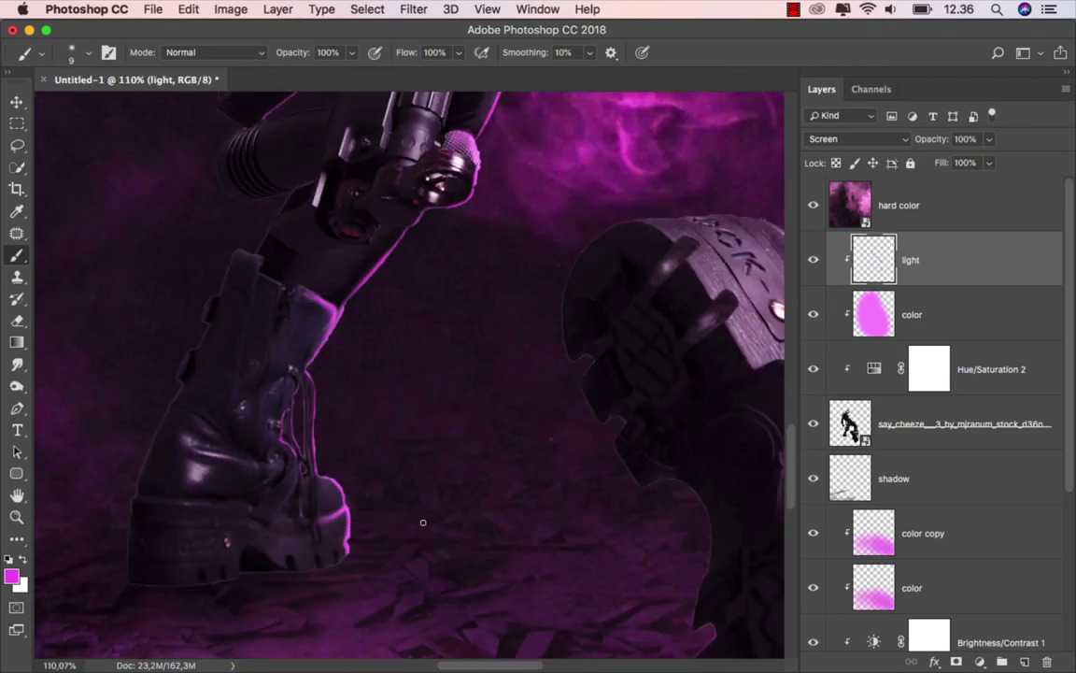
left_click_drag(536, 532, 422, 595)
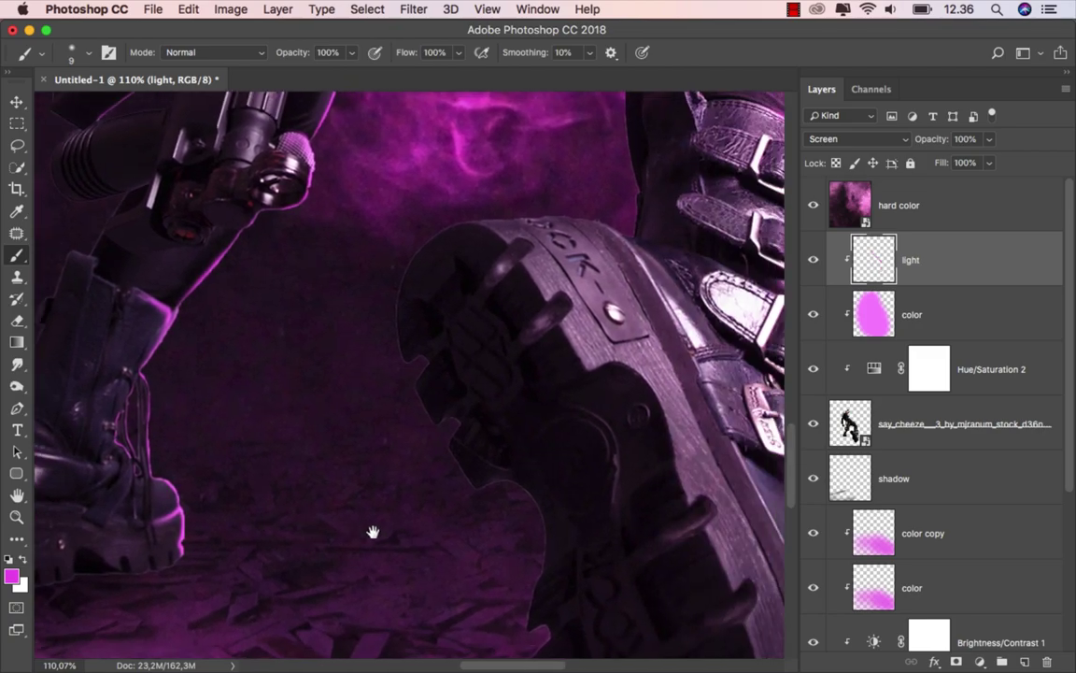
scroll(290, 323, "up", 2)
scroll(293, 320, "up", 2)
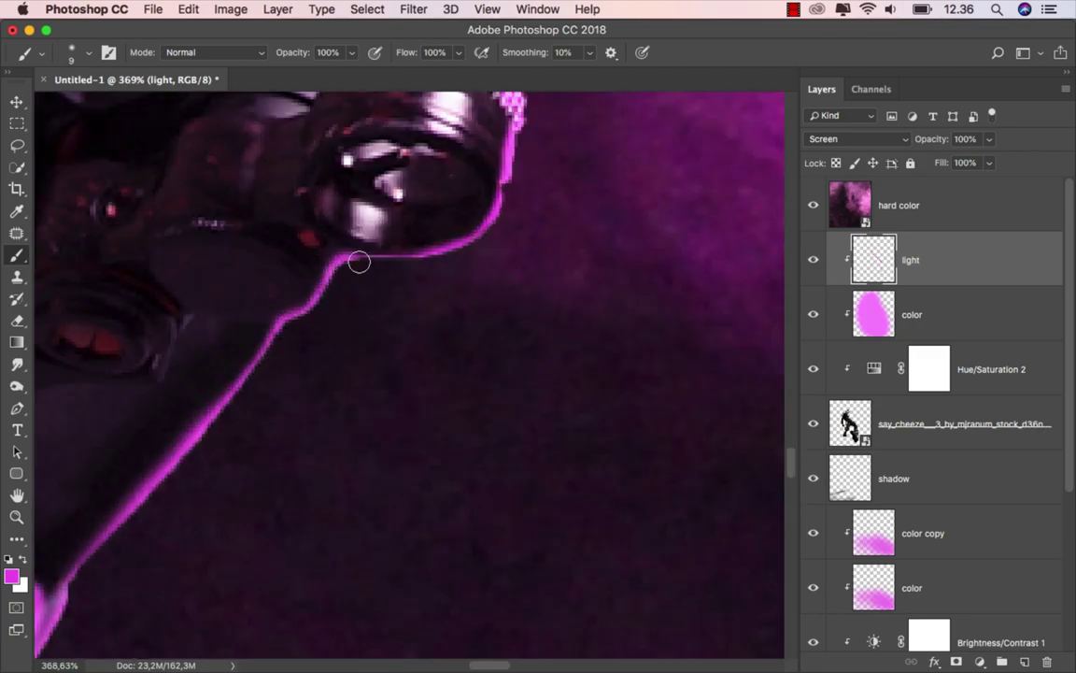
scroll(491, 284, "down", 3)
scroll(491, 288, "down", 2)
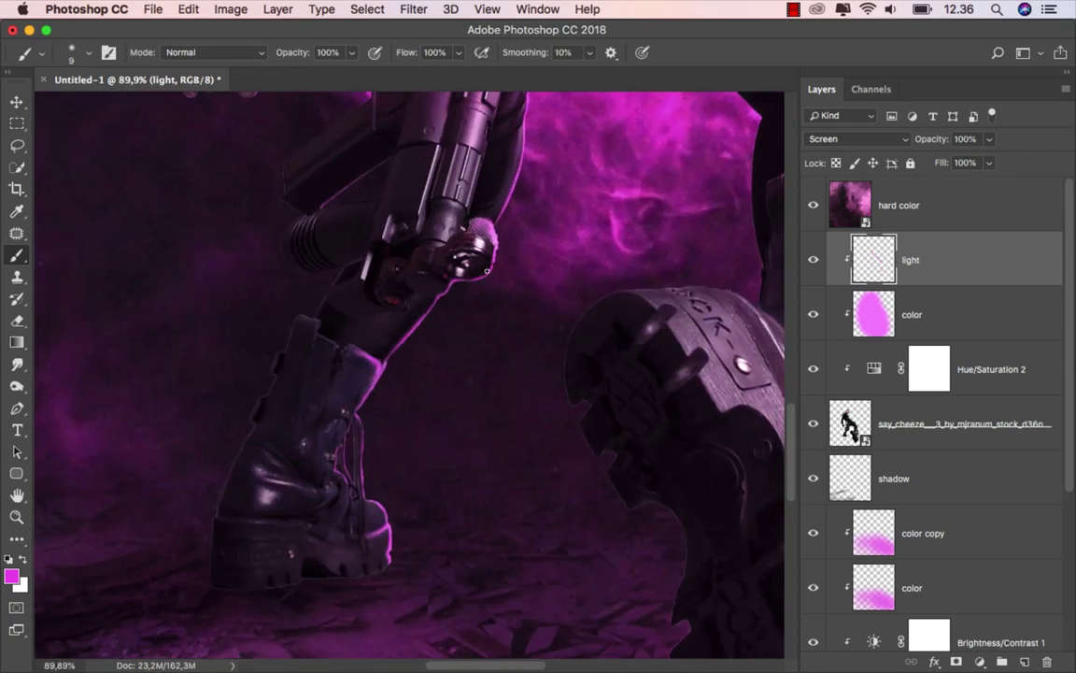
left_click_drag(601, 358, 420, 312)
left_click_drag(512, 384, 392, 298)
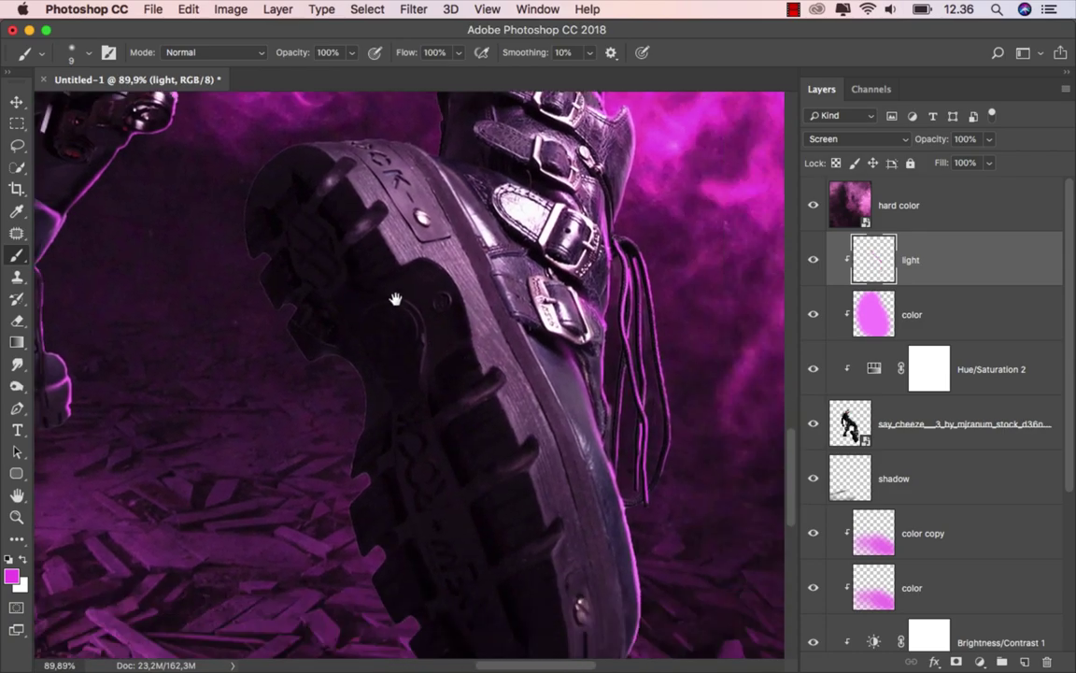
left_click_drag(460, 390, 424, 324)
scroll(505, 368, "down", 3)
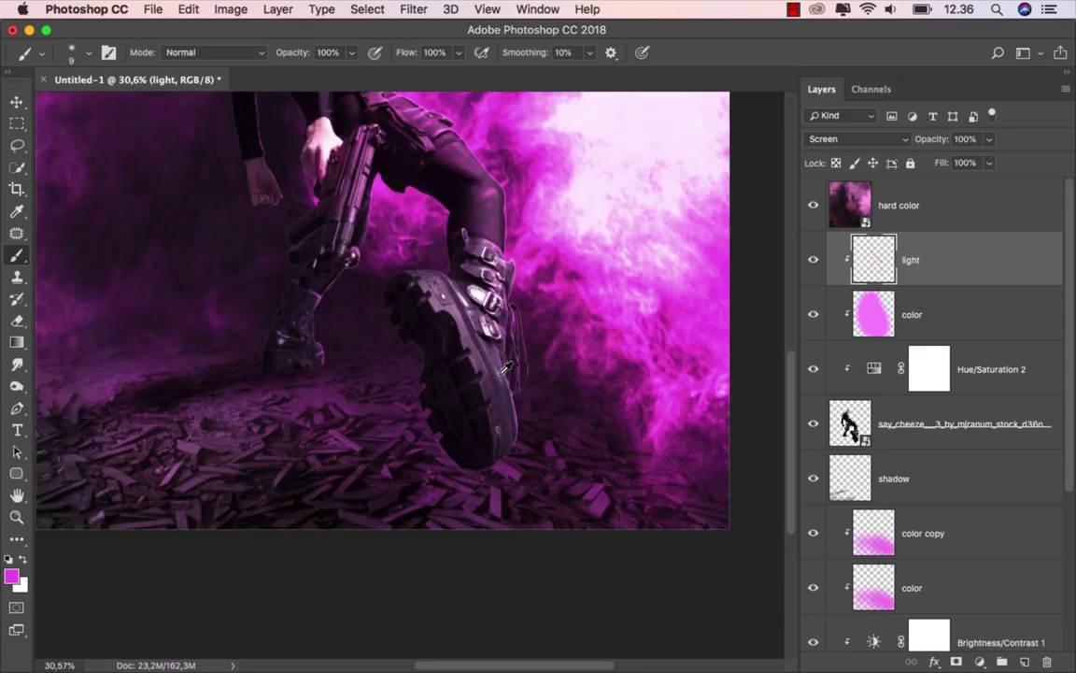
scroll(505, 368, "down", 2)
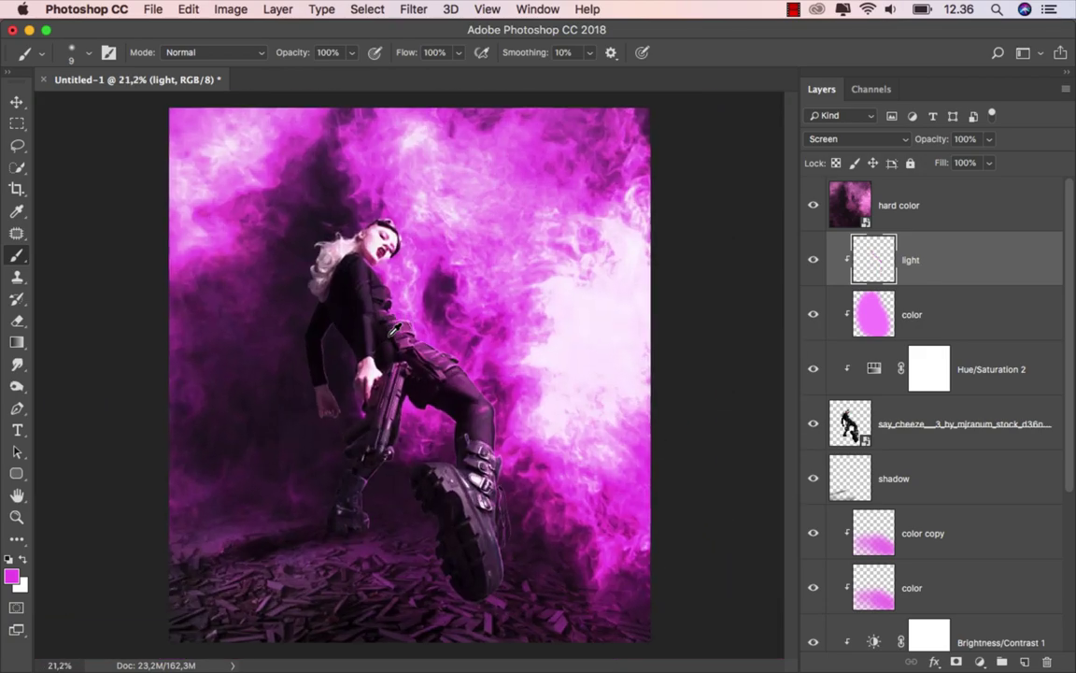
- Fit the image on screen, toggle the light layer to compare, then select the hard color layer
key("super+0")
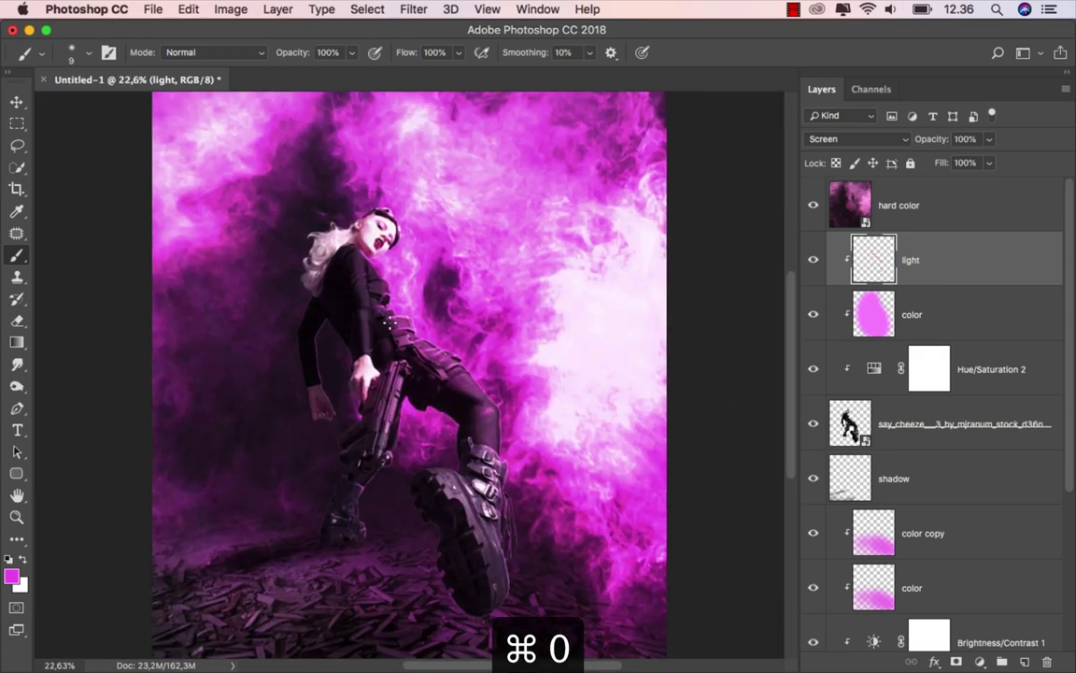
left_click(812, 259)
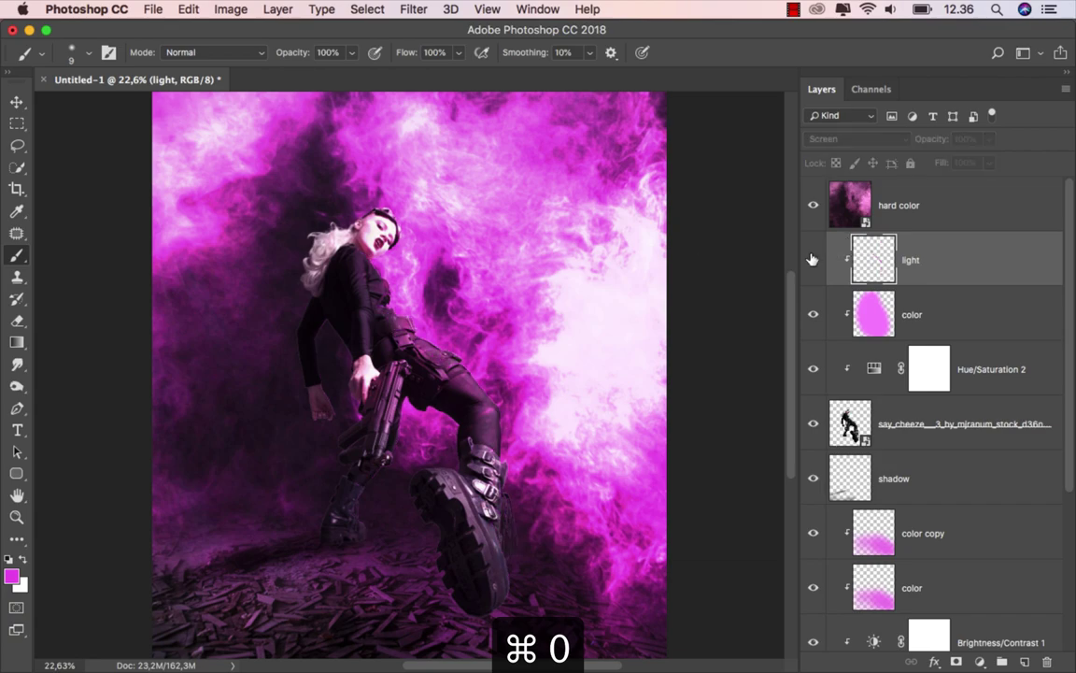
left_click(812, 259)
left_click(813, 261)
left_click(813, 261)
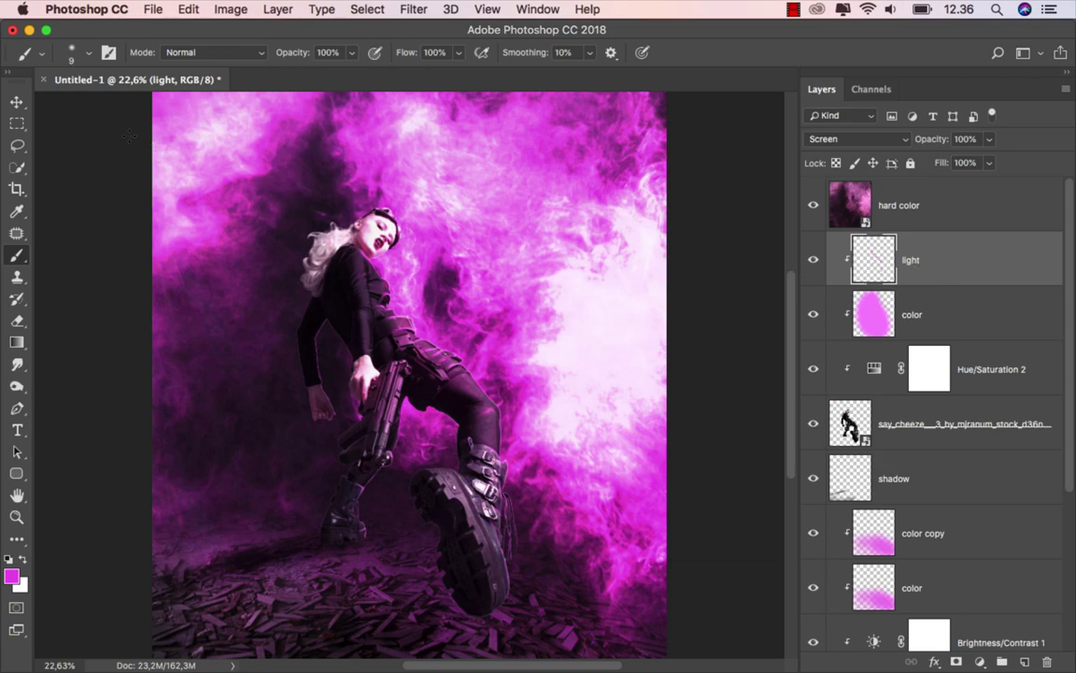
left_click(18, 103)
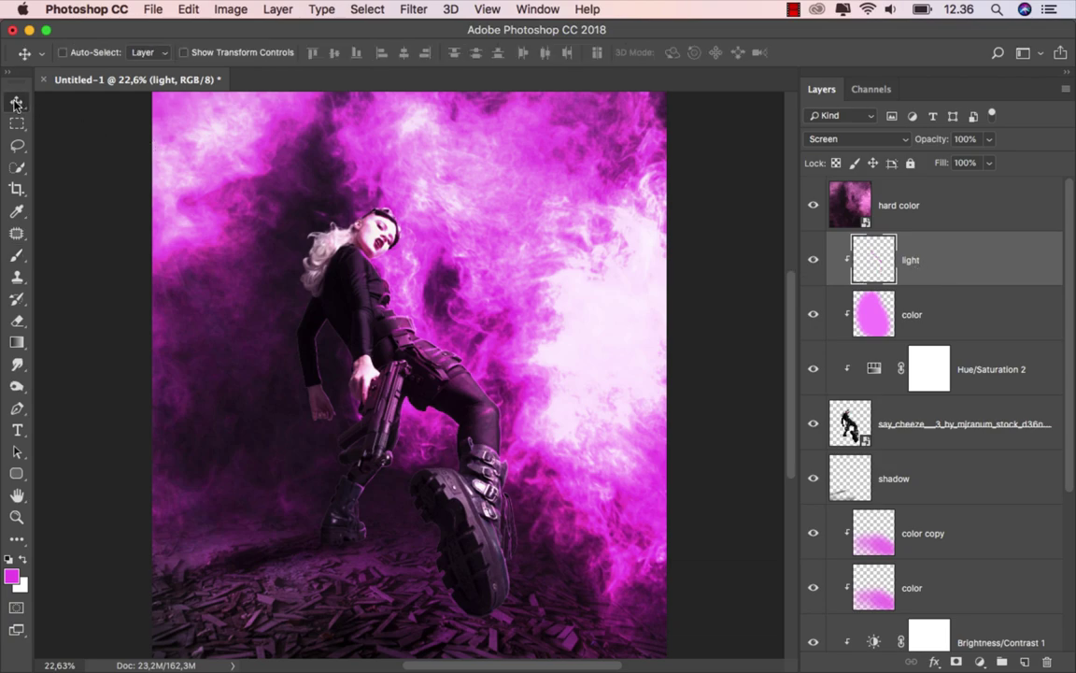
left_click(939, 205)
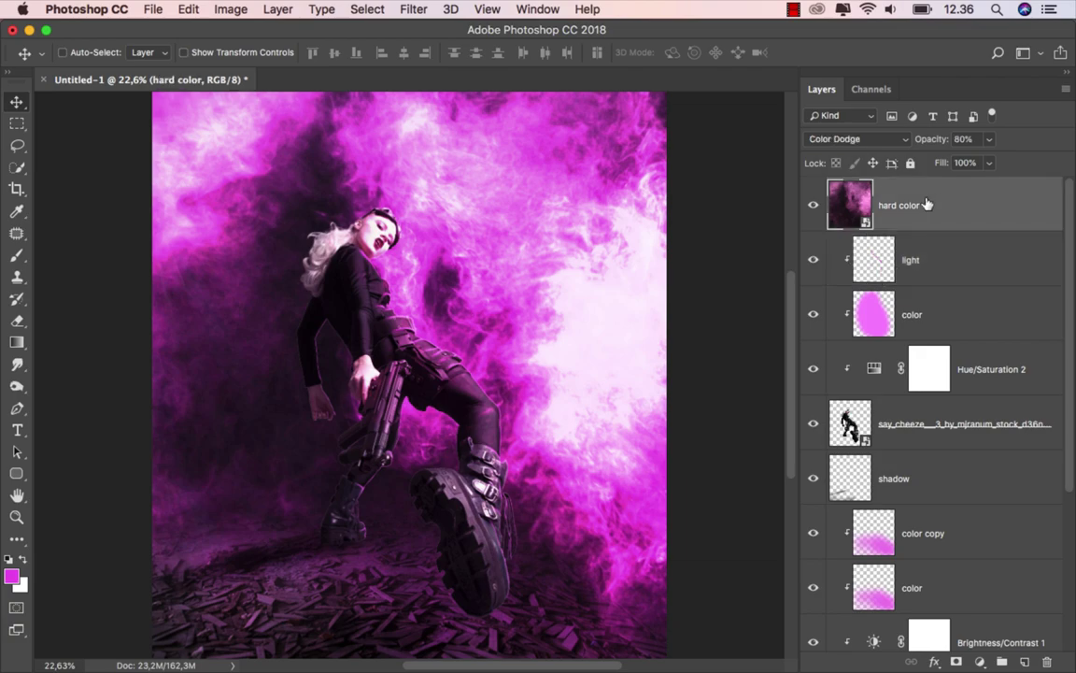
left_click(980, 660)
- Add a Gradient Map above hard color using the black-to-white preset
left_click(986, 614)
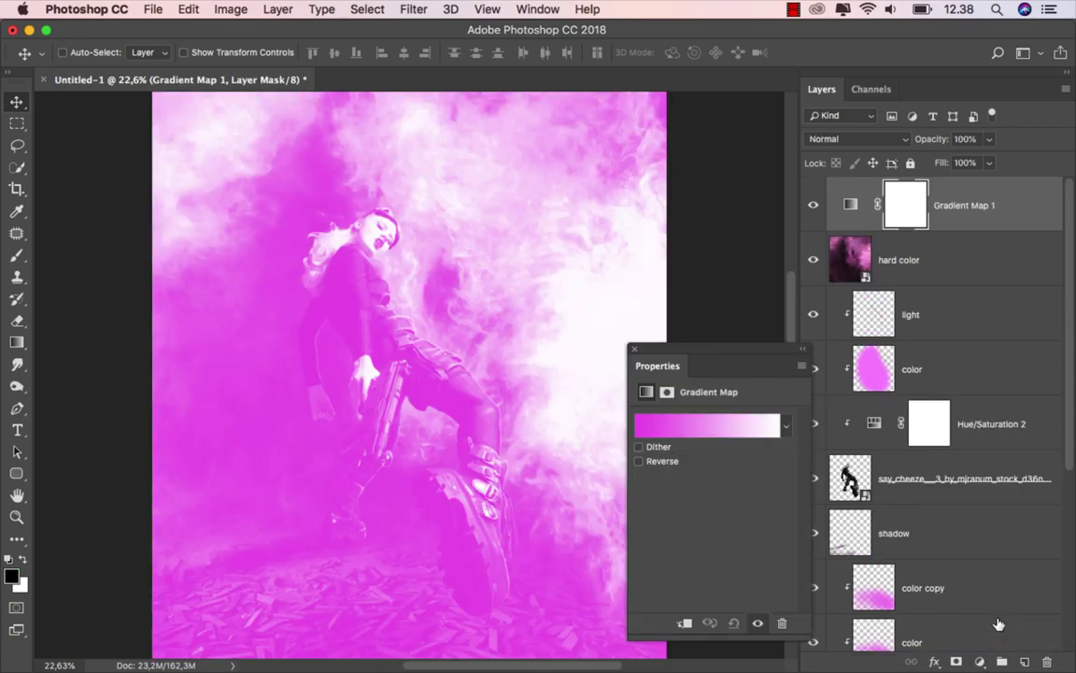
left_click(787, 428)
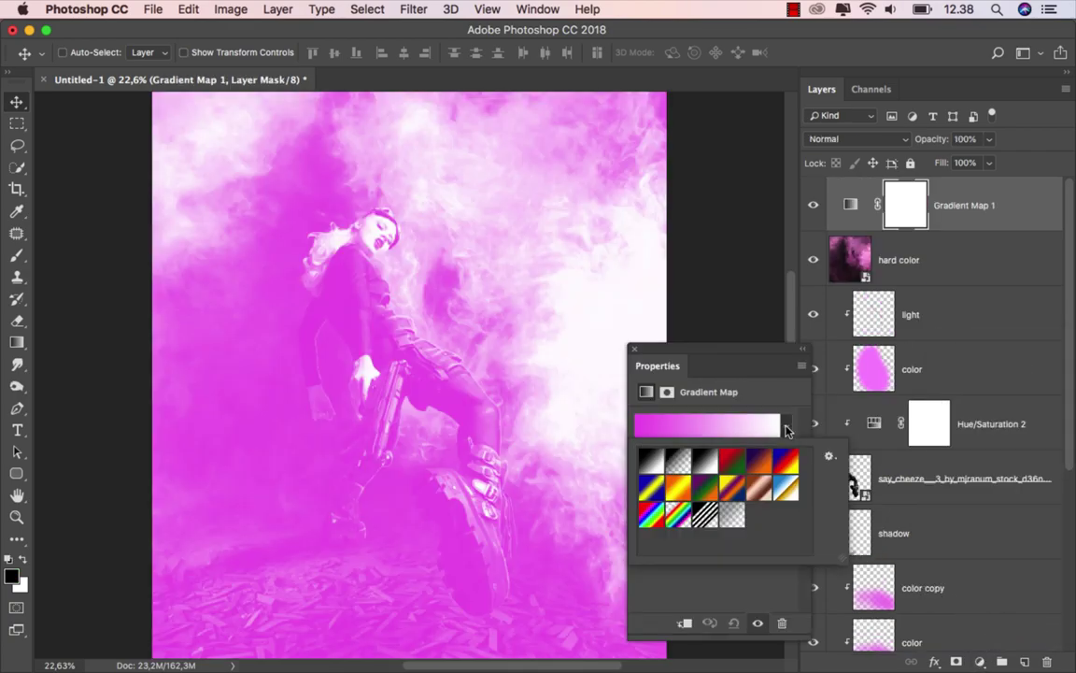
left_click(651, 460)
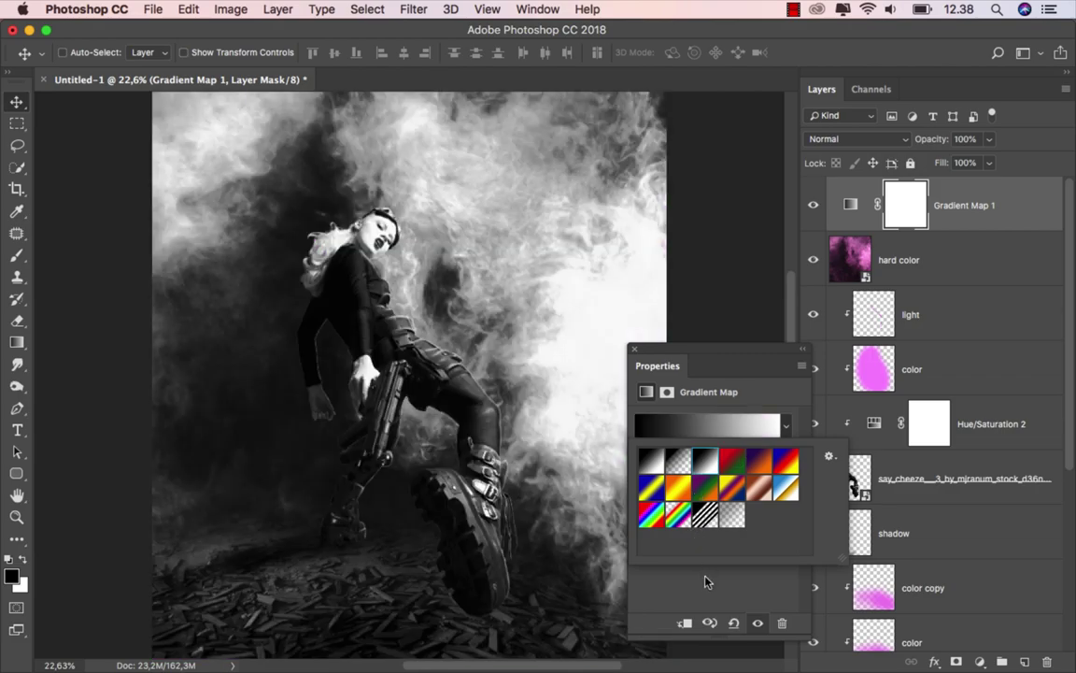
left_click(708, 579)
- Set the gradient's shadow stop to #0000ff and highlight stop to #ff5f5f
left_click(719, 428)
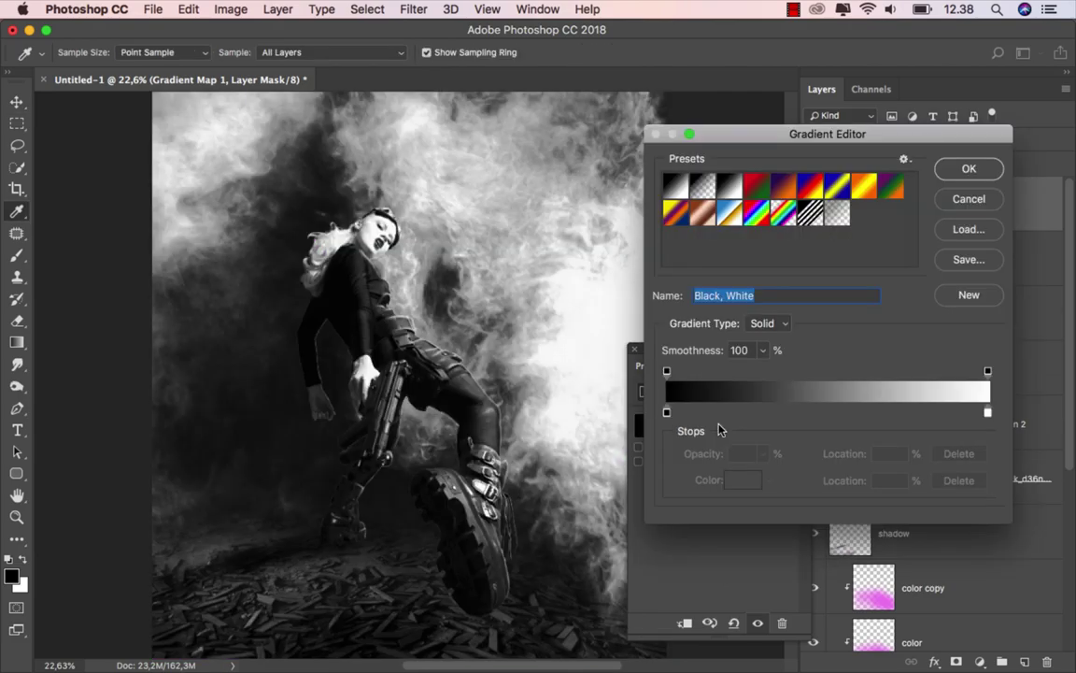
left_click(666, 413)
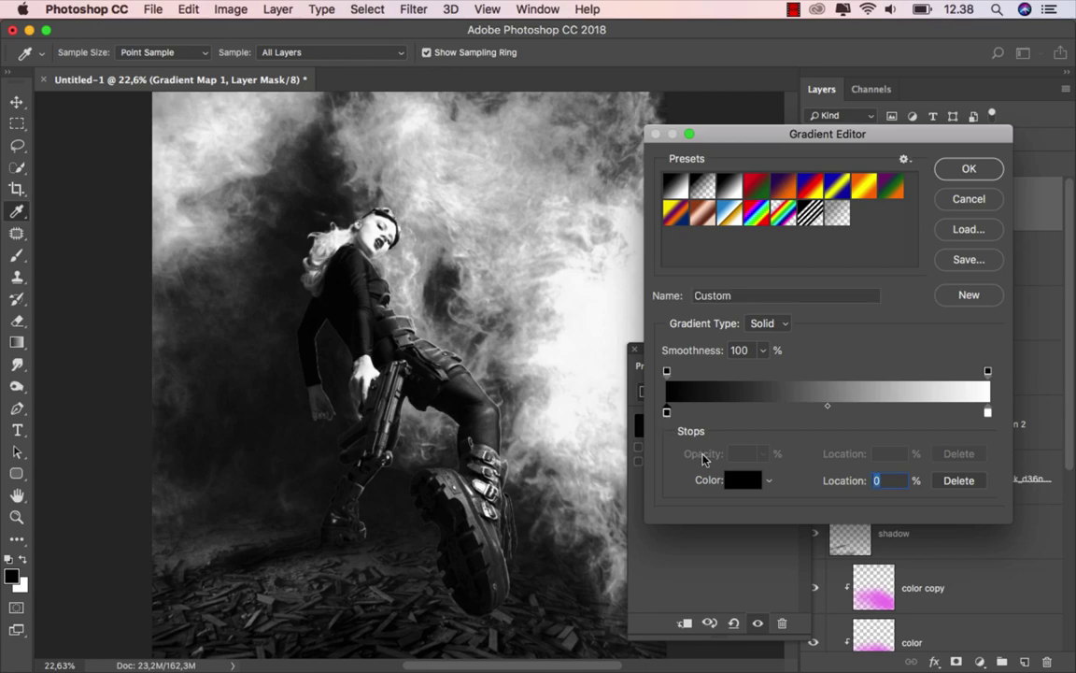
left_click(745, 482)
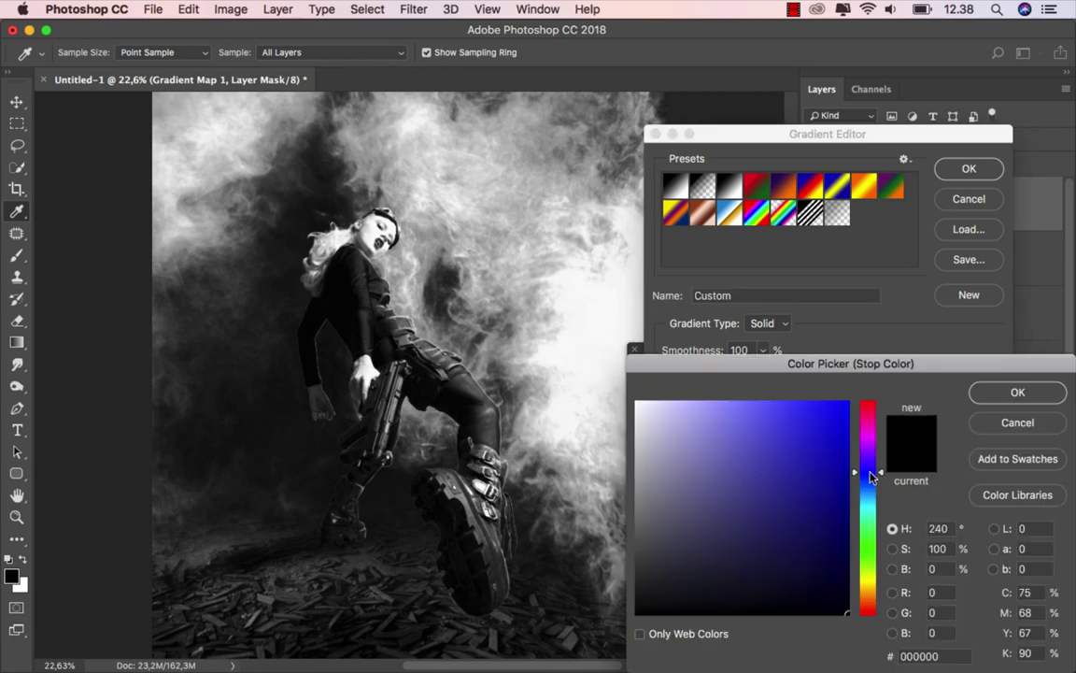
left_click_drag(829, 432, 860, 404)
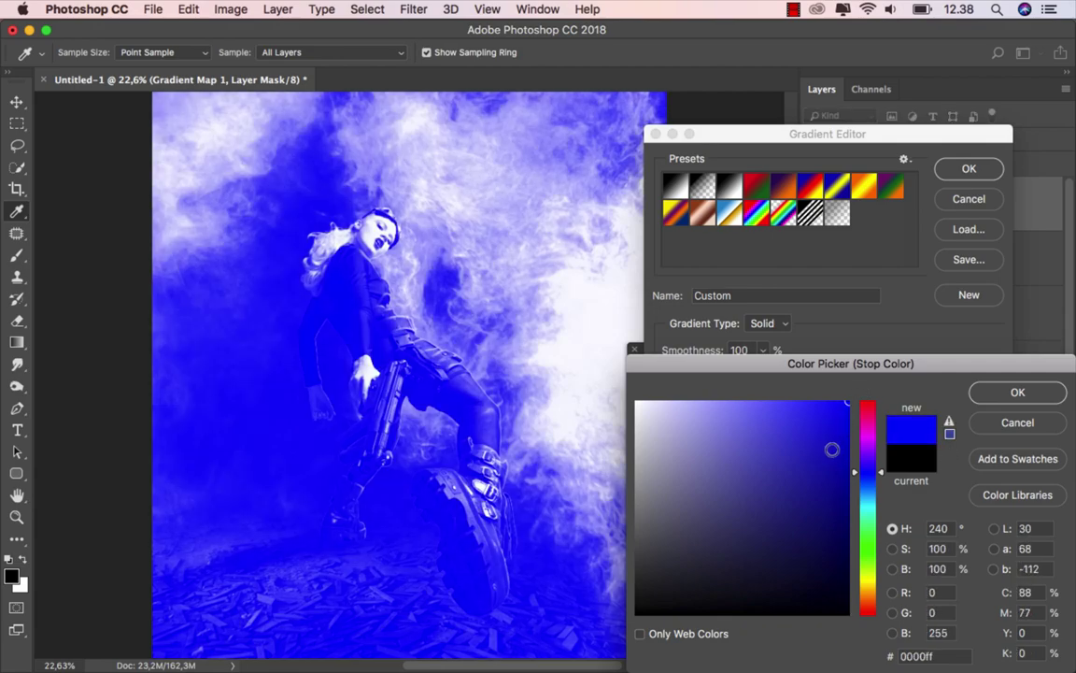
left_click(986, 397)
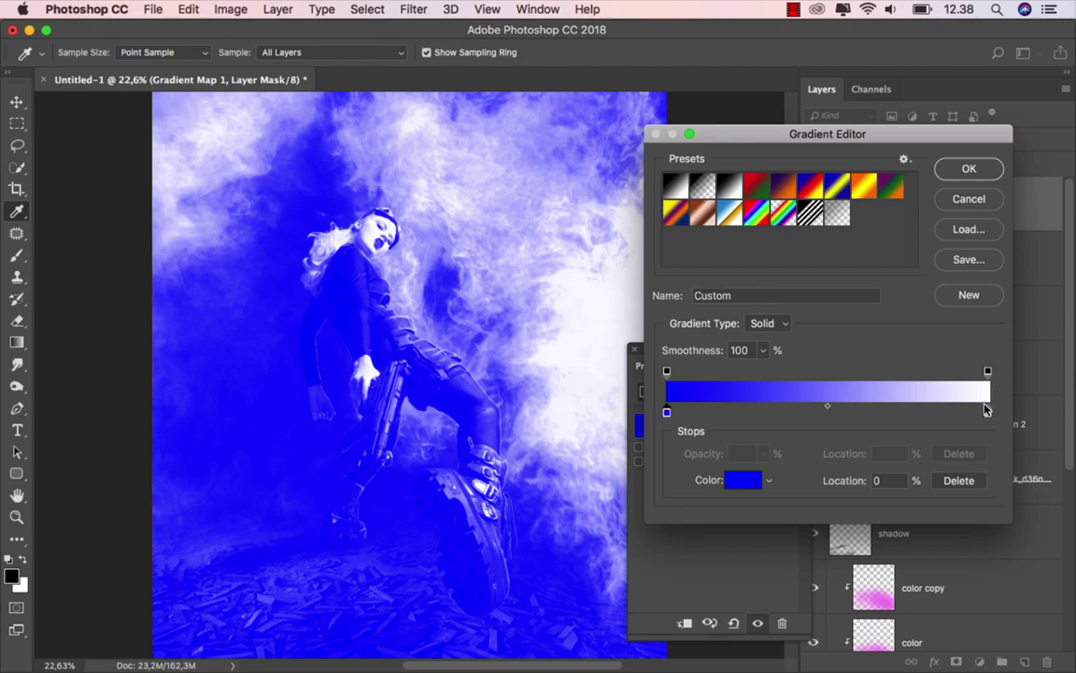
left_click(988, 414)
left_click(746, 482)
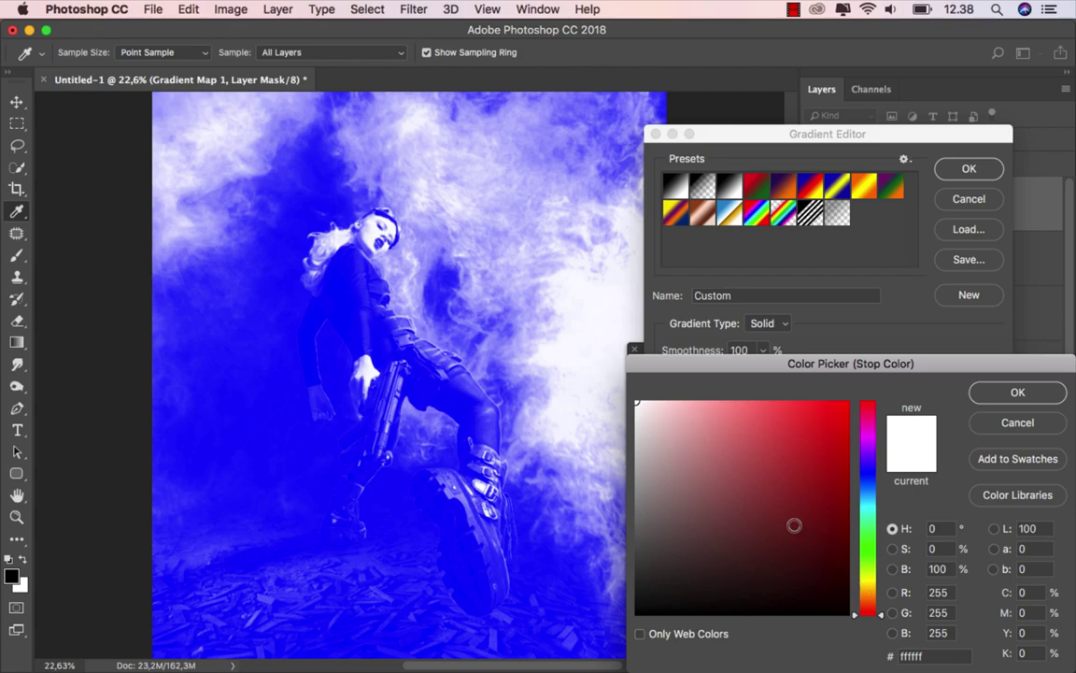
left_click_drag(783, 485, 769, 393)
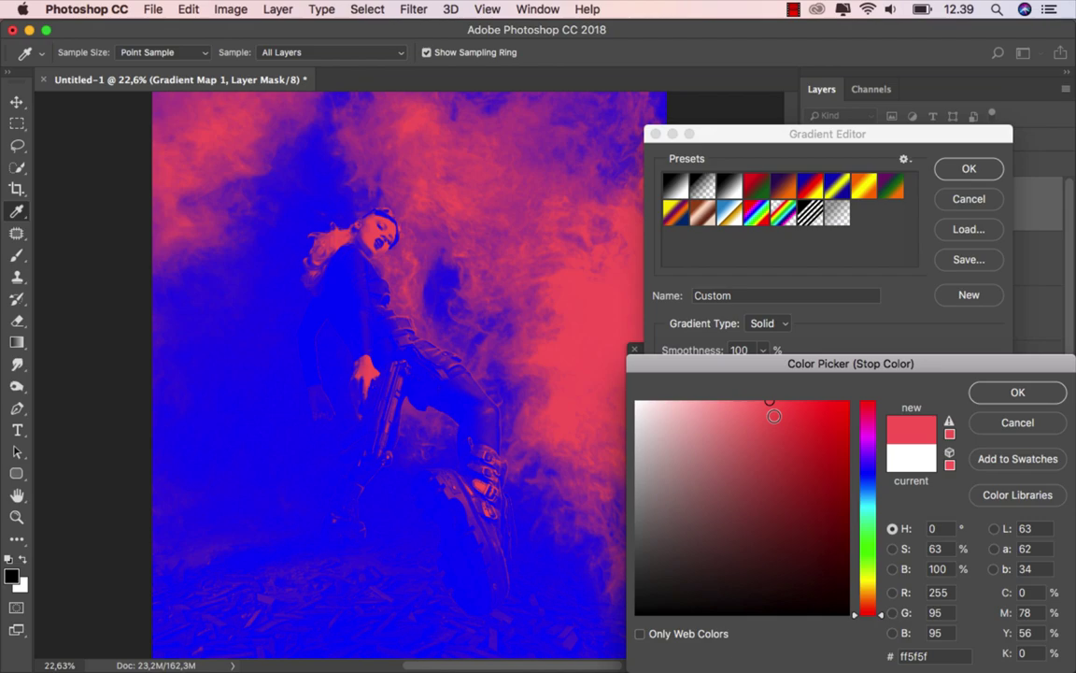
left_click(994, 396)
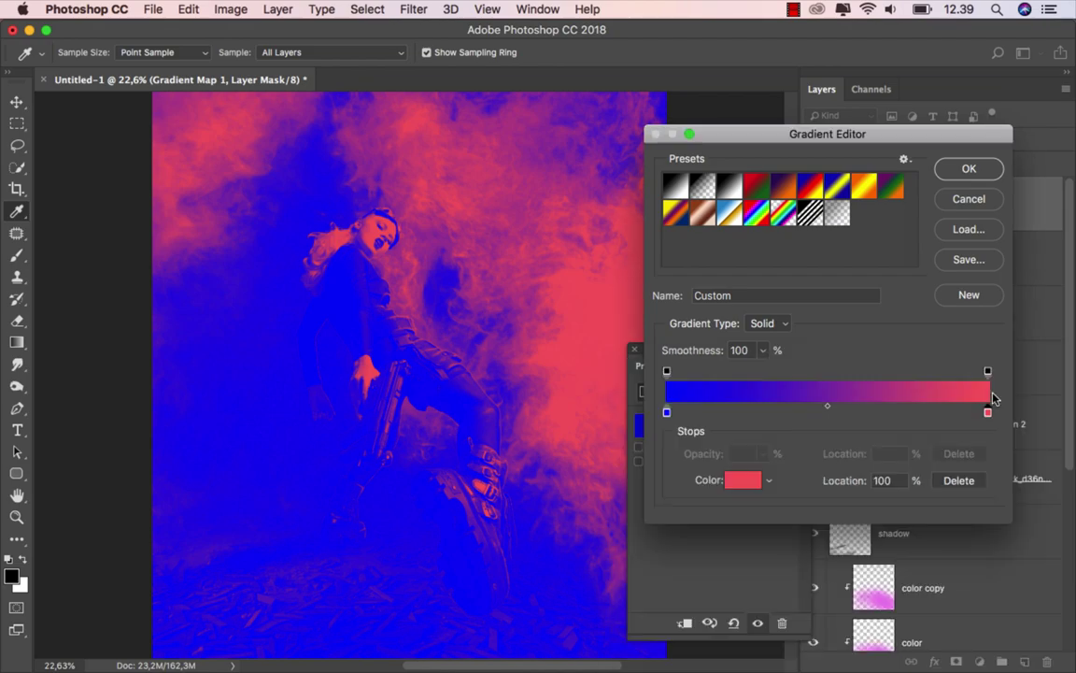
left_click(969, 168)
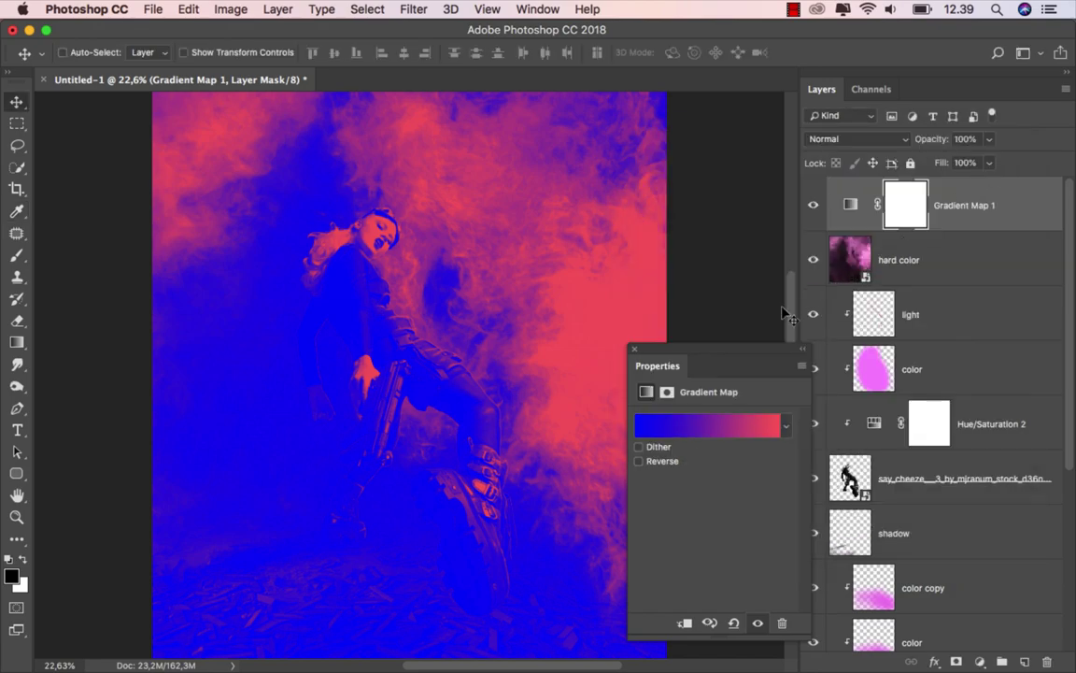
left_click(572, 316)
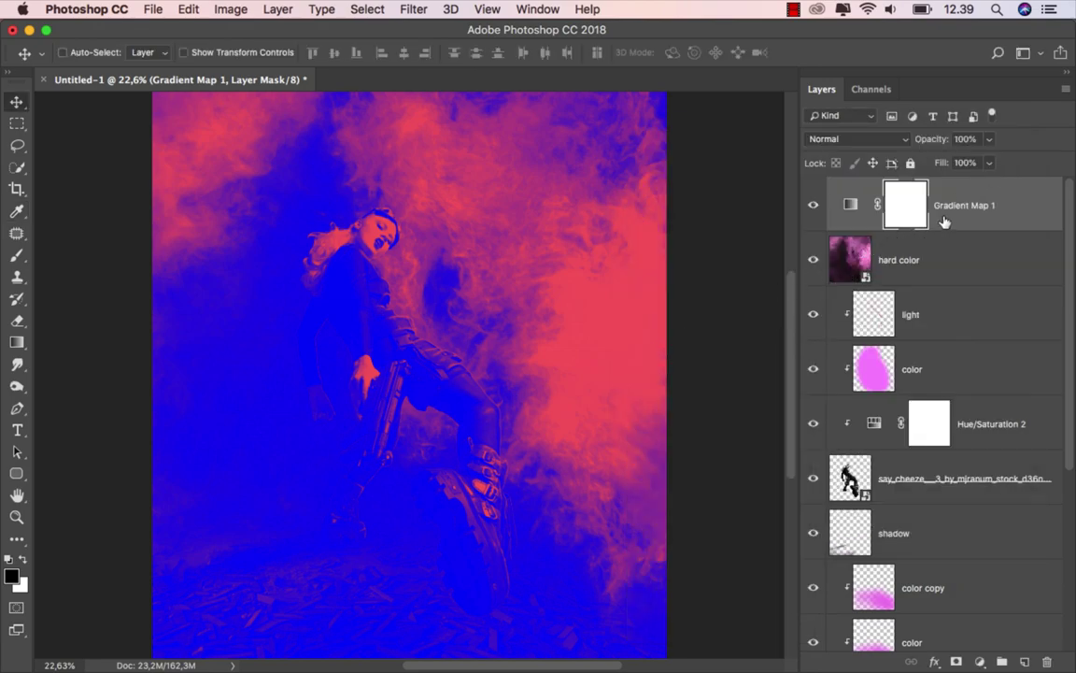
- Blend Gradient Map 1 in Overlay mode at 50% opacity, toggling it to compare
key("super+2")
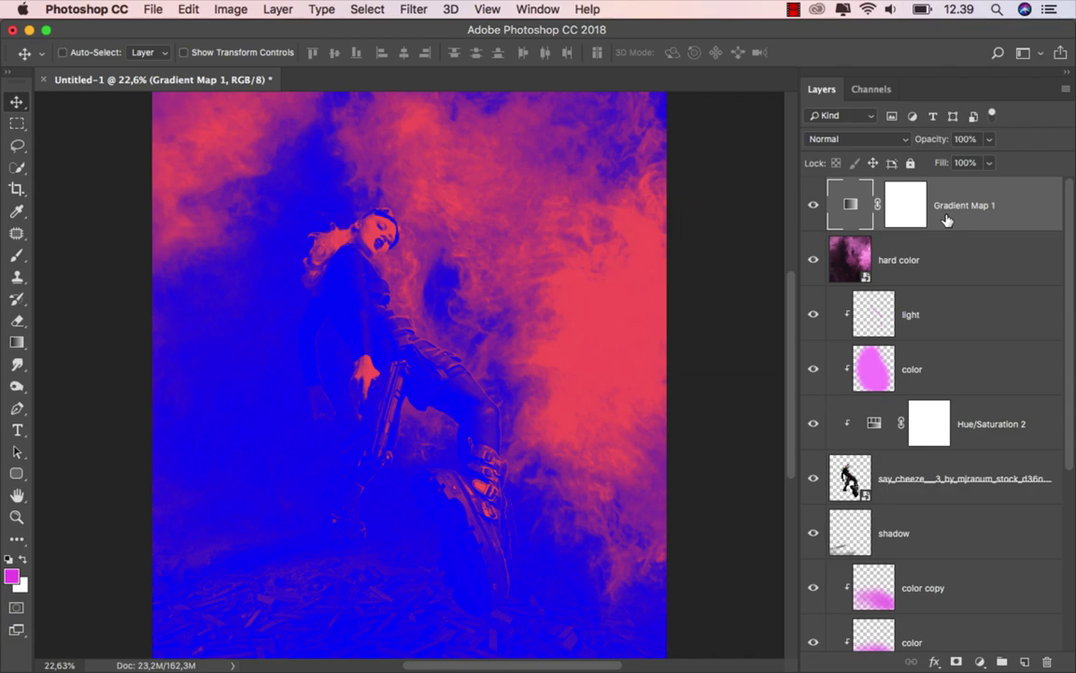
left_click(855, 139)
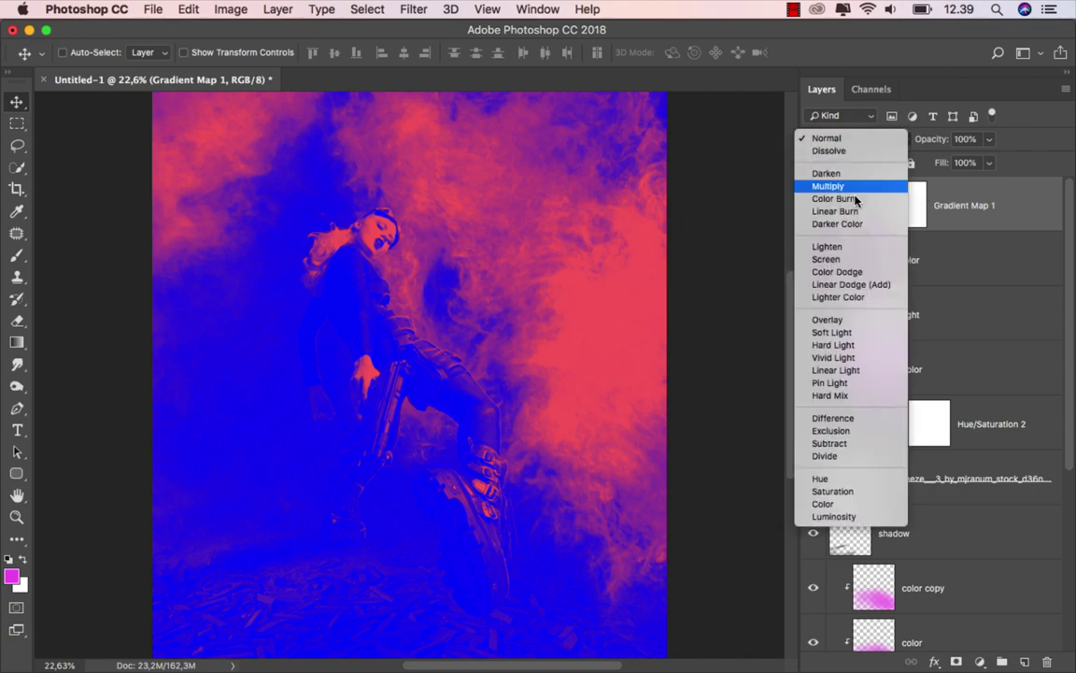
left_click(841, 319)
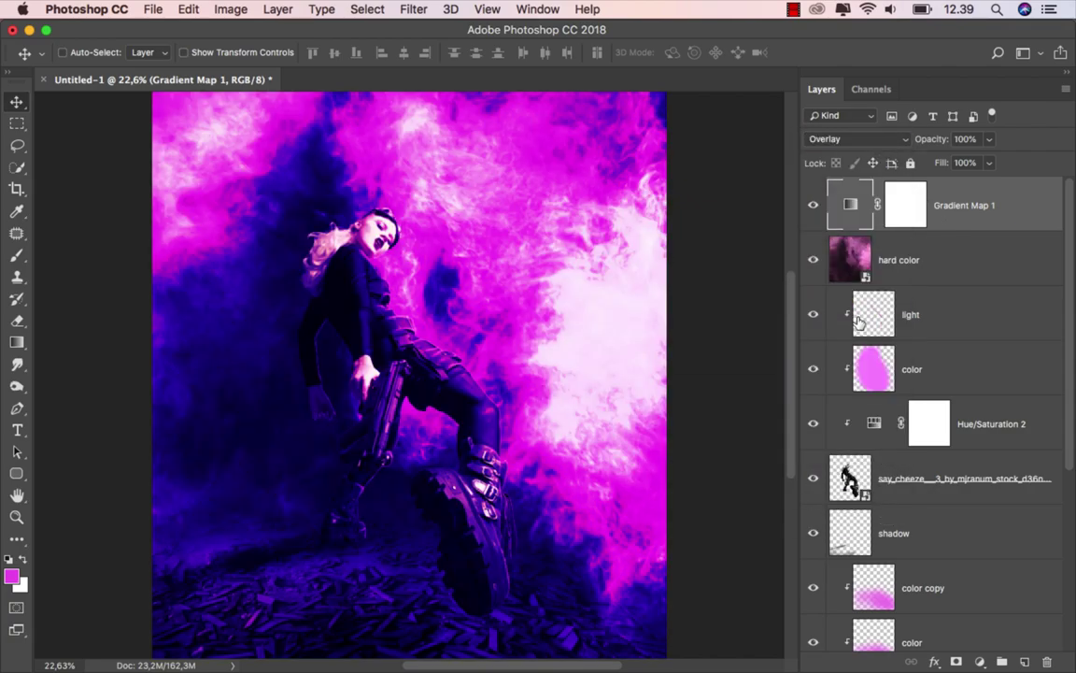
left_click(814, 204)
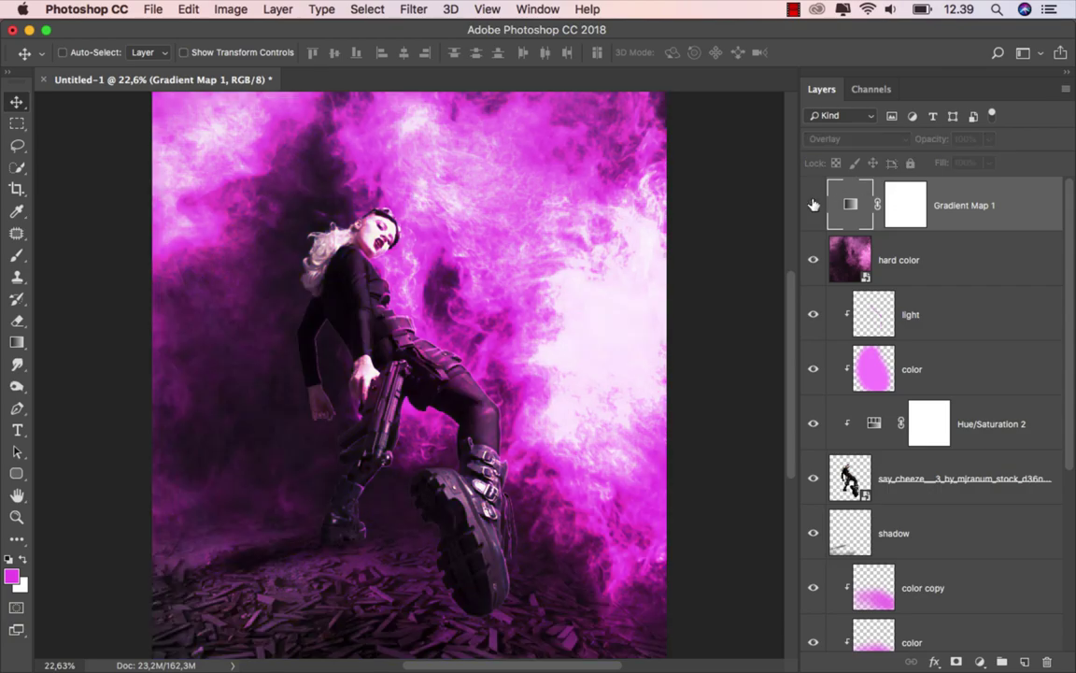
left_click(814, 204)
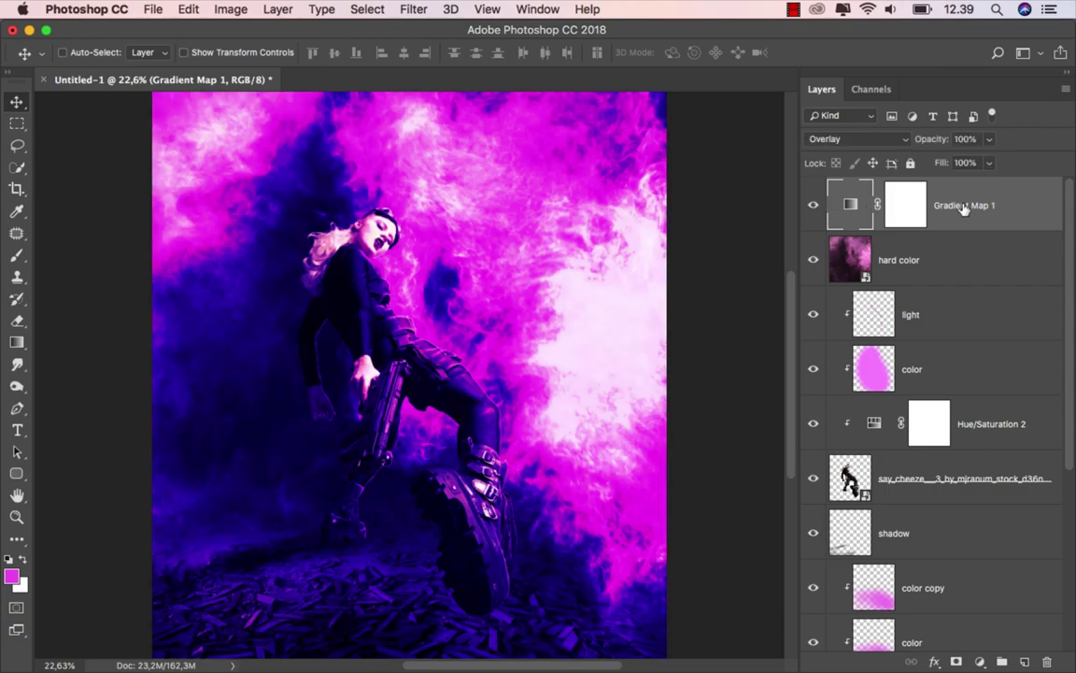
left_click(988, 138)
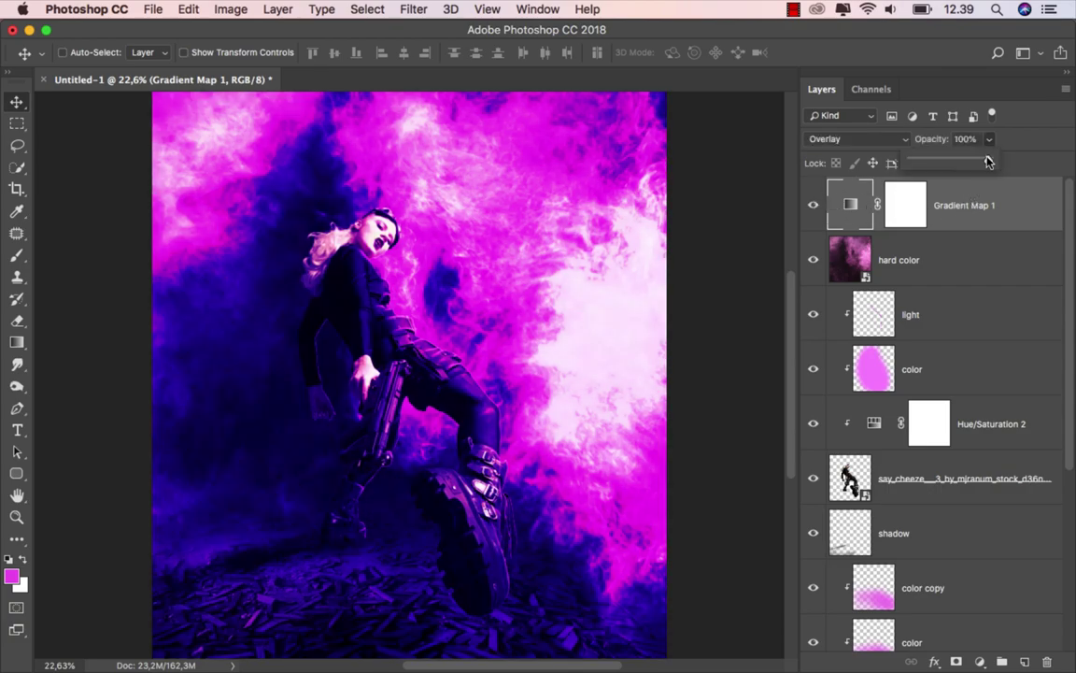
left_click_drag(991, 159, 956, 164)
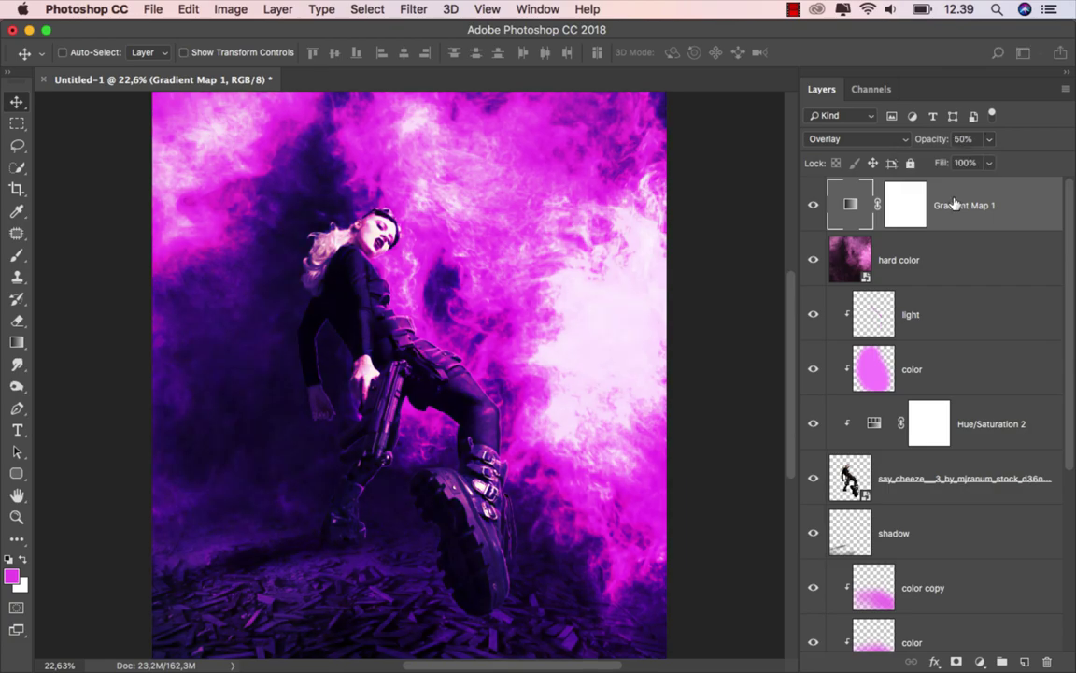
left_click(812, 204)
left_click(813, 204)
- Add a Selective Color layer with Whites set to Black +100 and Yellow -100
left_click(979, 661)
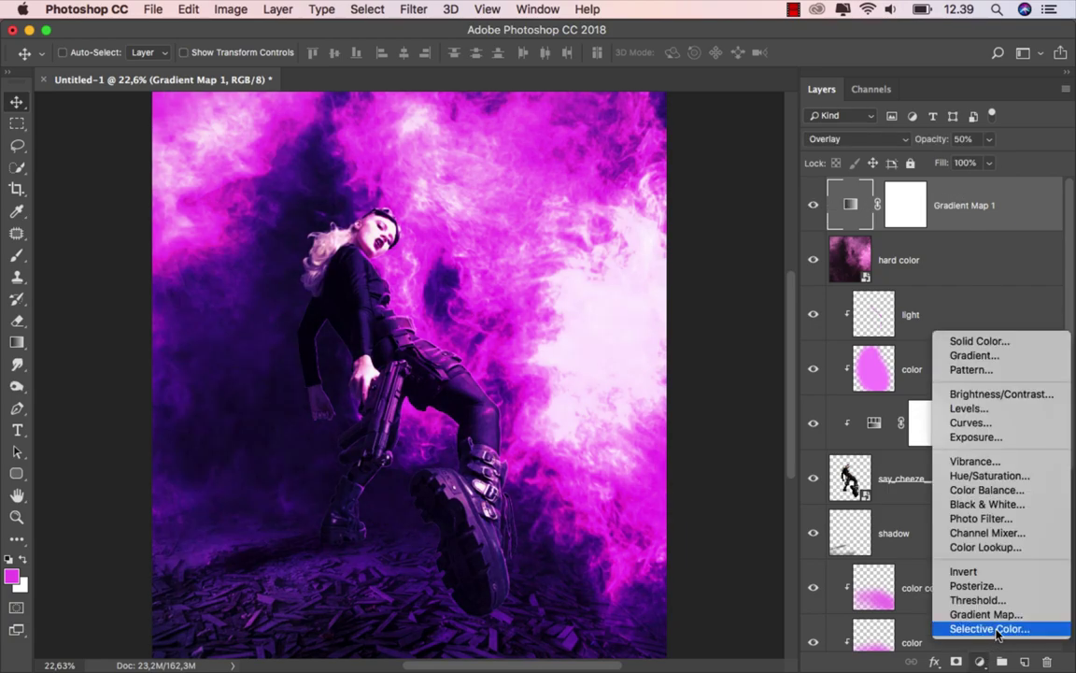
left_click(990, 628)
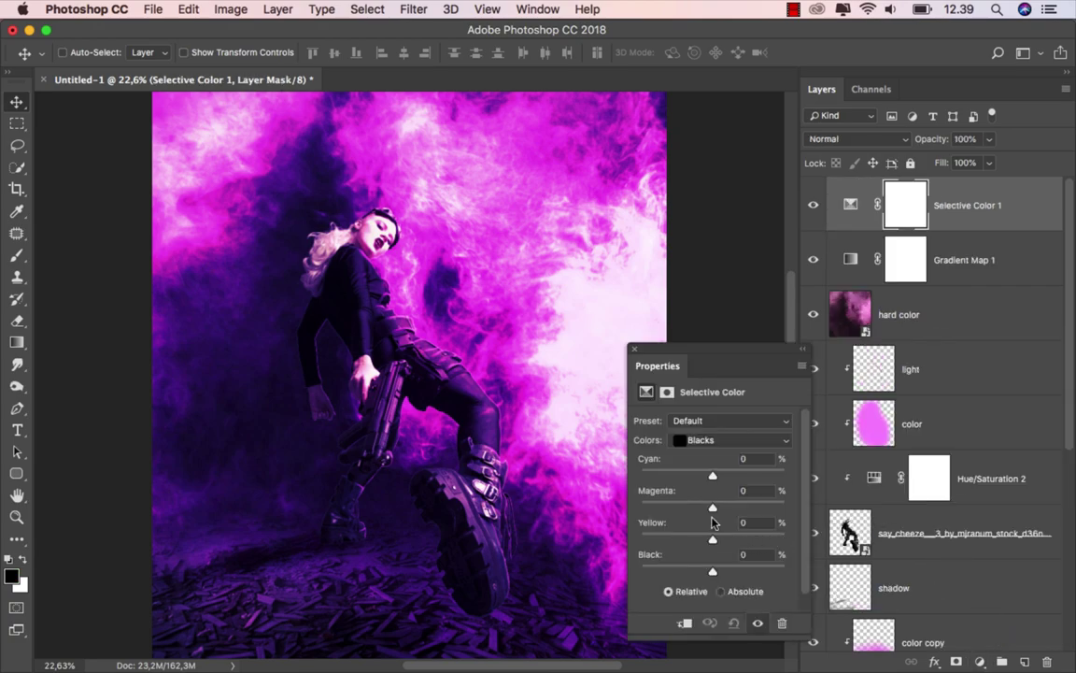
left_click(710, 439)
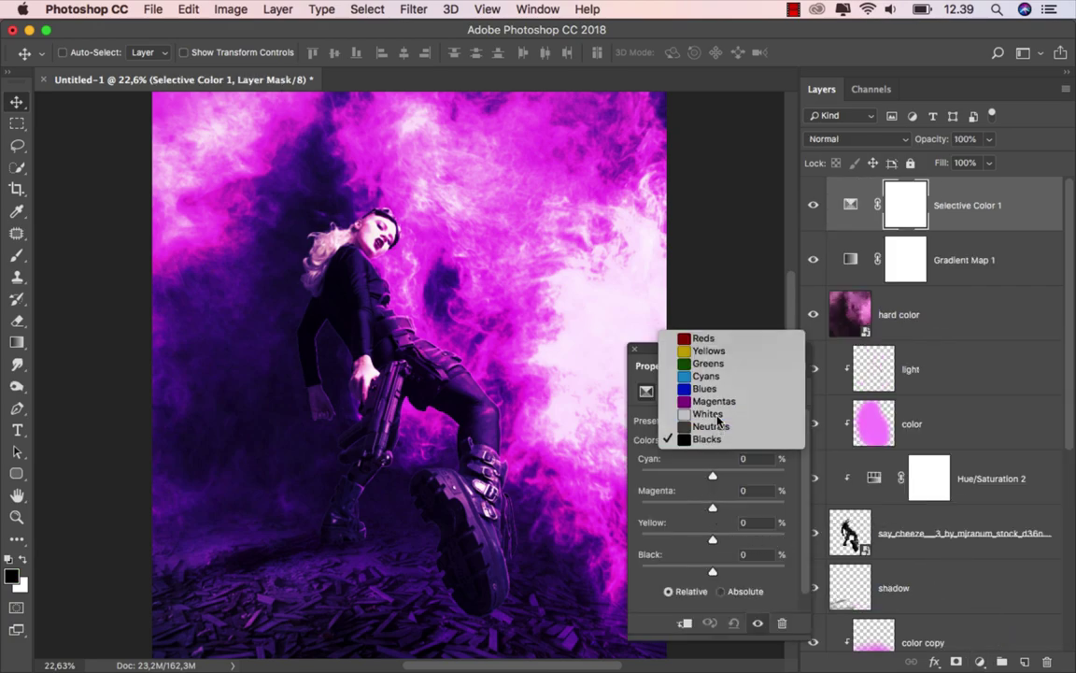
left_click(716, 416)
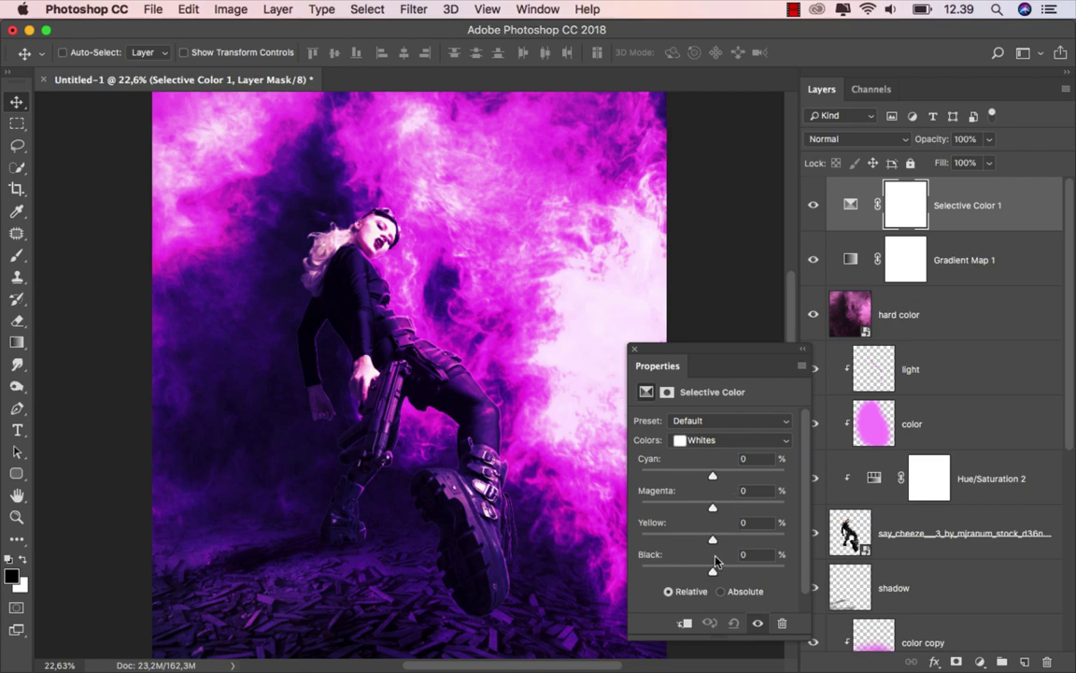
left_click_drag(713, 571, 808, 572)
key("backslash")
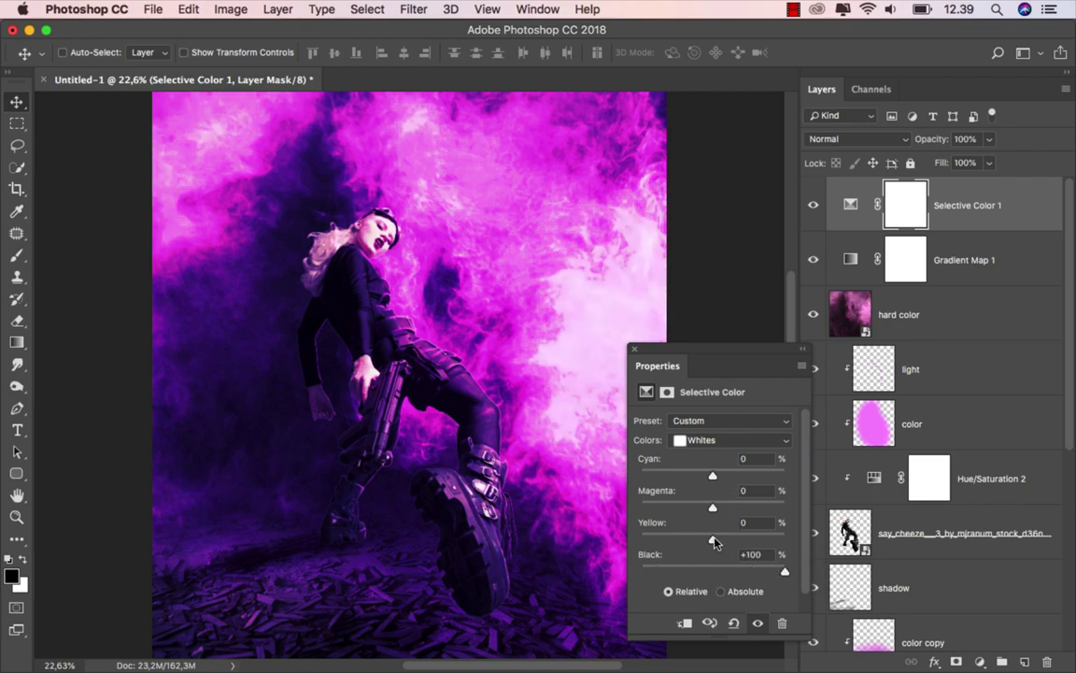
left_click_drag(713, 540, 641, 540)
left_click(634, 349)
left_click(813, 205)
left_click(813, 204)
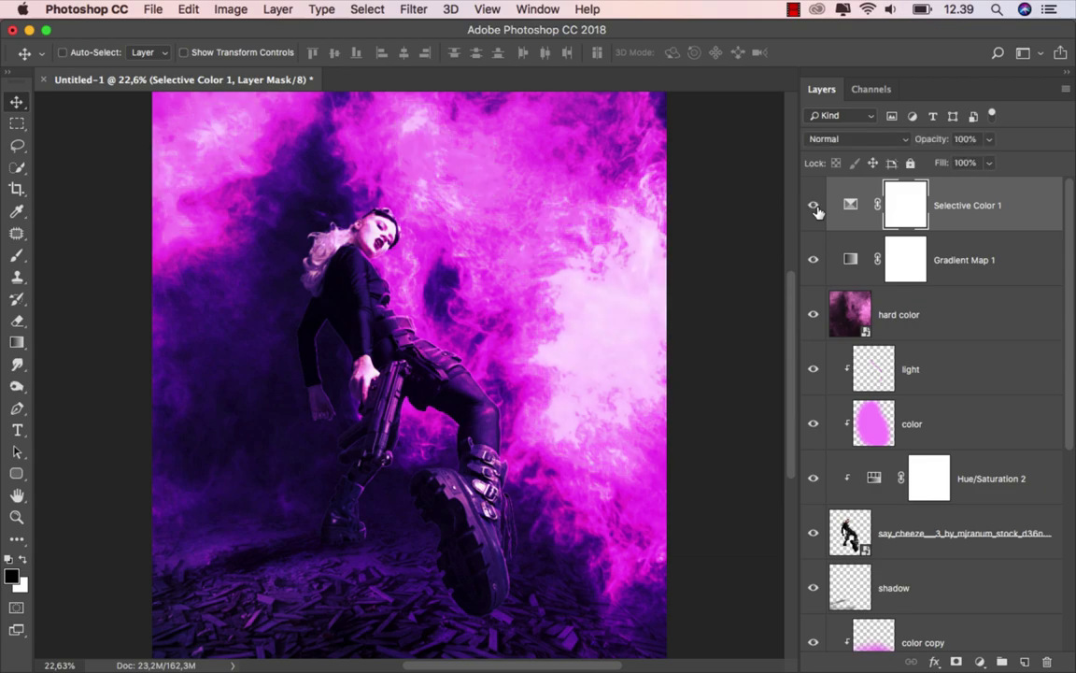
key("super+2")
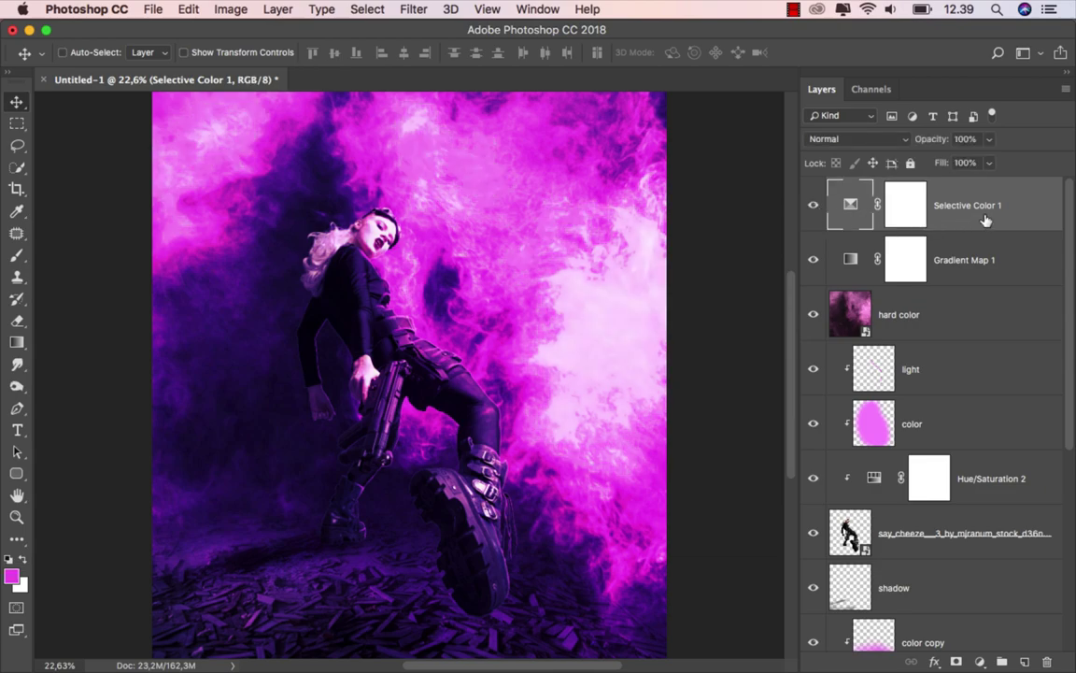
- Add Curves 1 with a midpoint anchor and the black point raised to output 12
left_click(980, 661)
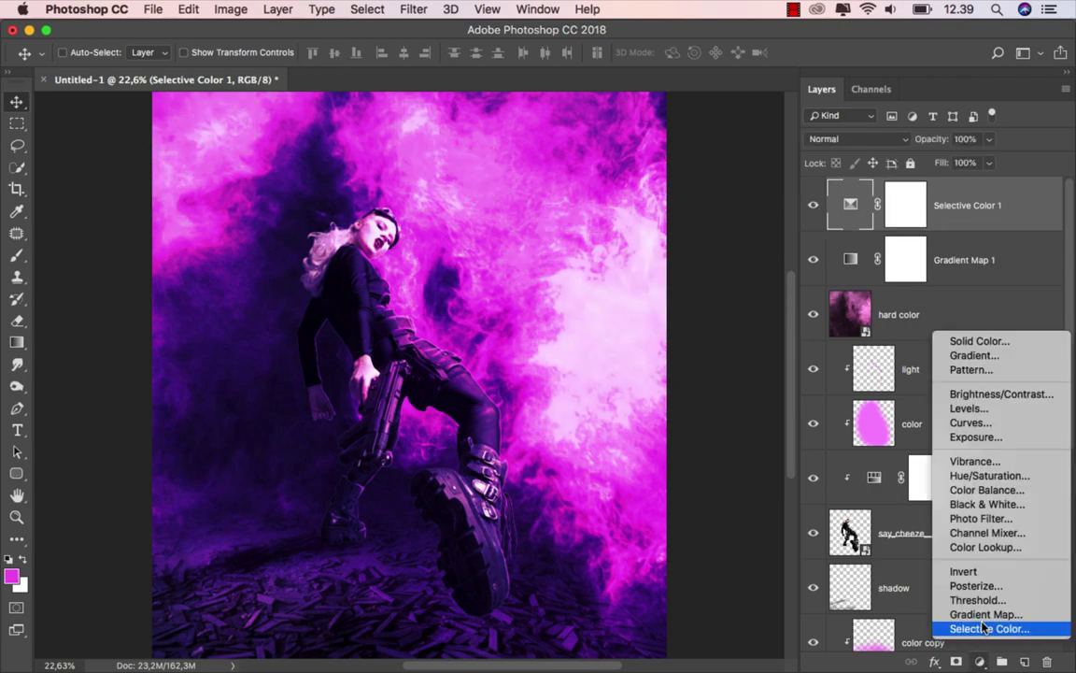
left_click(990, 422)
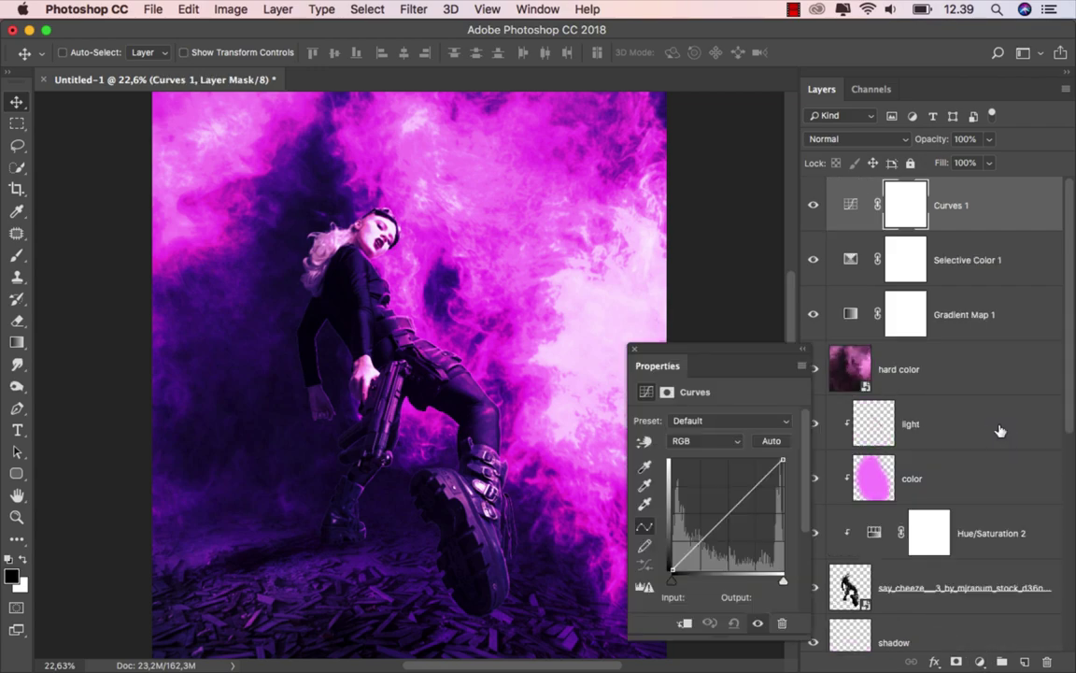
left_click(728, 513)
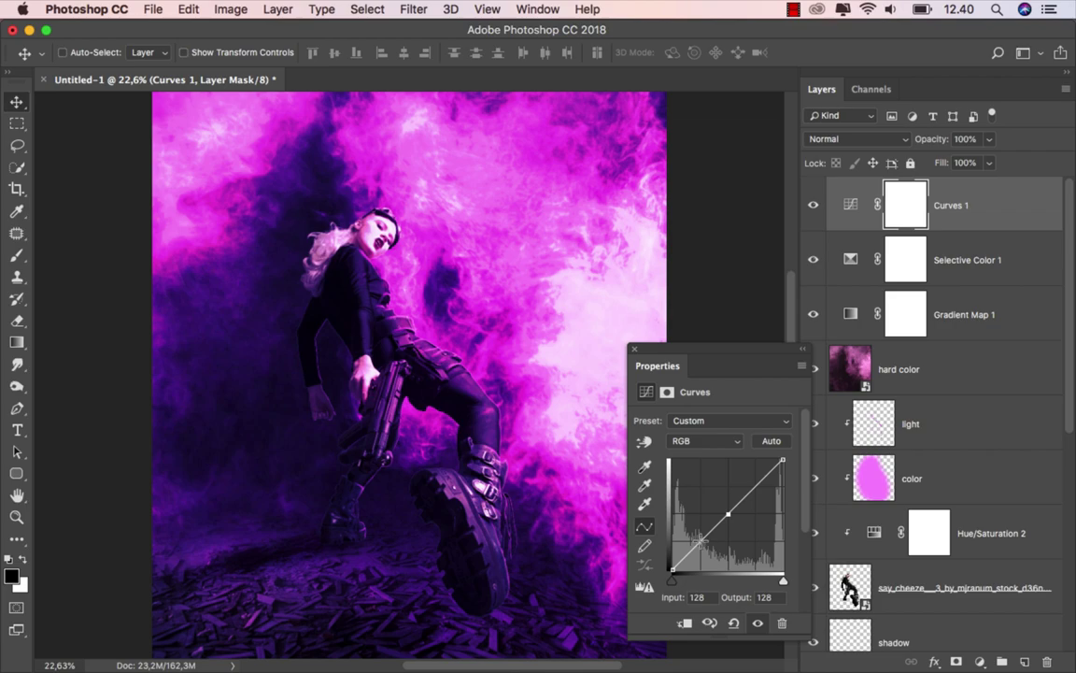
left_click(700, 541)
left_click_drag(671, 569, 669, 566)
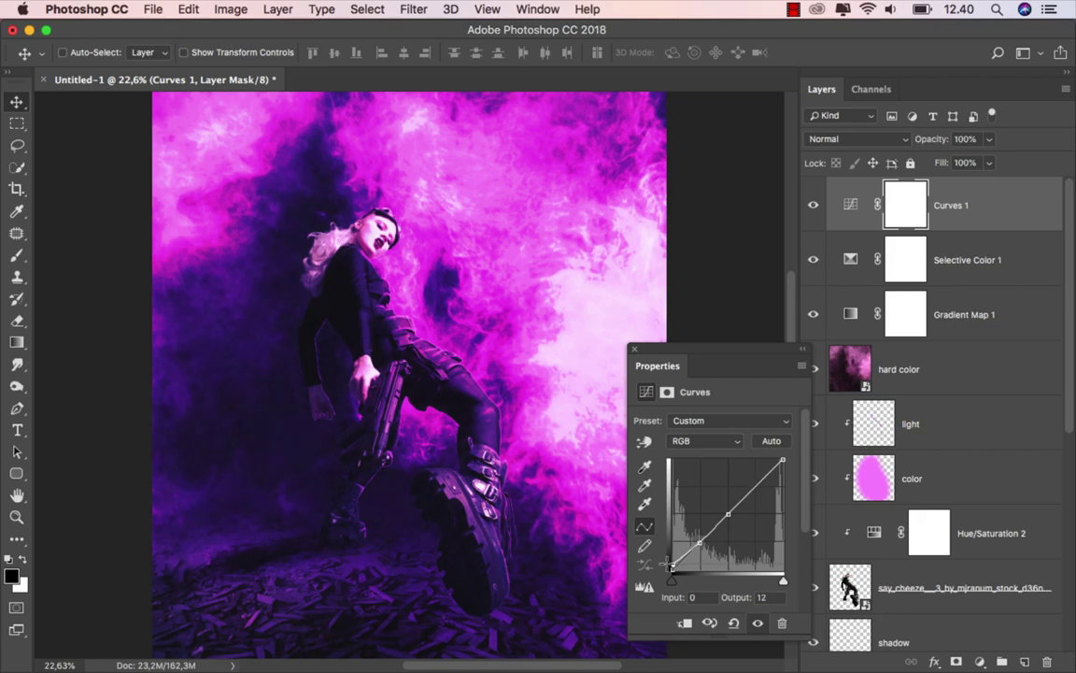
left_click(634, 349)
left_click(813, 210)
left_click(813, 210)
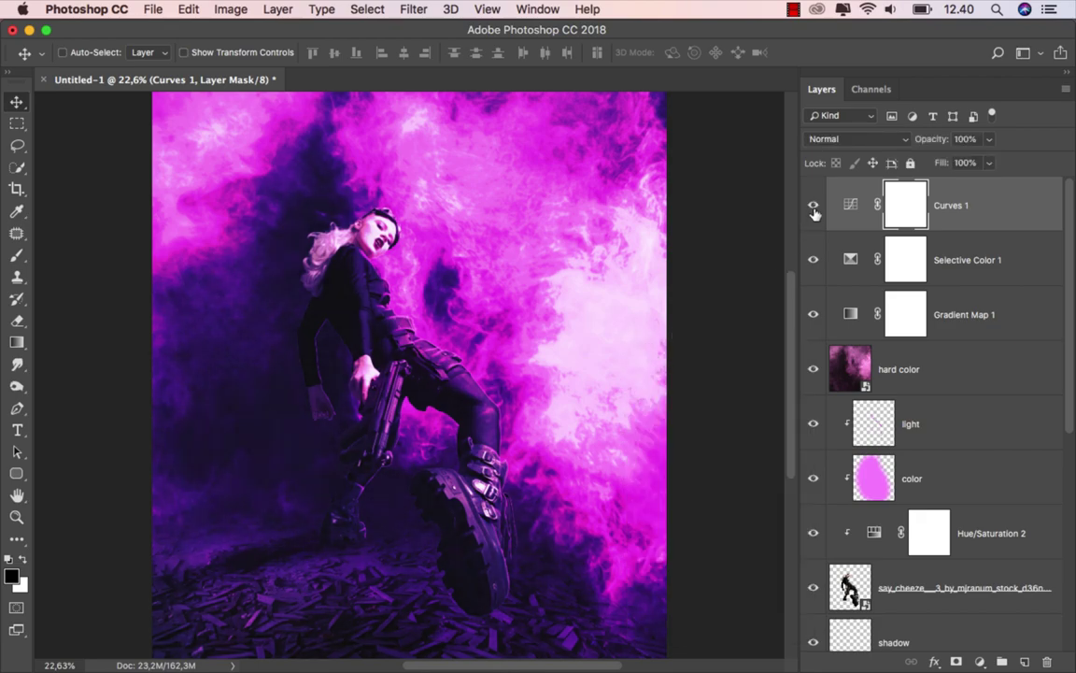
left_click(978, 209)
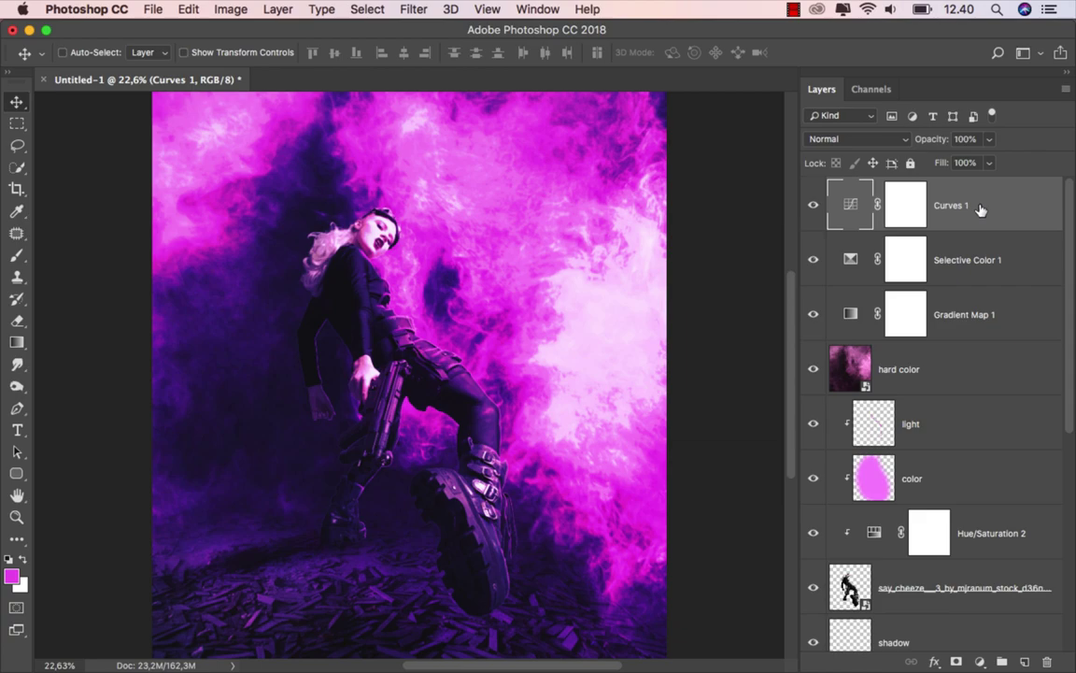
- Add a Hue/Saturation layer above color copy with Hue -9 and Saturation +9
left_click_drag(1071, 299, 1065, 451)
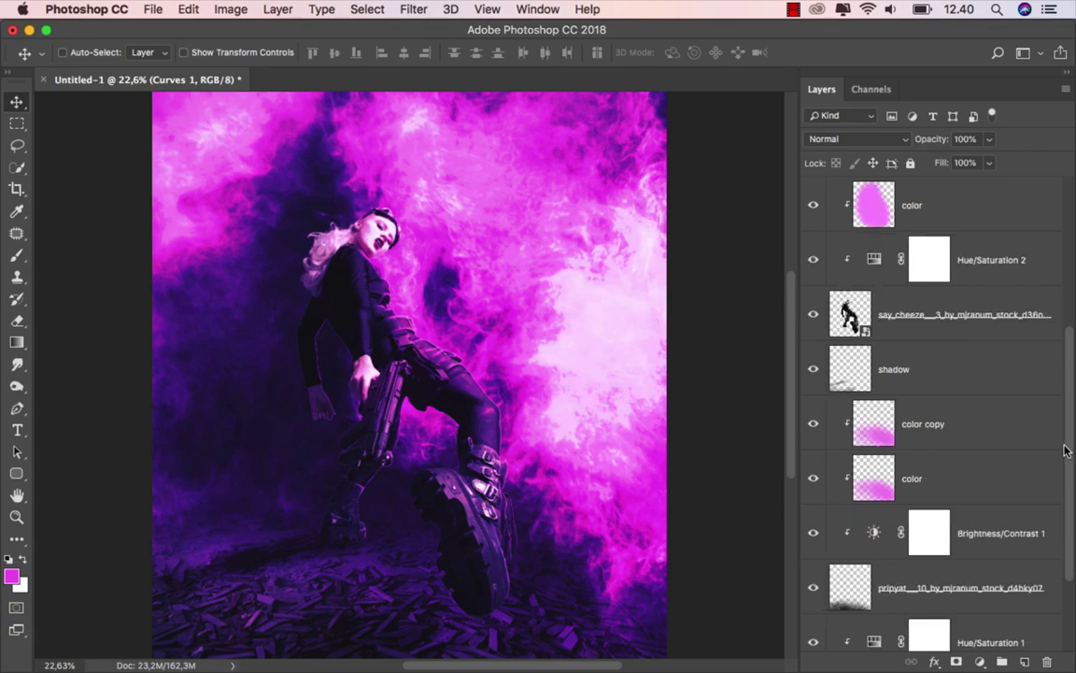
left_click(945, 420)
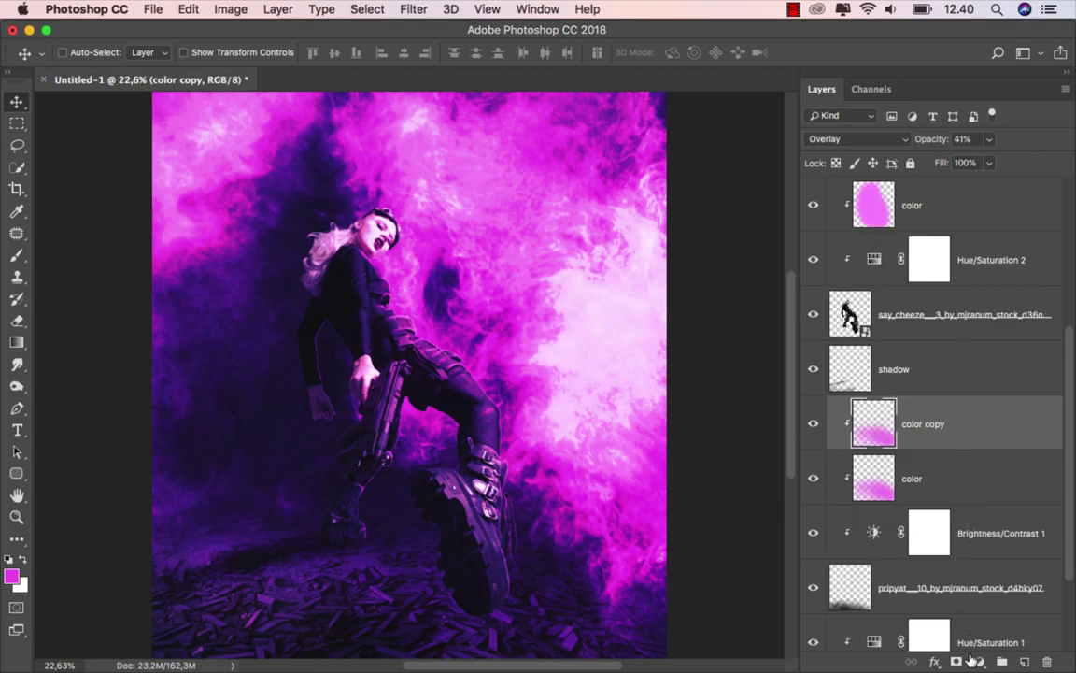
left_click(978, 662)
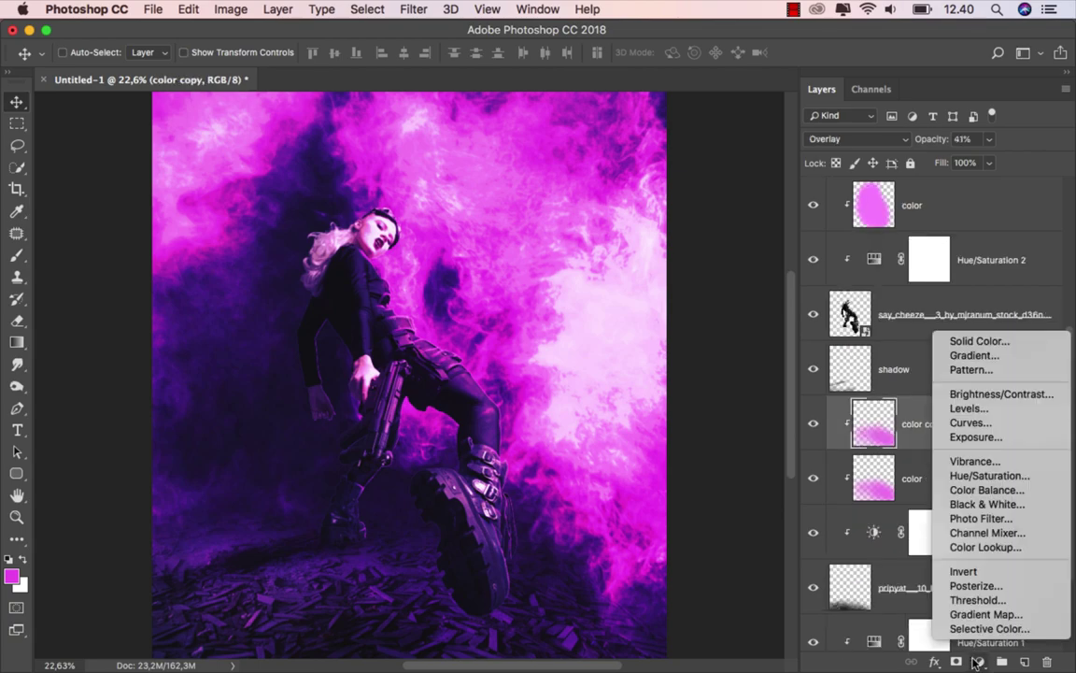
left_click(990, 475)
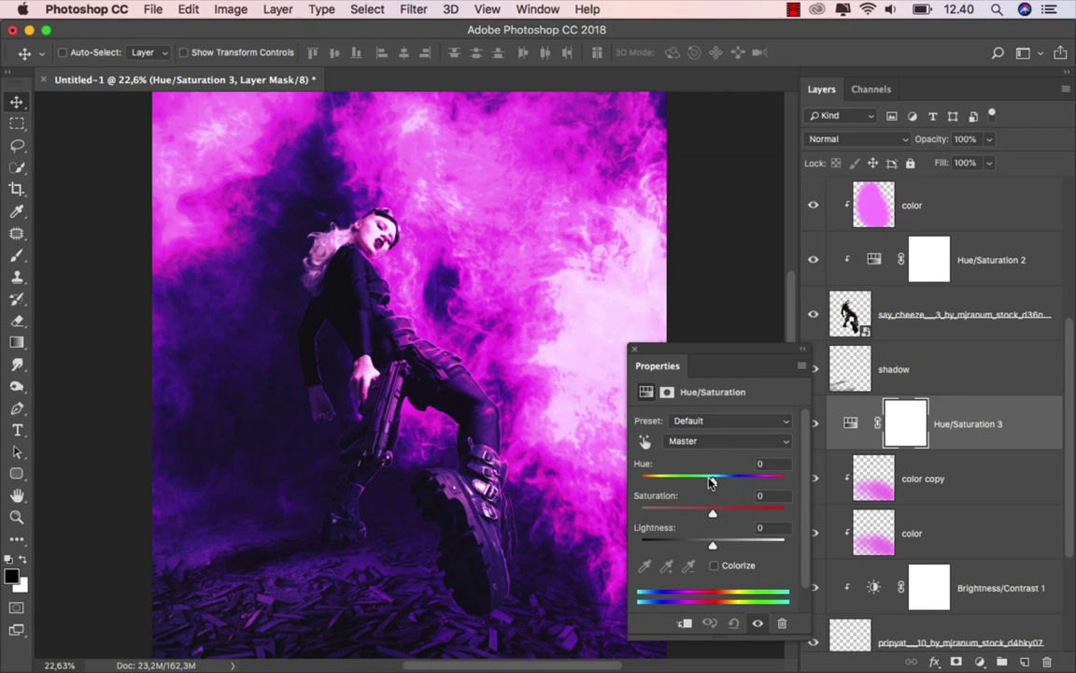
left_click_drag(710, 481, 708, 482)
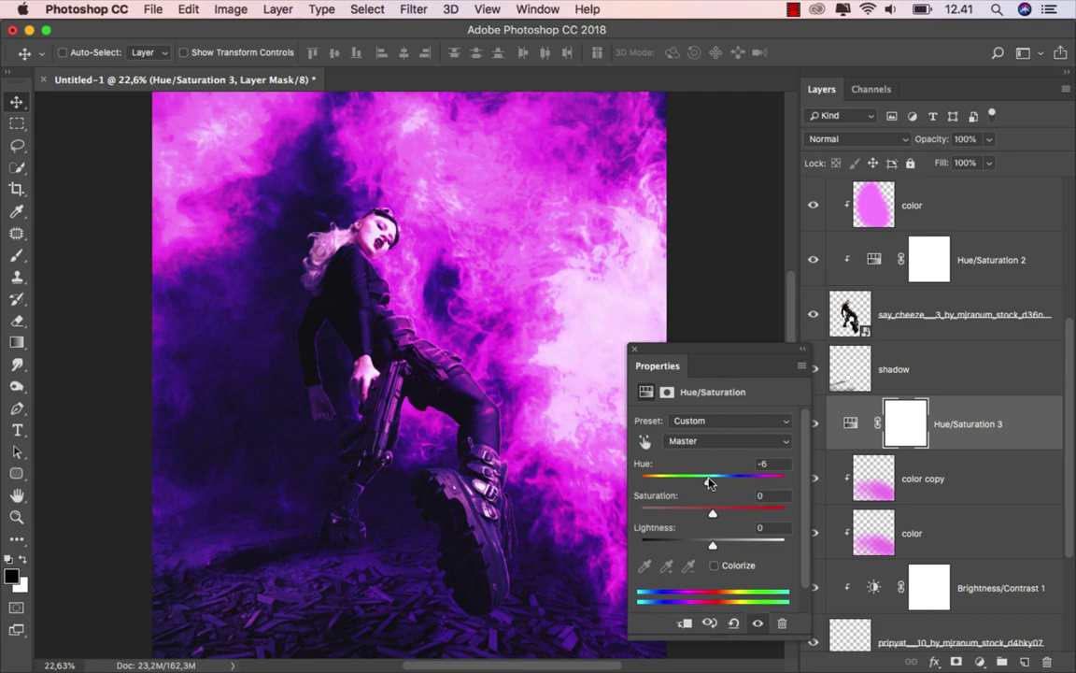
left_click_drag(709, 482, 705, 483)
mouse_move(712, 513)
left_mouse_down()
mouse_move(694, 512)
mouse_move(716, 517)
left_mouse_up()
left_click(634, 348)
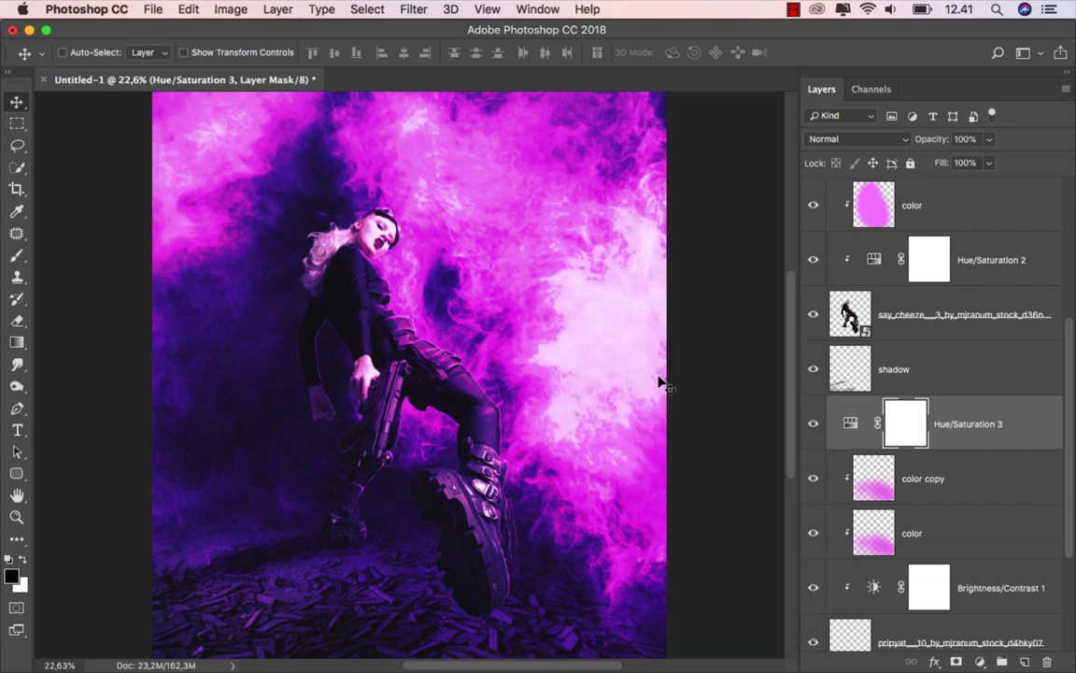
left_click(813, 424)
left_click(814, 424)
- Save the image as ok.jpg in JPEG format at Quality 12 (Maximum)
scroll(963, 281, "up", 5)
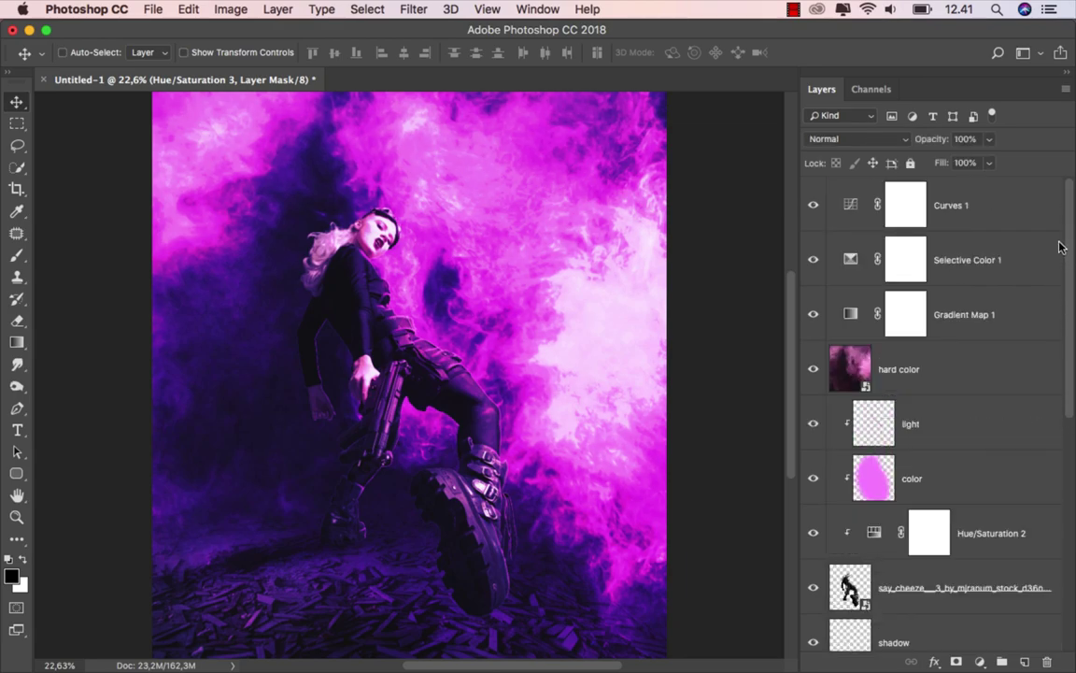
left_click(992, 205)
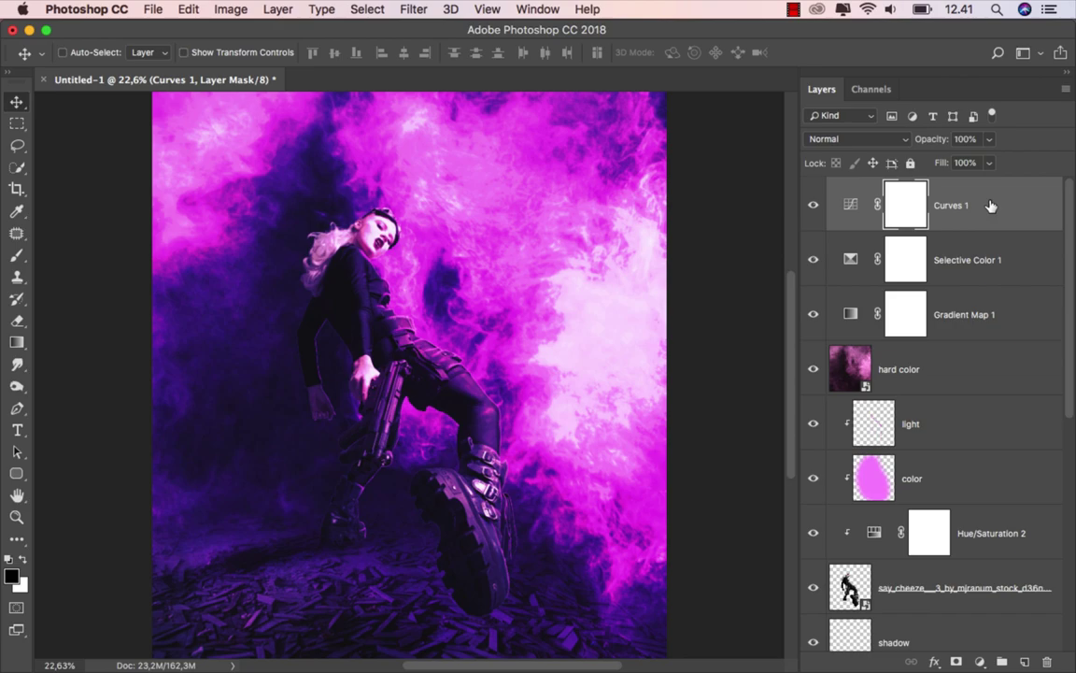
left_click(154, 11)
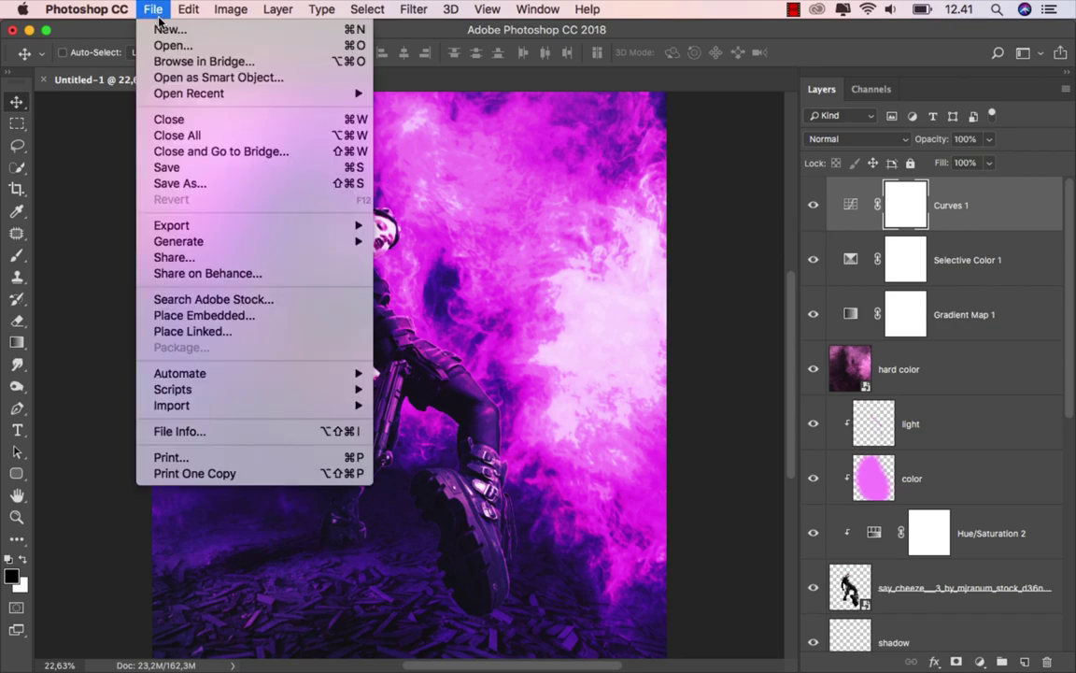
left_click(233, 186)
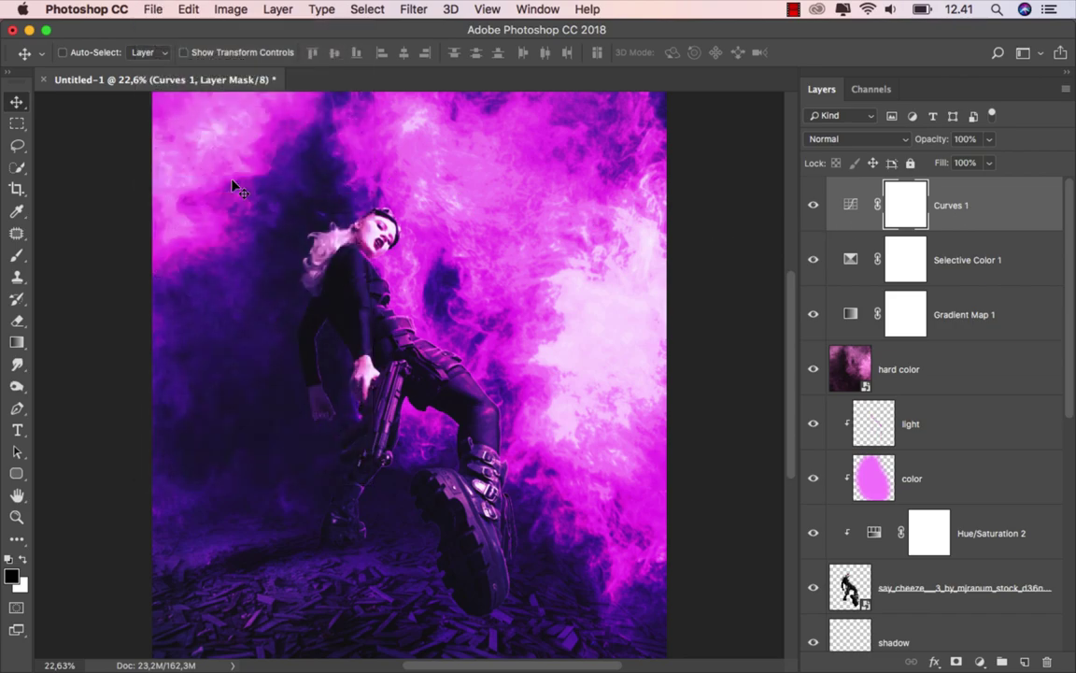
type("ok")
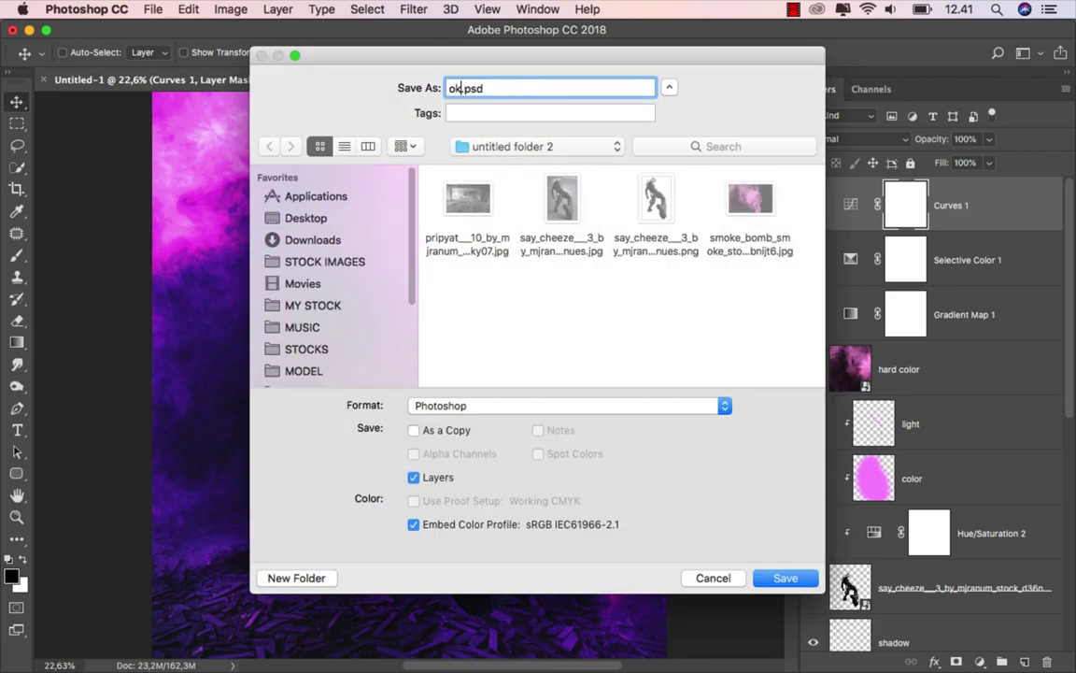
left_click(502, 406)
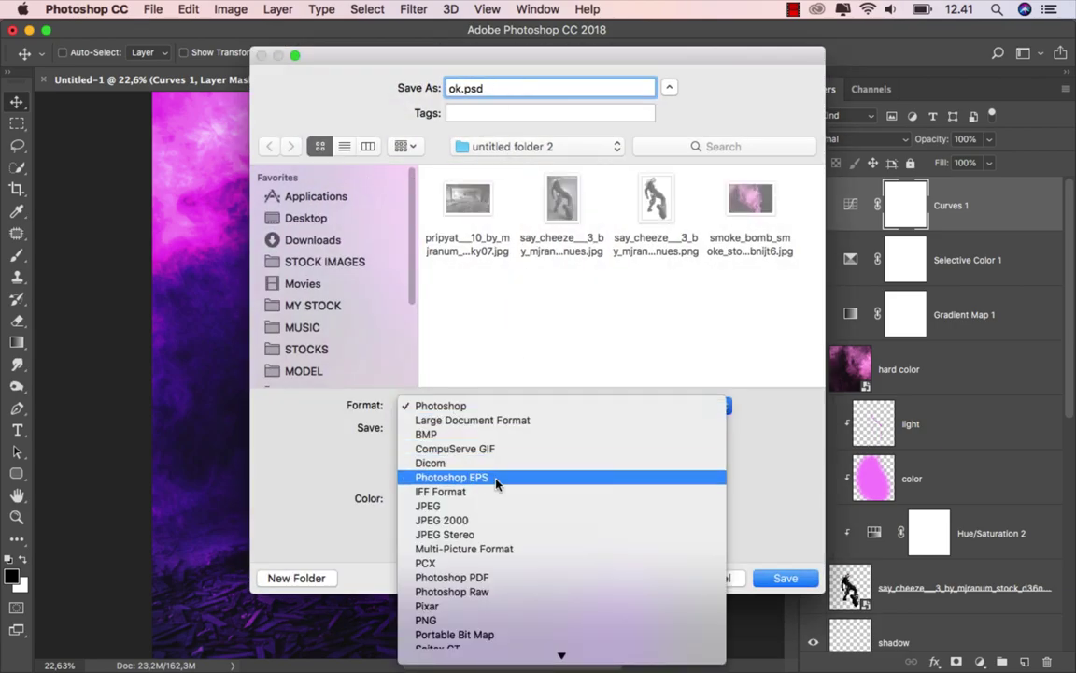
left_click(495, 506)
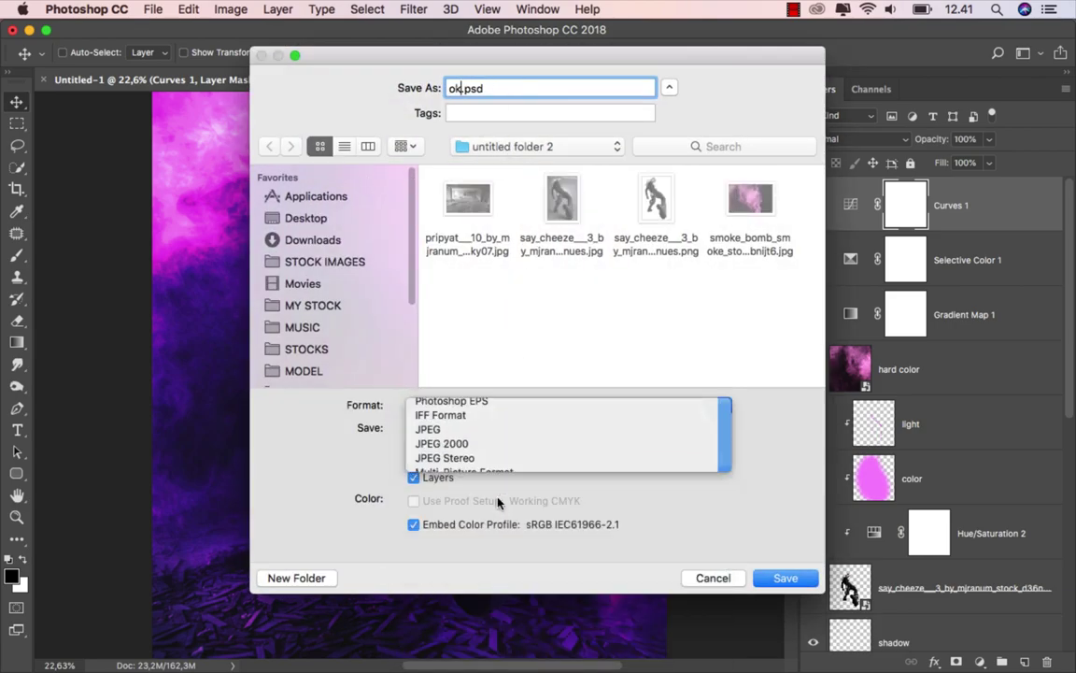
left_click(772, 579)
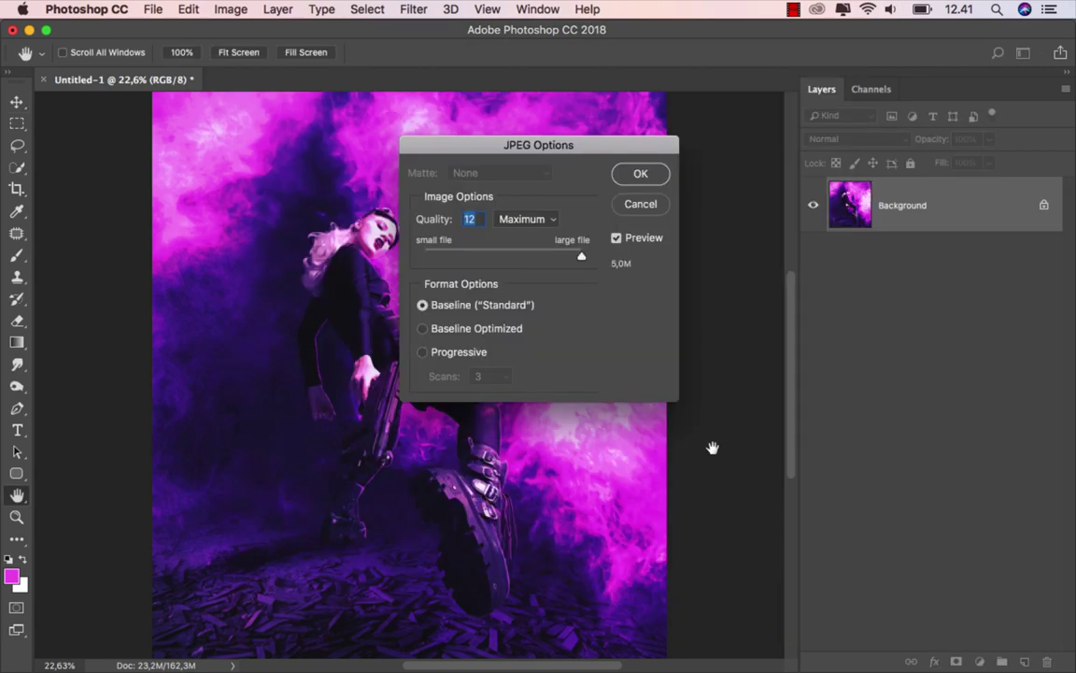
left_click(638, 174)
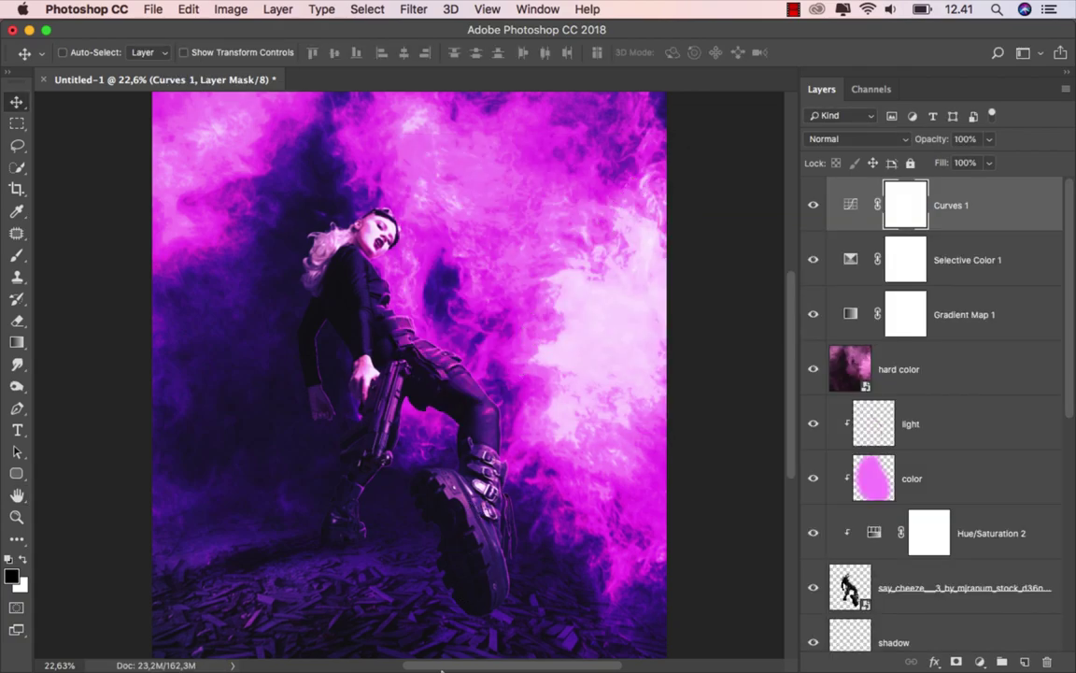
- Preview the exported ok.jpg from untitled folder 2 in Finder's Quick Look
left_click(480, 654)
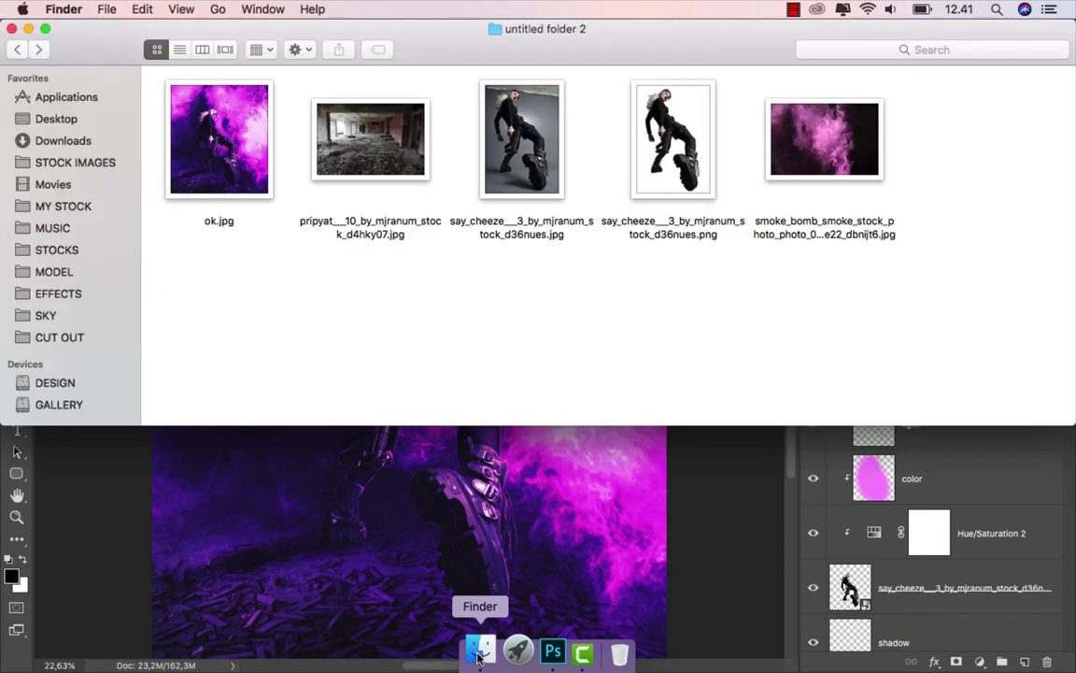
left_click(209, 156)
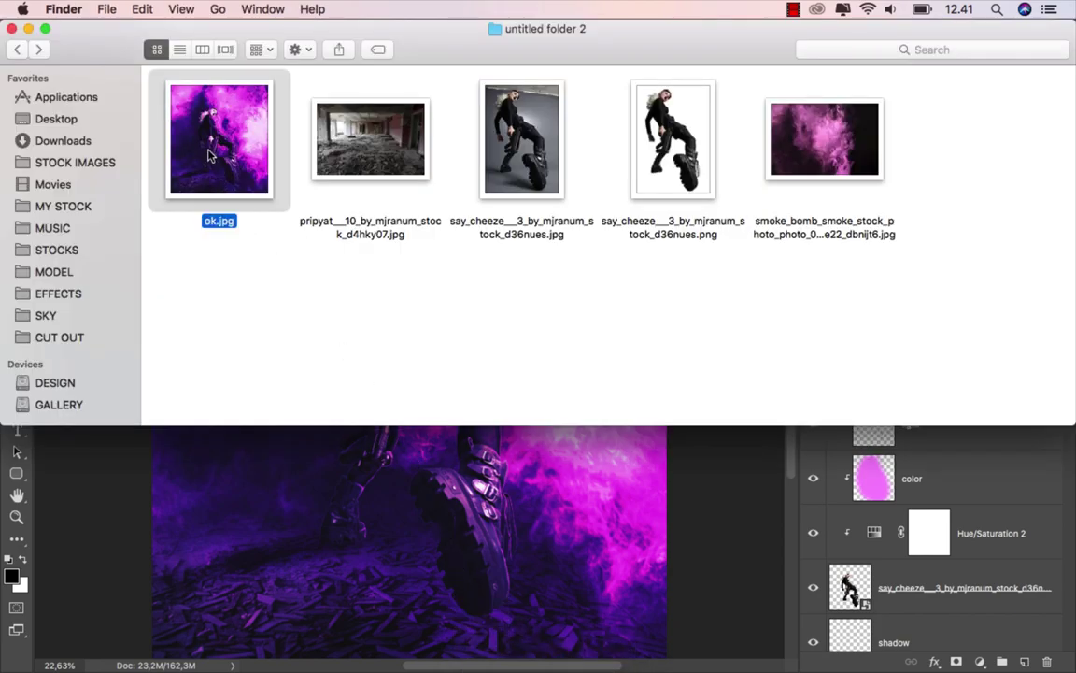
key("space")
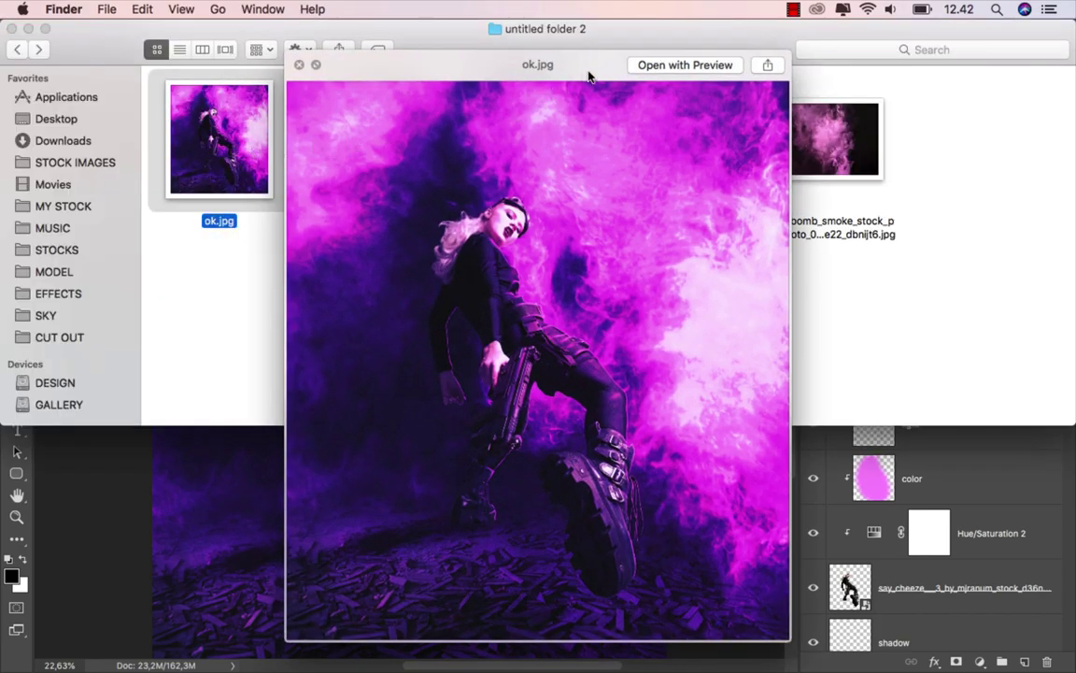